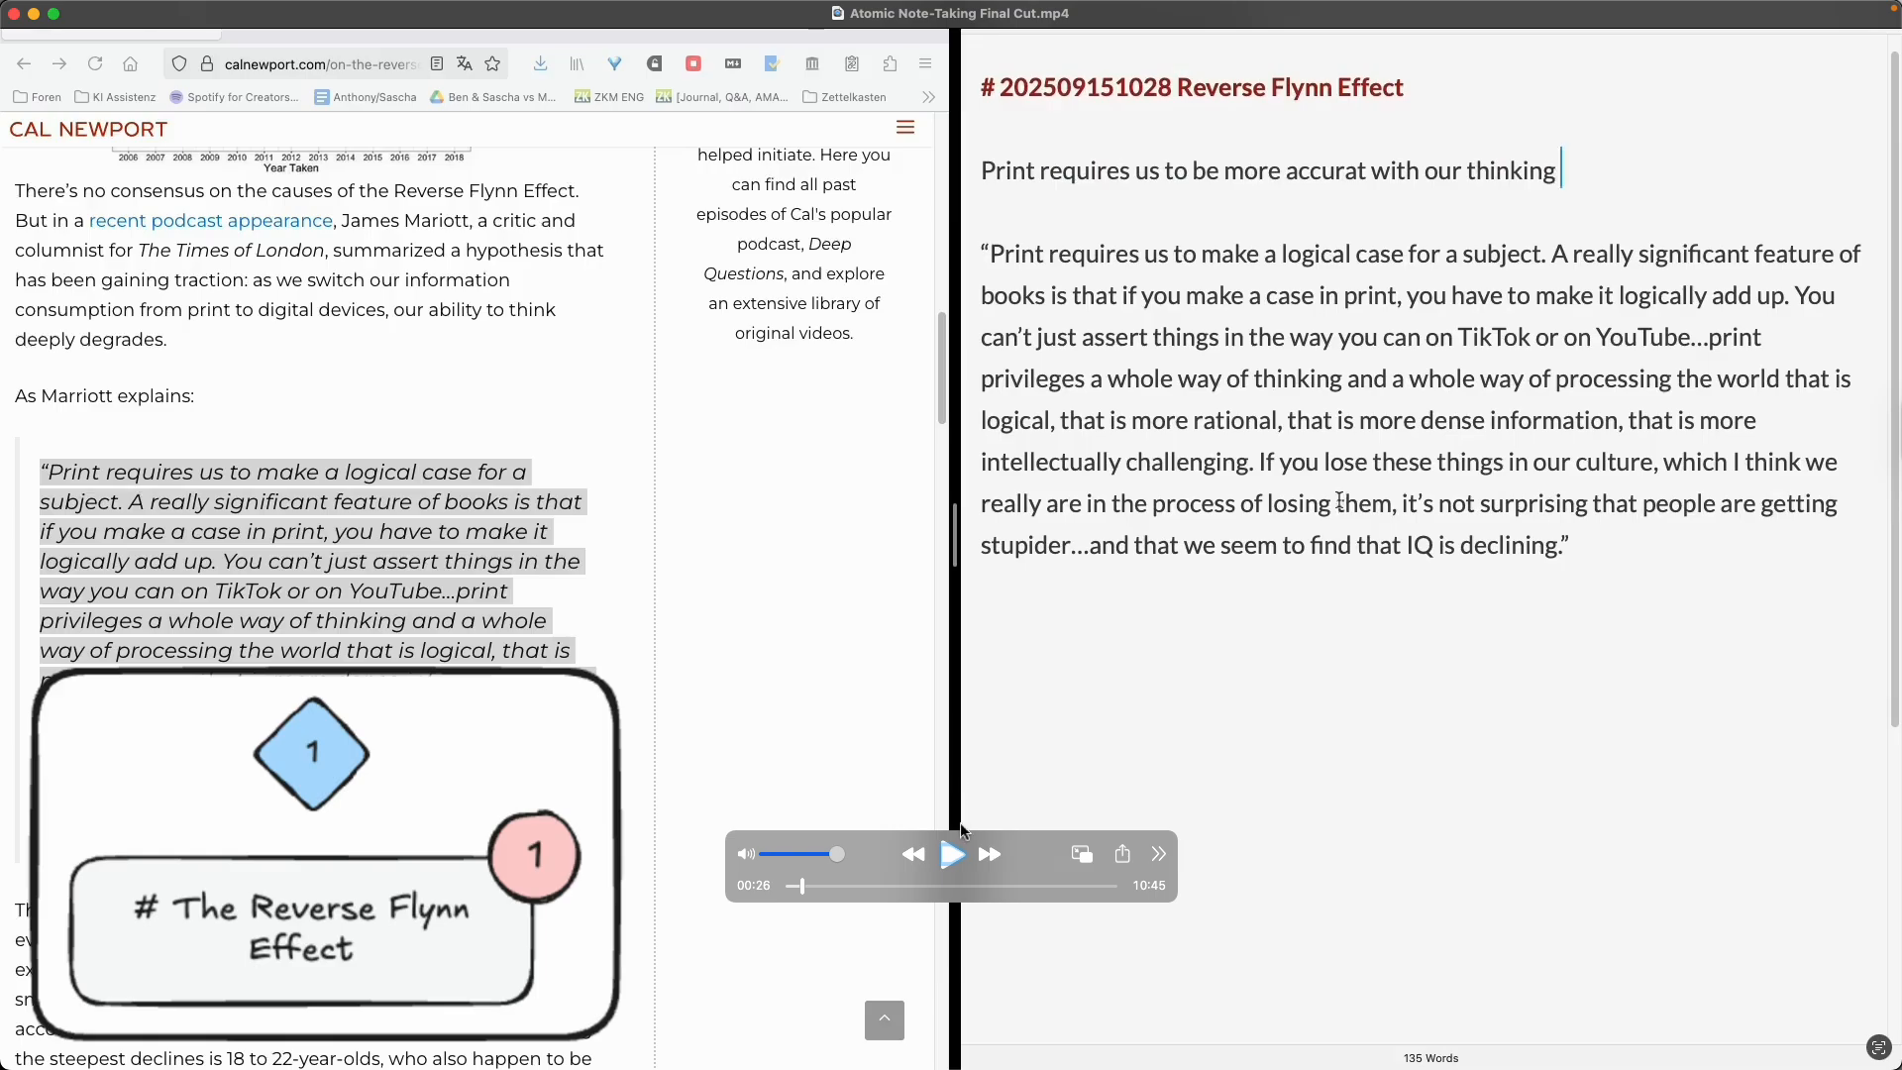
left_click(951, 856)
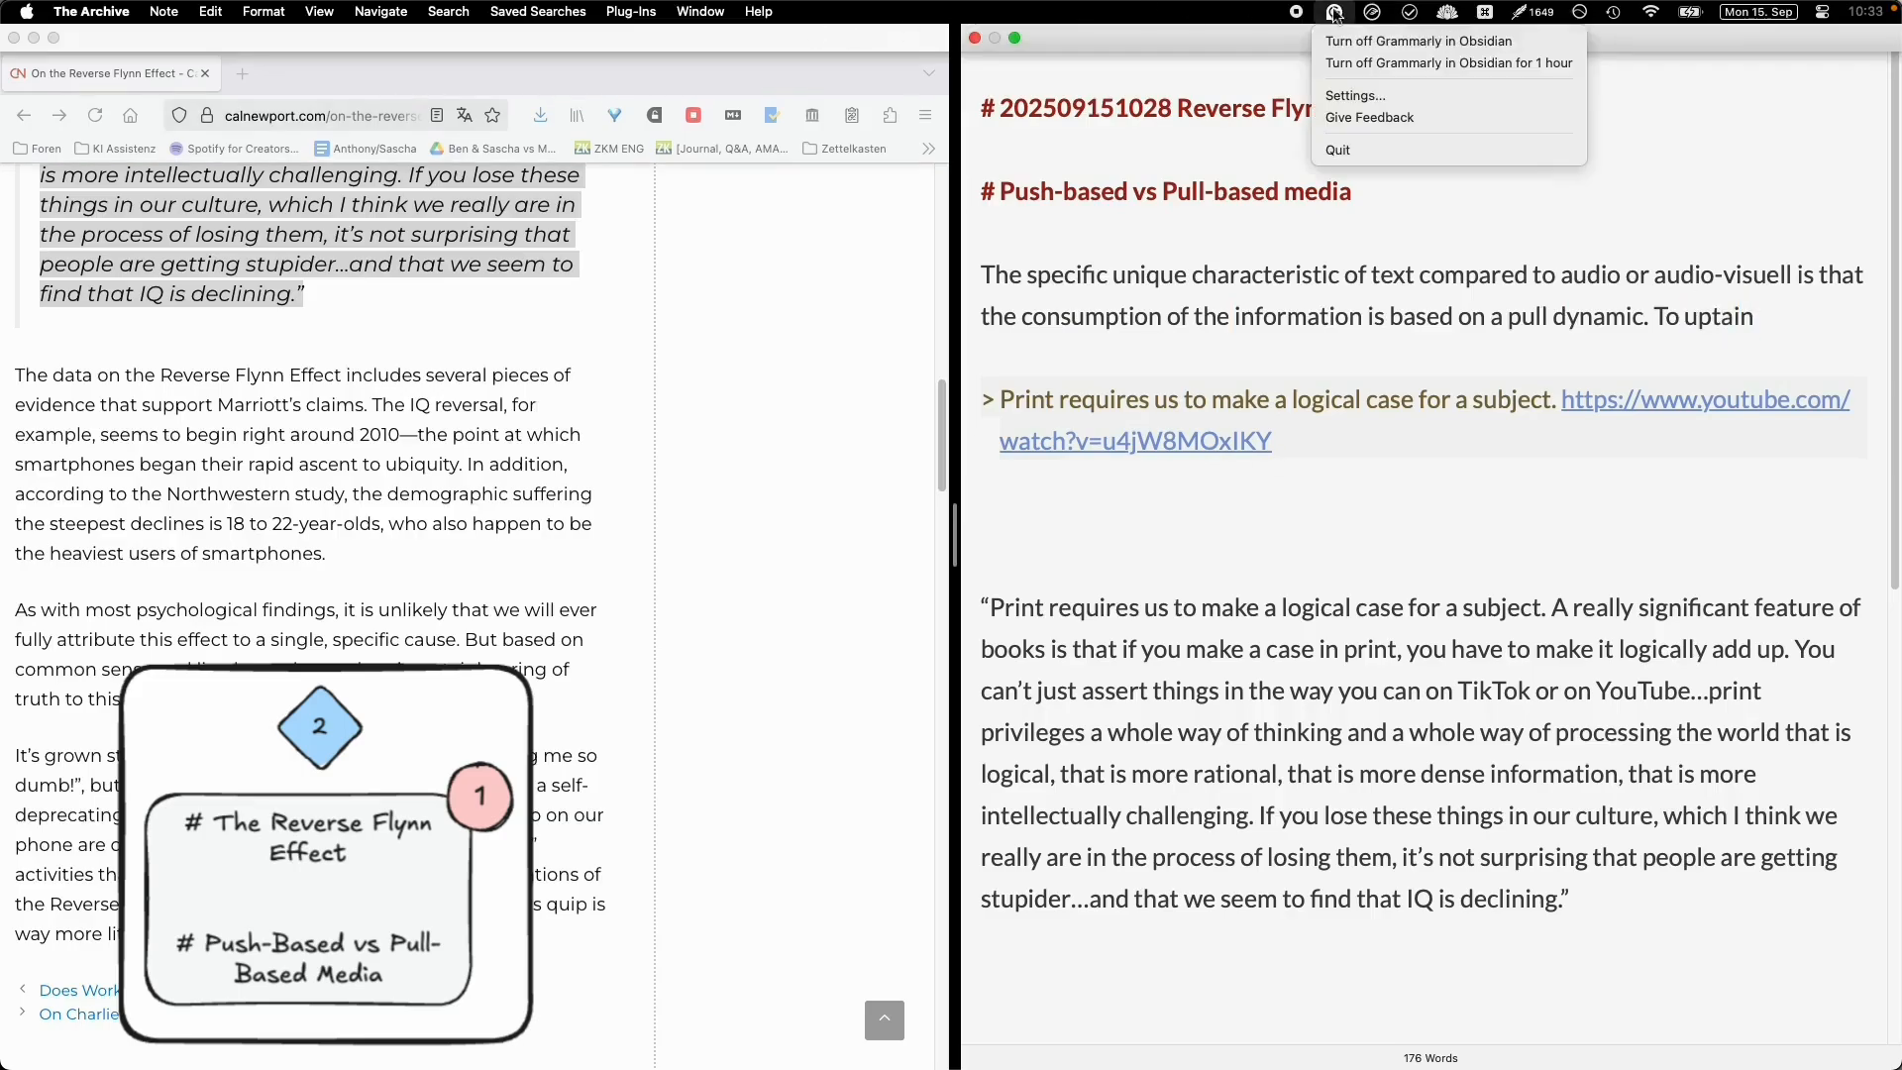
- Complete the sentence after the pull-dynamic statement with 'To consume the information, you have to perform work'
key("alt+BackSpace")
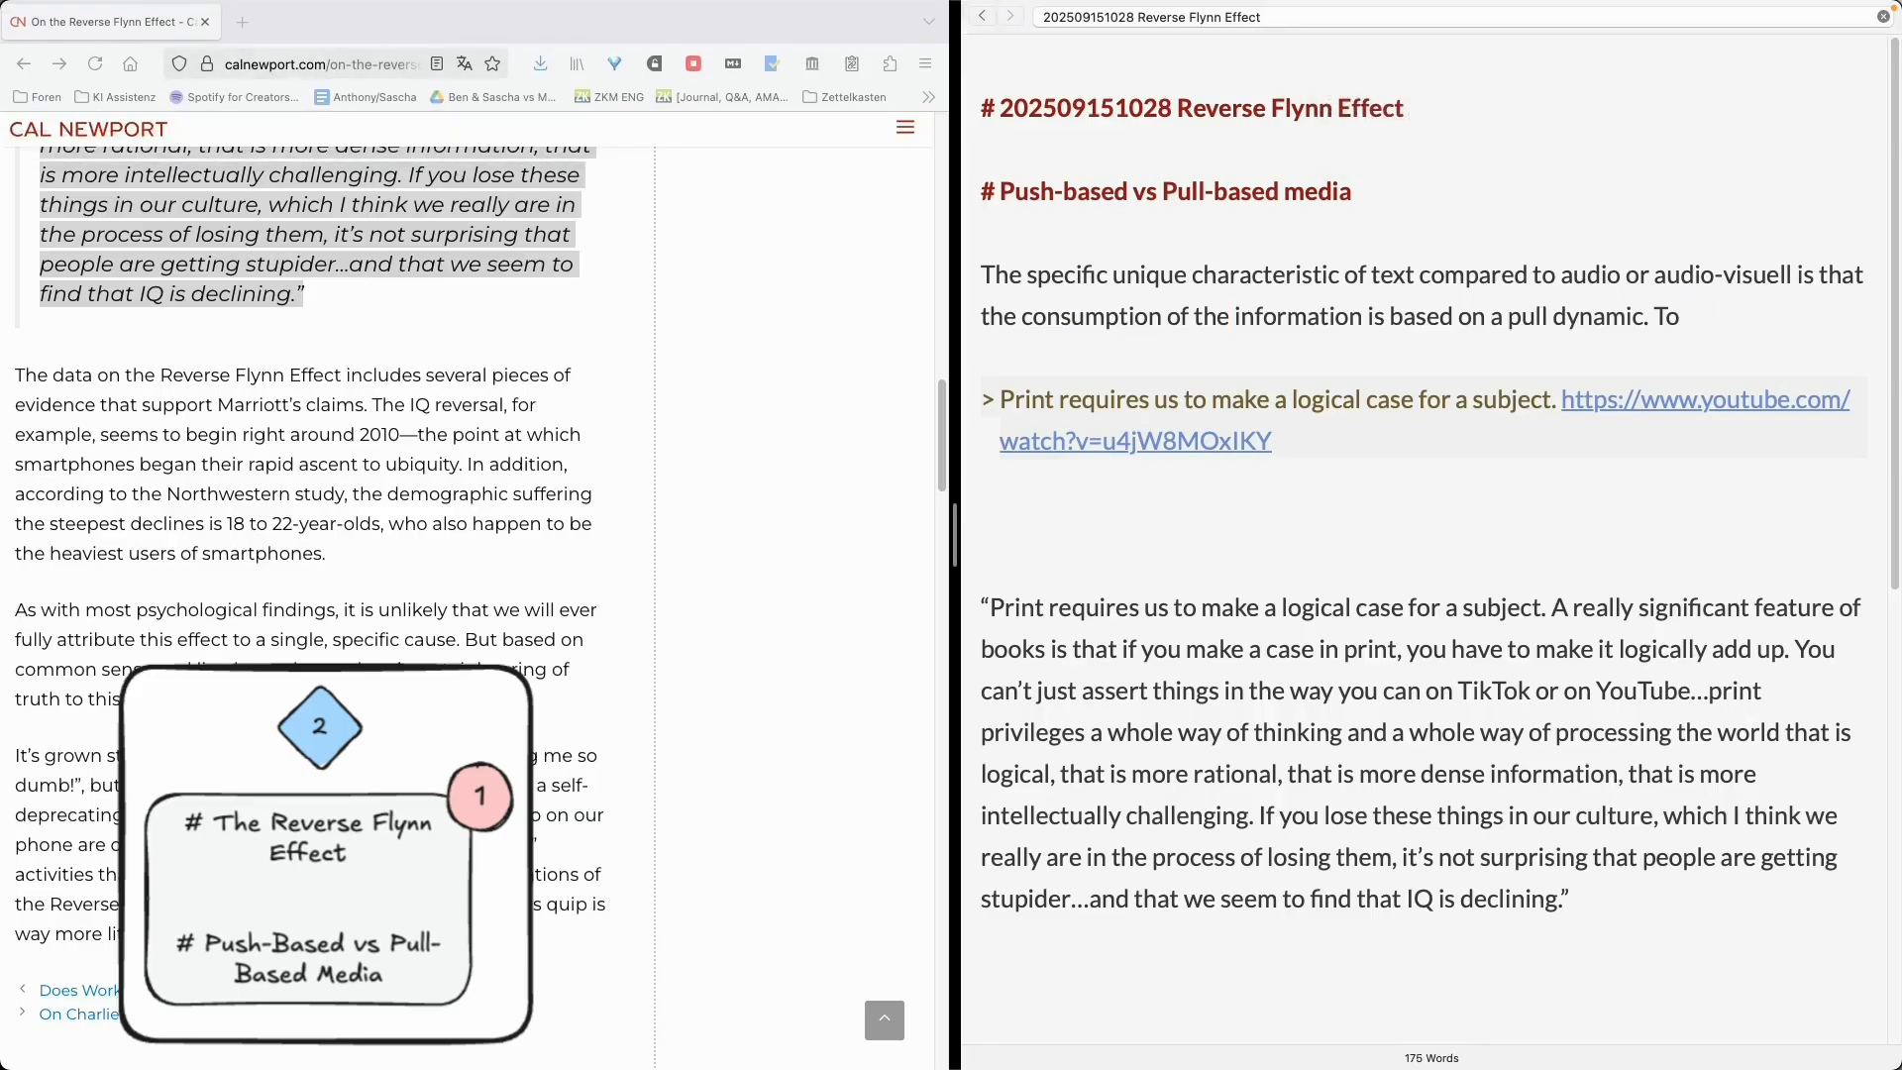
type("consume the")
key("alt+BackSpace")
key("alt+BackSpace")
type("consume the information")
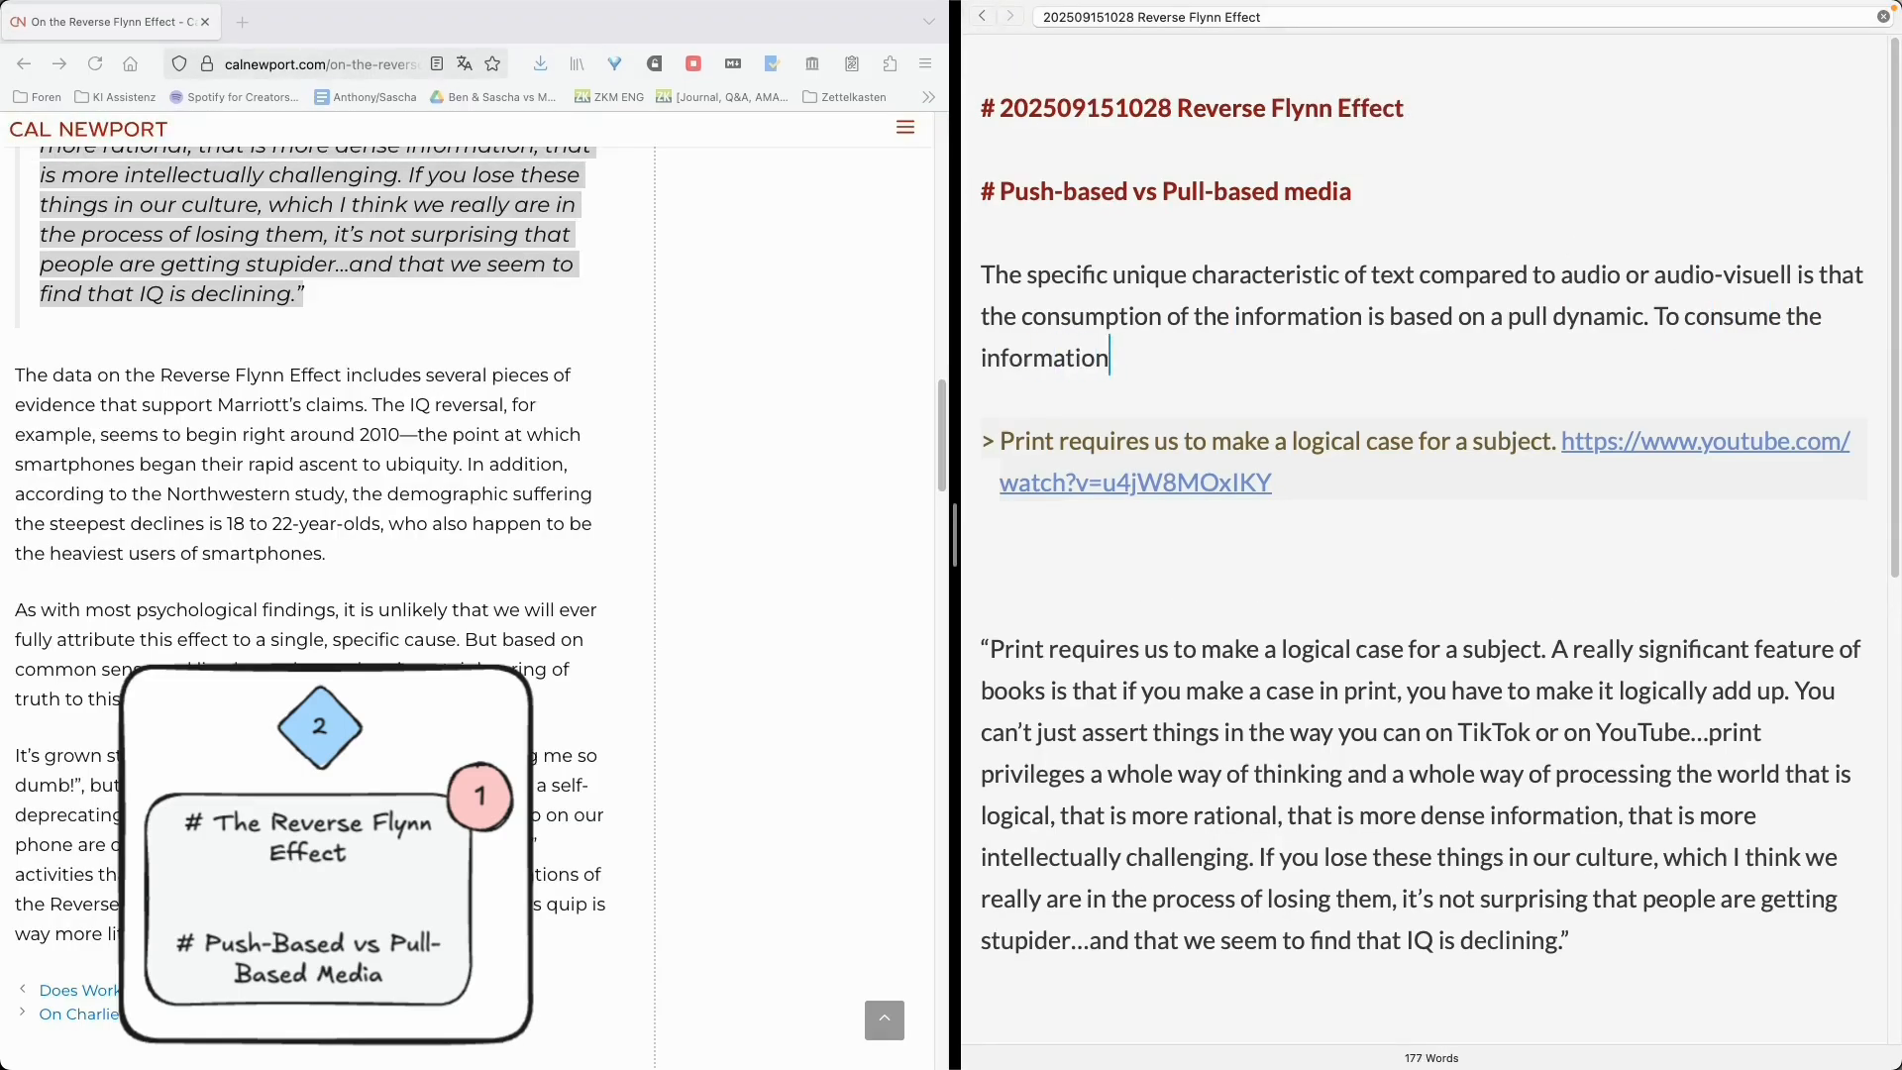
type(", you have to perform work. Reading is actually")
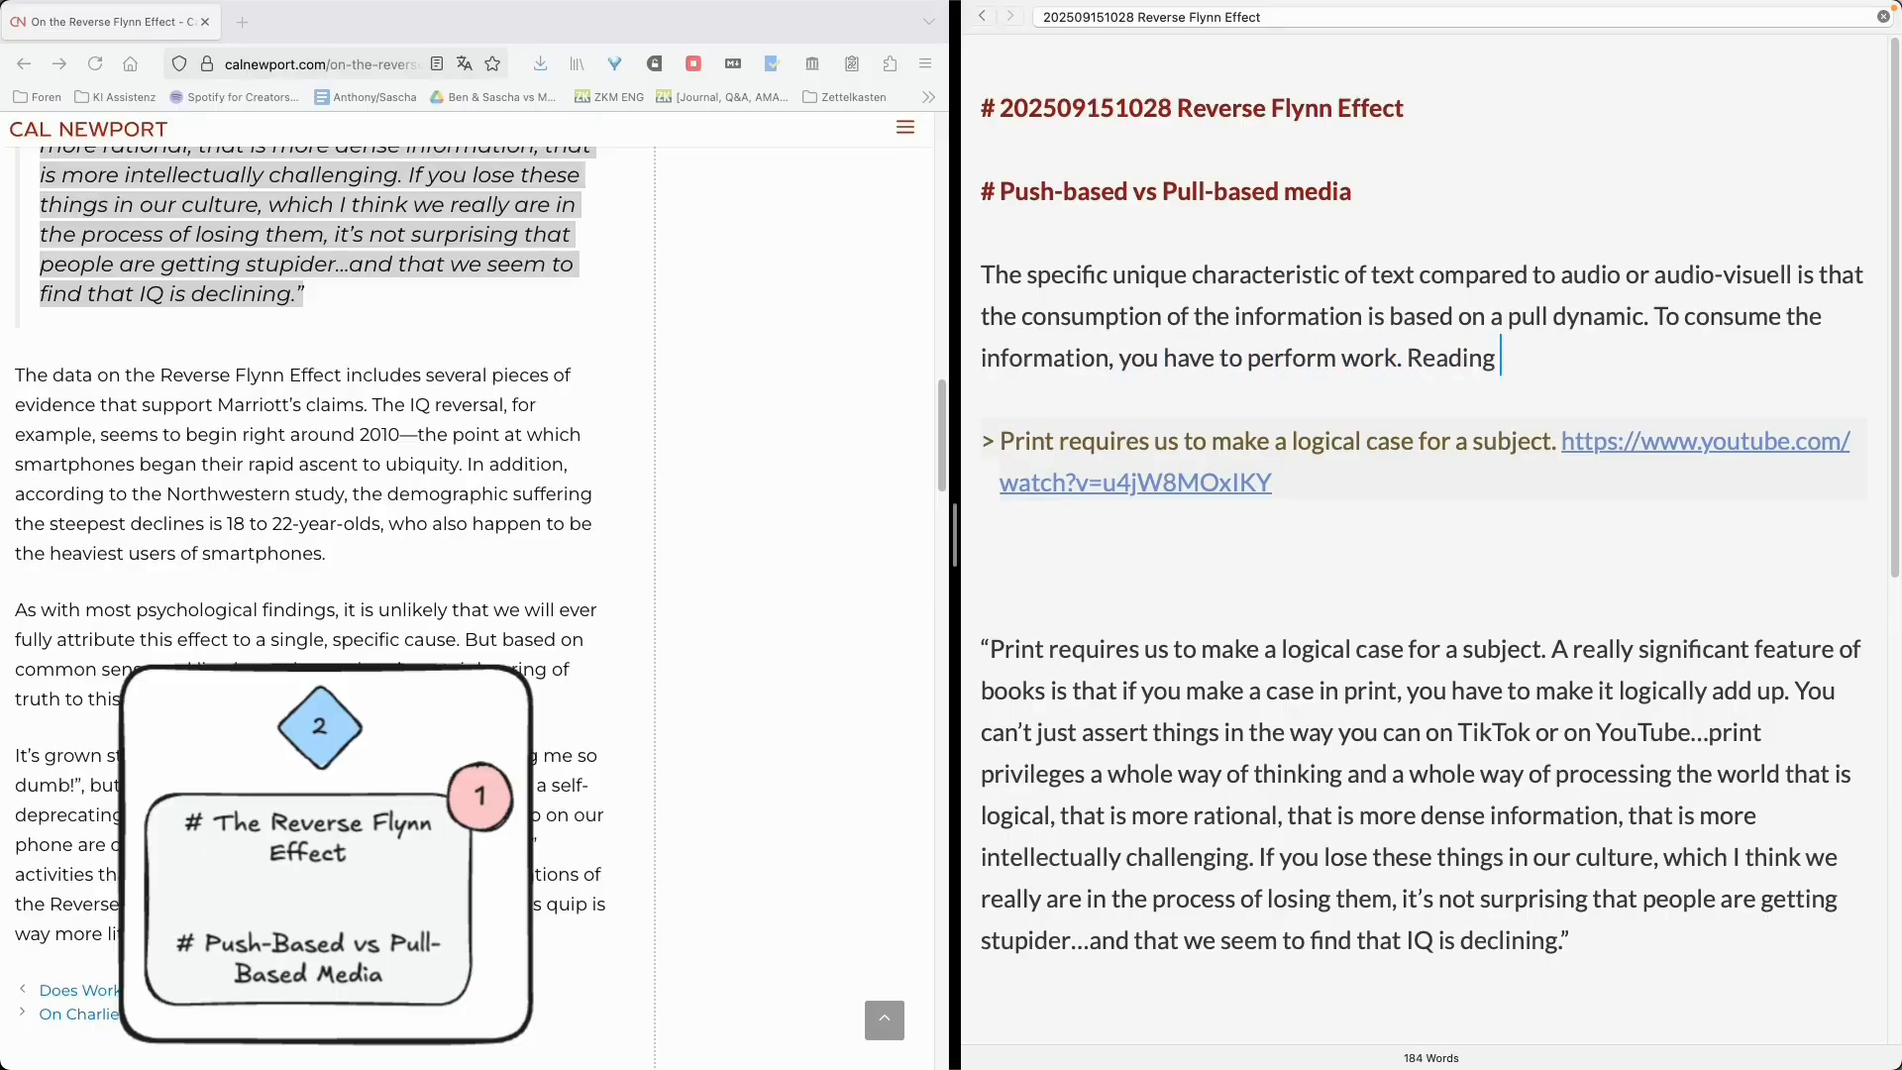
- Add the sentence 'You can't read without focussed attention.' to the paragraph
key("alt+BackSpace")
key("alt+BackSpace")
key("alt+BackSpace")
type("If you")
key("alt+BackSpace")
key("alt+BackSpace")
type("You can't read without focussed attetnt")
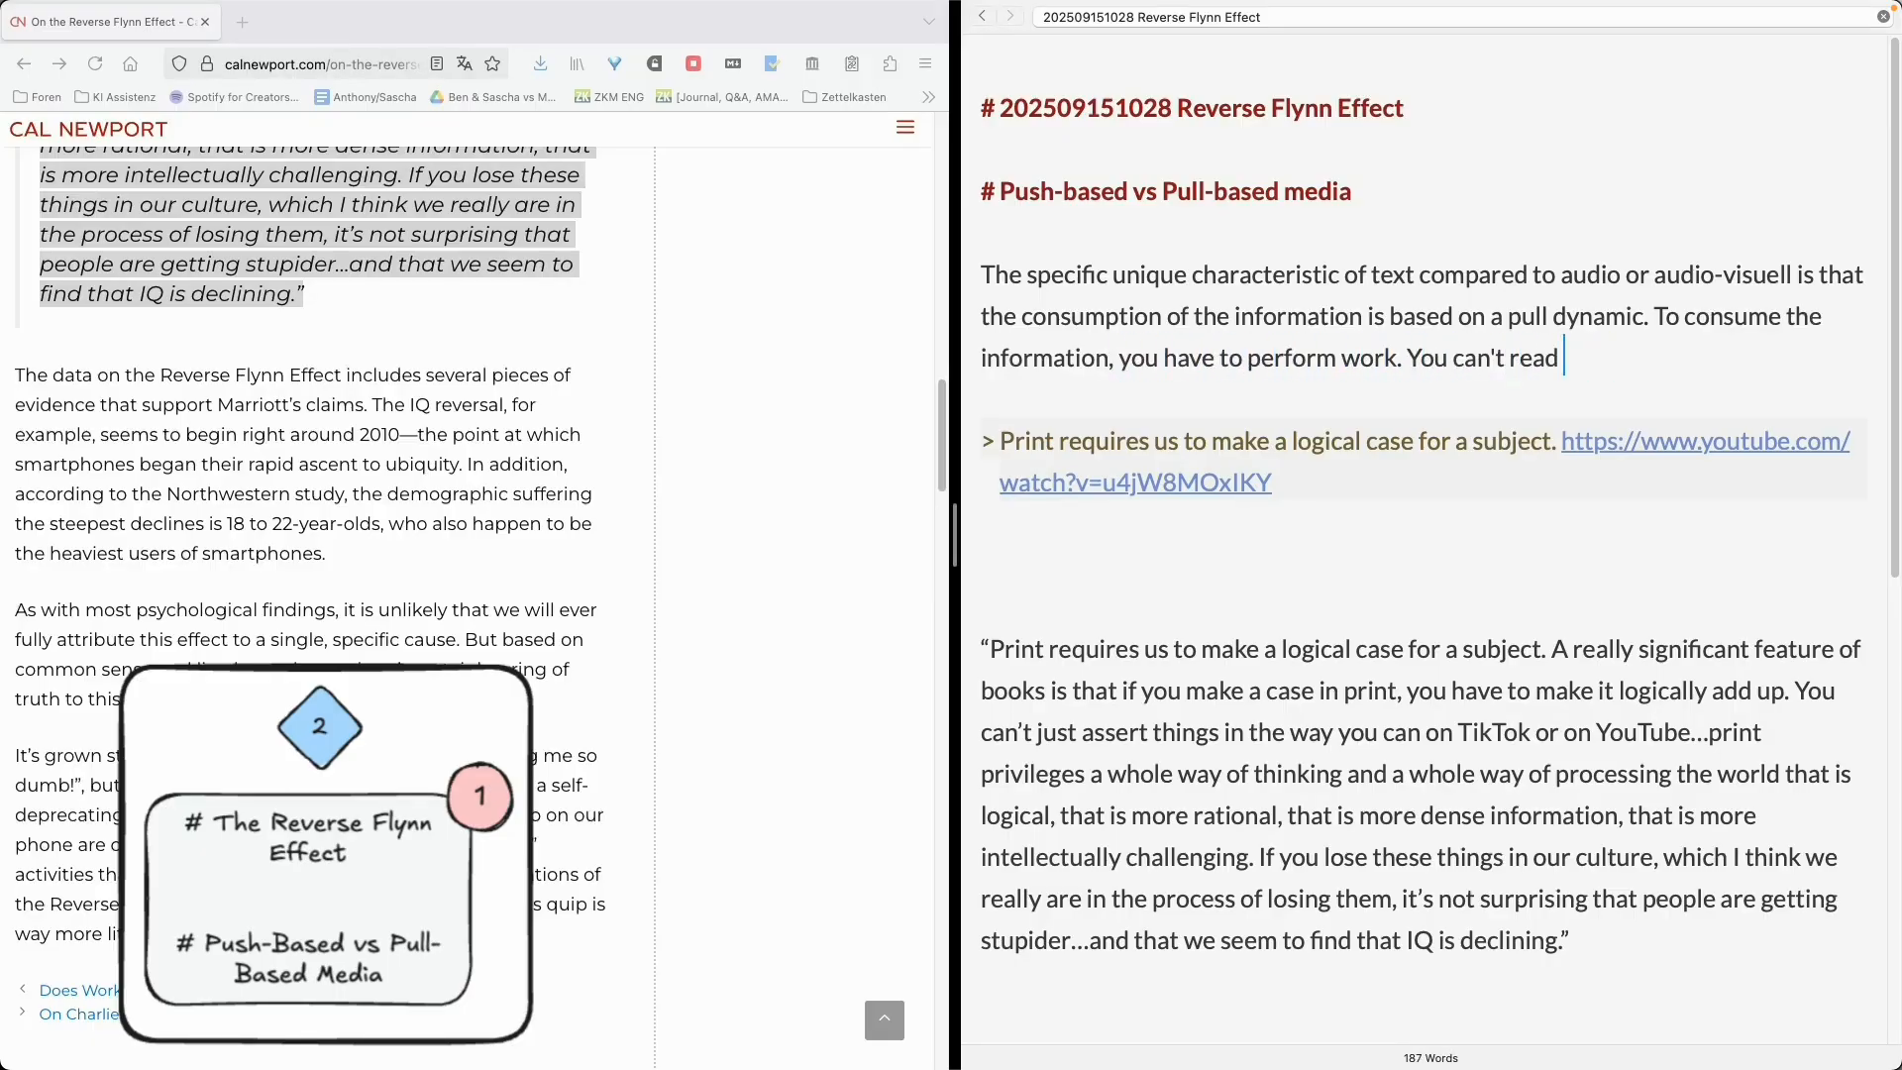
key("BackSpace")
key("BackSpace")
key("BackSpace")
type("ntion. Other")
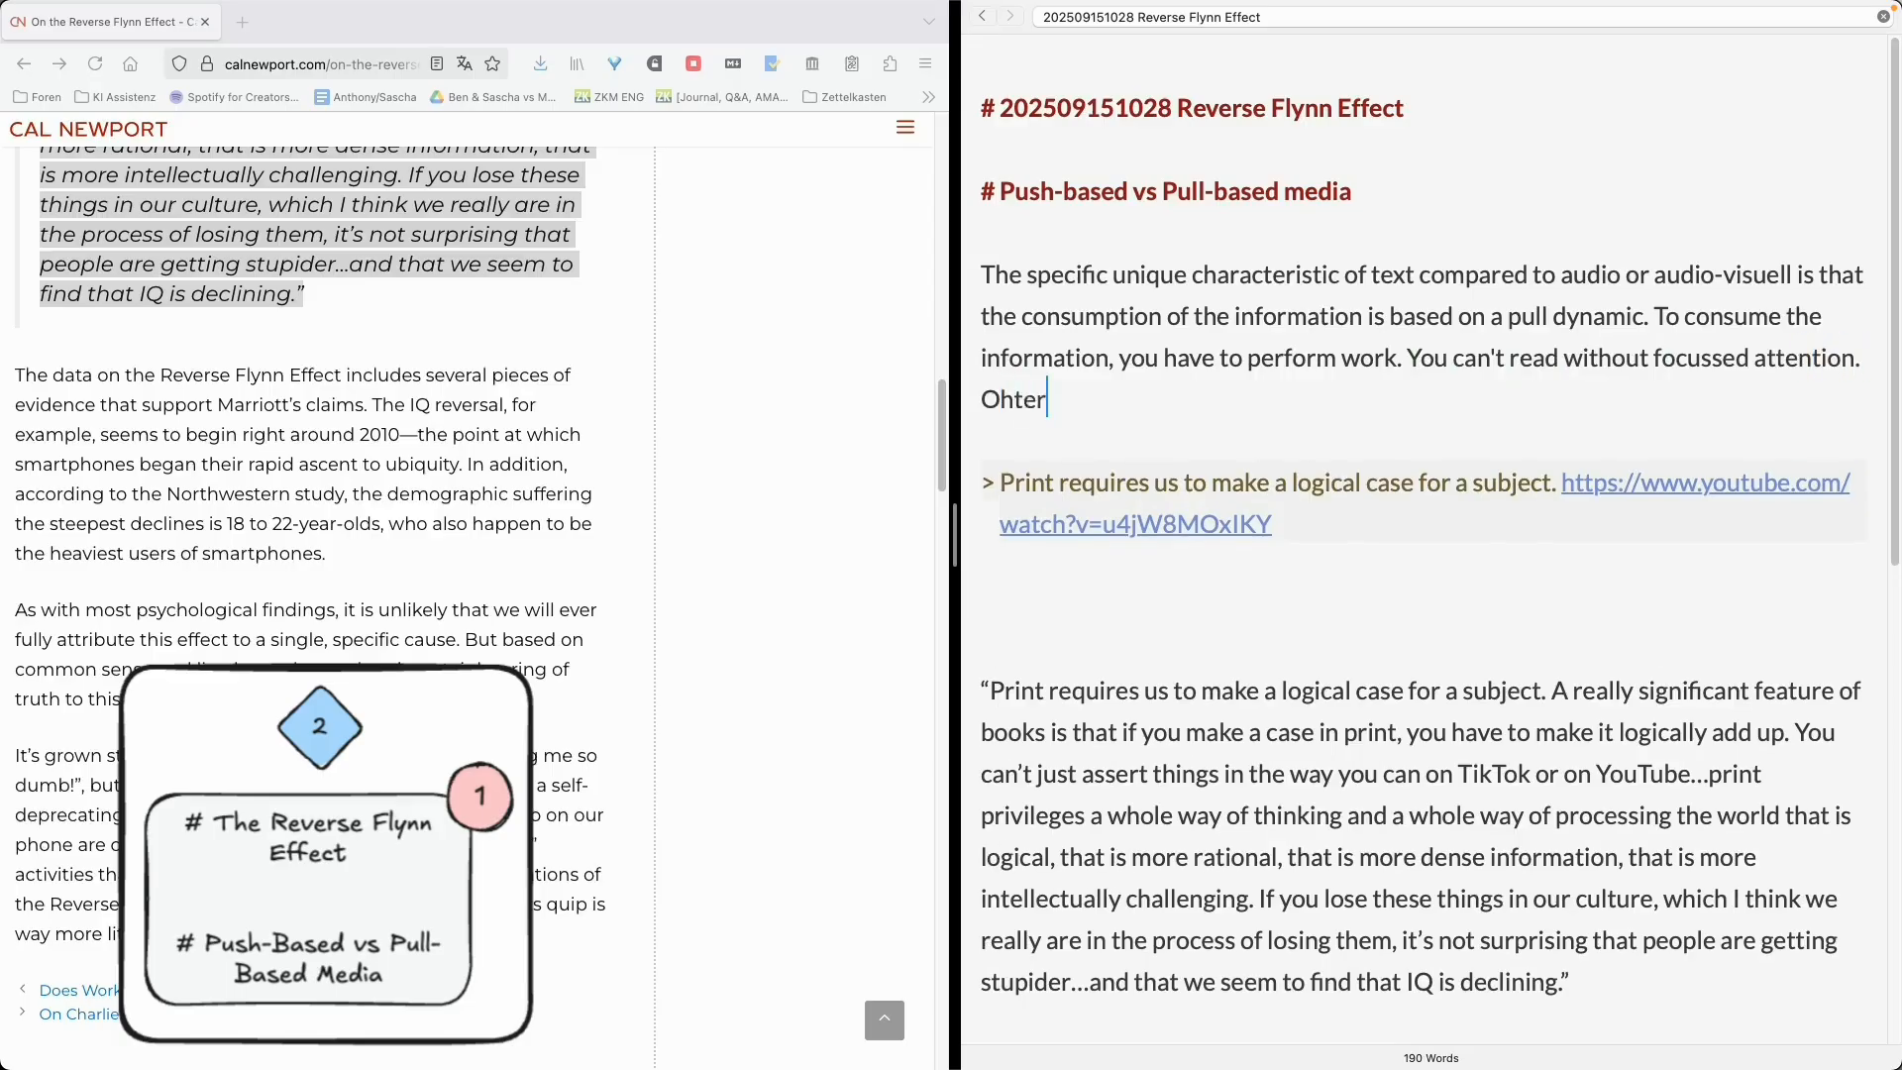
- Add the sentence 'Just moving the eyes over the lines is not reading.'
key("alt+BackSpace")
type("Just moving the eyes")
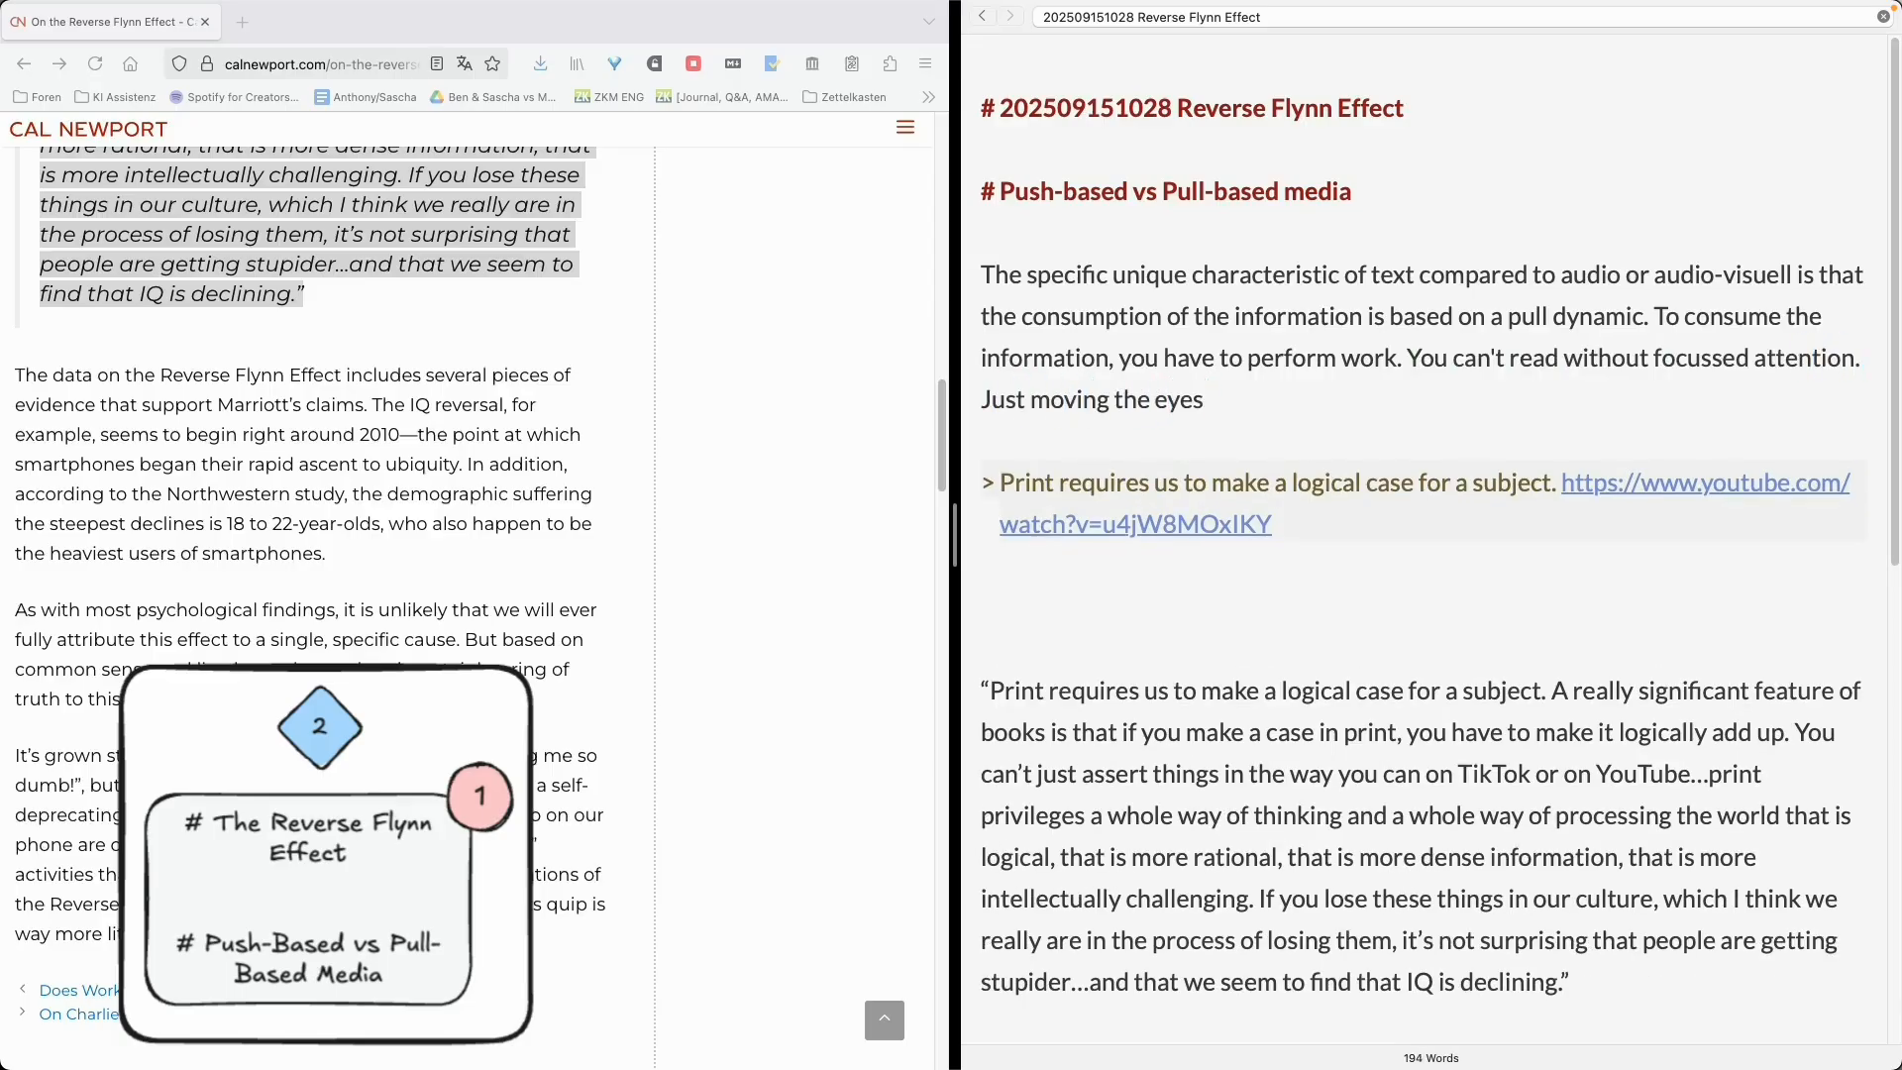
type(" over the lines is not reading.")
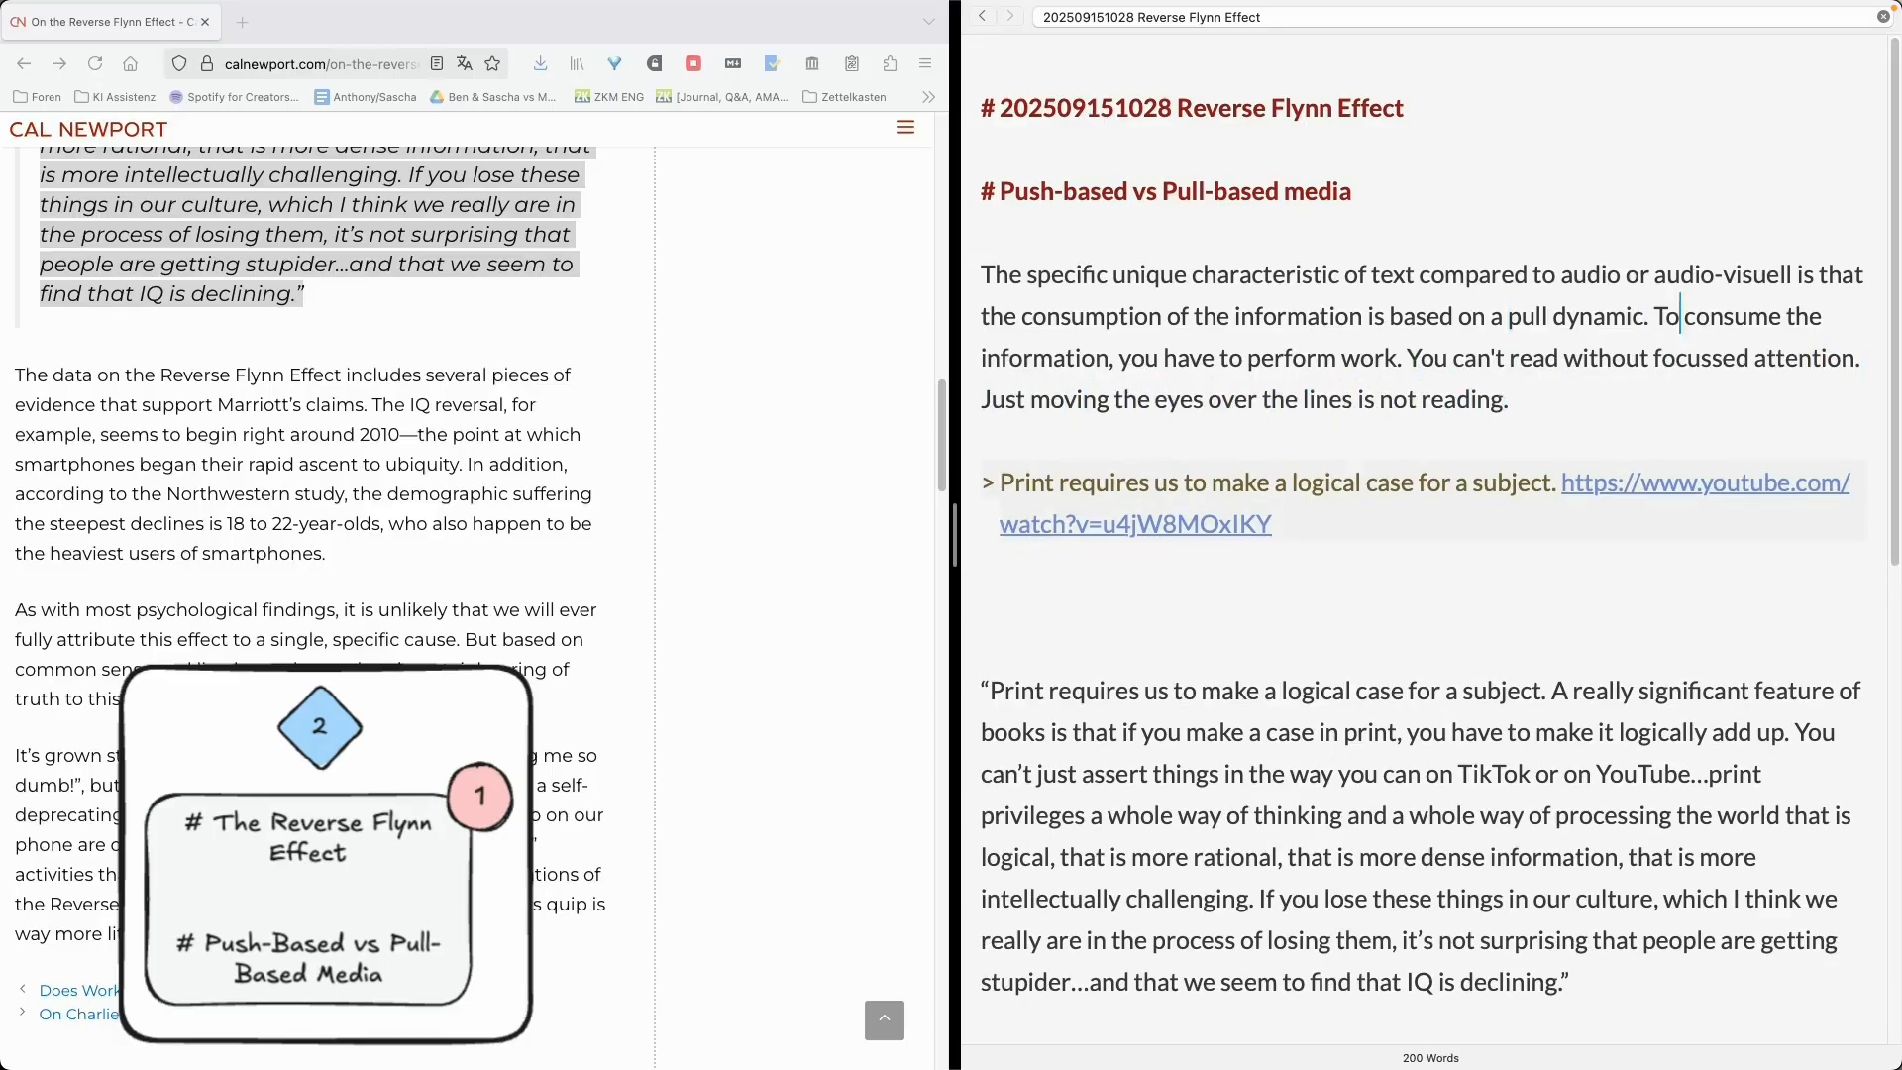
- Split the paragraph so the text beginning 'To consume the information' becomes its own paragraph
key("alt+Left")
key("Return")
key("Return")
key("Down")
key("super+Right")
key("Return")
key("Return")
- Start a new paragraph reading 'With audio or video it is different.'
type("With audio or vi")
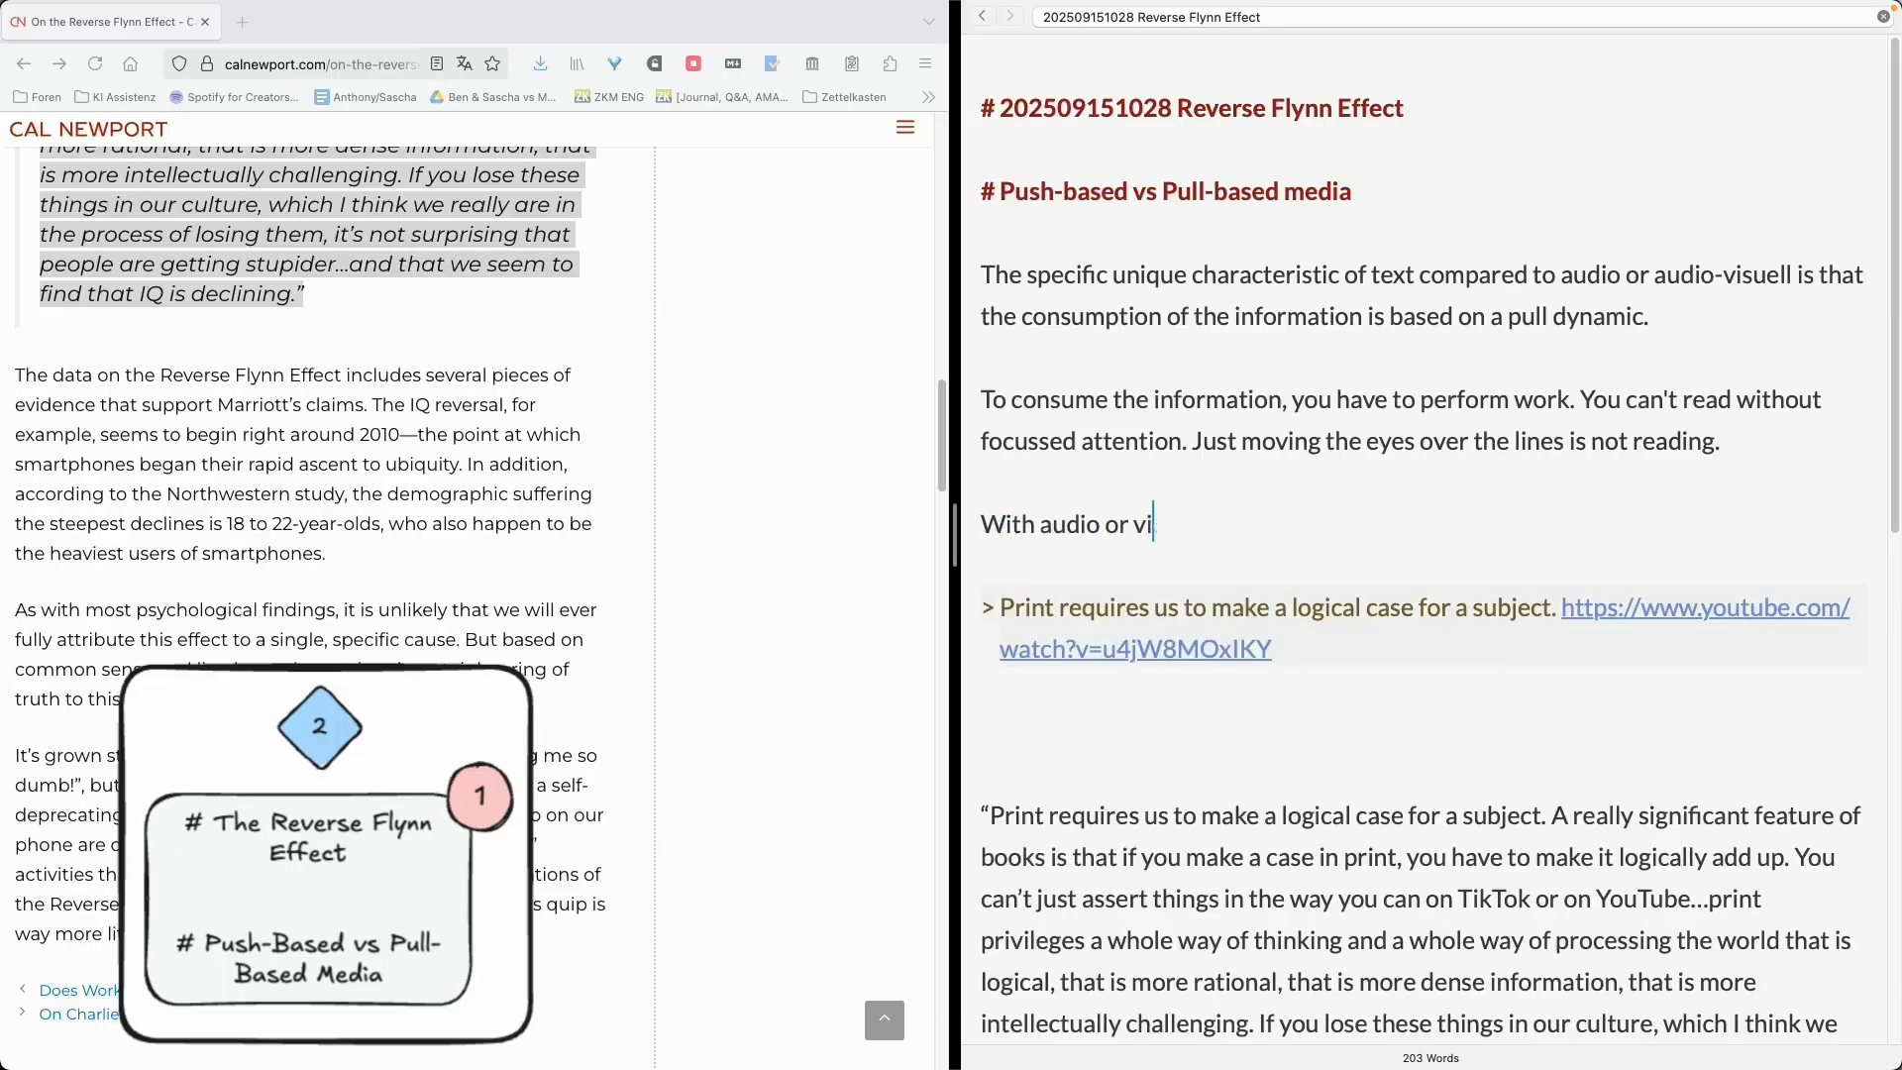
type("deo it is different.")
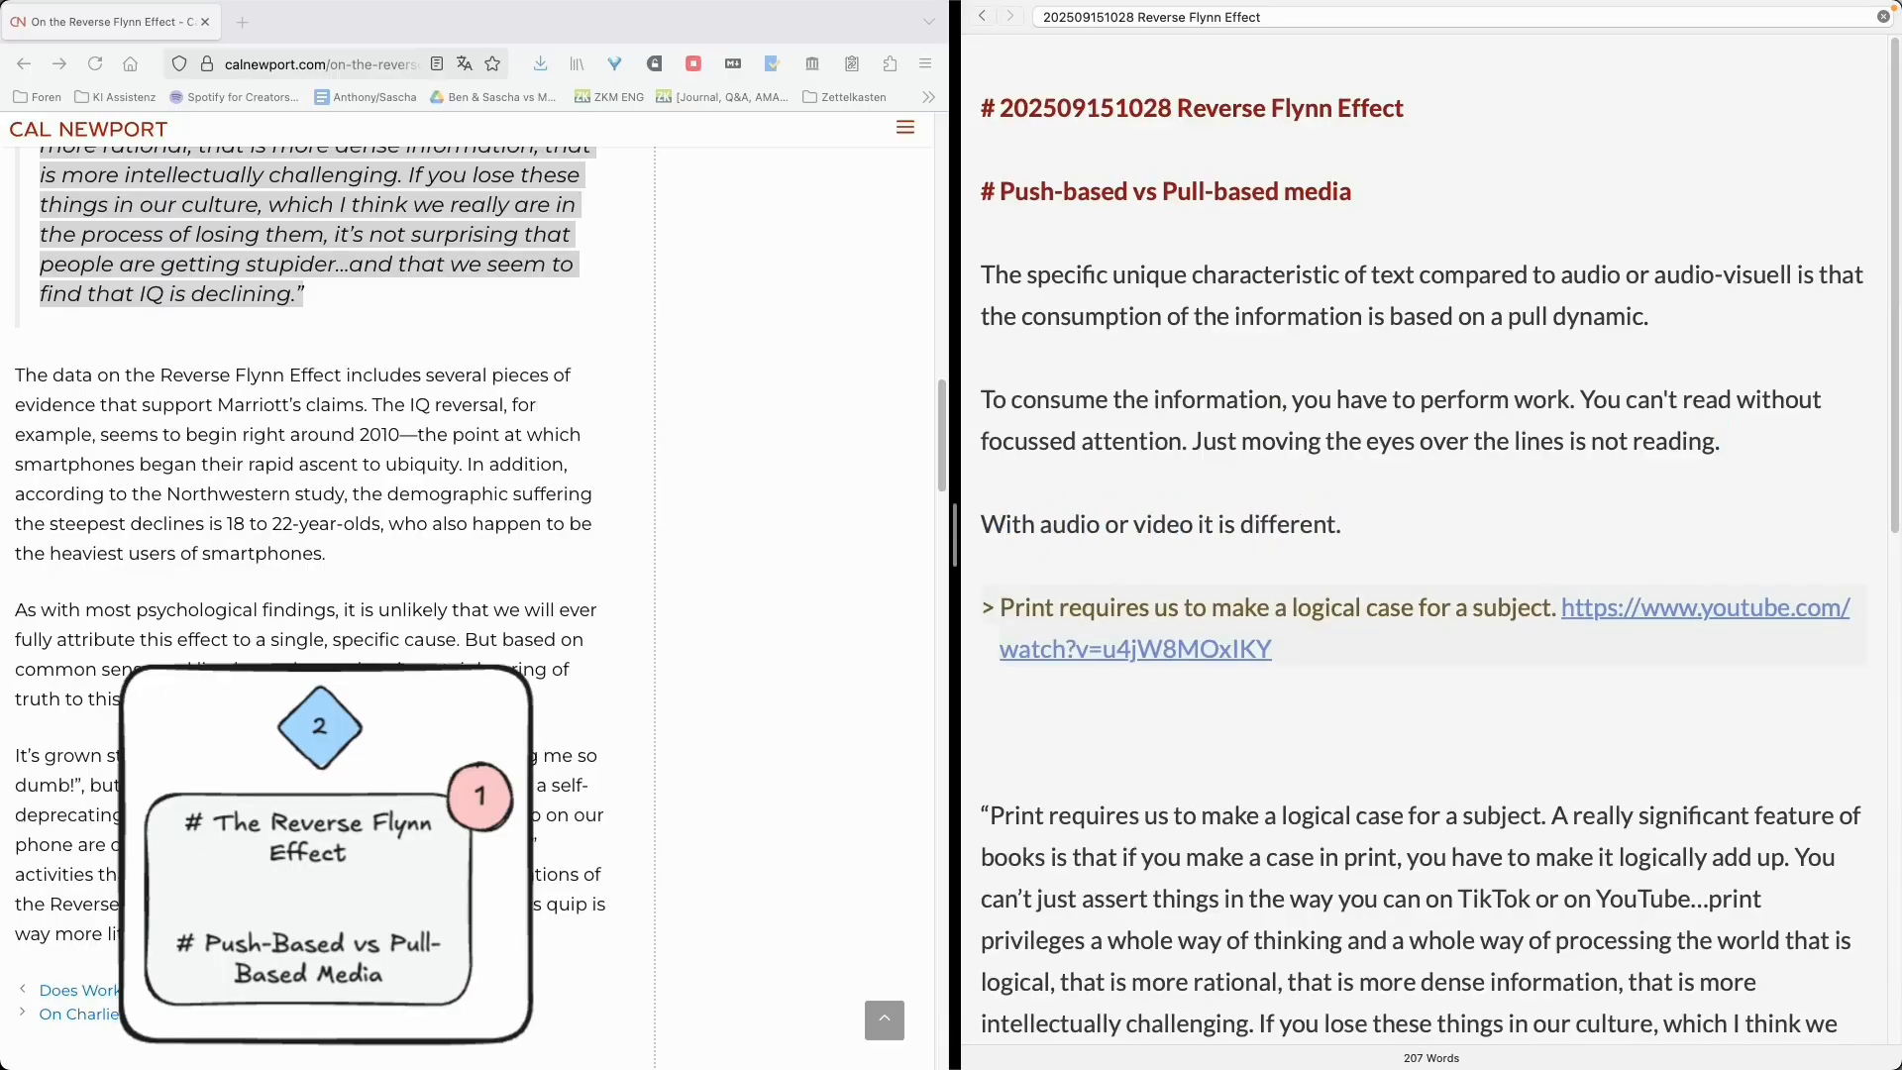
- Insert the word 'proper' before 'reading' in the sentence about moving the eyes over the lines
key("alt+BackSpace")
key("alt+BackSpace")
key("alt+BackSpace")
key("alt+BackSpace")
key("alt+BackSpace")
key("alt+BackSpace")
key("alt+BackSpace")
key("alt+BackSpace")
key("alt+BackSpace")
key("alt+BackSpace")
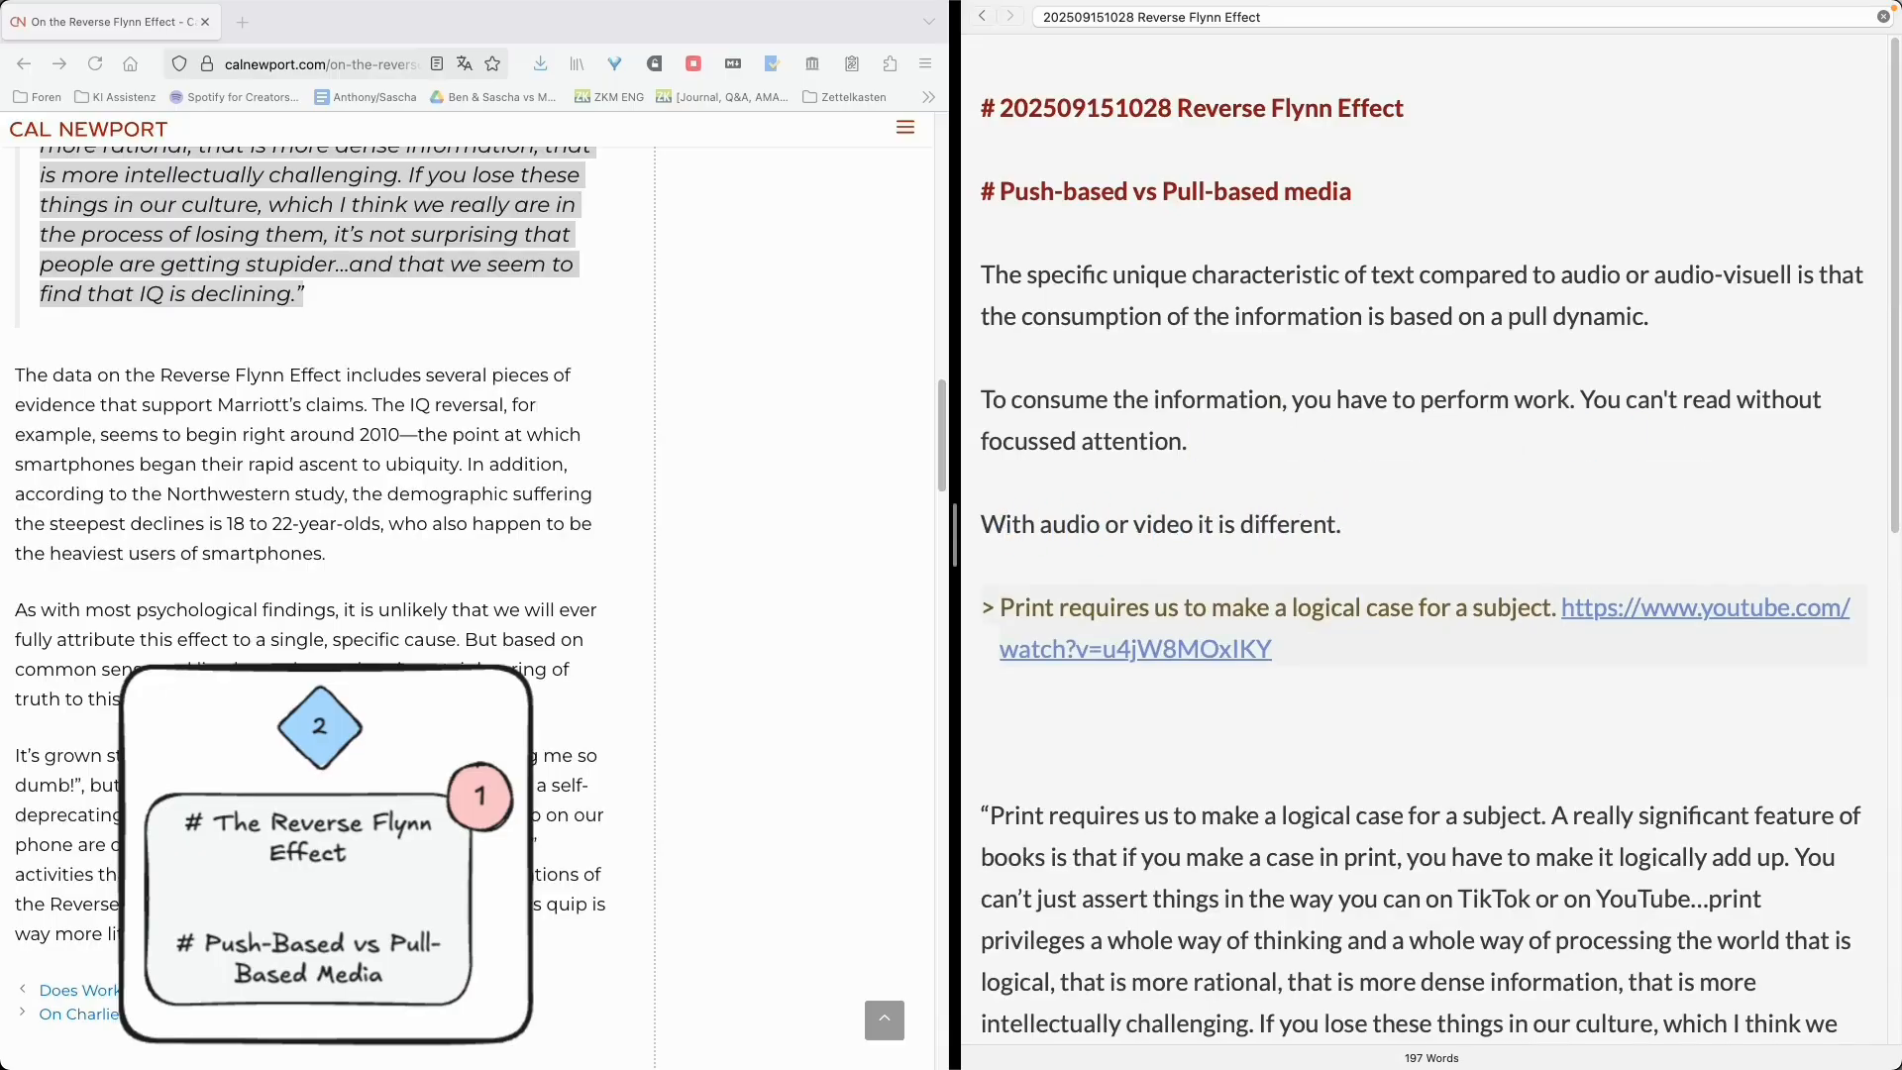
key("super+z")
key("super+z")
key("super+z")
key("super+z")
key("super+z")
key("super+z")
key("super+z")
key("super+z")
key("super+z")
key("super+z")
key("alt+Left")
type("proper")
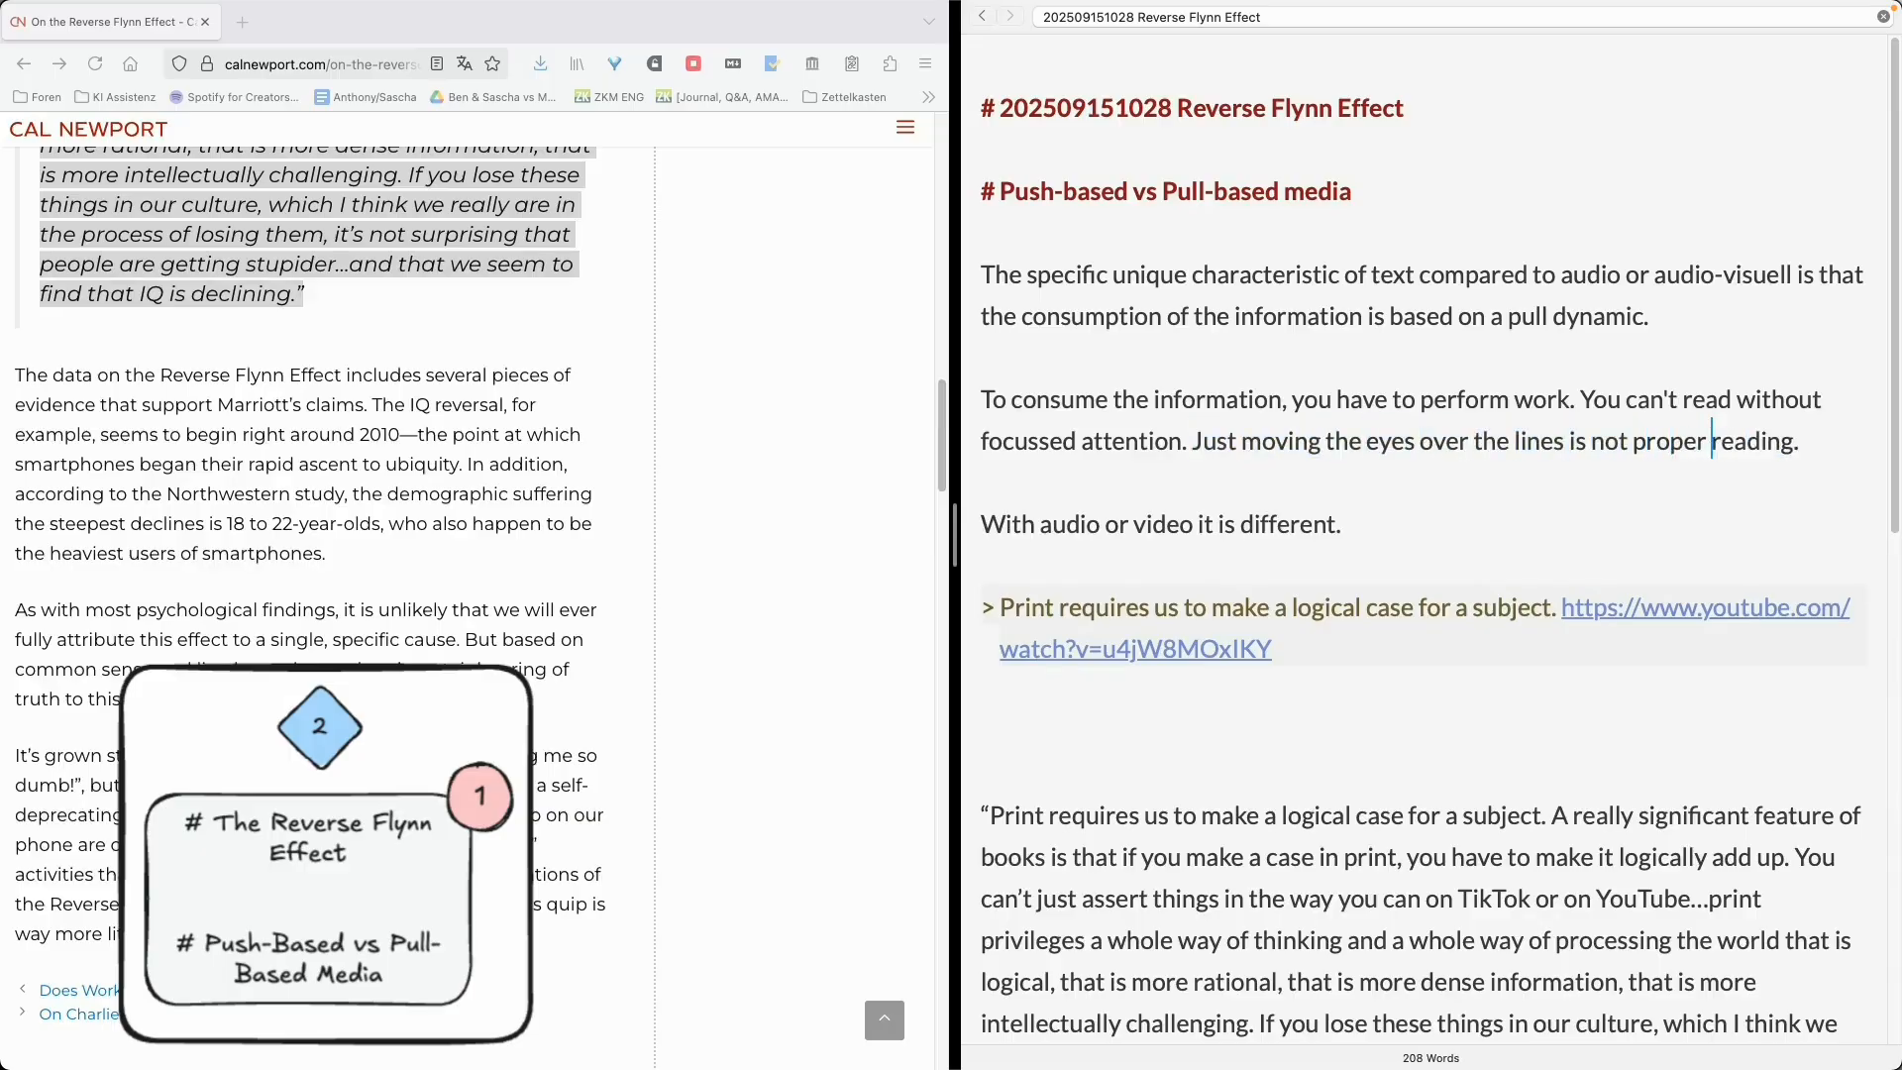
- Append 'If we are out of energy we may go over the lines for a couple of minutes, but then quit to even attempt to read or re-engage.'
key("alt+BackSpace")
type("After")
key("alt+BackSpace")
type("The next step")
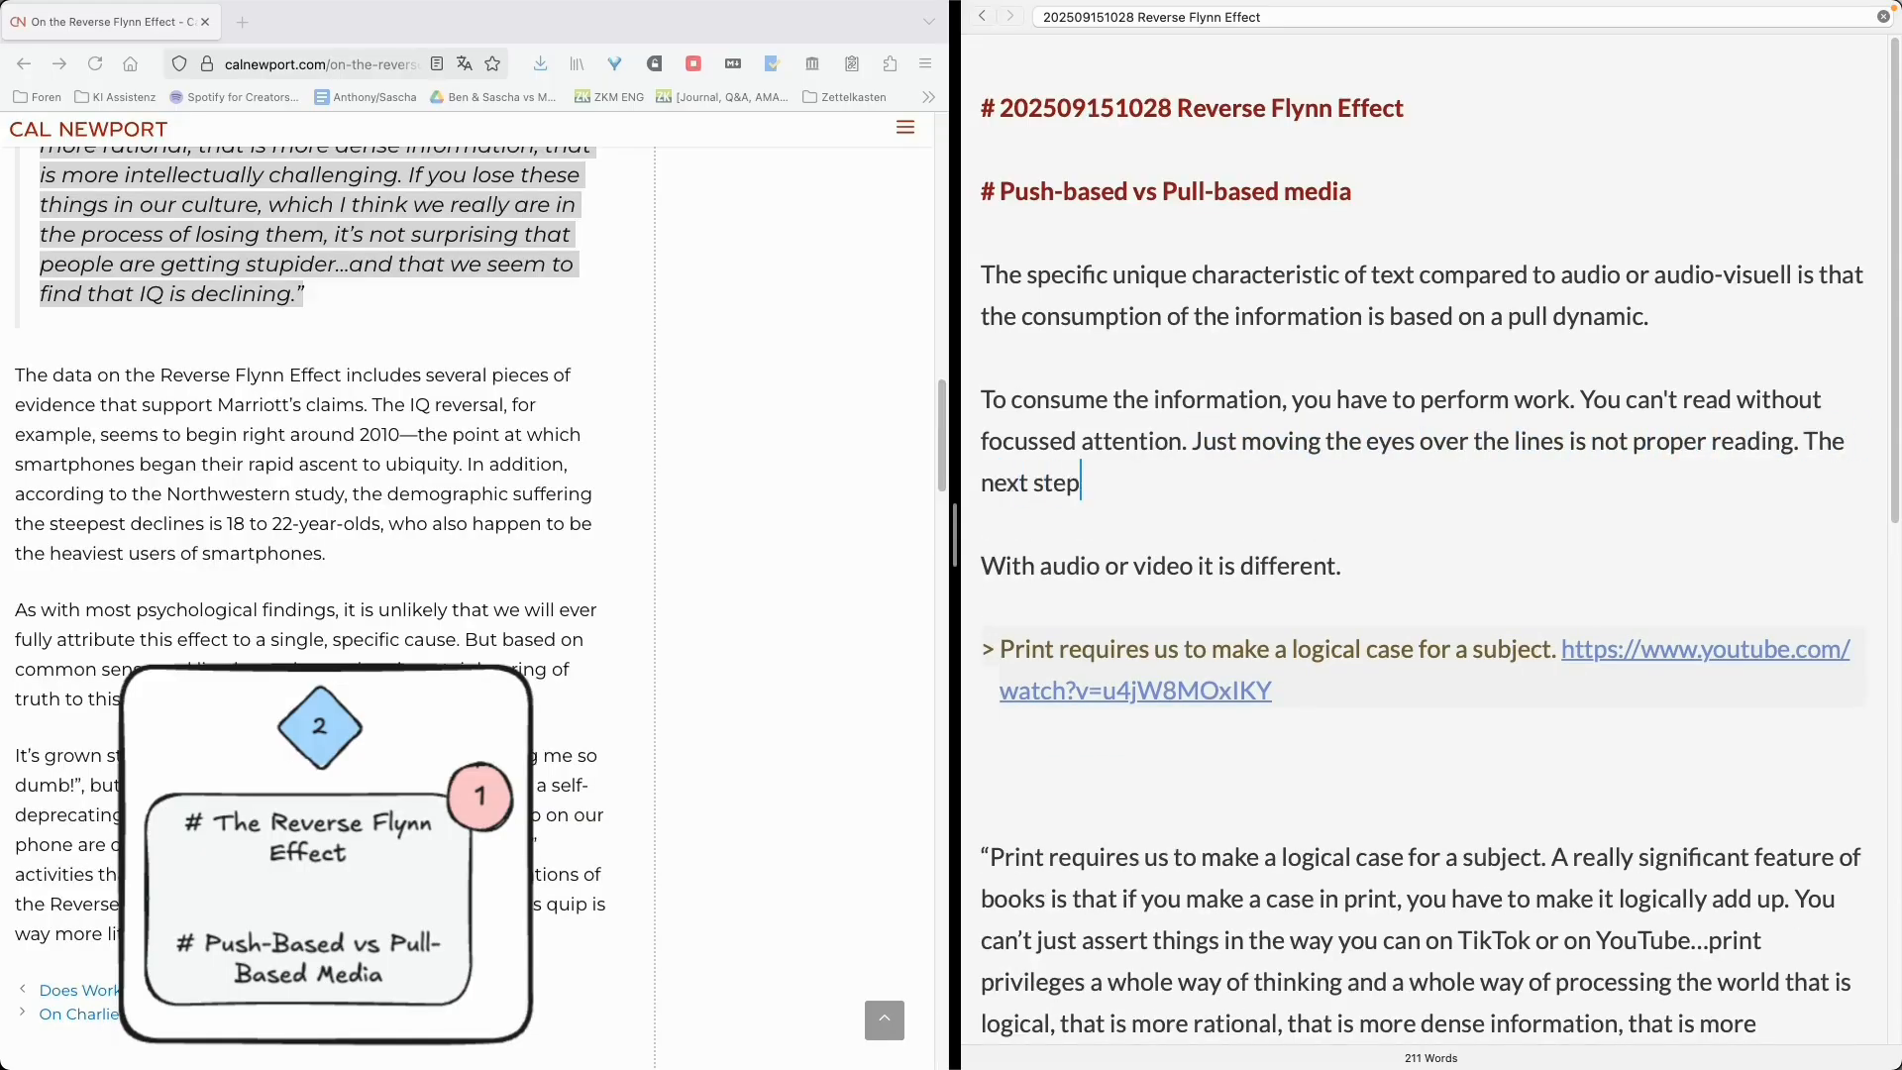
key("alt+BackSpace")
key("alt+BackSpace")
key("alt+BackSpace")
type("If we are out of energy we may")
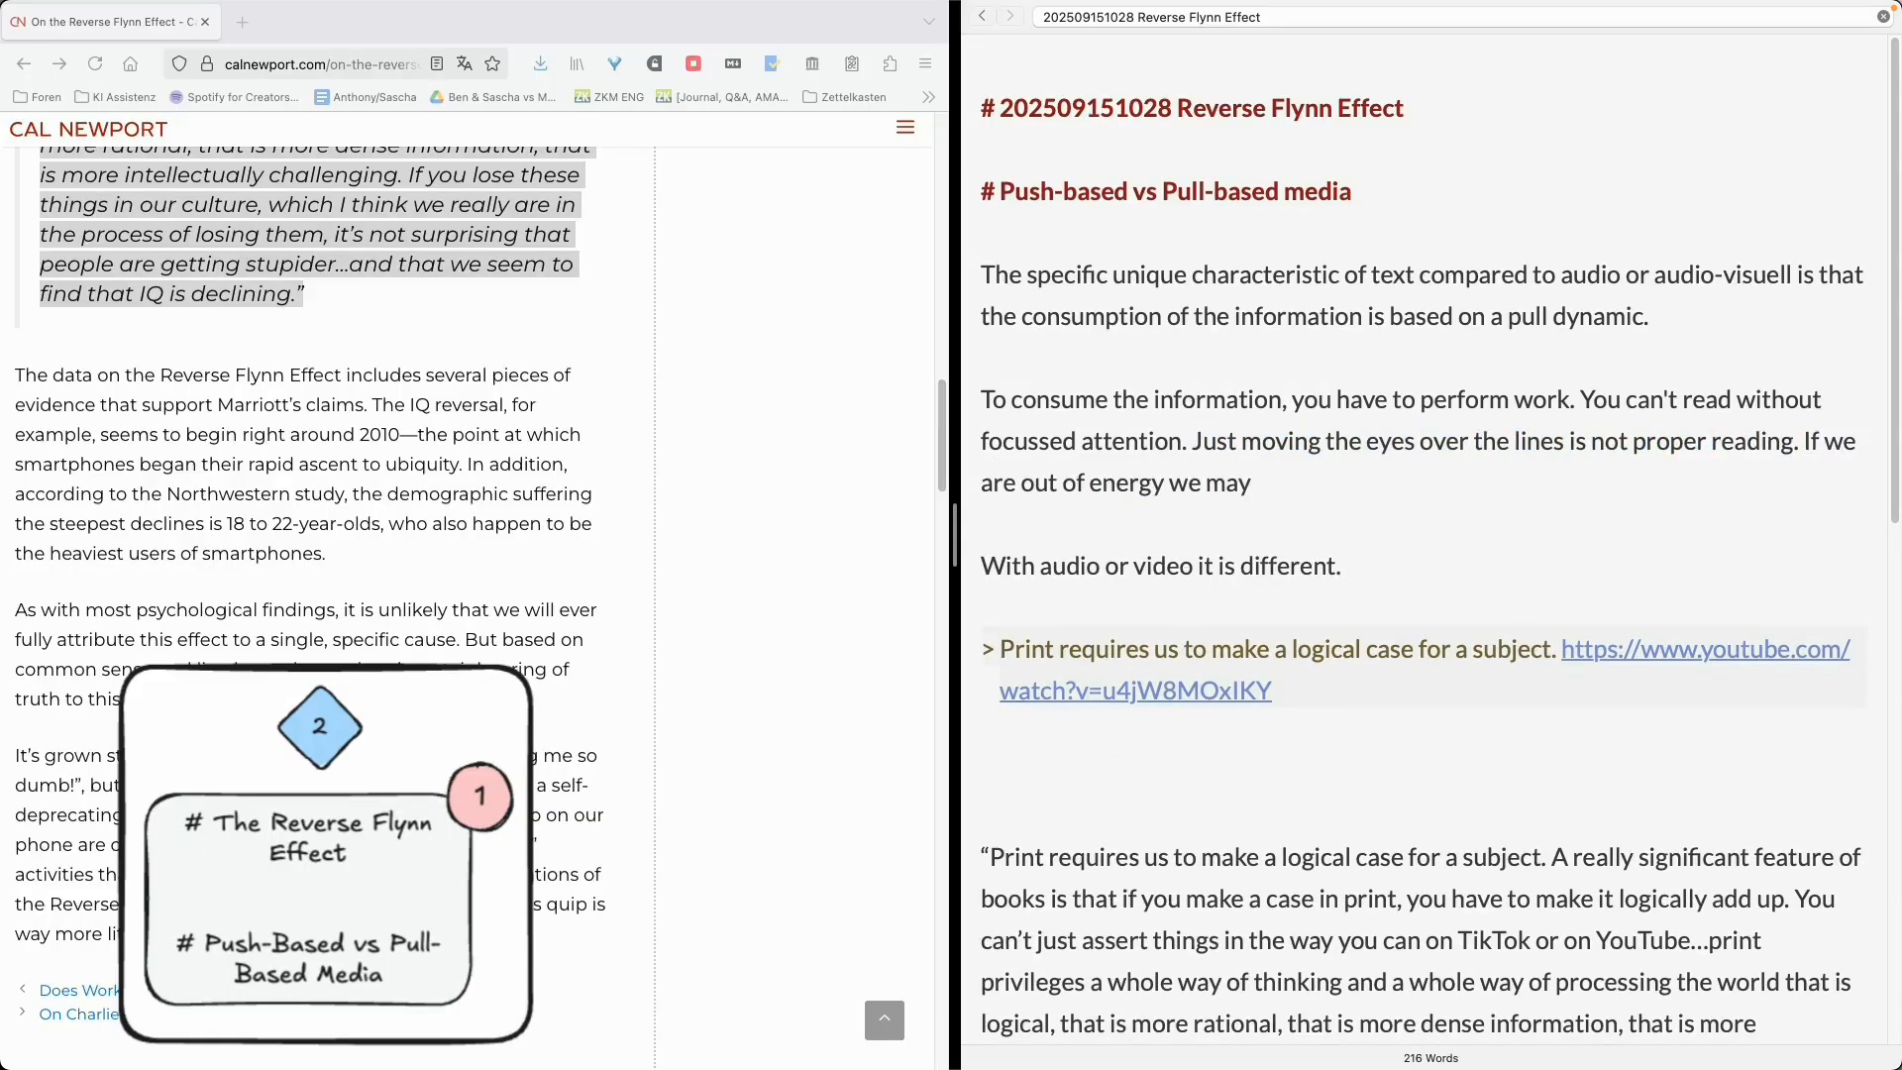
type(" go over the lines for a couple of minutes,")
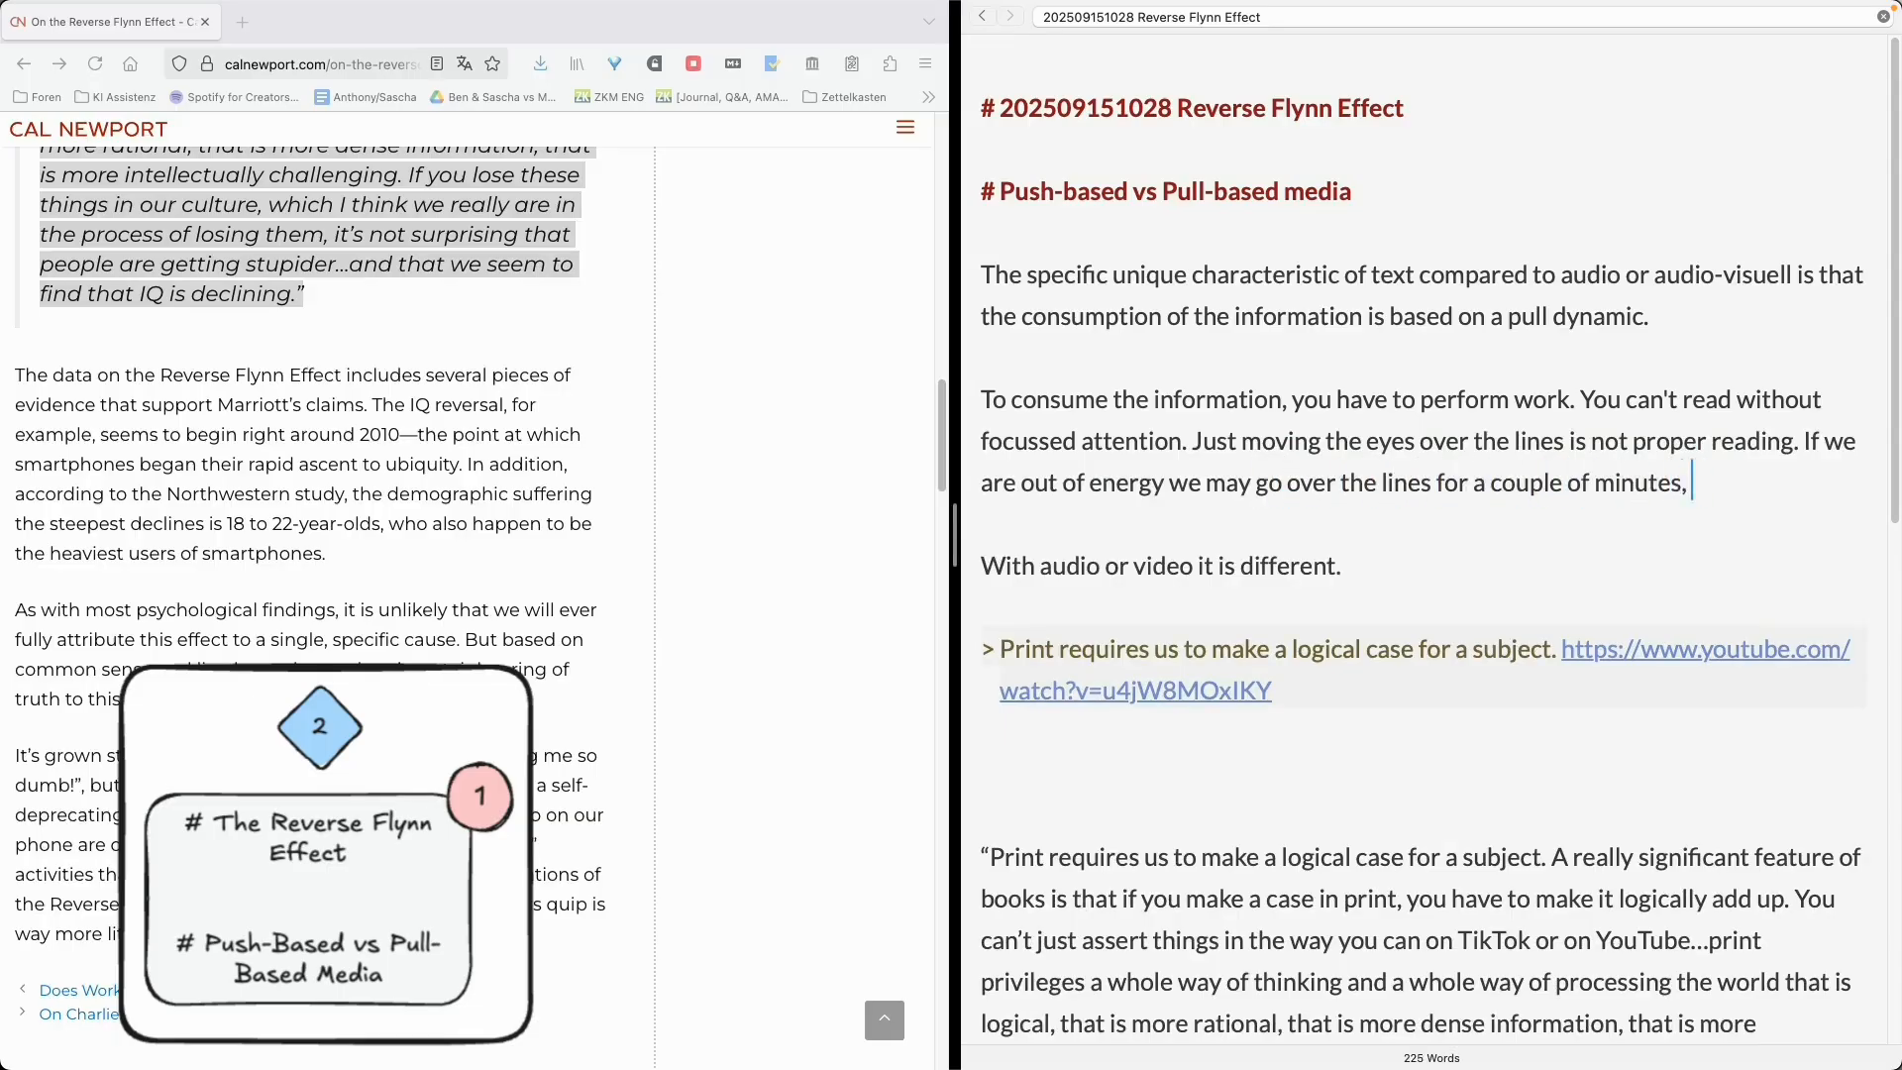
type(" but then quit to even attempt to read or re")
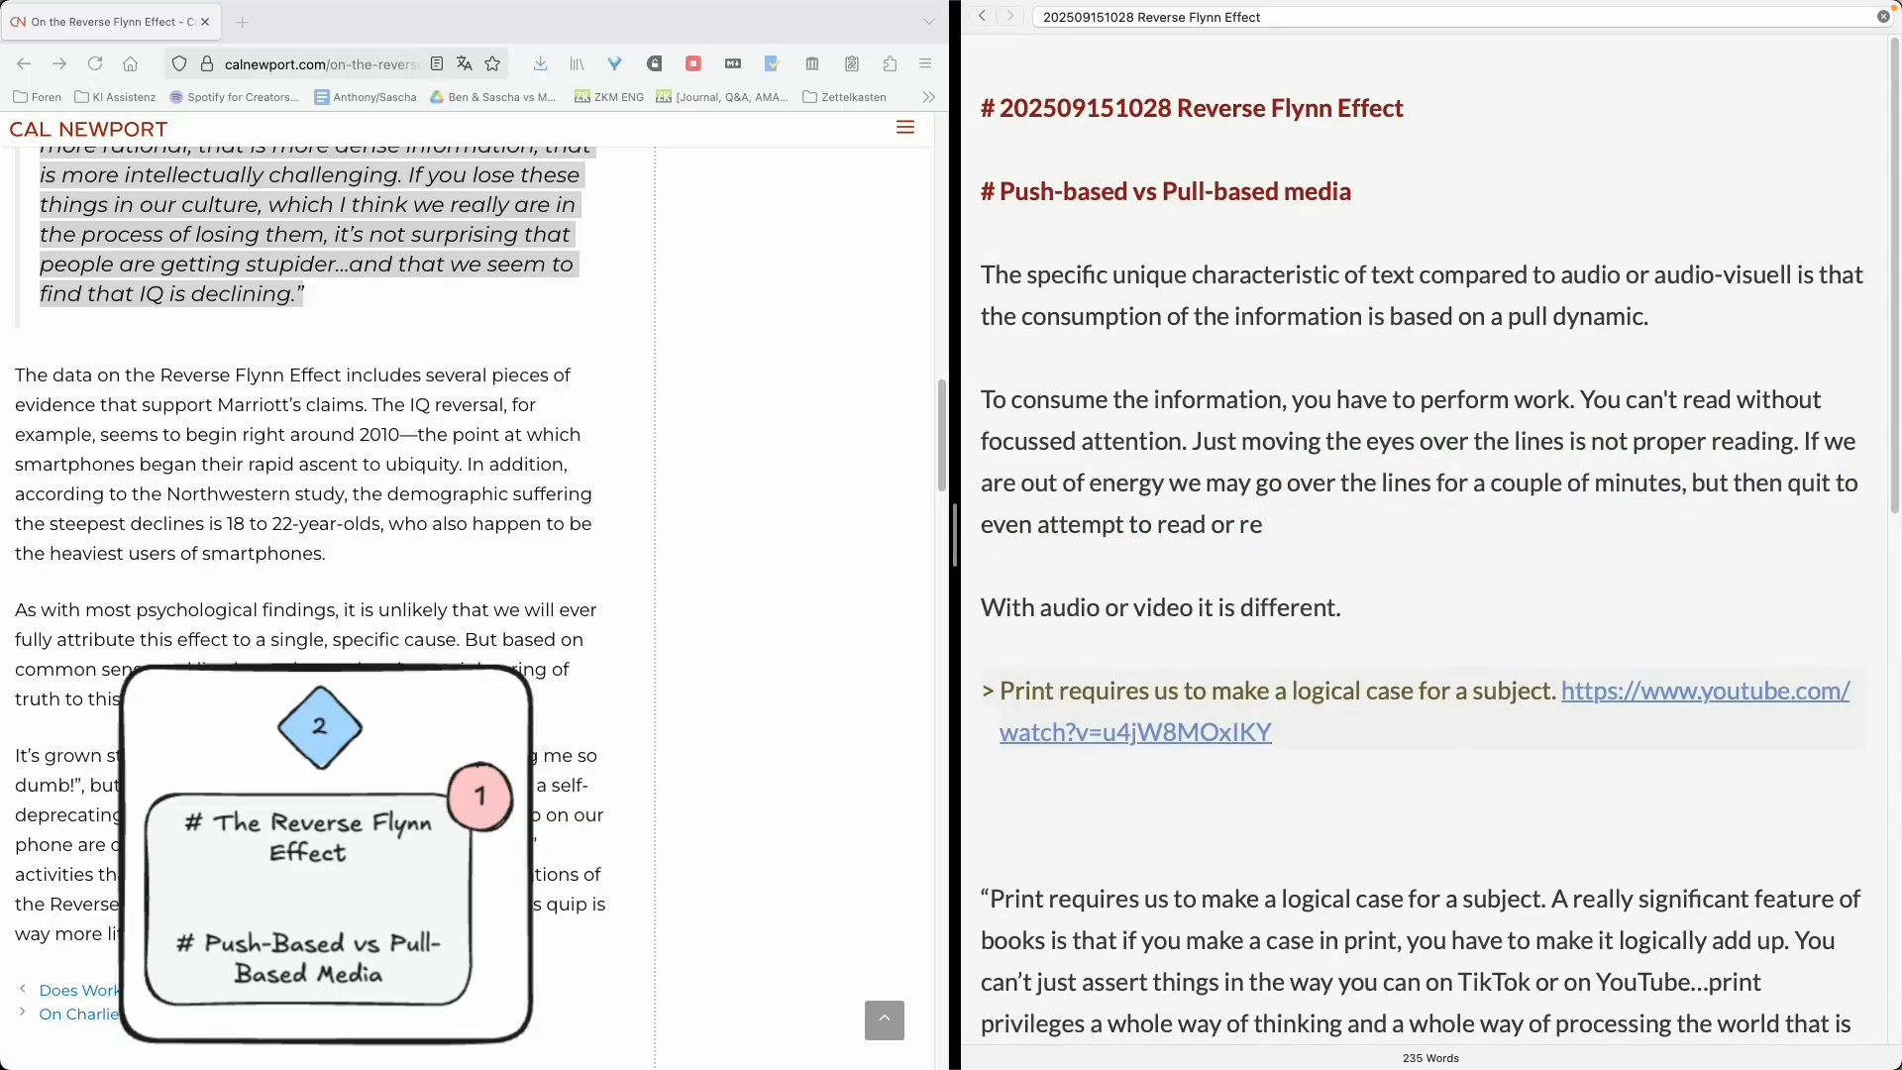
type("-engage.")
- Continue the audio/video paragraph with 'Listening to an audiobook or watching a video *properly* requires focussed attention as well.'
key("Down")
type("Listening to an audiobook or watching a video")
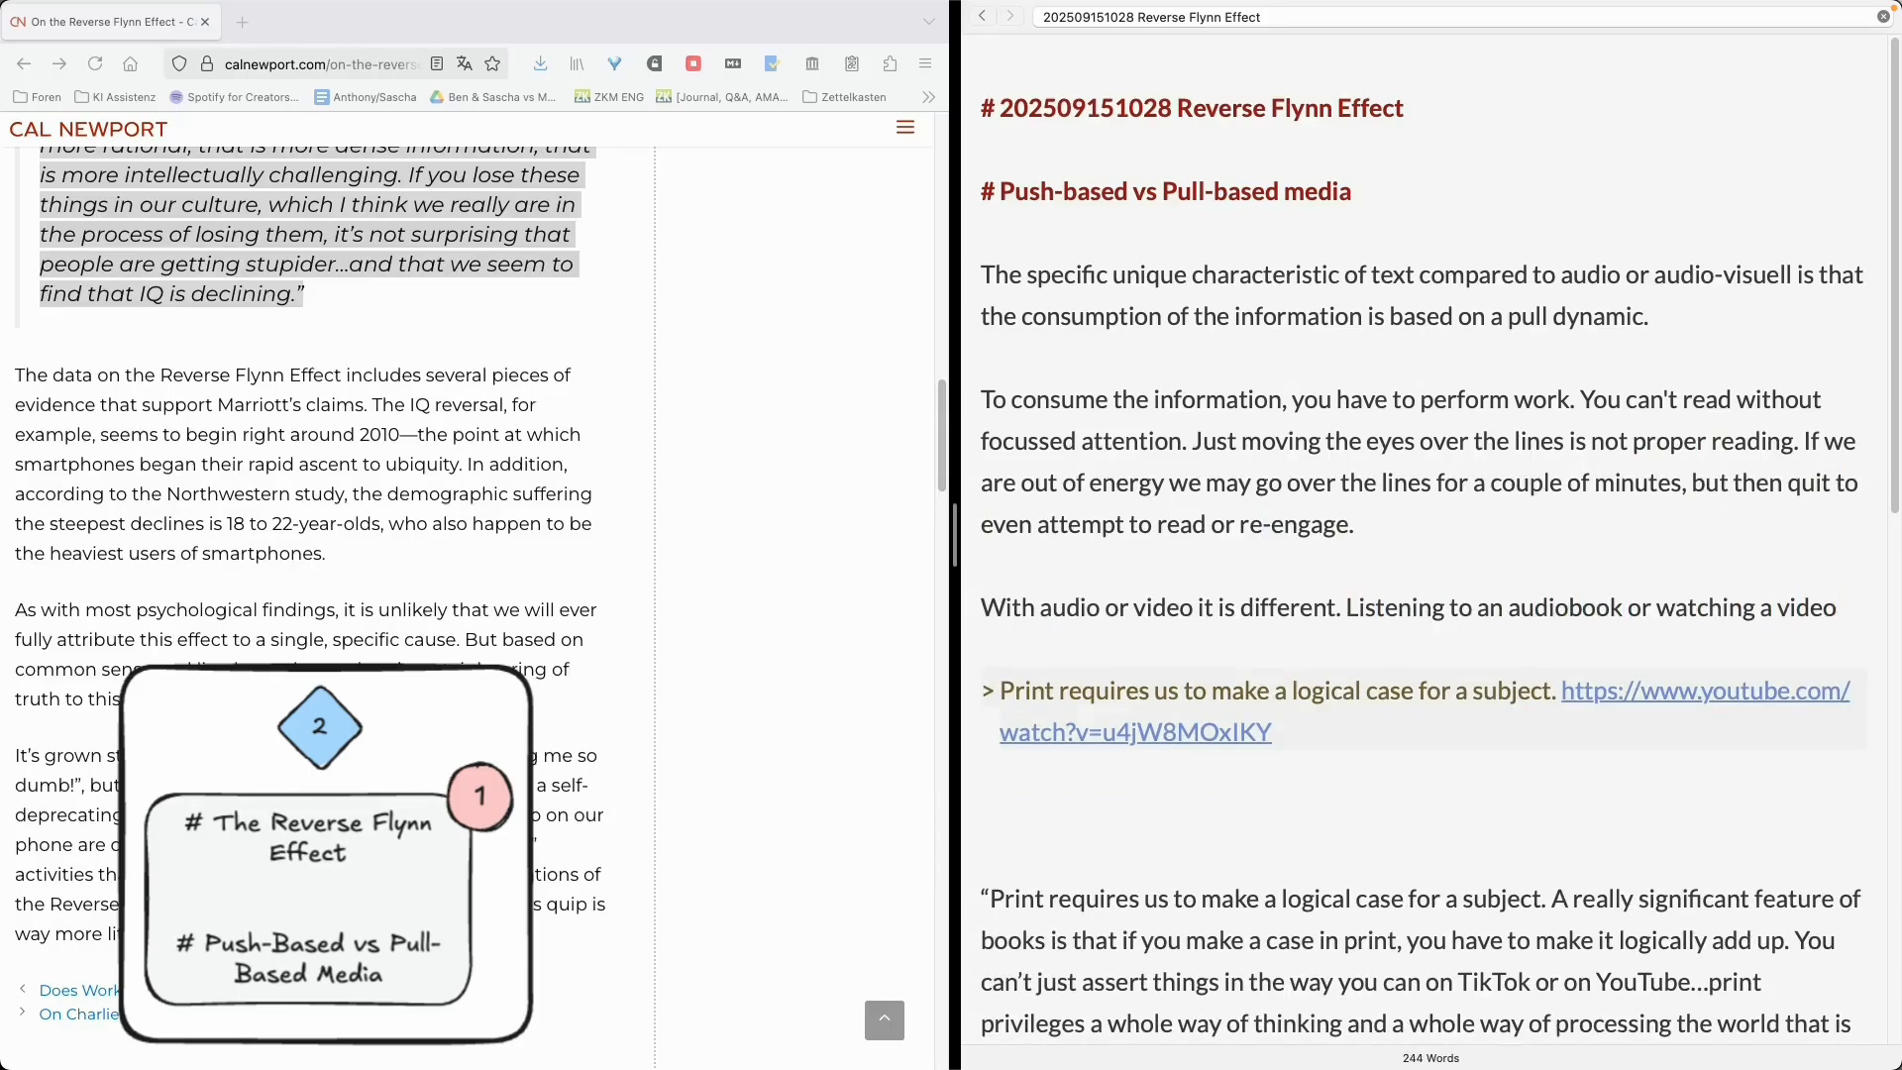
type(" *properly* requires focussed attention as well. However, if we")
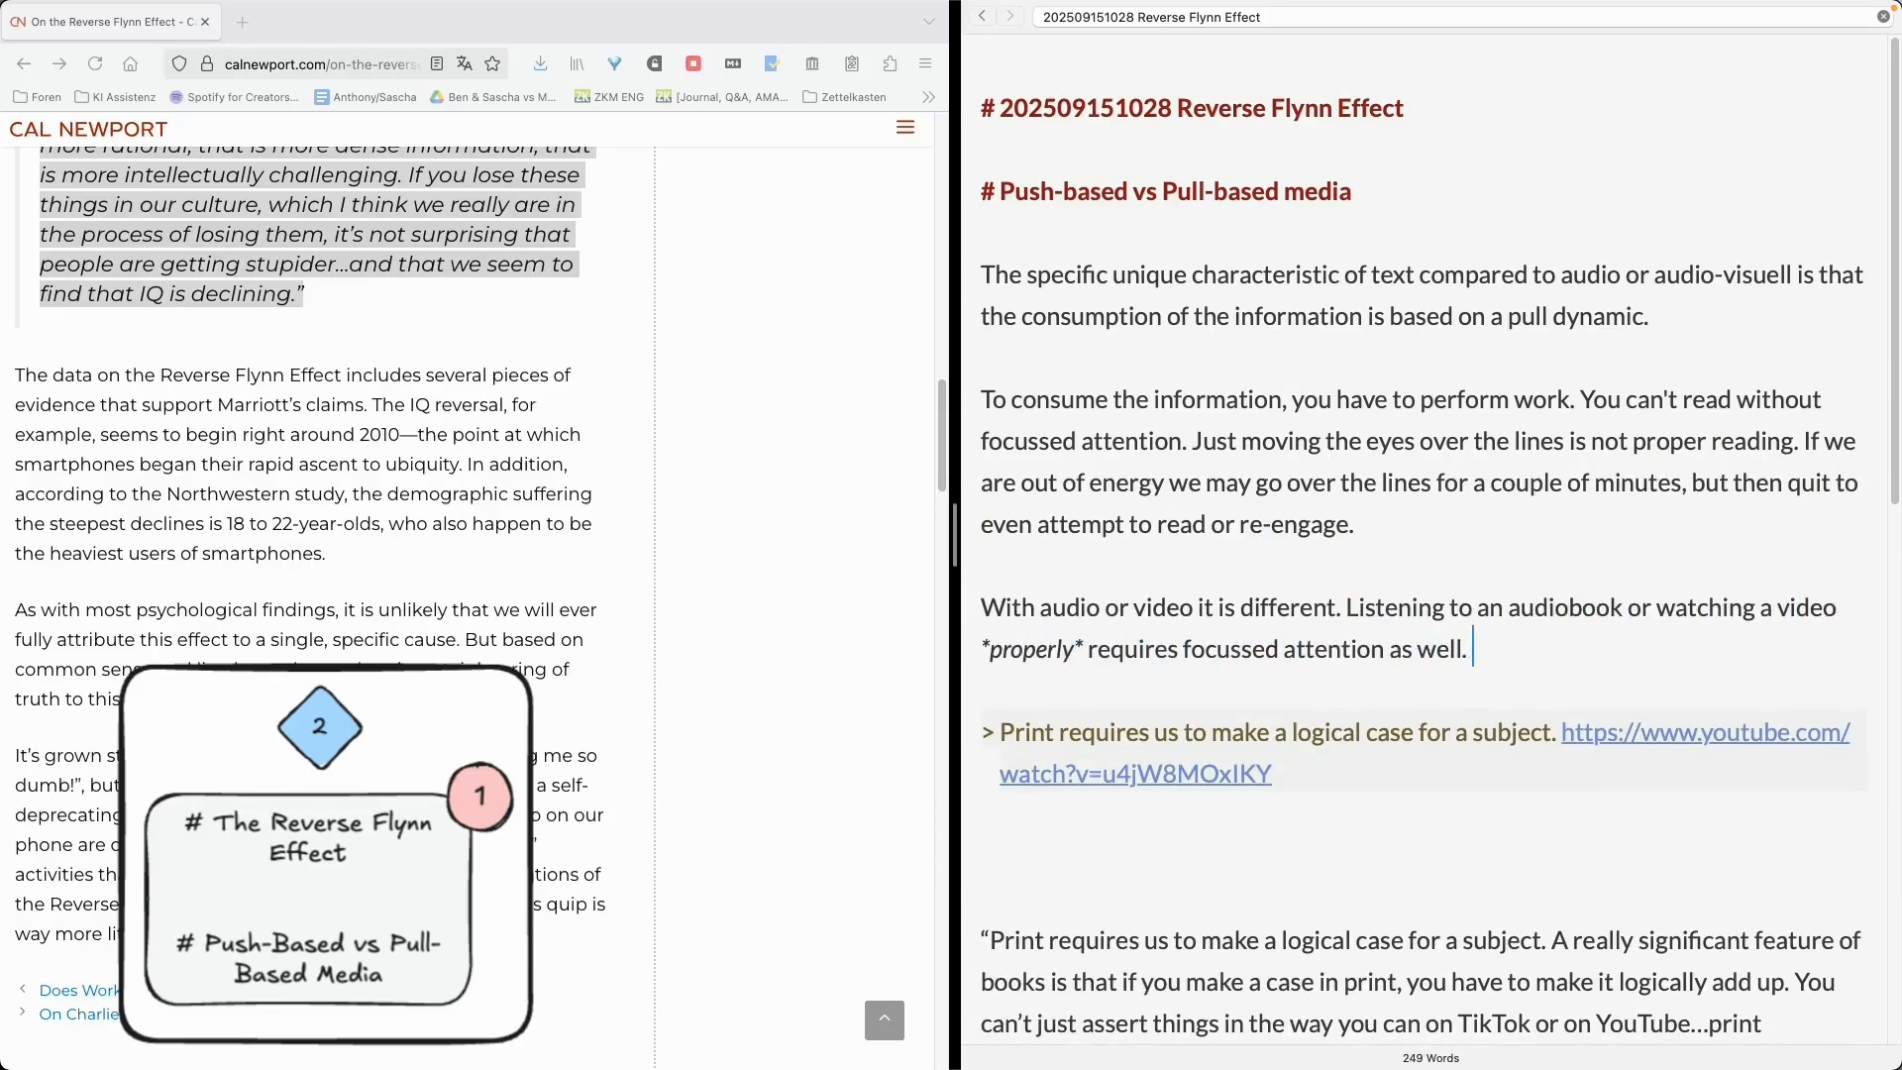
- Add 'However, if our minds start to wander, there is no harsh feedback. The stimulus still continues and we may even'
key("BackSpace")
key("BackSpace")
type("our minds start to wander")
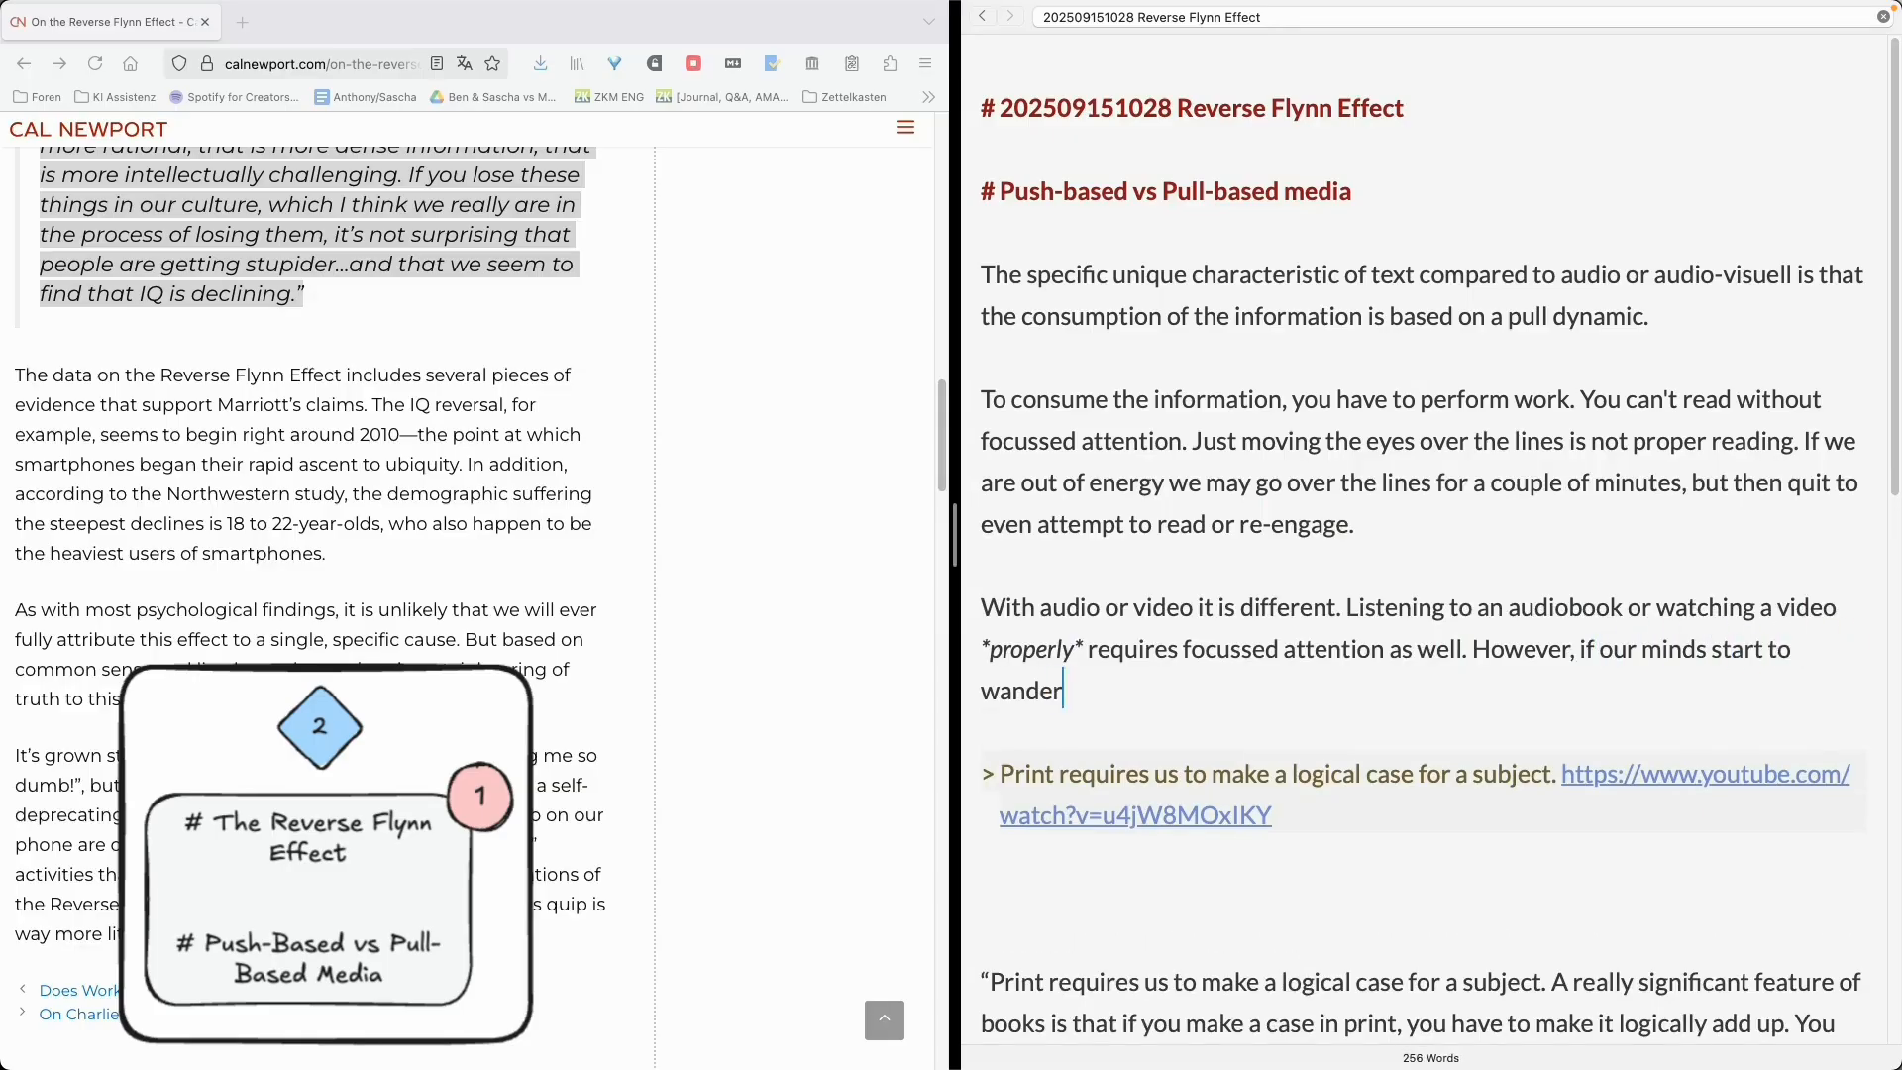
type(", there is no harsh feedback")
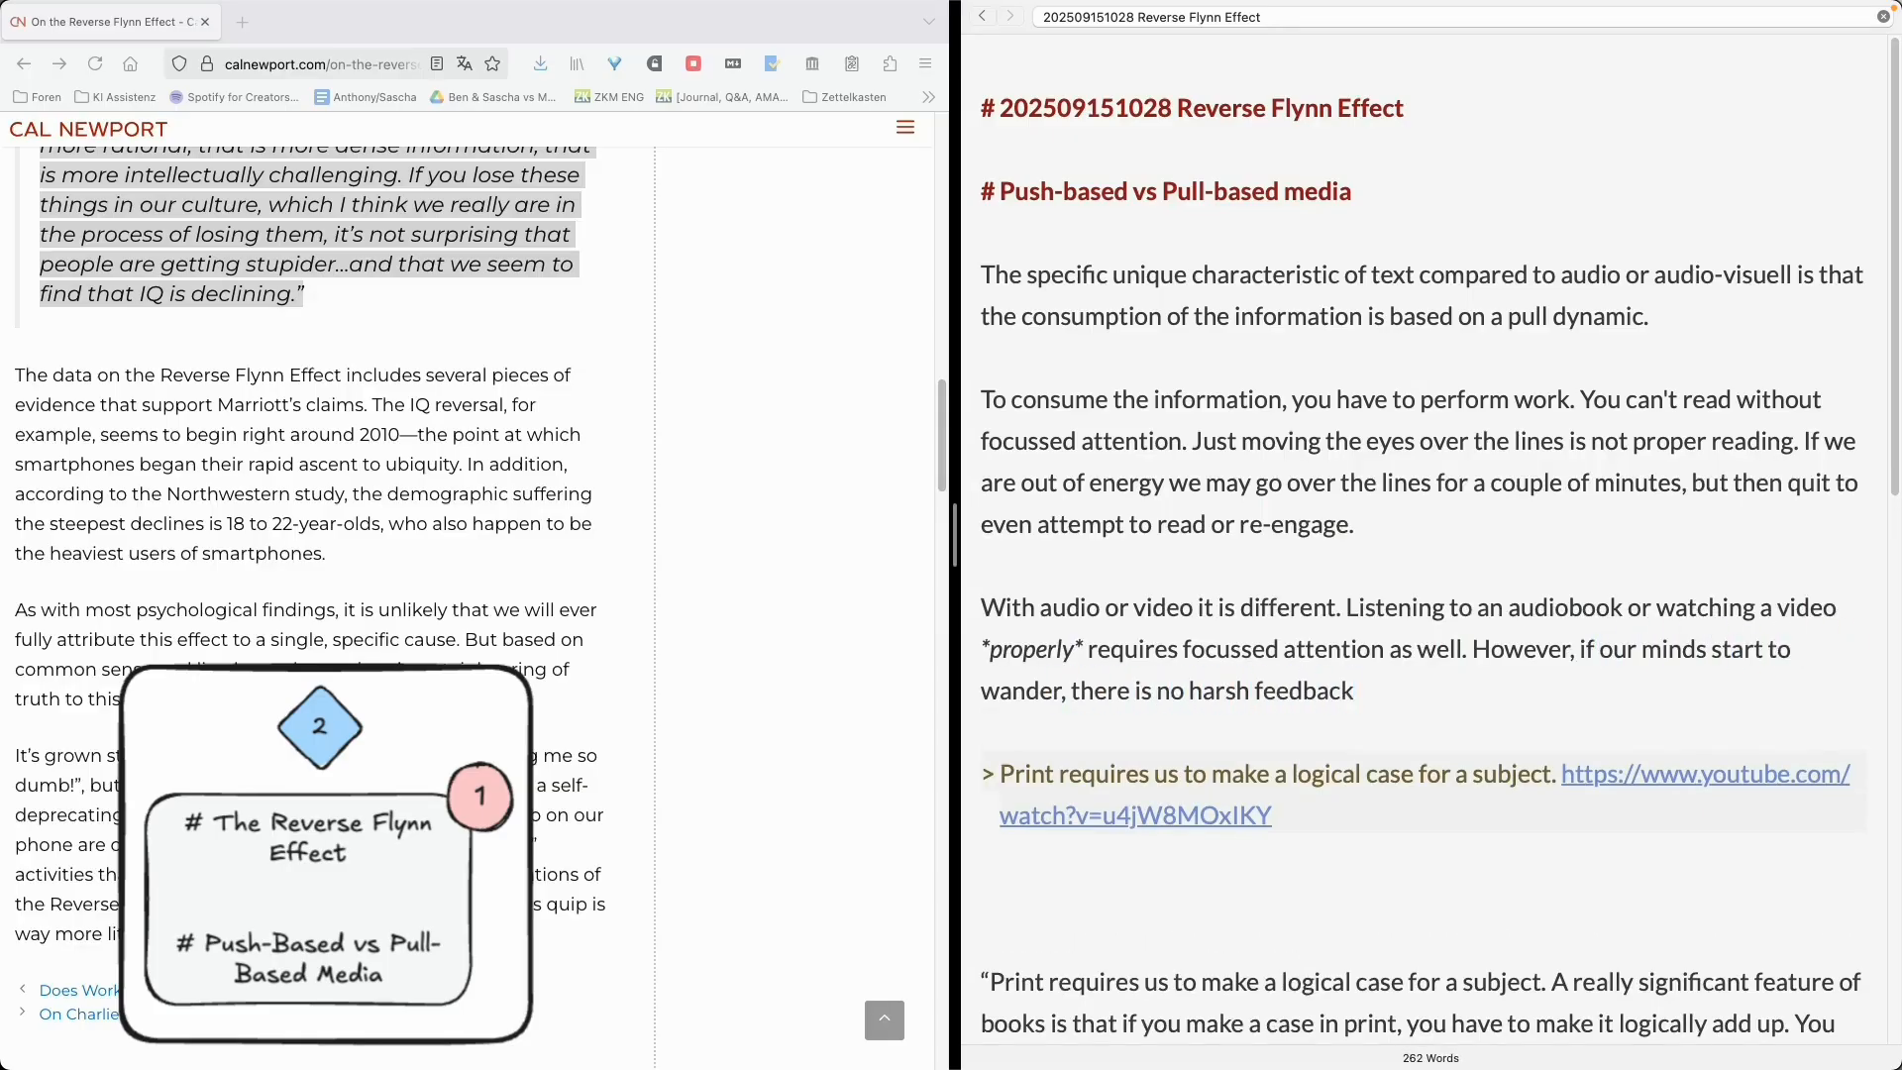
type(". The stimulus still continues and we may even")
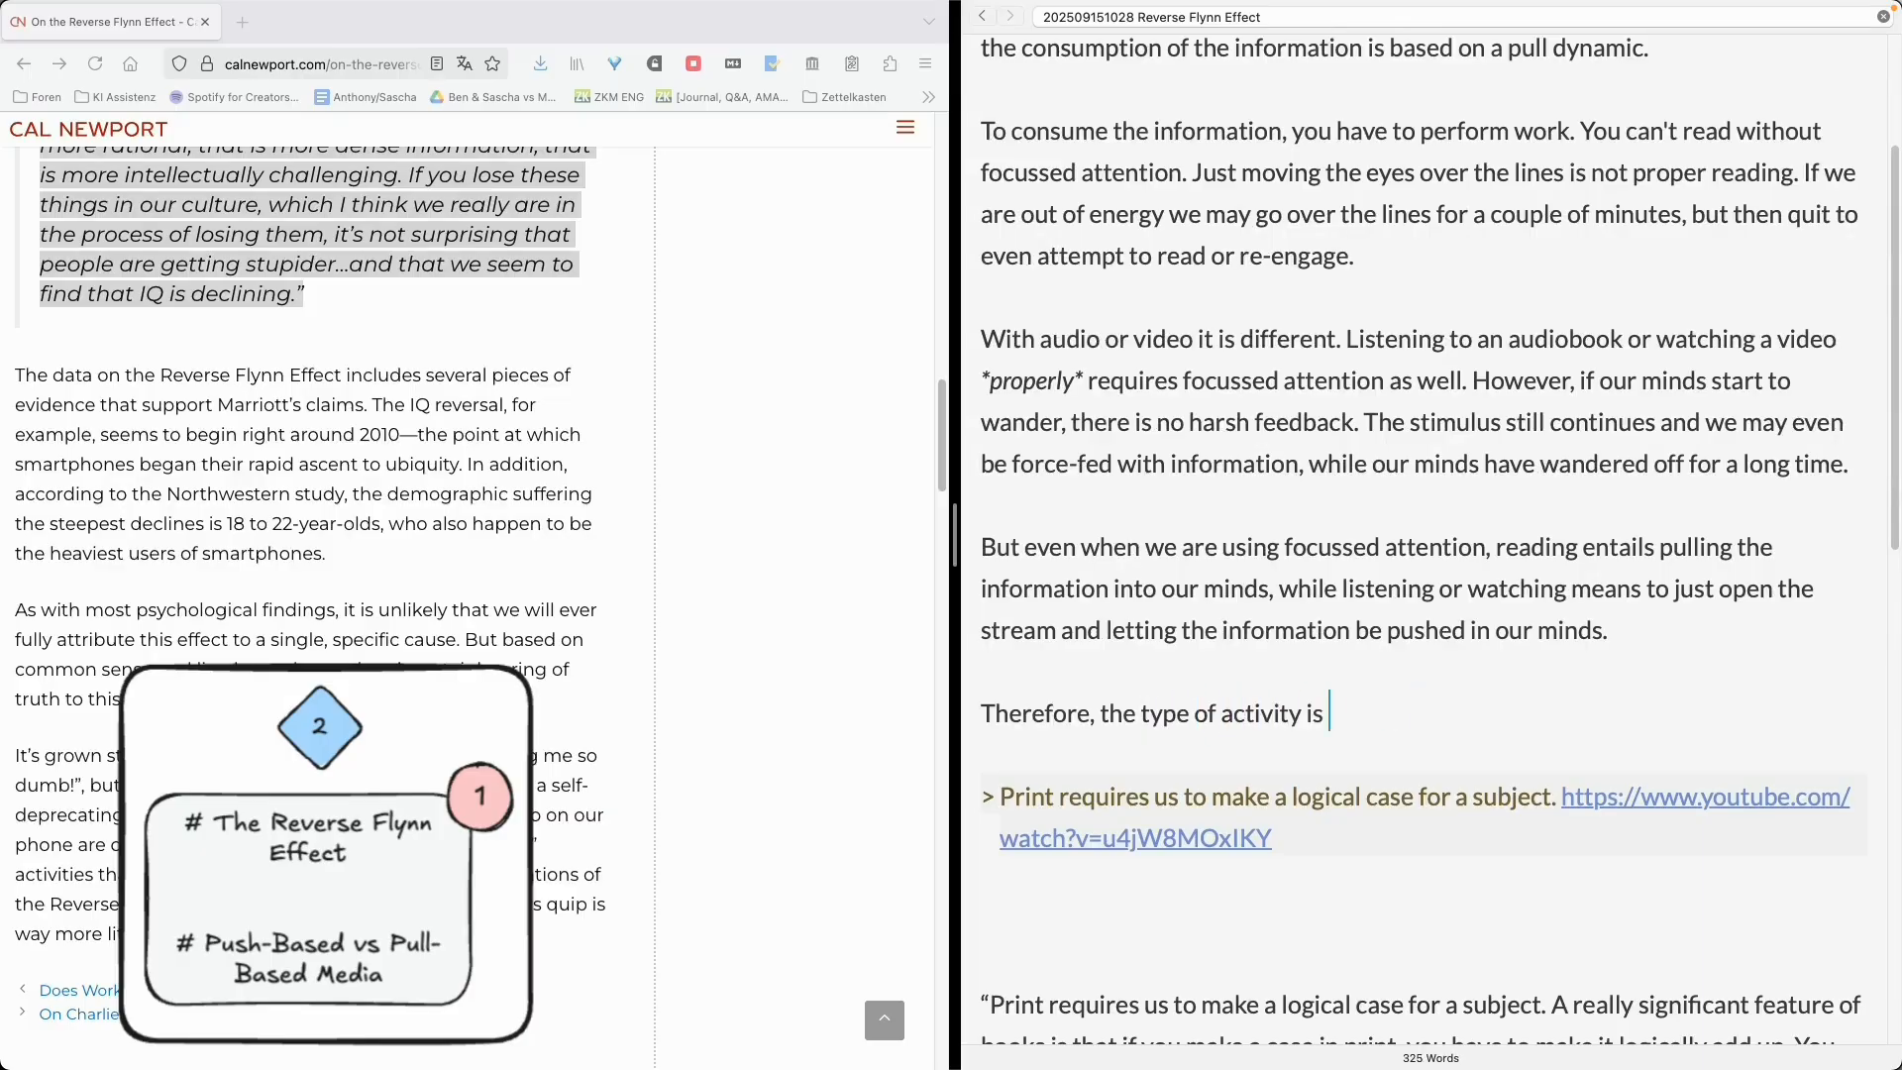
- Finish the concluding sentence as 'Therefore, the type of activity is different for reading compared to audio or video.'
key("BackSpace")
key("BackSpace")
key("BackSpace")
key("BackSpace")
type("is different for reading compared to audio or video.")
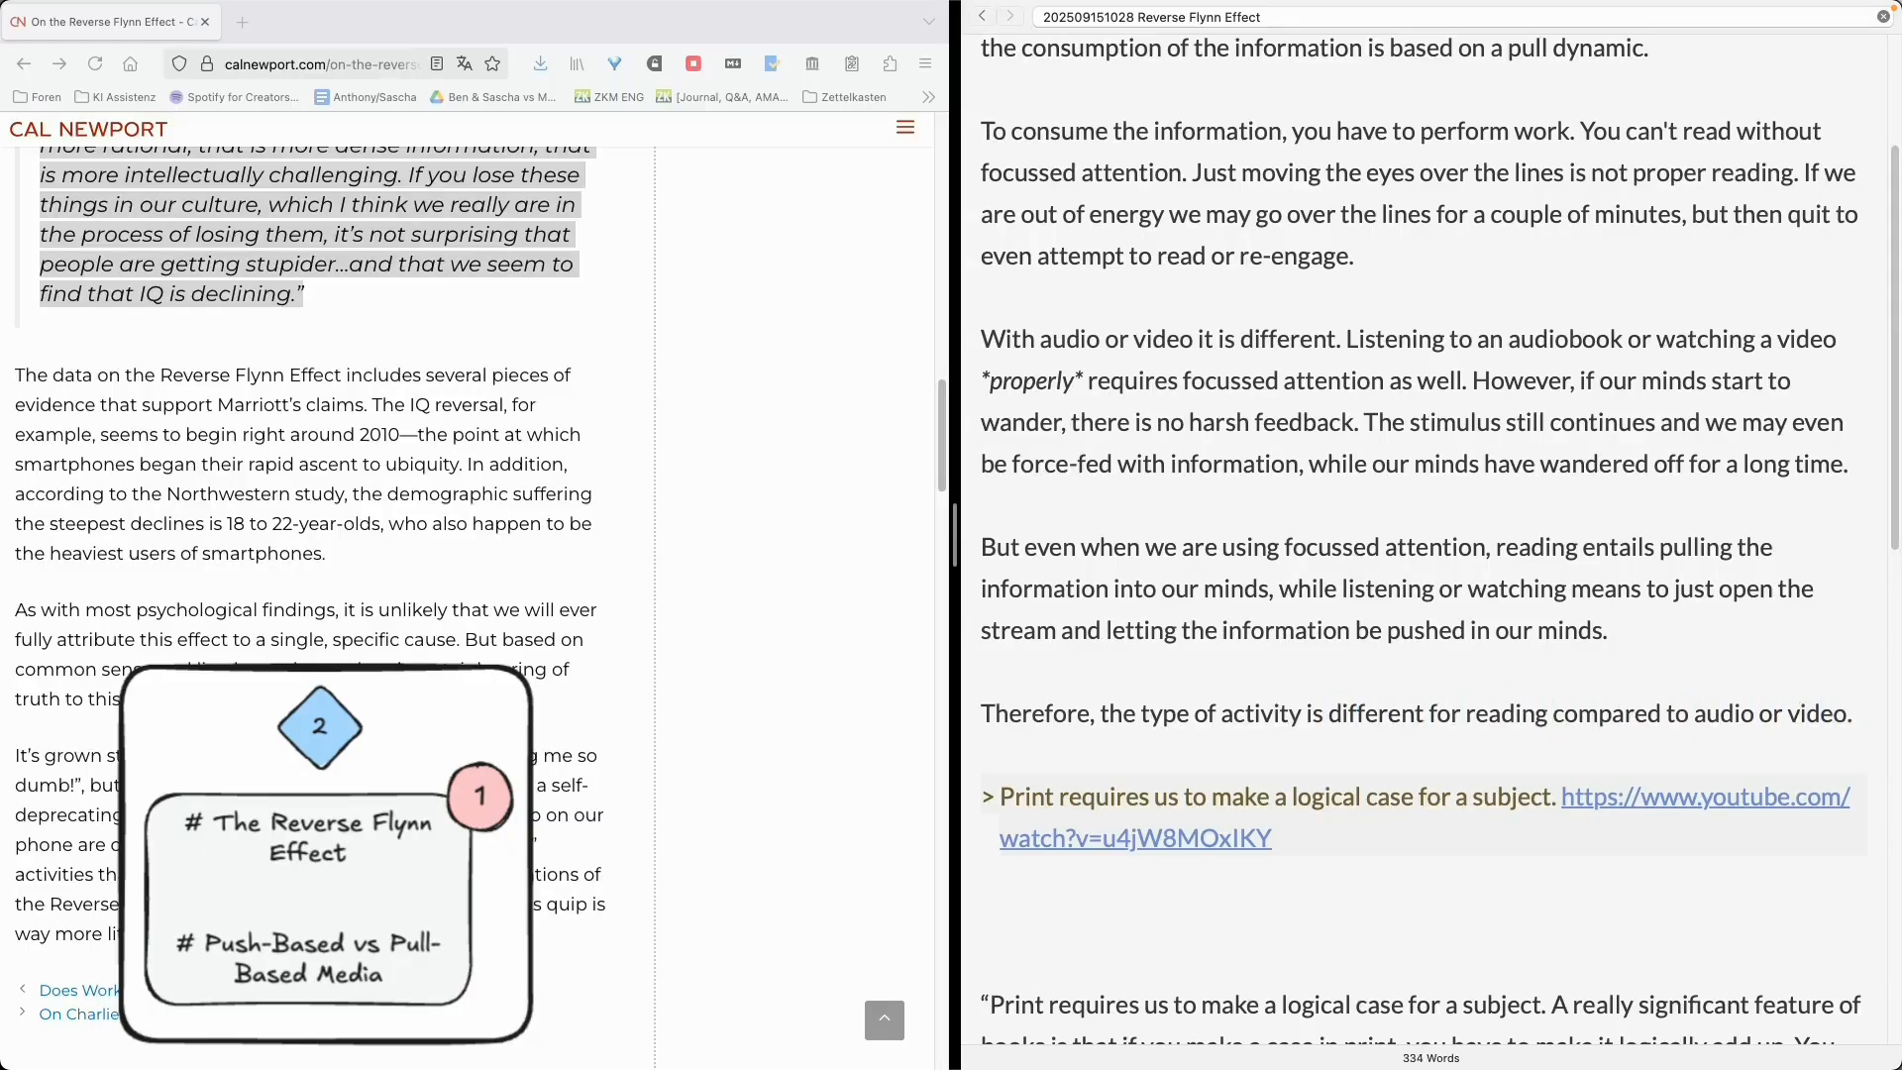
- Move the 'Push-based vs Pull-based media' heading into the note title, replacing 'Reverse Flynn Effect'
scroll(1426, 545, "up", 2)
scroll(386, 505, "down", 3)
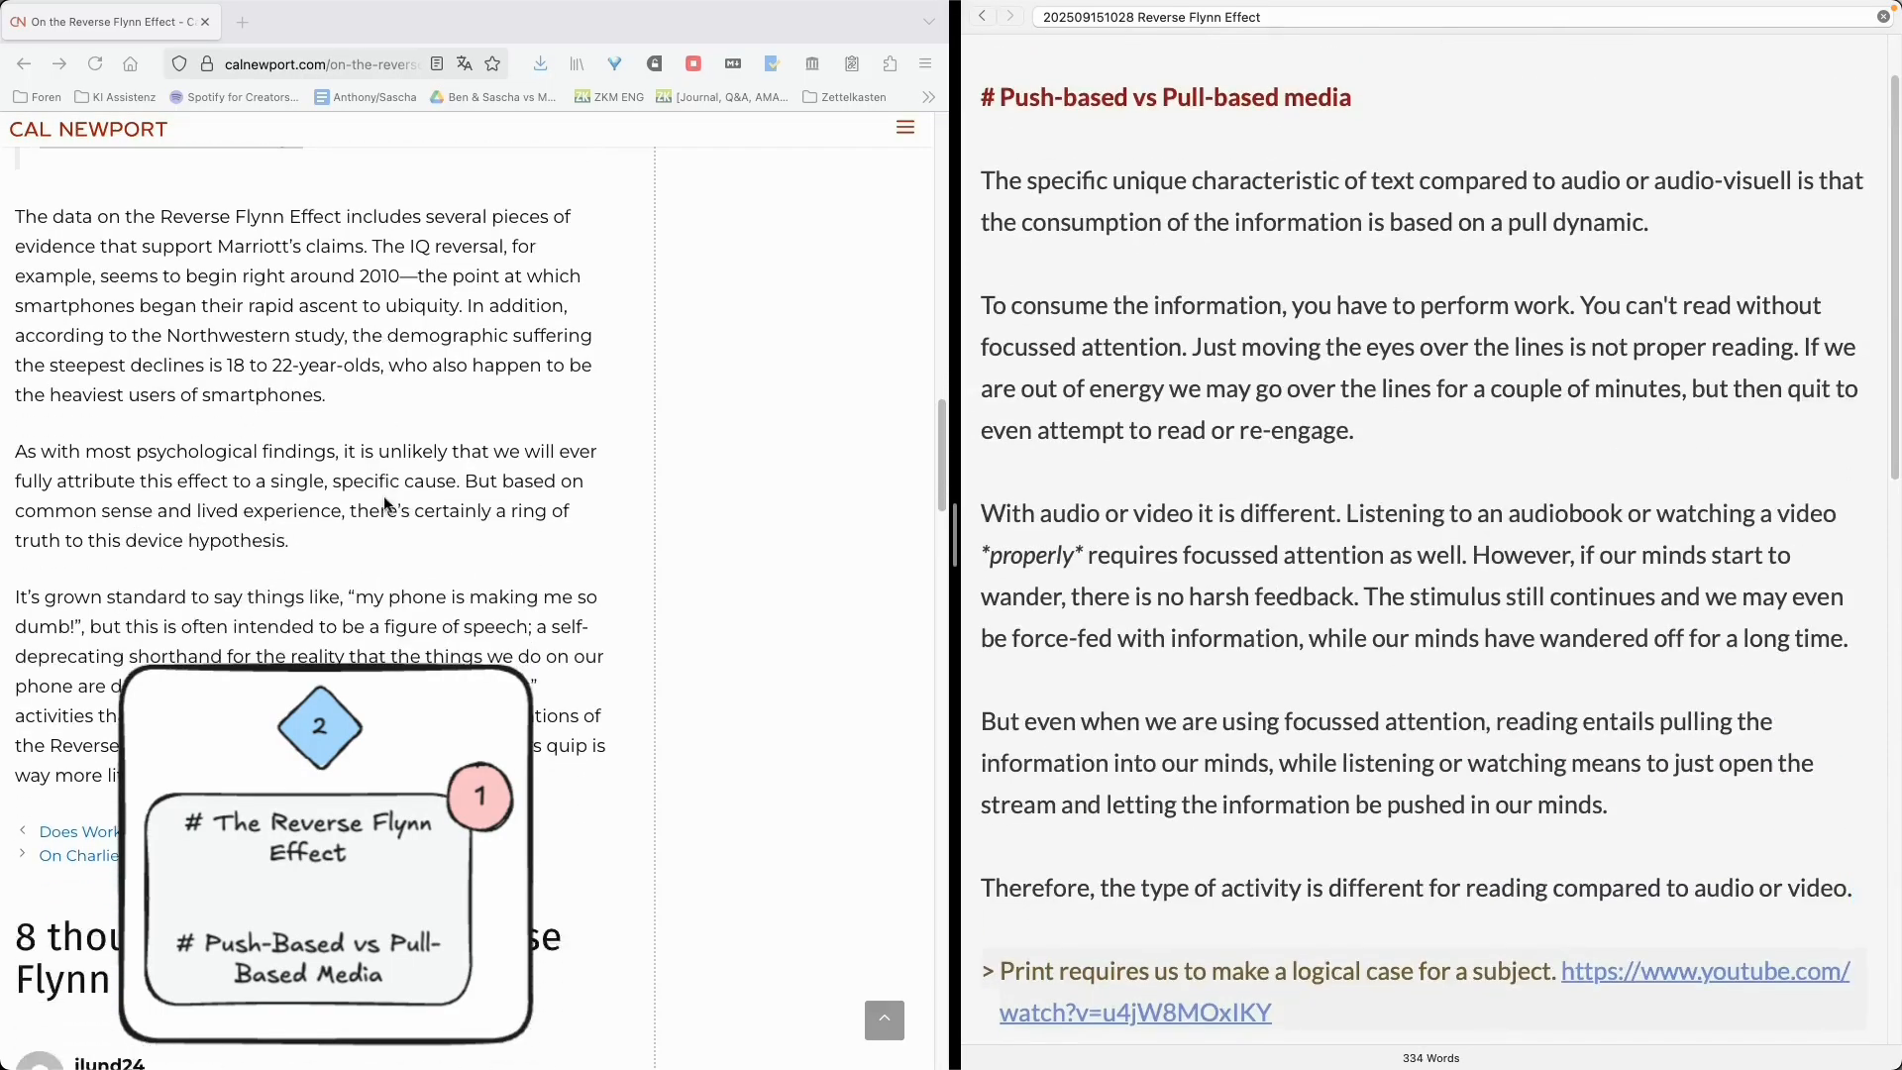
scroll(1115, 539, "down", 1)
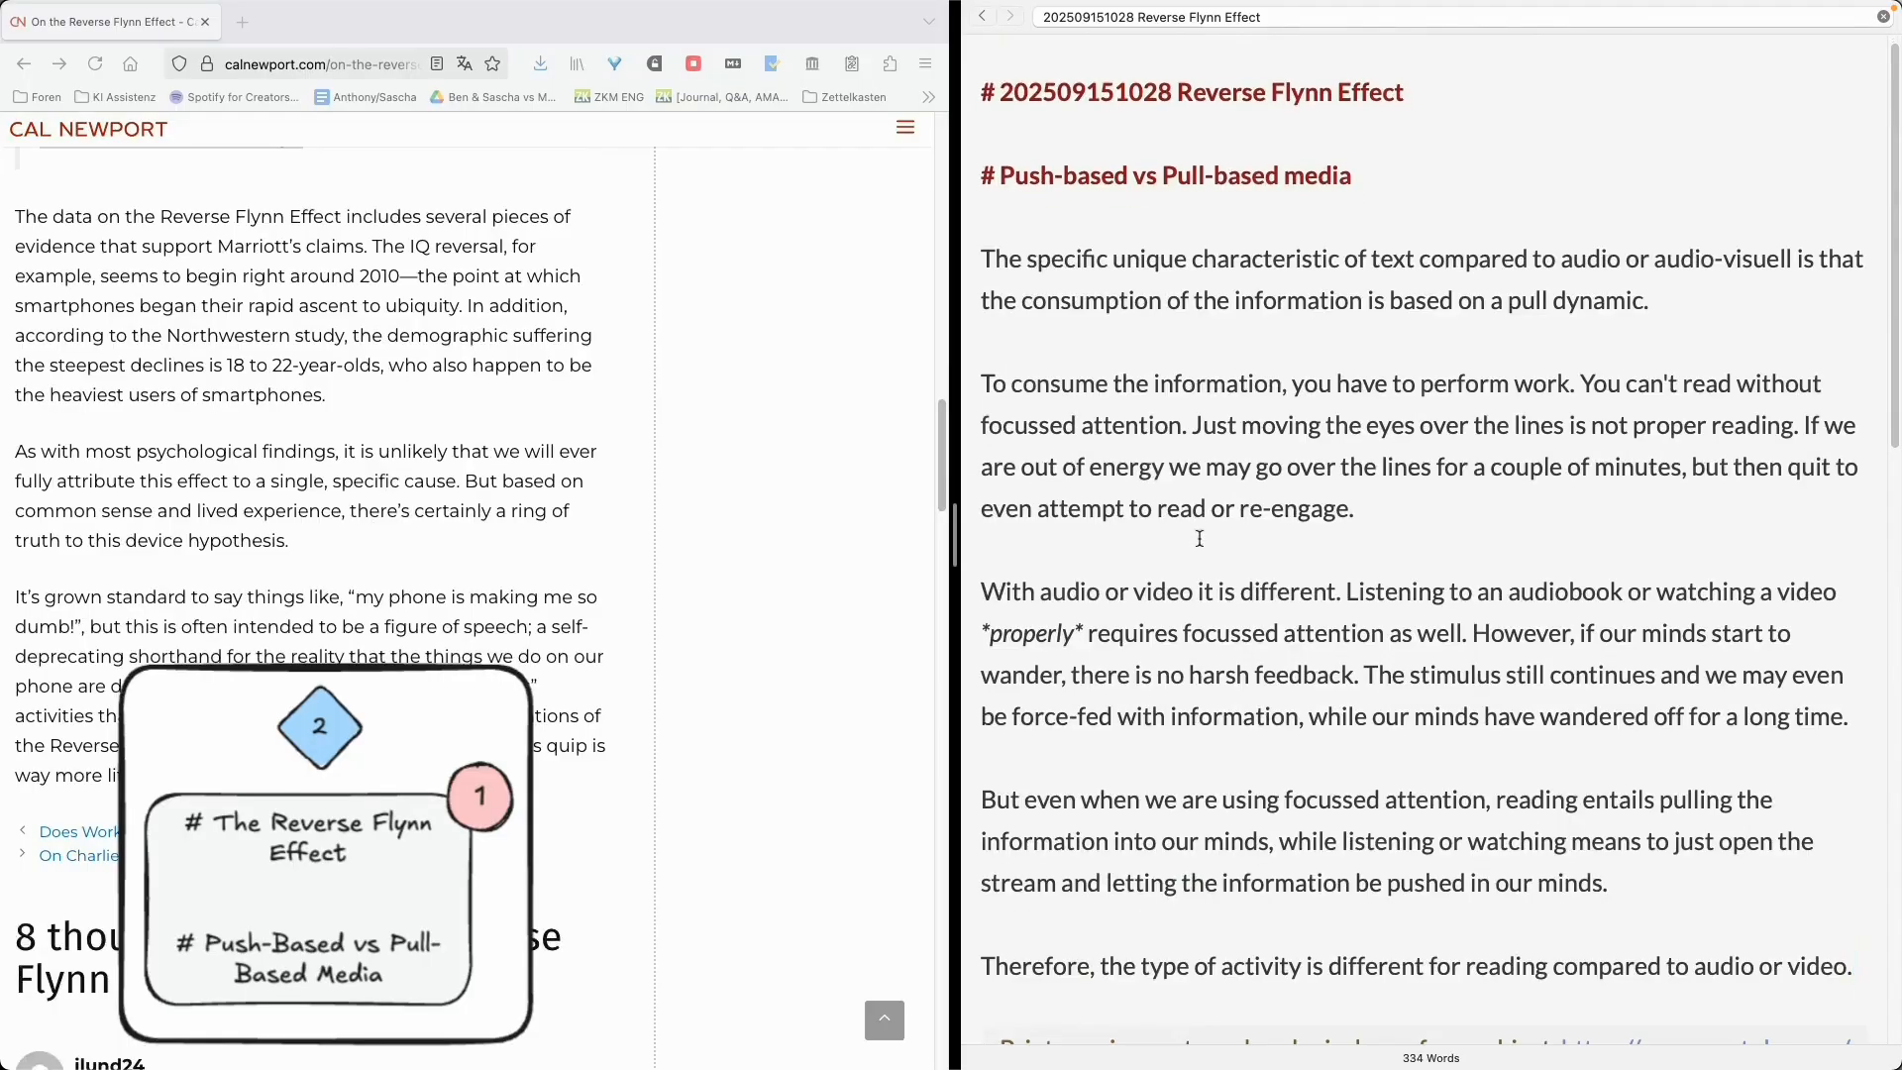
left_click_drag(1050, 215, 980, 143)
left_click_drag(1367, 201, 1004, 179)
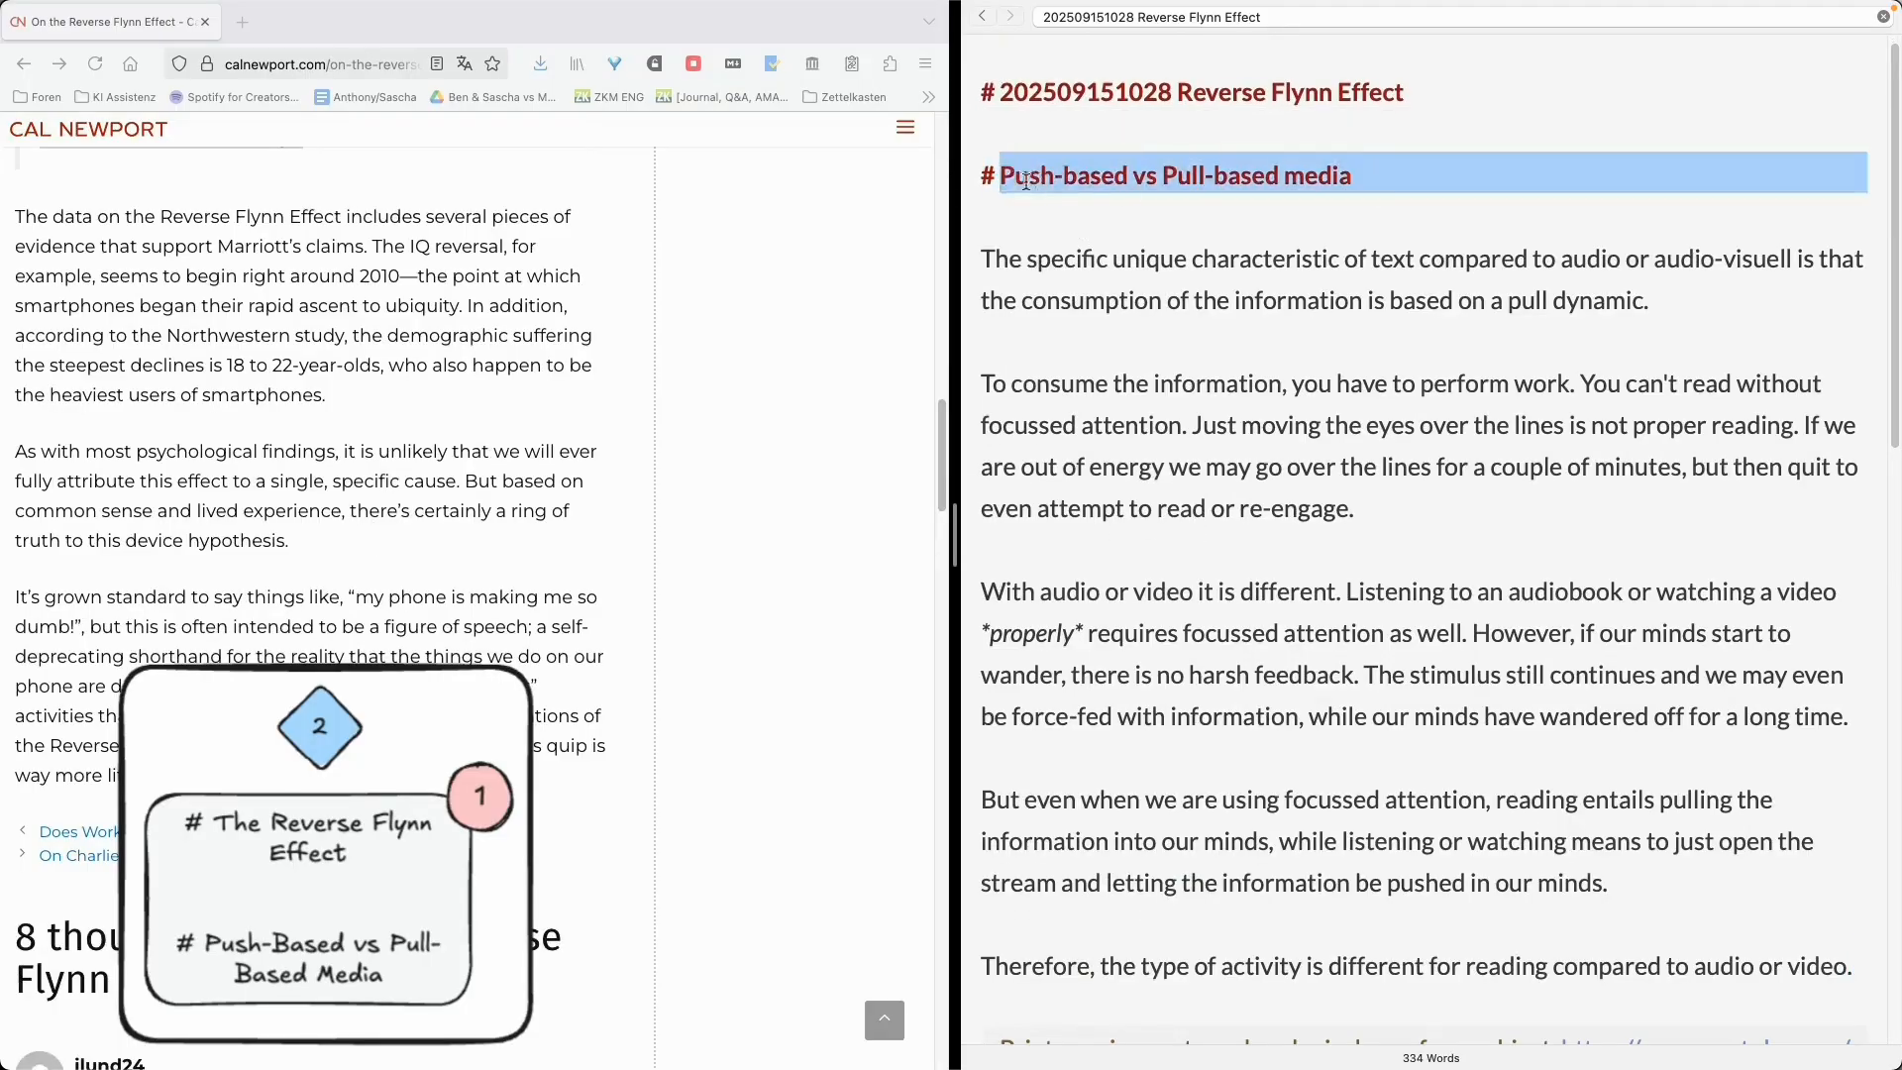
key("super+x")
key("shift+Up")
key("BackSpace")
key("Left")
key("alt+Left")
key("alt+Left")
key("alt+Left")
key("shift+super+Right")
key("super+v")
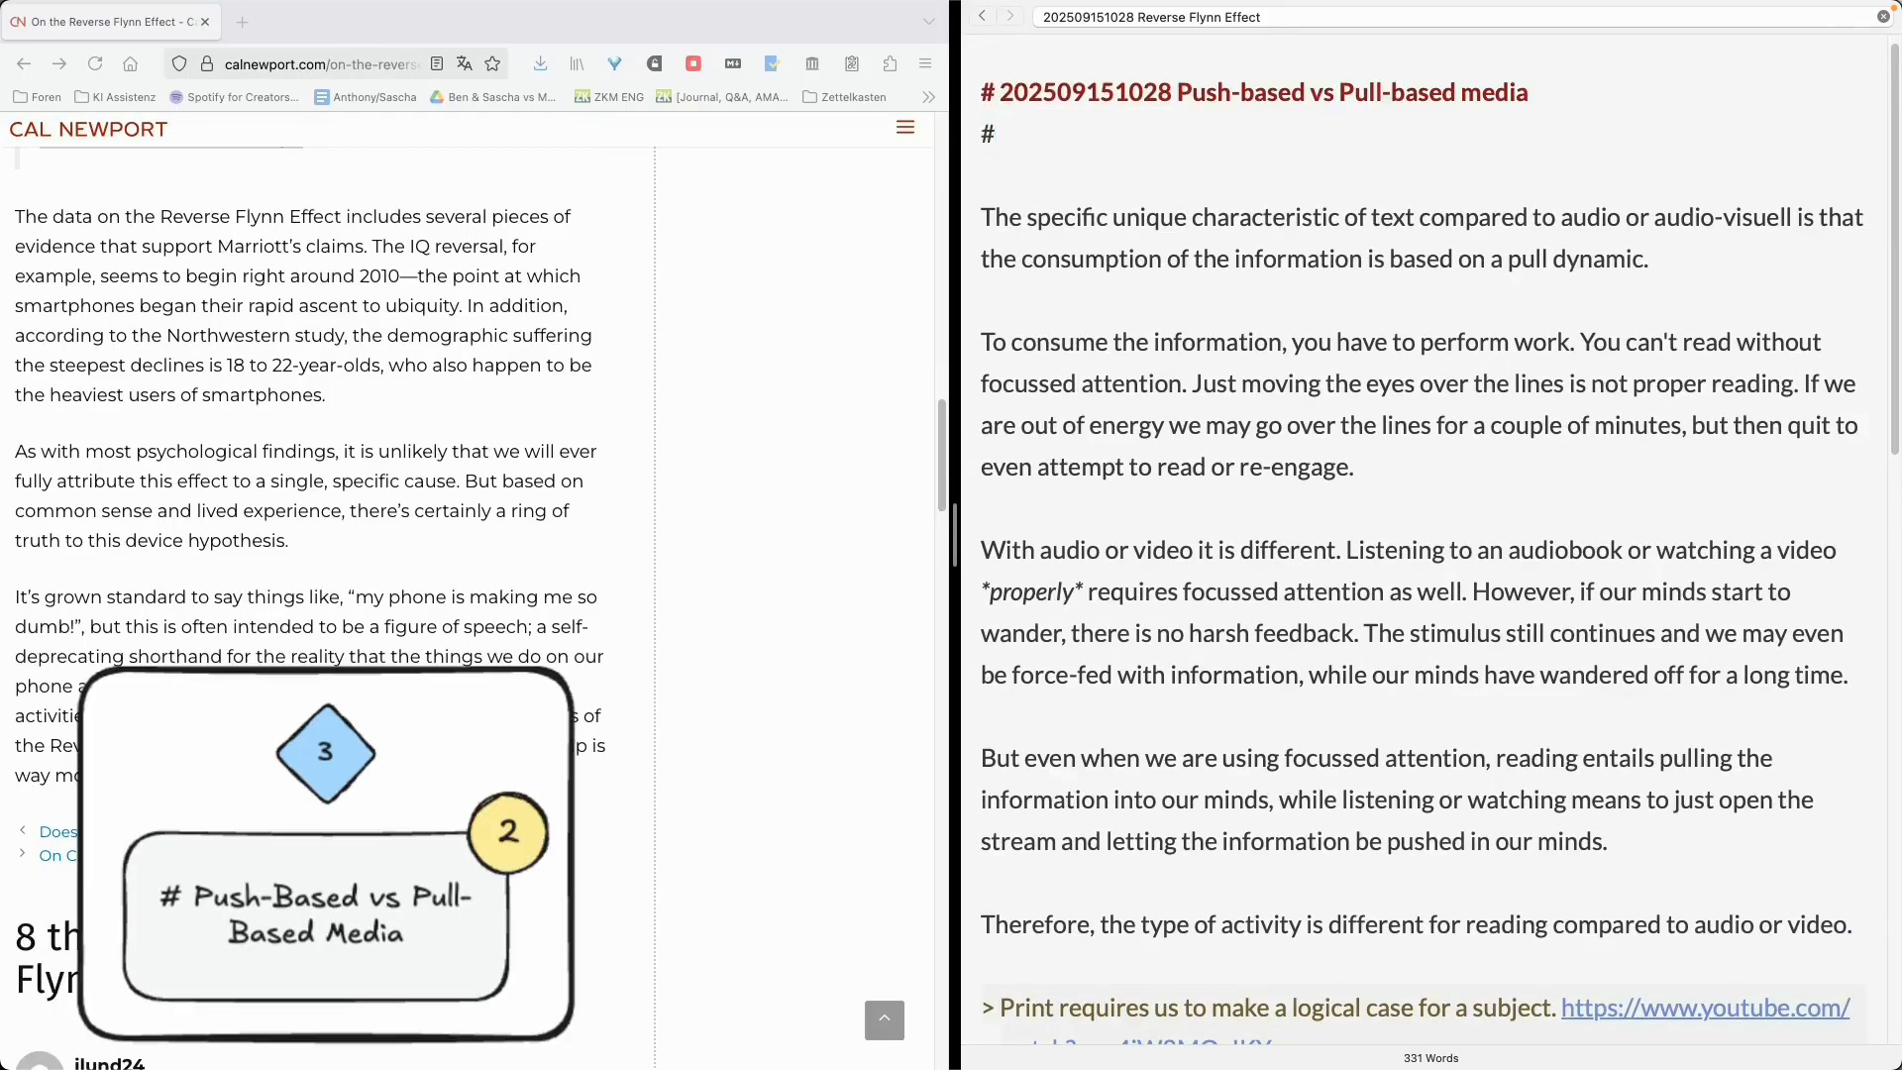
- Add the tag #MediaConsumption under the title and make the opening paragraph bold
type("MediaConsumption")
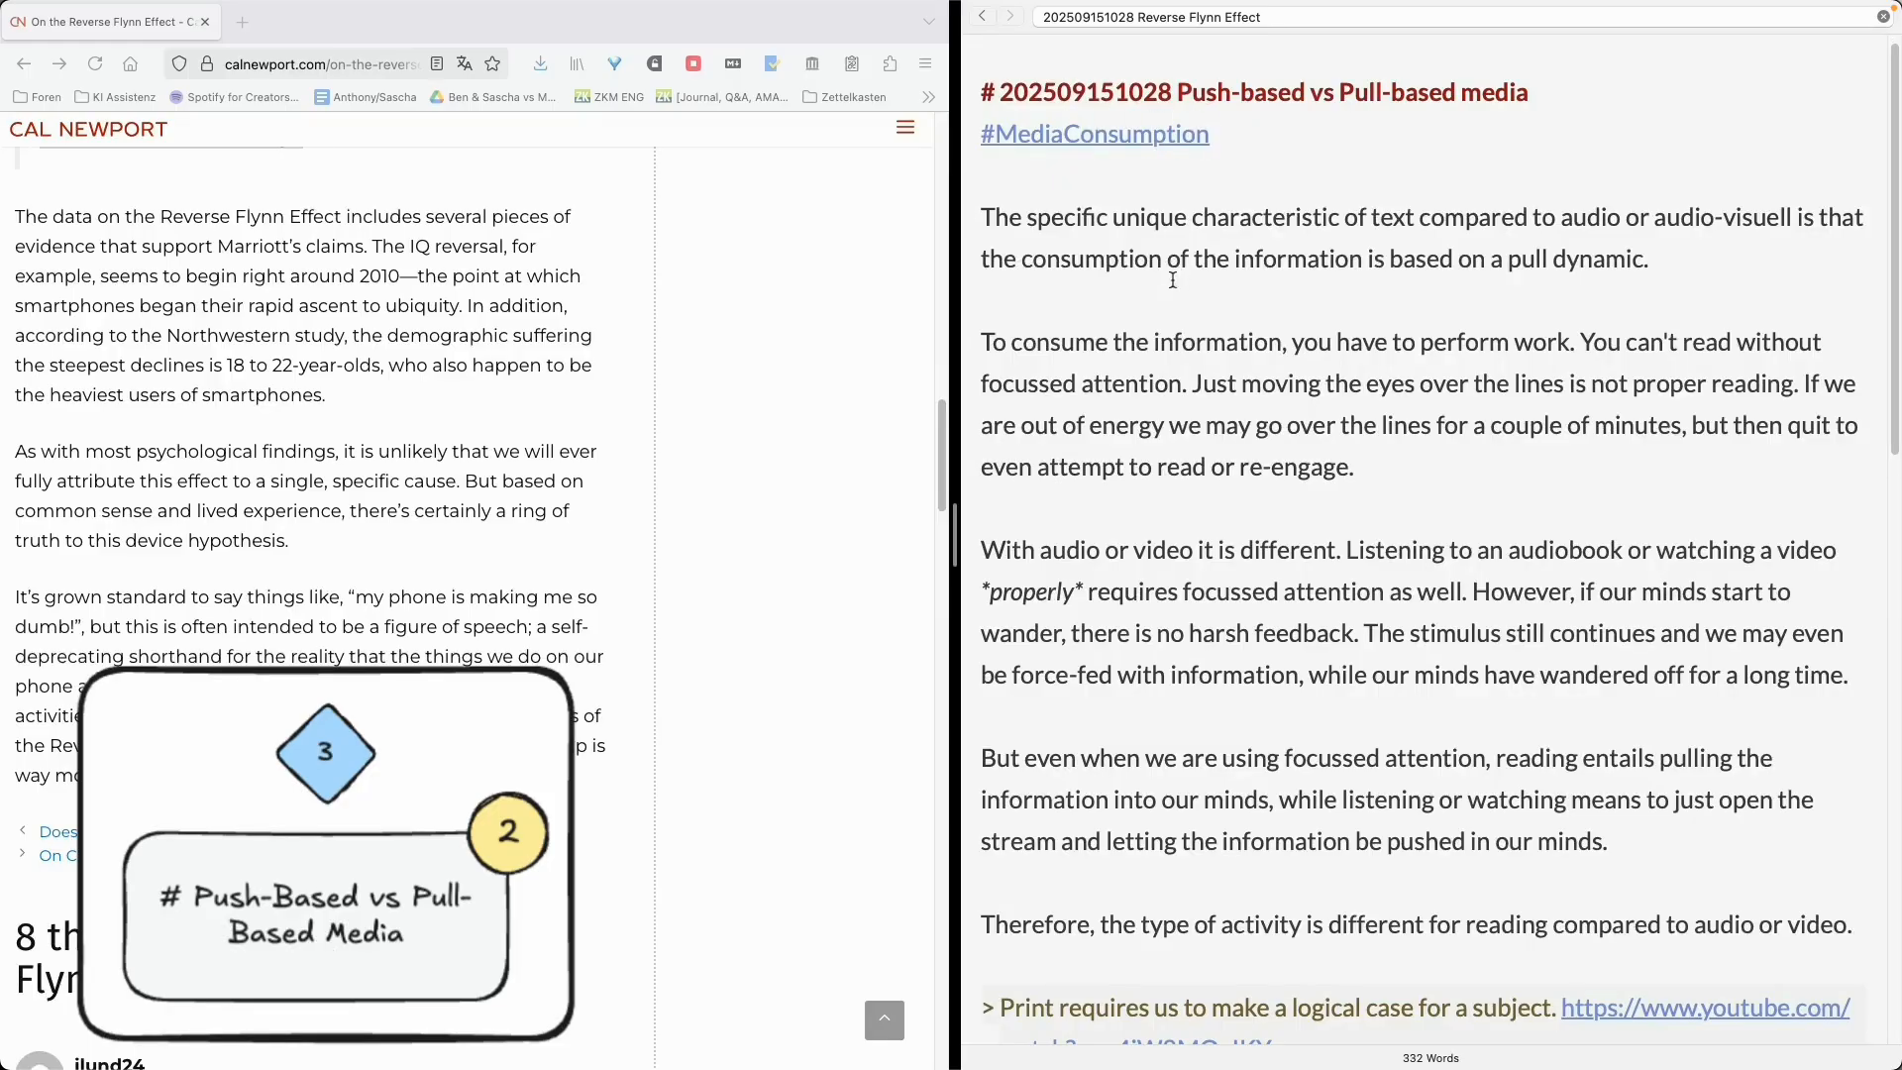
triple_click(1802, 275)
key("super+b")
scroll(1347, 471, "down", 1)
triple_click(1393, 436)
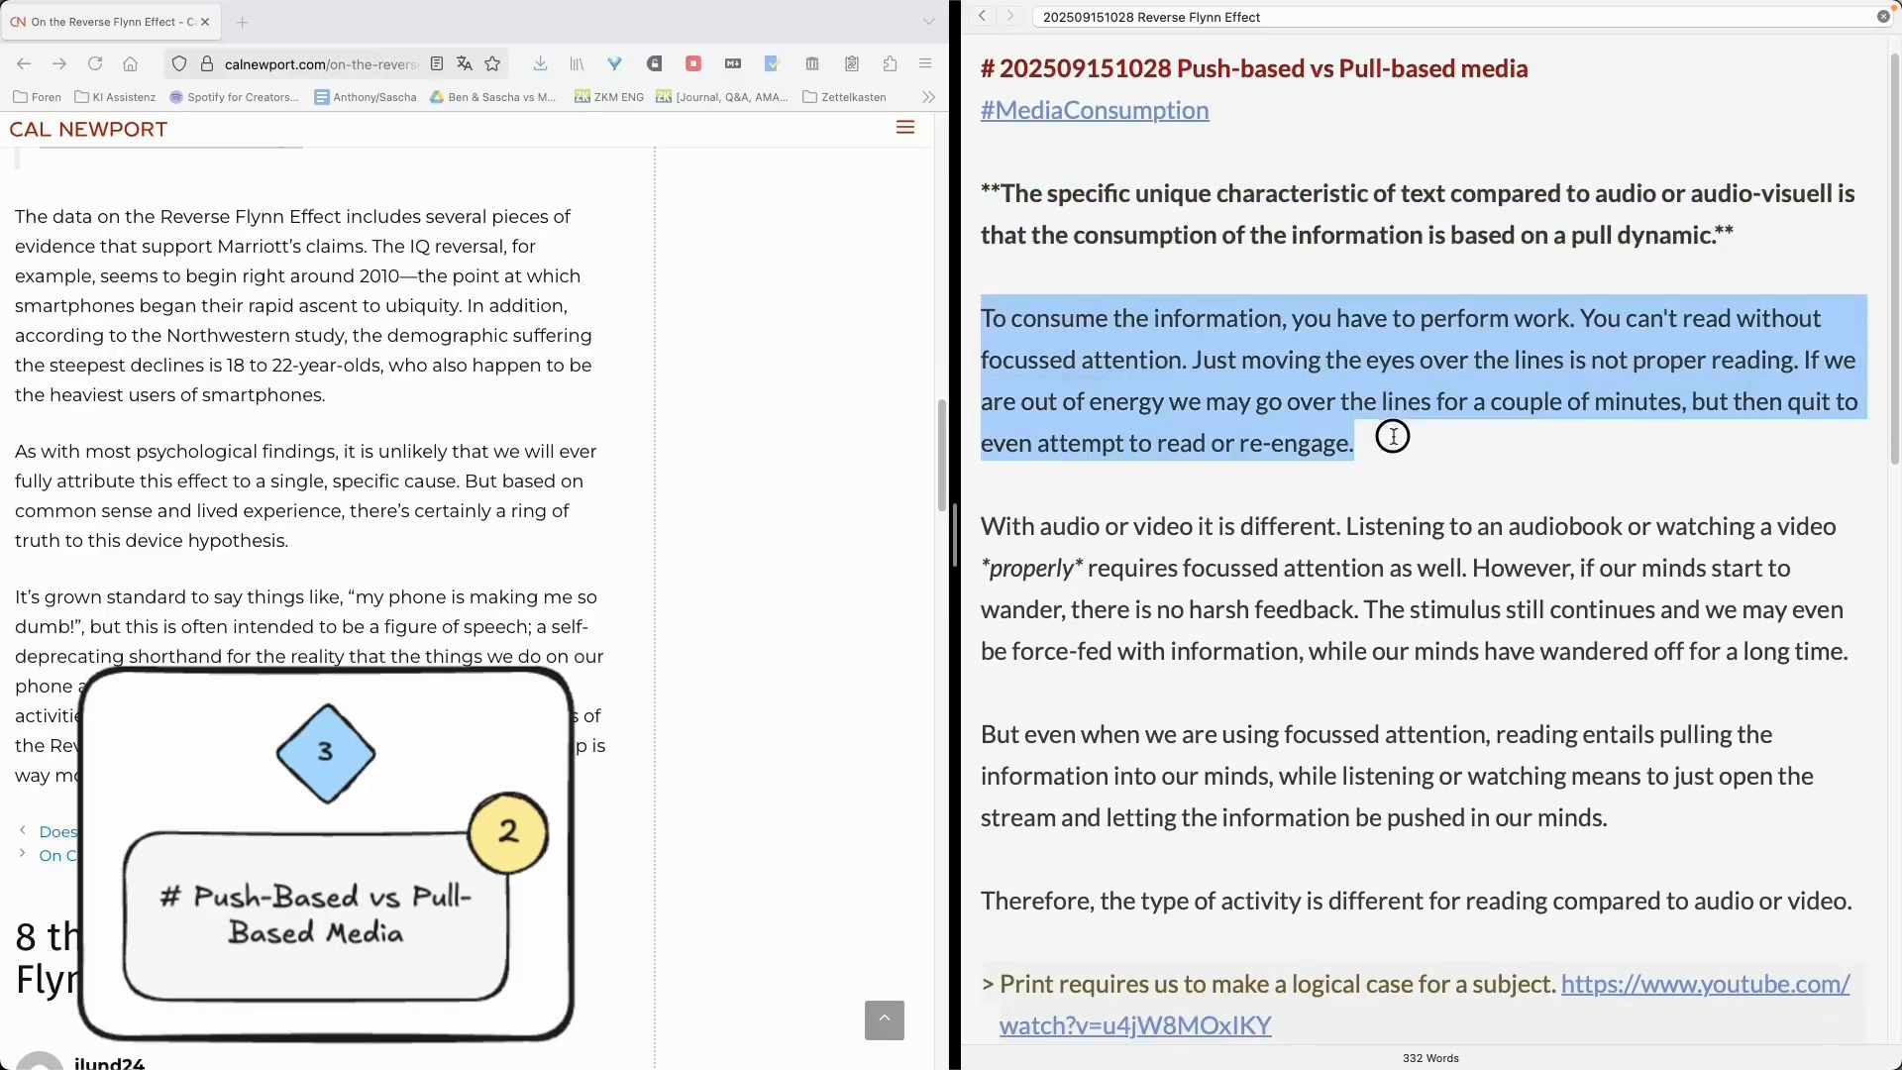
scroll(1393, 436, "down", 1)
left_click_drag(1850, 642, 968, 513)
left_click_drag(986, 307, 1375, 447)
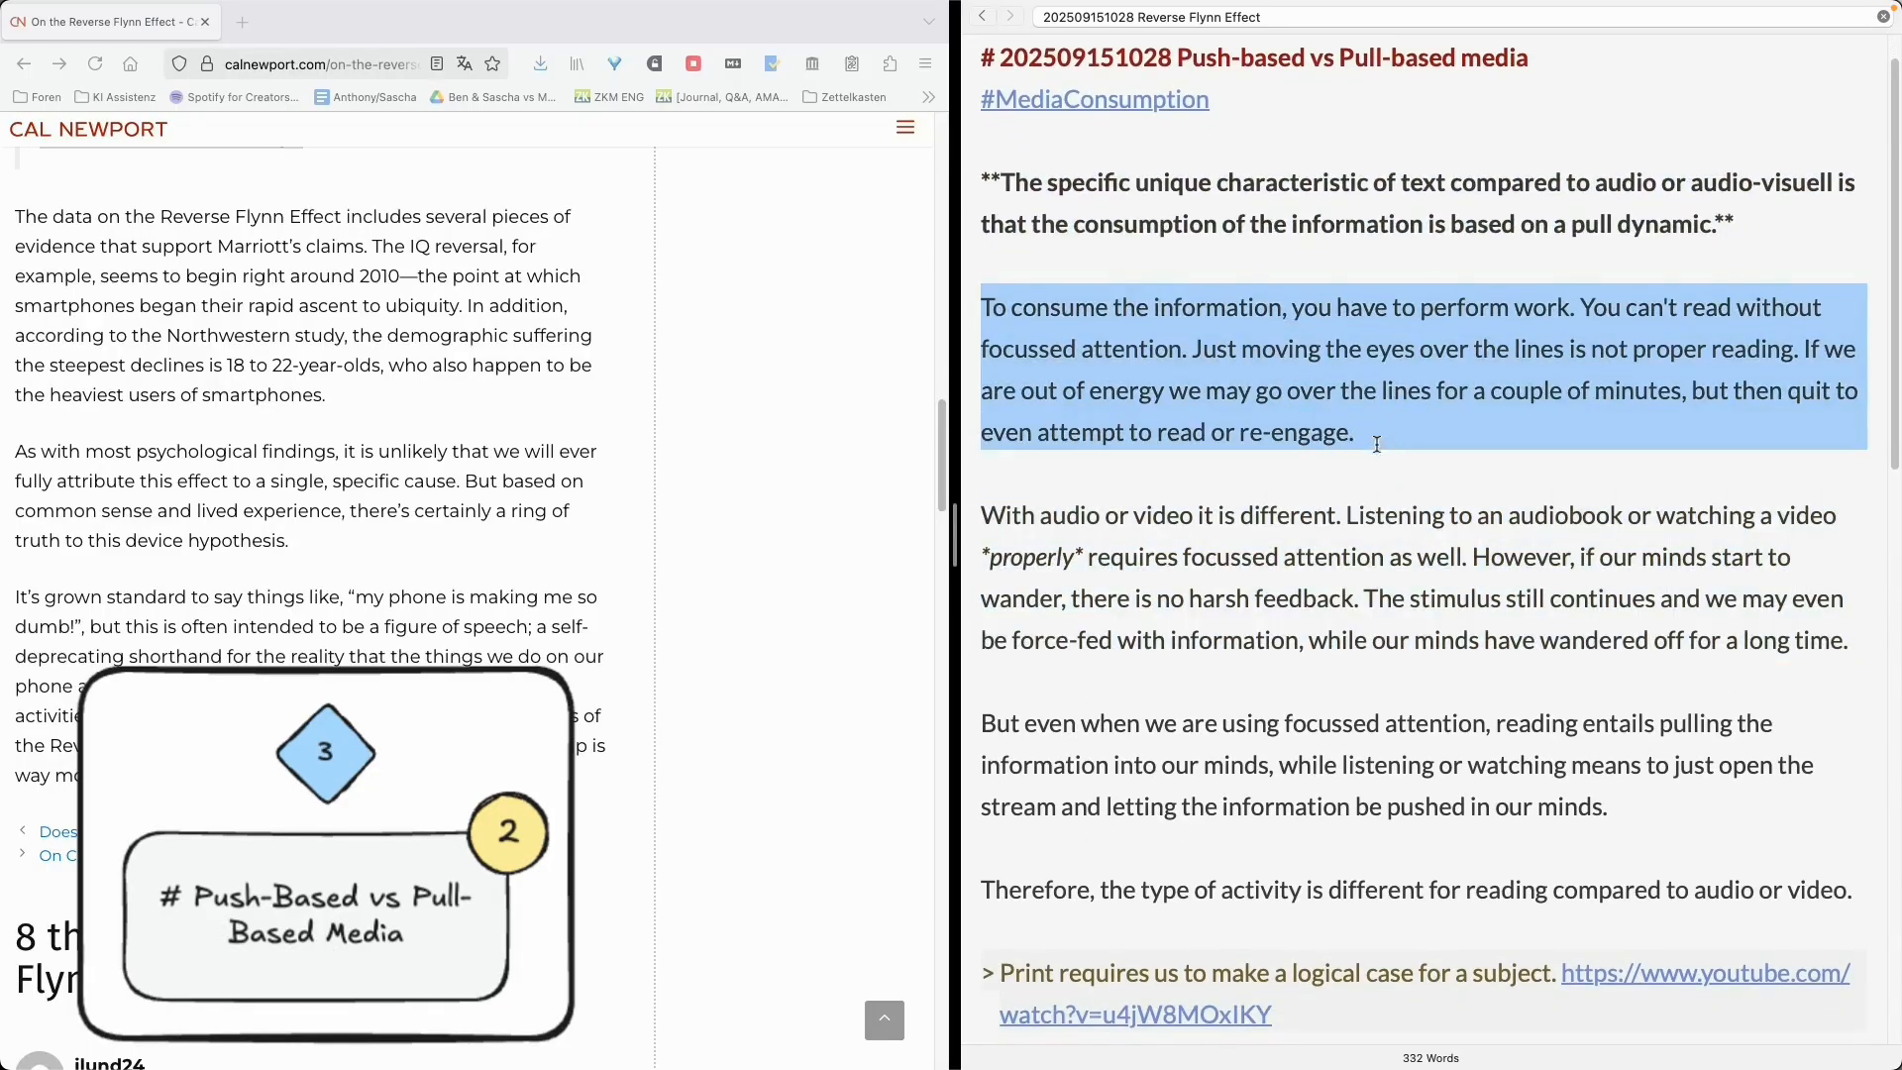
scroll(1330, 353, "up", 1)
scroll(1337, 416, "down", 1)
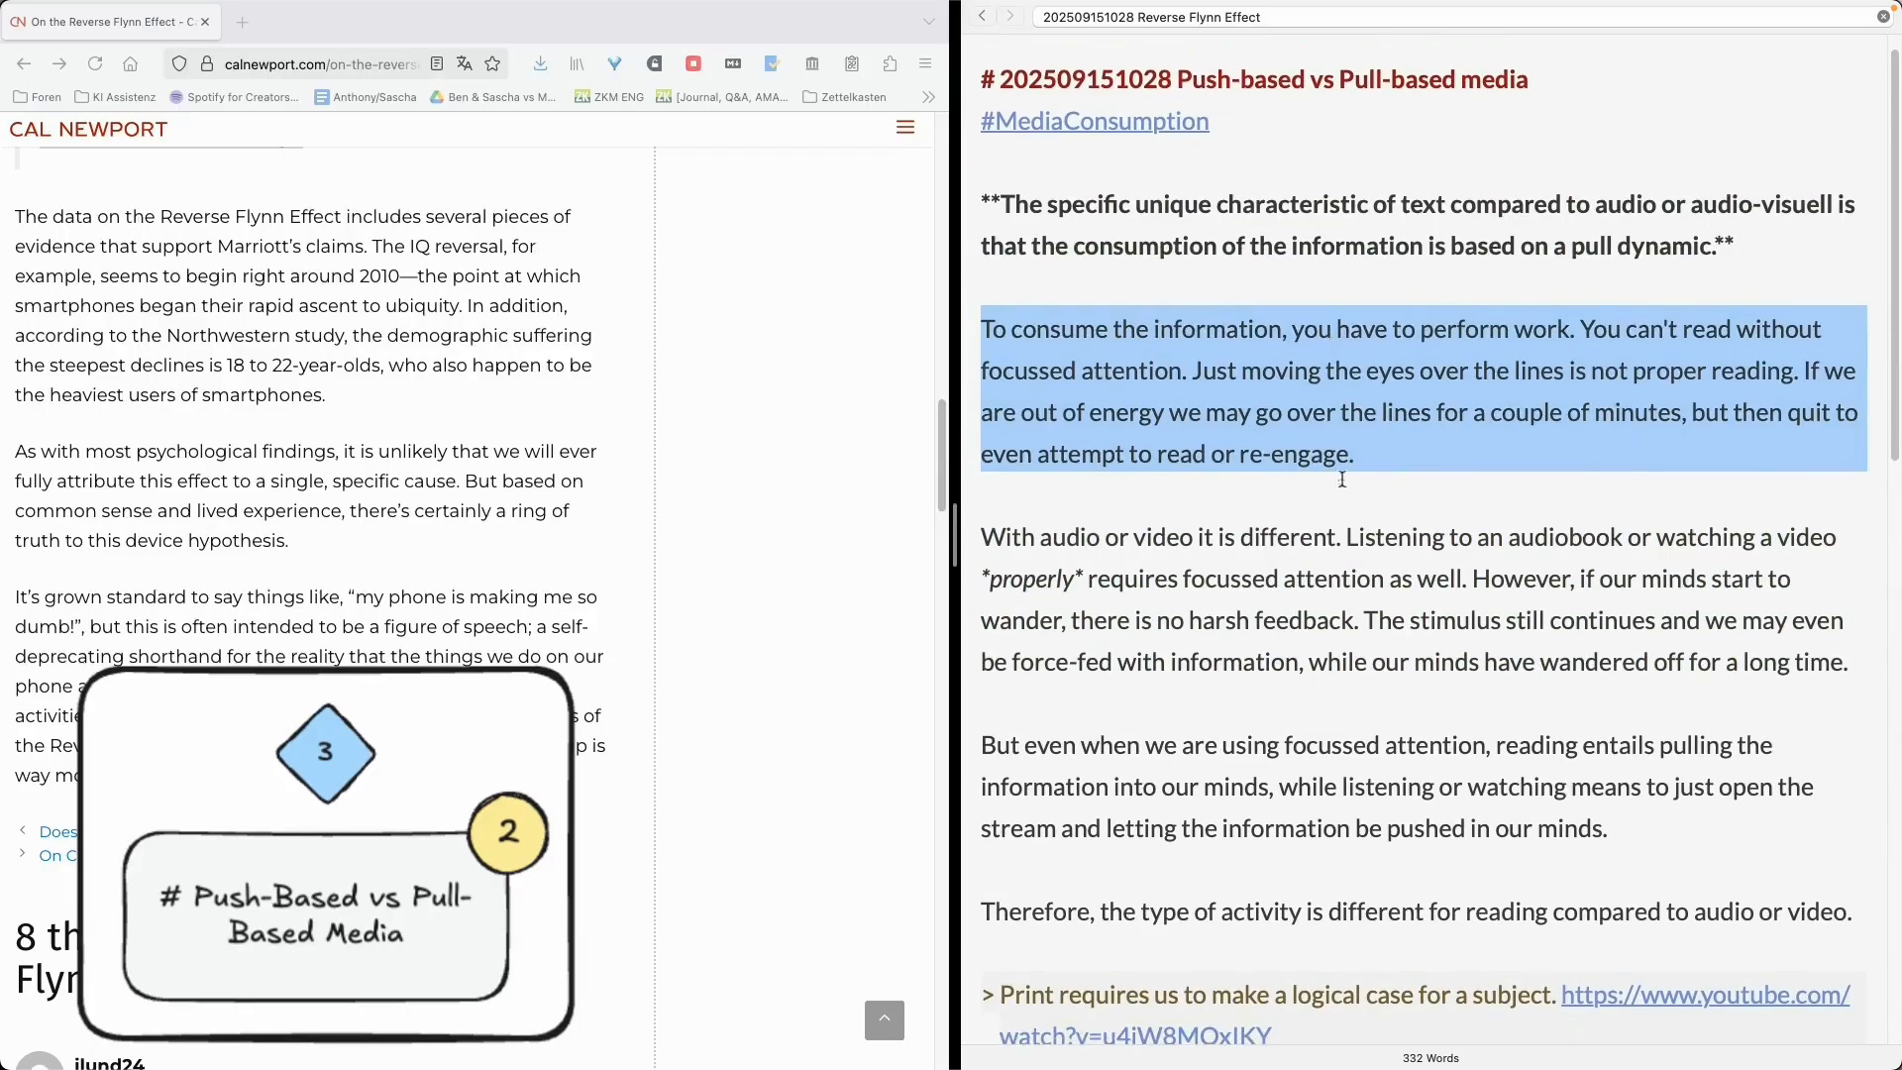
left_click(1342, 485)
scroll(1378, 443, "up", 1)
key("Return")
key("Return")
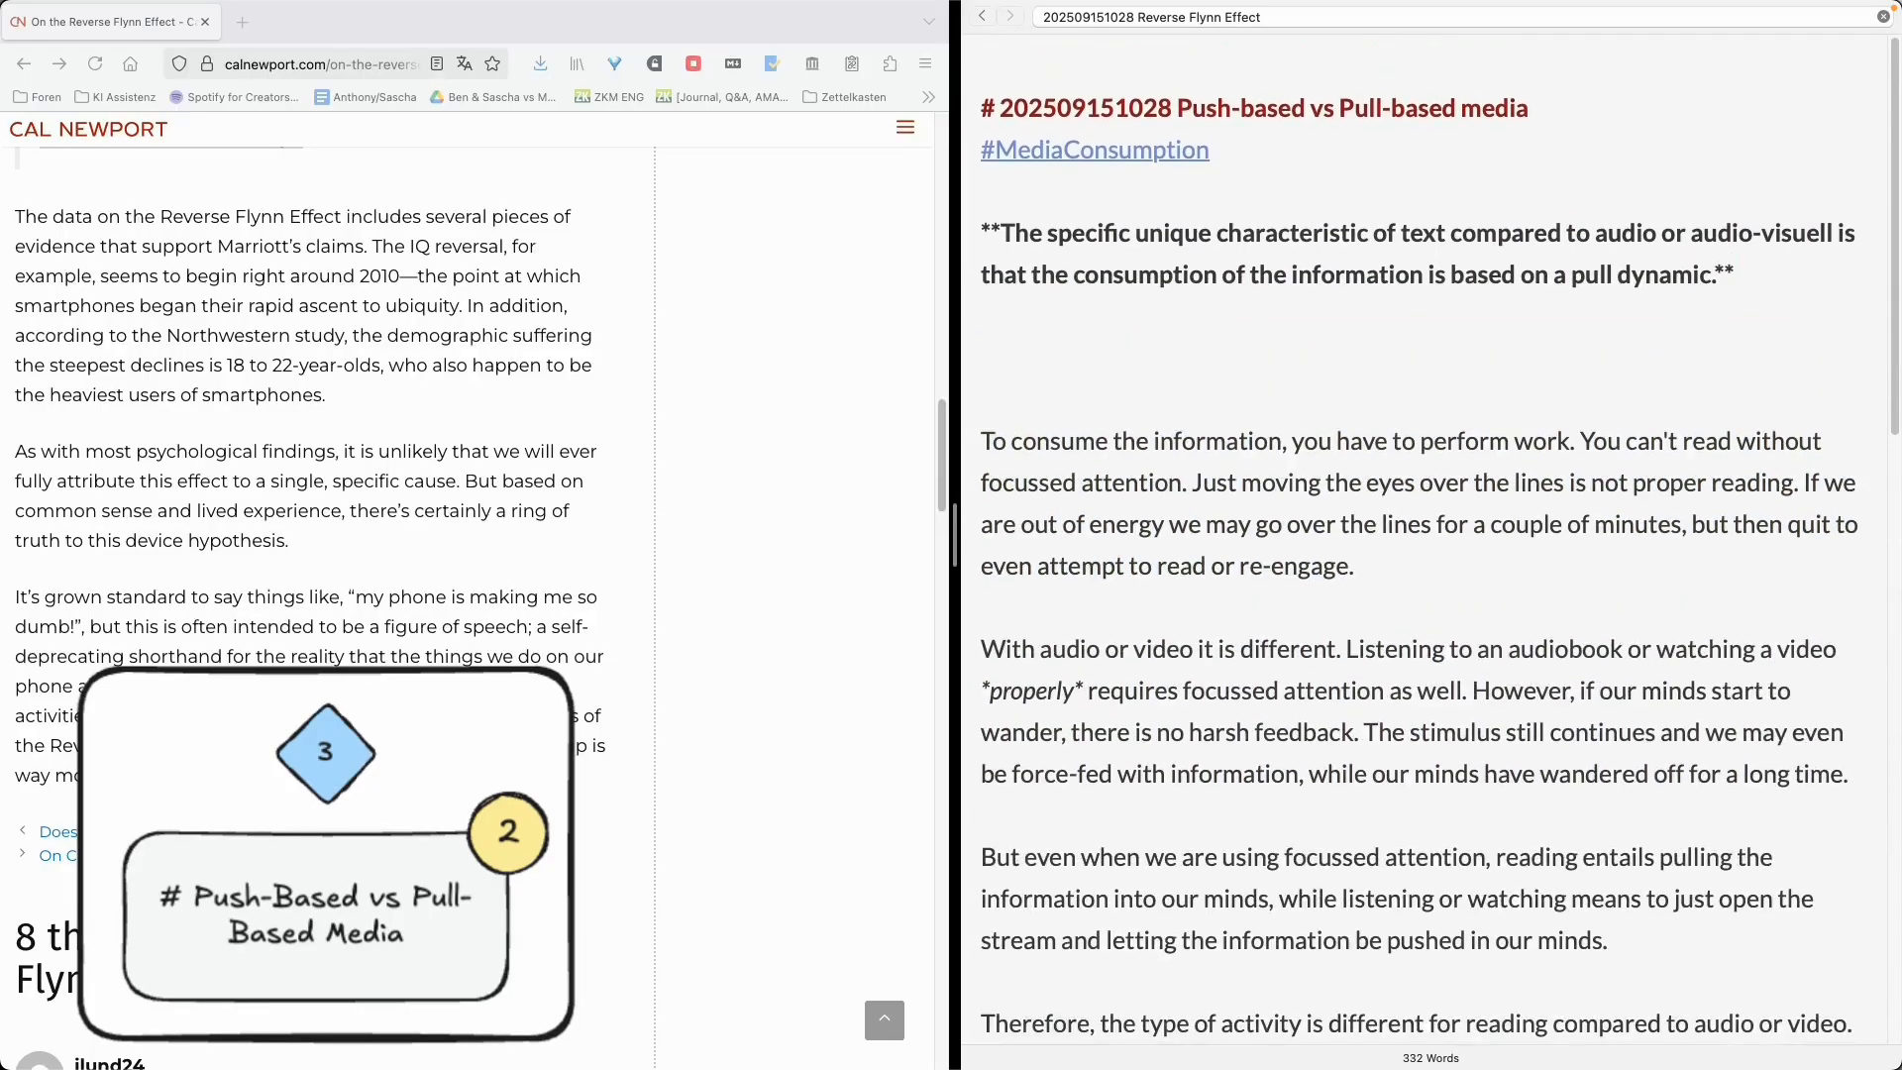
key("BackSpace")
key("BackSpace")
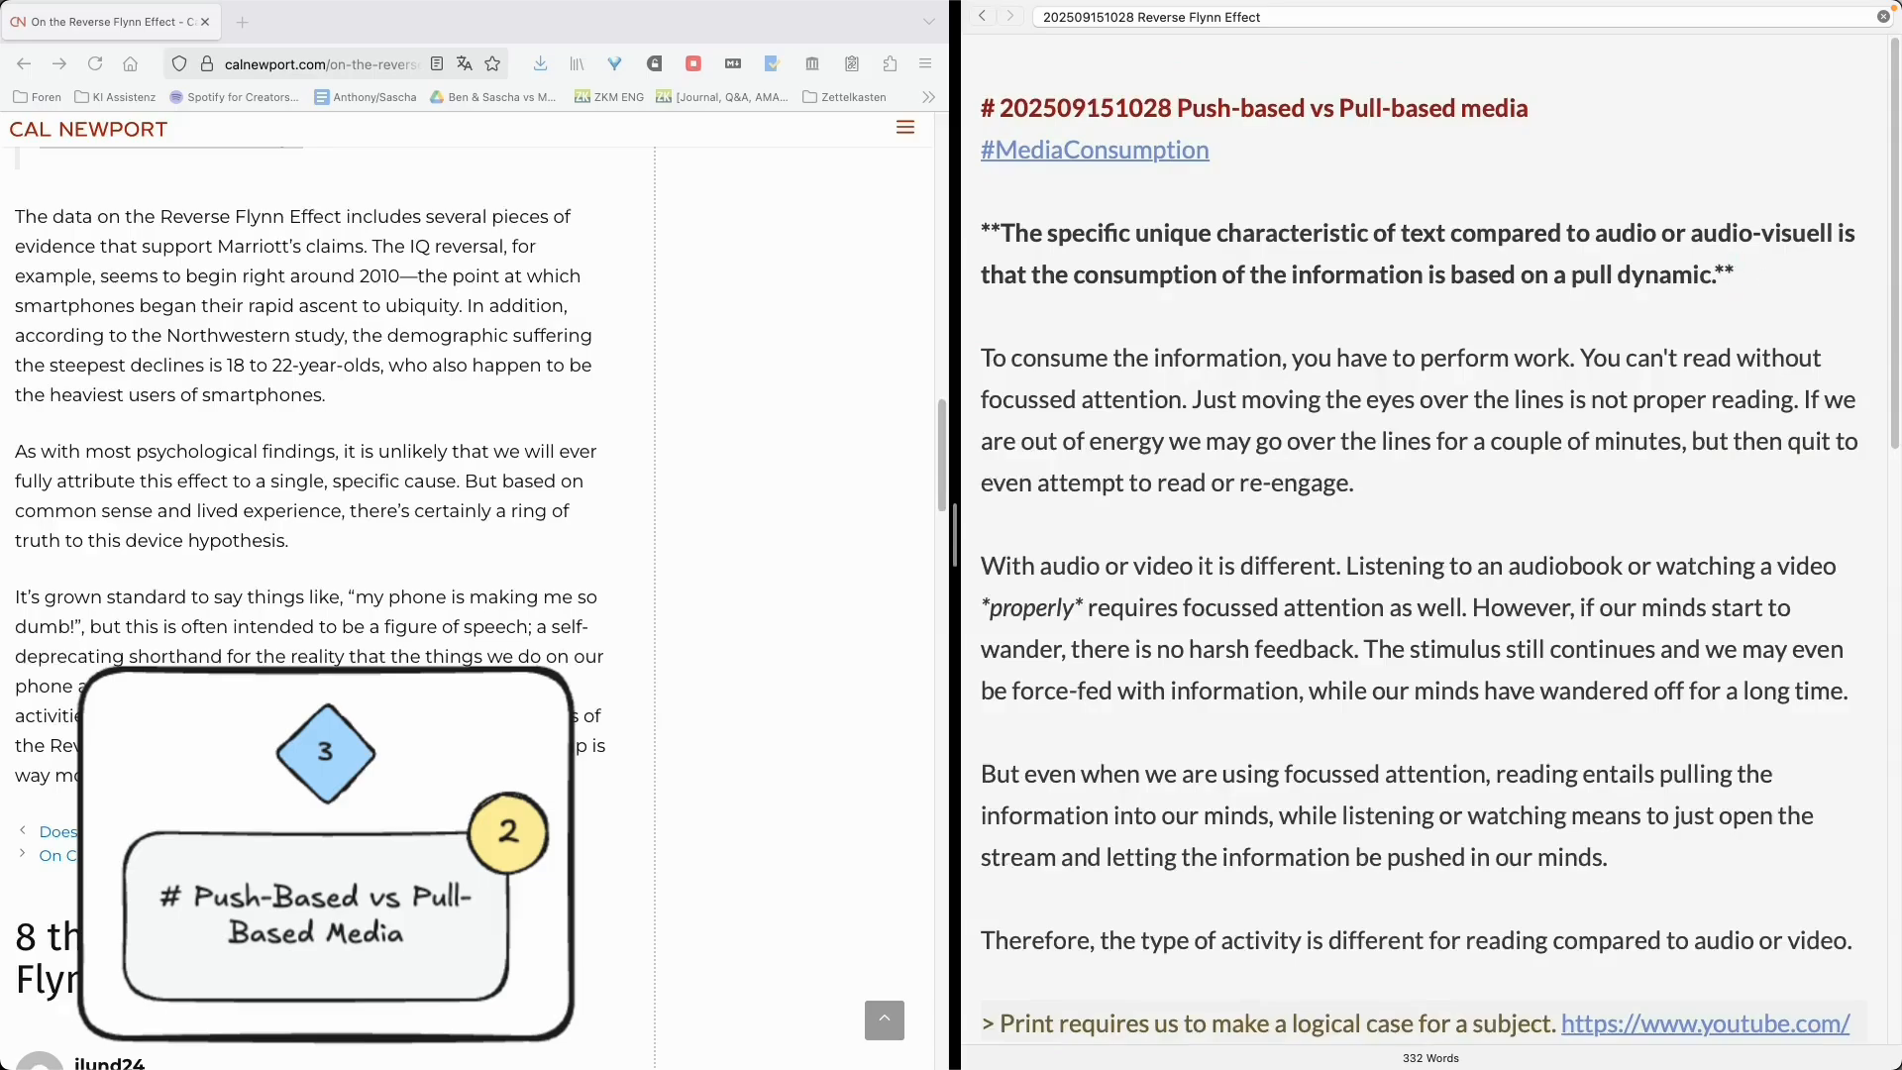
- Insert a level-two heading 'The Reverse Flynn Effect as' above the quoted section
left_click_drag(1386, 981, 1645, 827)
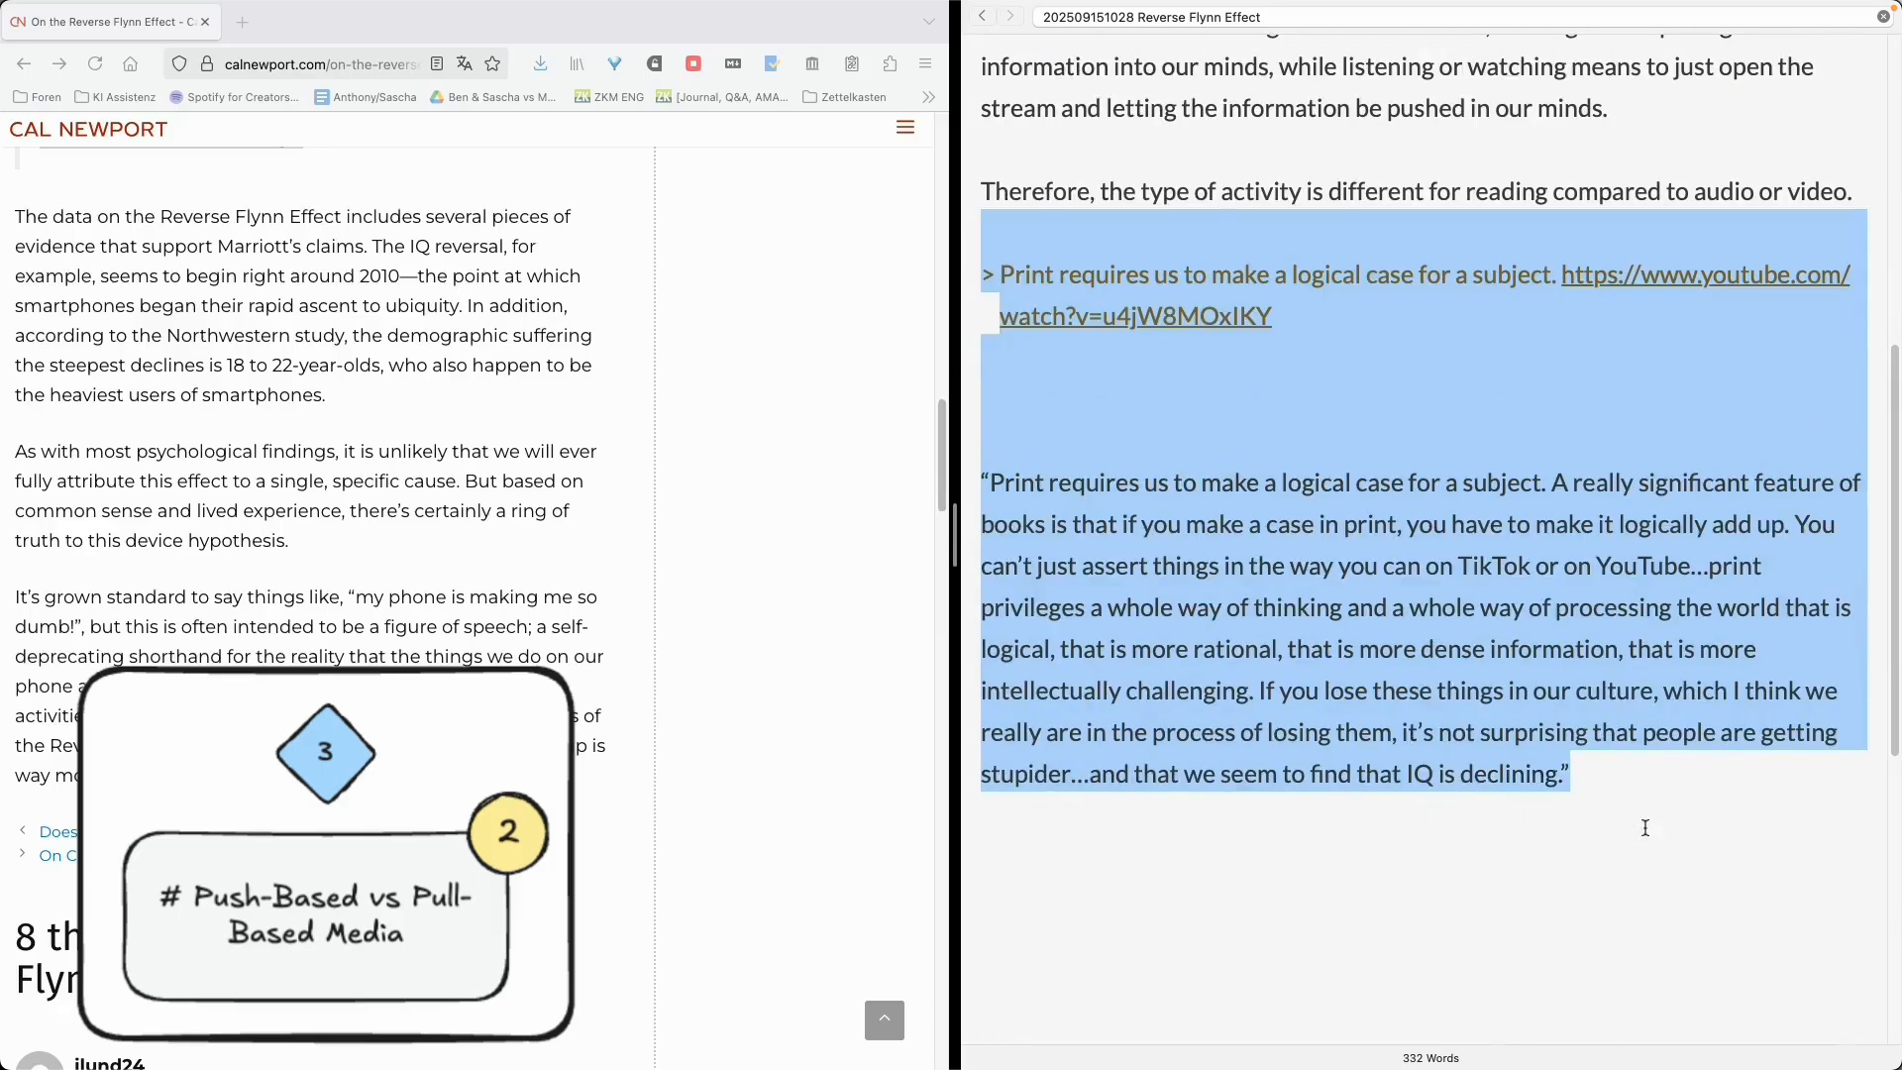
left_click(1096, 464)
key("Return")
key("Return")
key("Up")
type("## ")
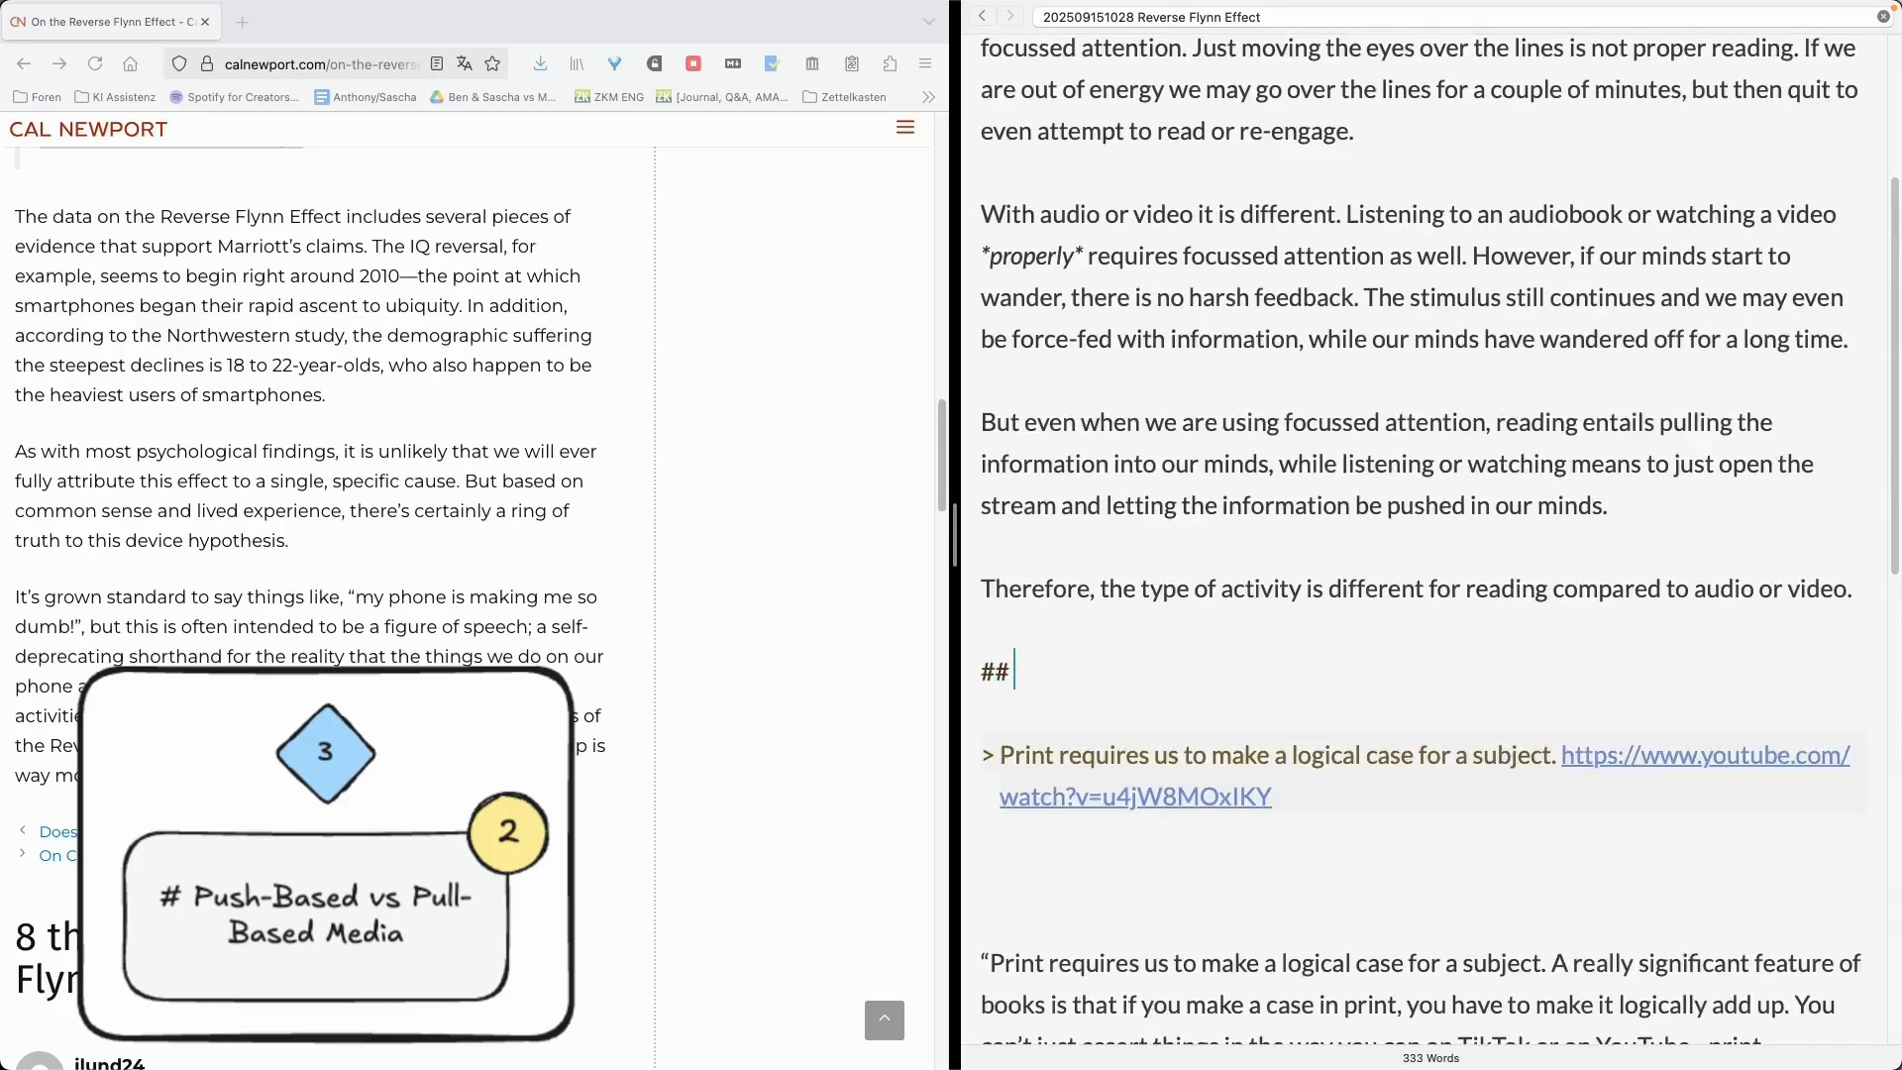
type("The Reverse Flynn Effect as")
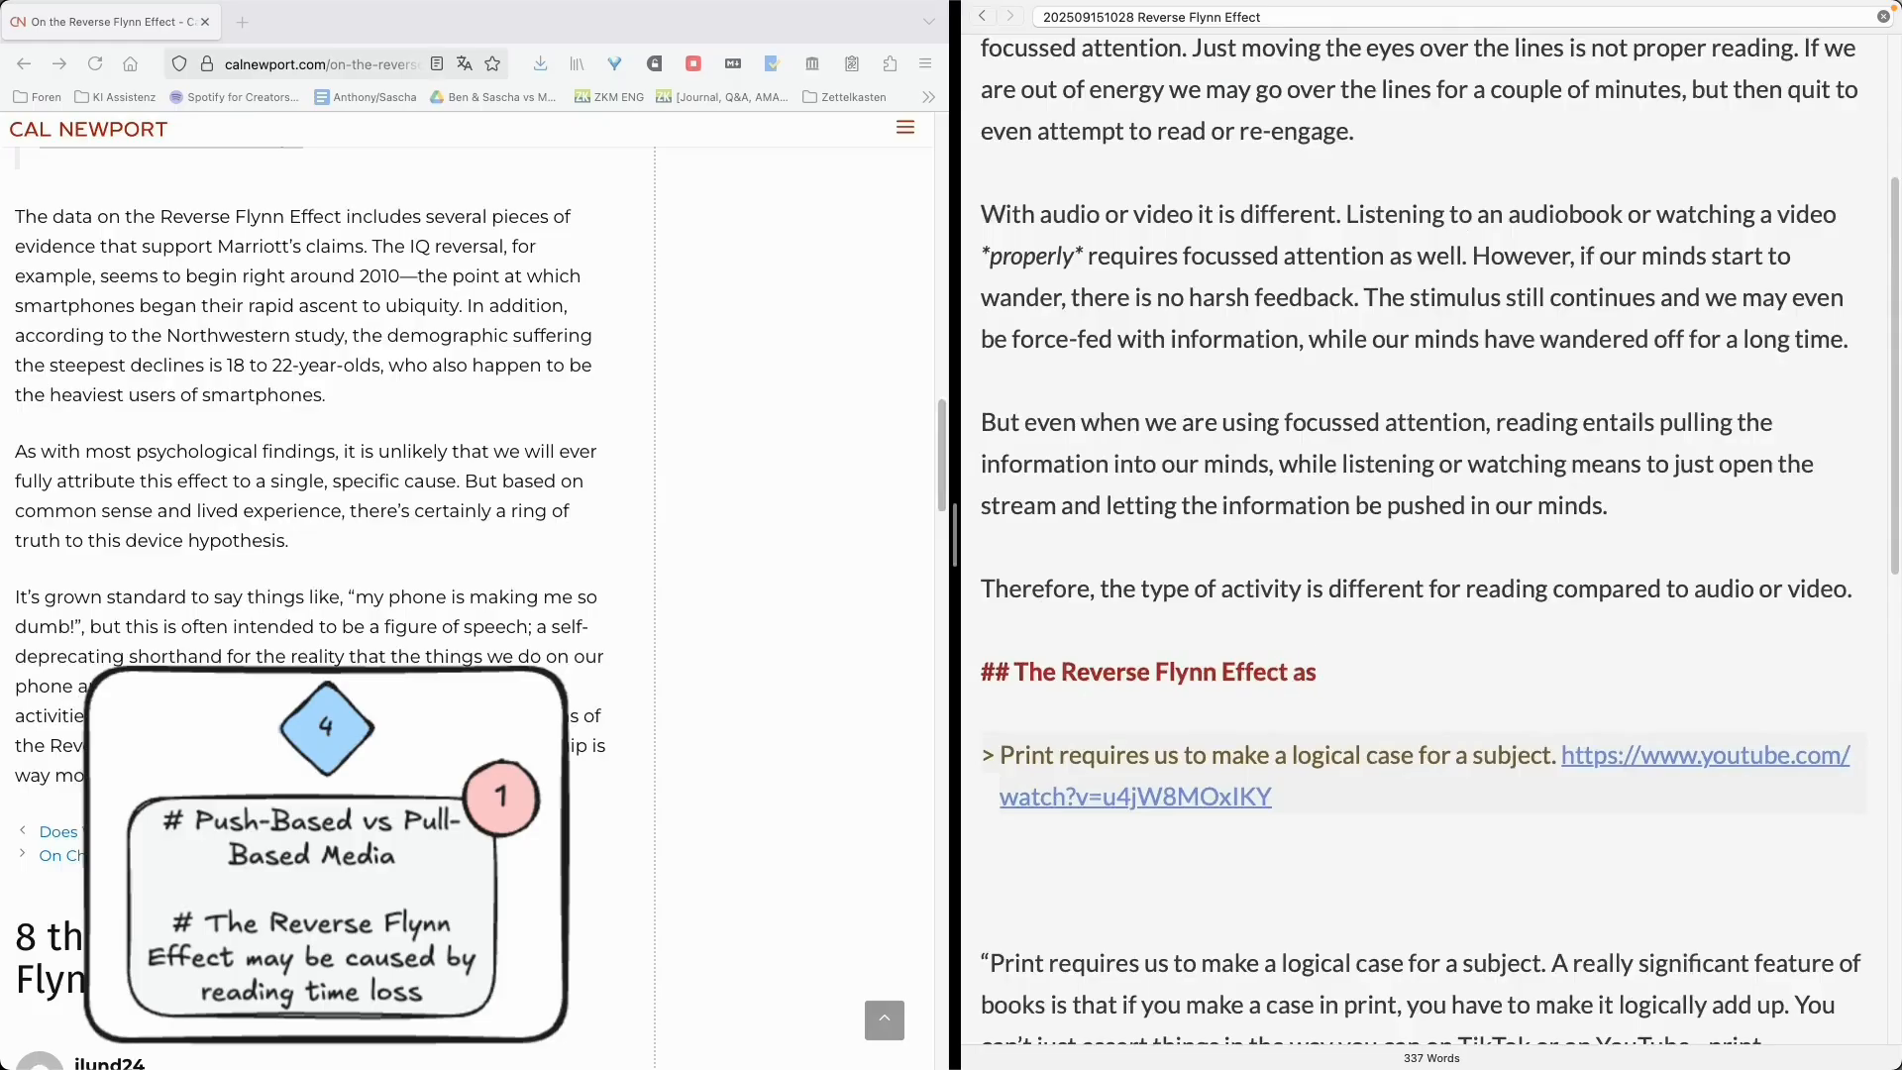
key("Return")
key("Return")
- Move the full Marriott quote above the short quote line and format it as a blockquote
scroll(1227, 650, "down", 5)
left_click_drag(1577, 830, 941, 527)
key("super+x")
left_click(1125, 243)
type(">")
key("super+v")
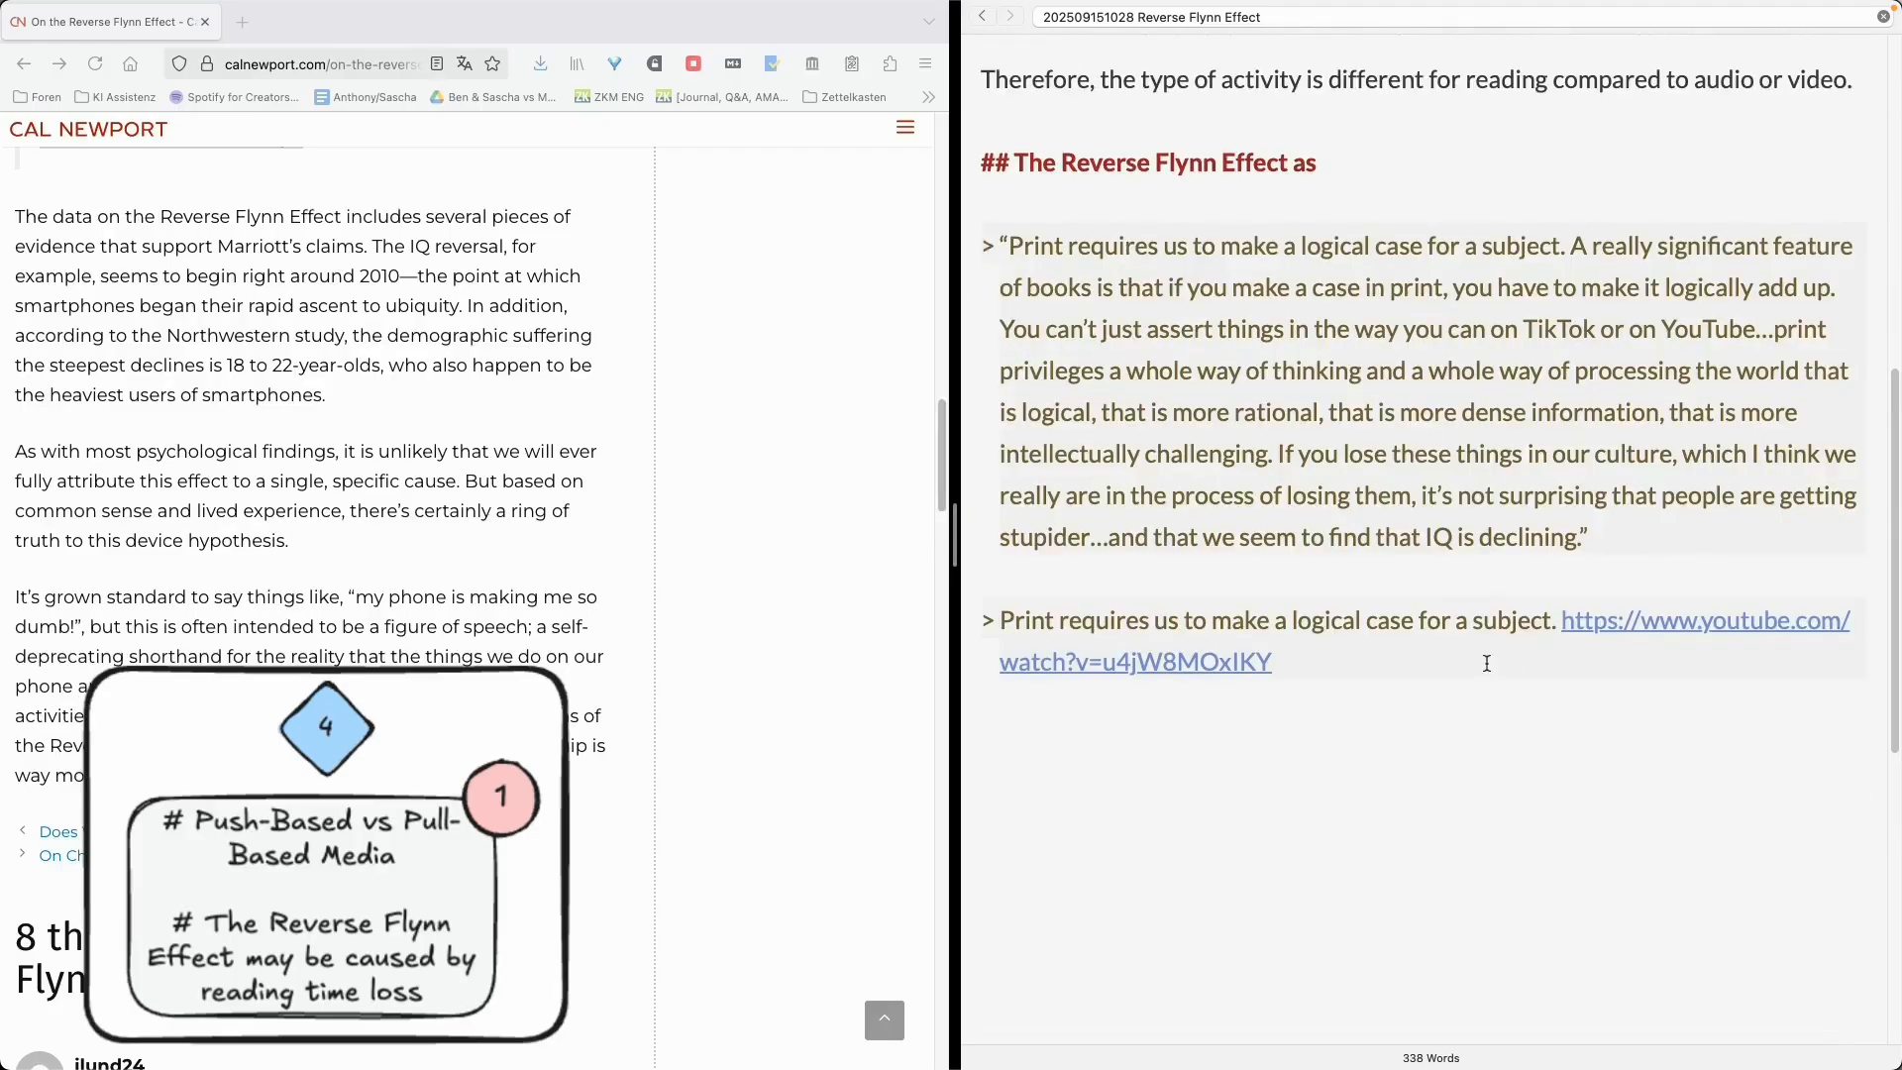
- Attach the YouTube link after the full quote and add a comment 'TODO Watch fully and process'
left_click_drag(1485, 662, 1555, 619)
key("super+v")
type("<!--TODO Watch fully and process")
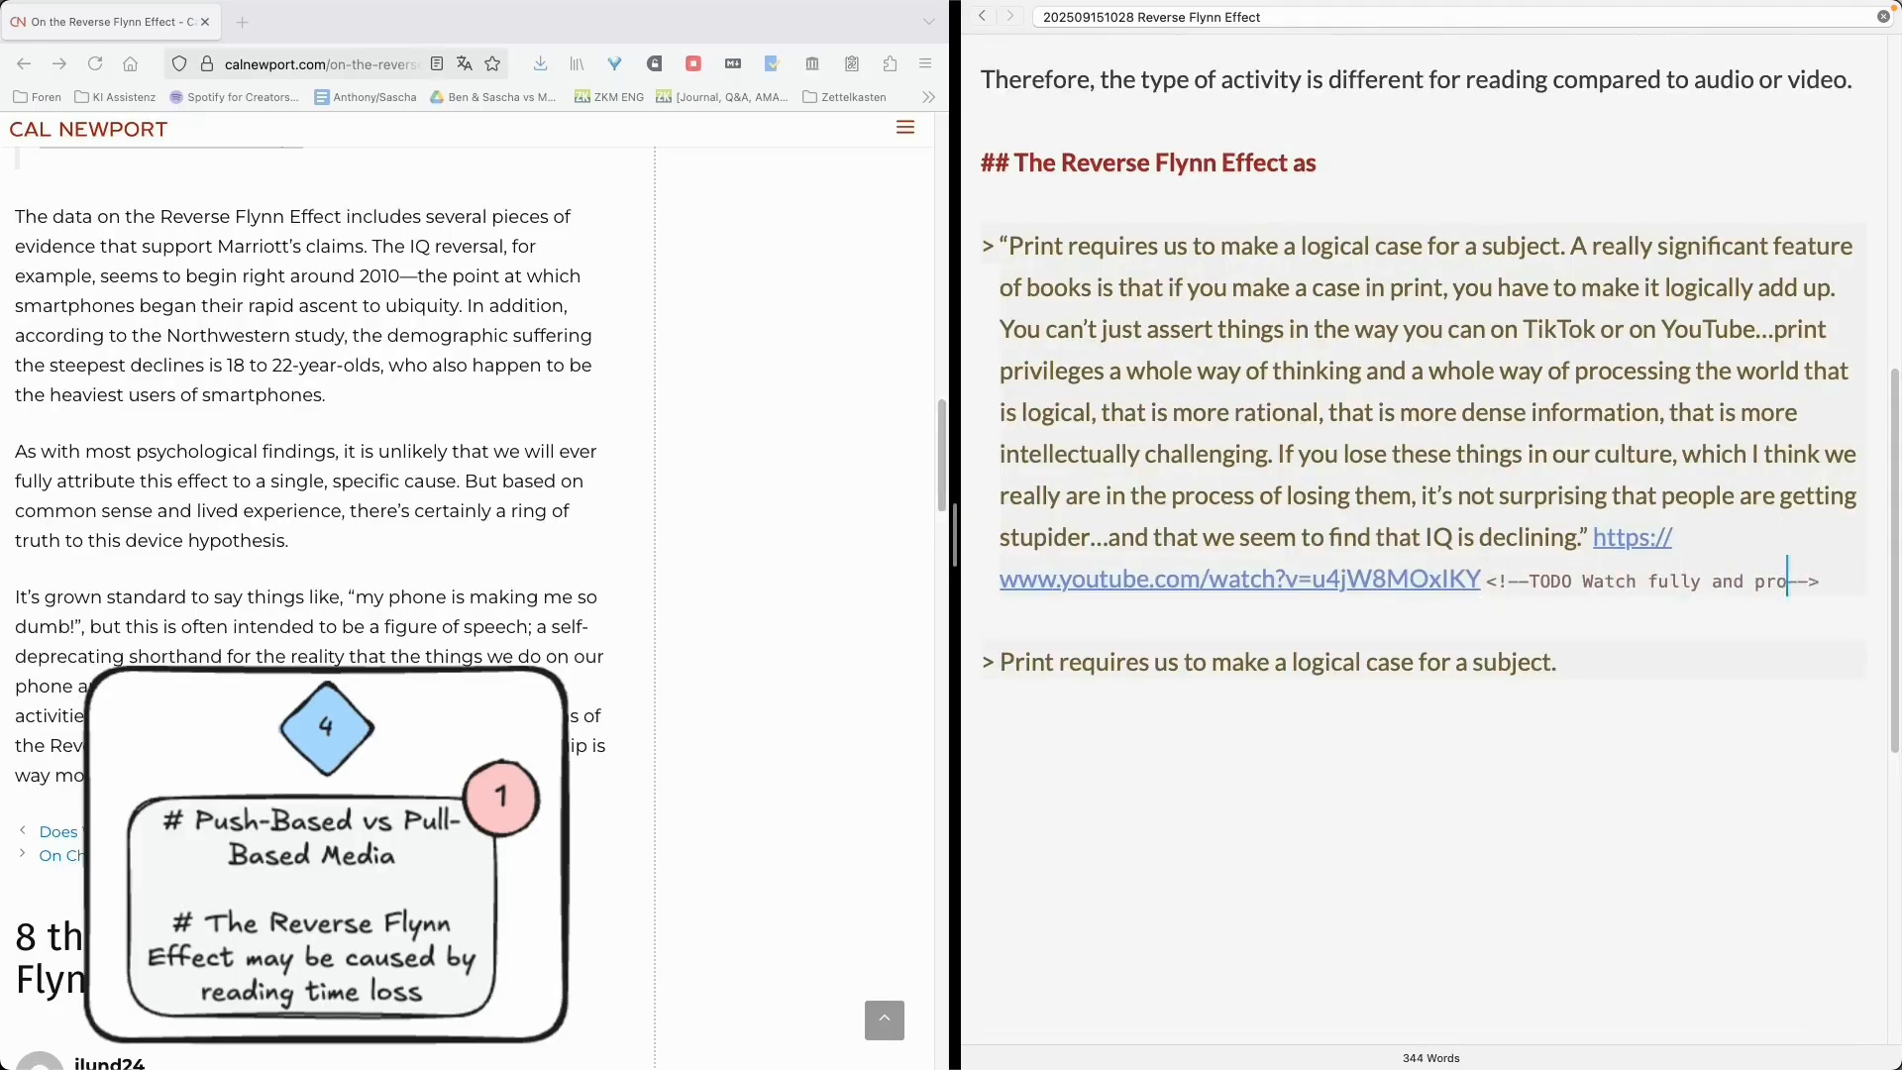
- Delete the leftover short quote line below the blockquote
key("Down")
key("Down")
key("super+shift+Down")
key("BackSpace")
- Copy the columnist's name James Mariott from the article onto a new line under the heading
scroll(64, 604, "up", 9)
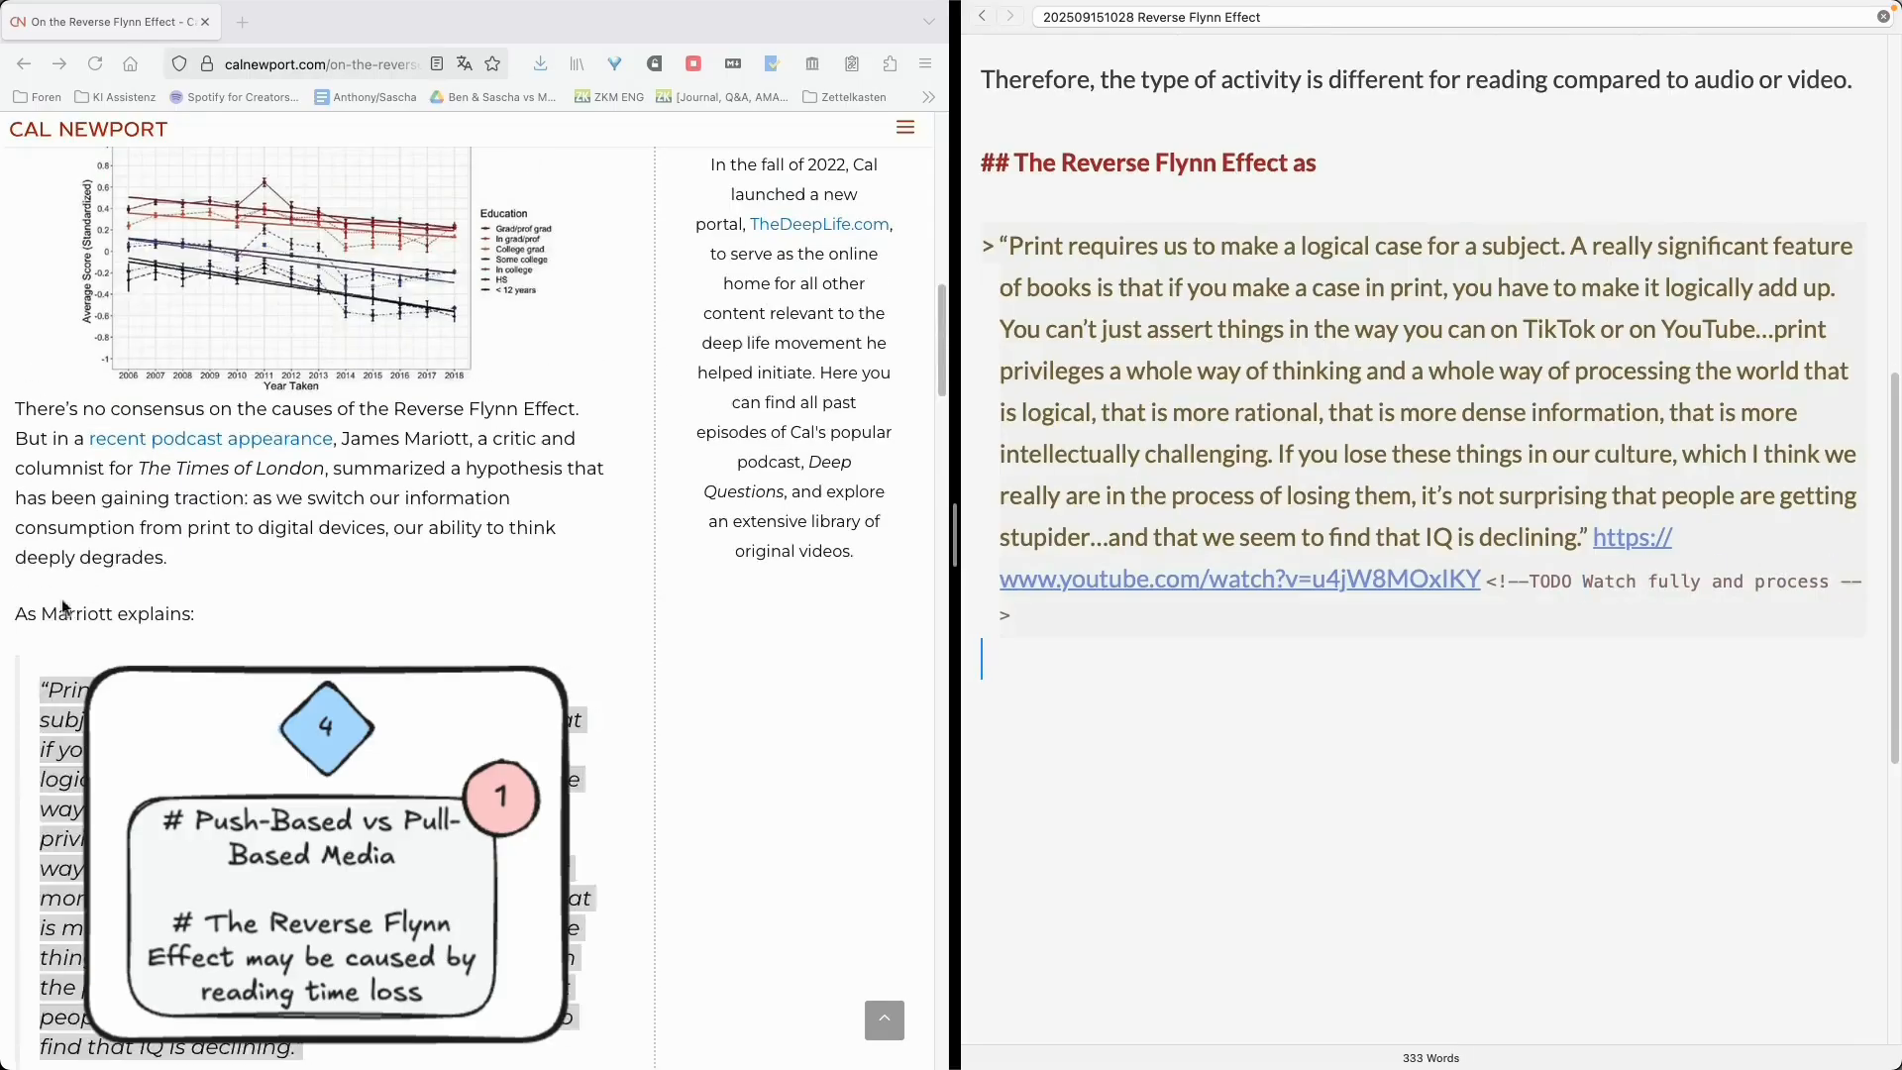
left_click(339, 600)
left_click_drag(342, 439, 469, 439)
key("super+c")
left_click(1141, 190)
left_click(1142, 191)
key("Return")
key("Return")
key("Up")
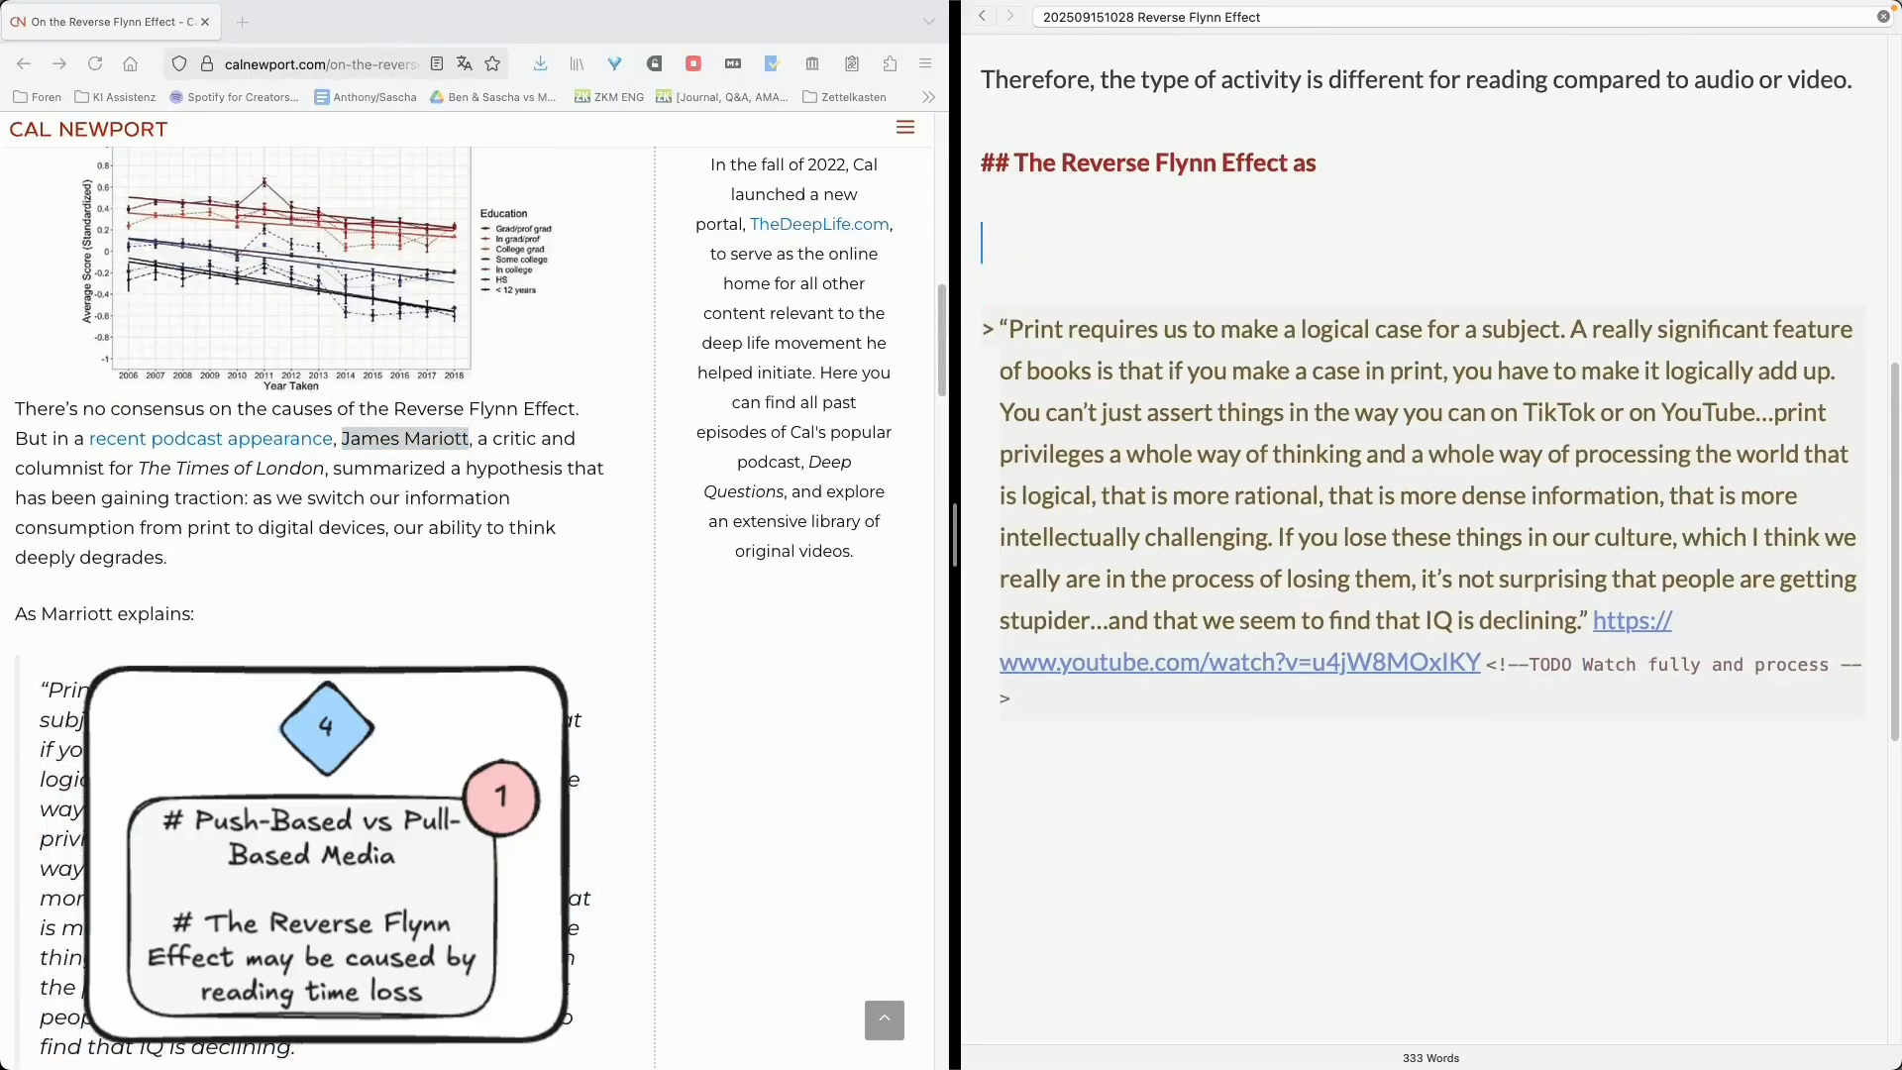
key("super+v")
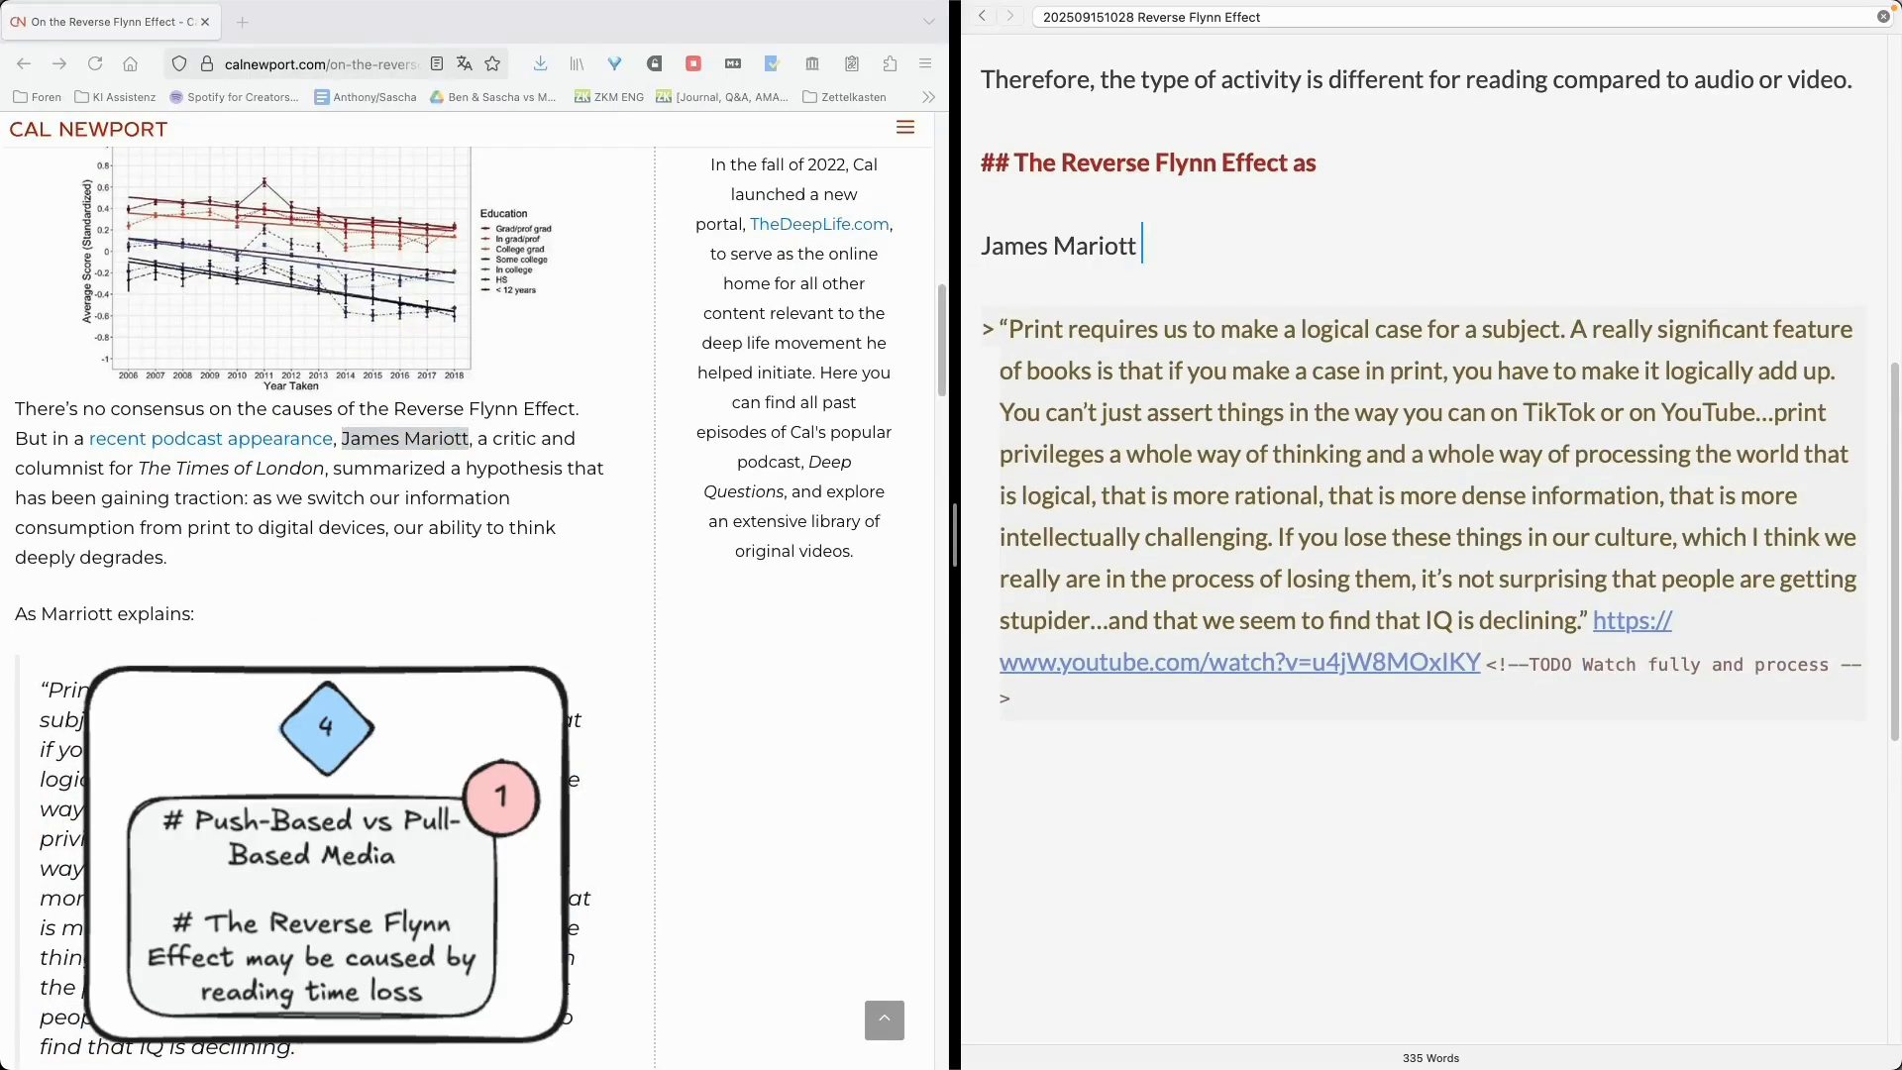
- Complete the line as 'James Mariott speculates that the Reverse Flynn Effect is caused by the loss of reading time:'
type("speculates that the ")
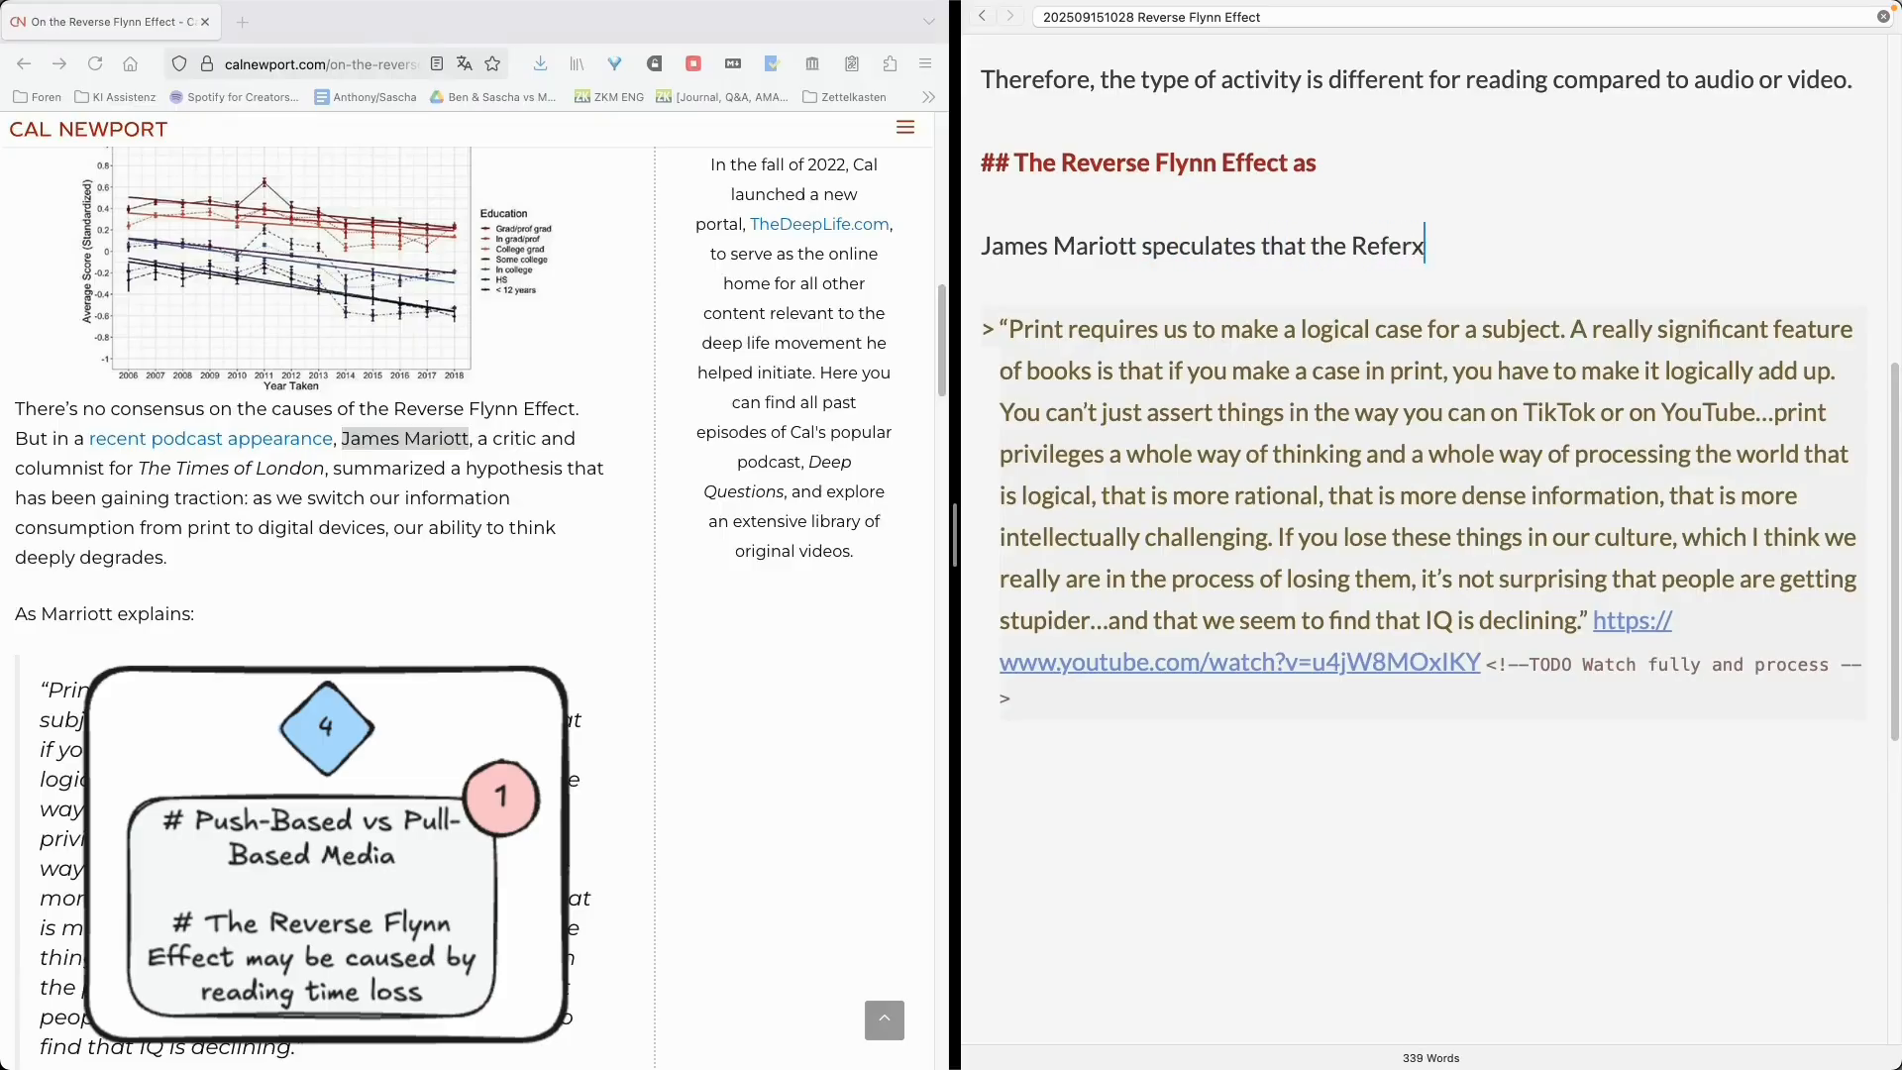
type("reverse Flynn E")
key("alt+BackSpace")
key("alt+BackSpace")
key("alt+BackSpace")
type("Reverse Flynn Effect is caused by the loss of ")
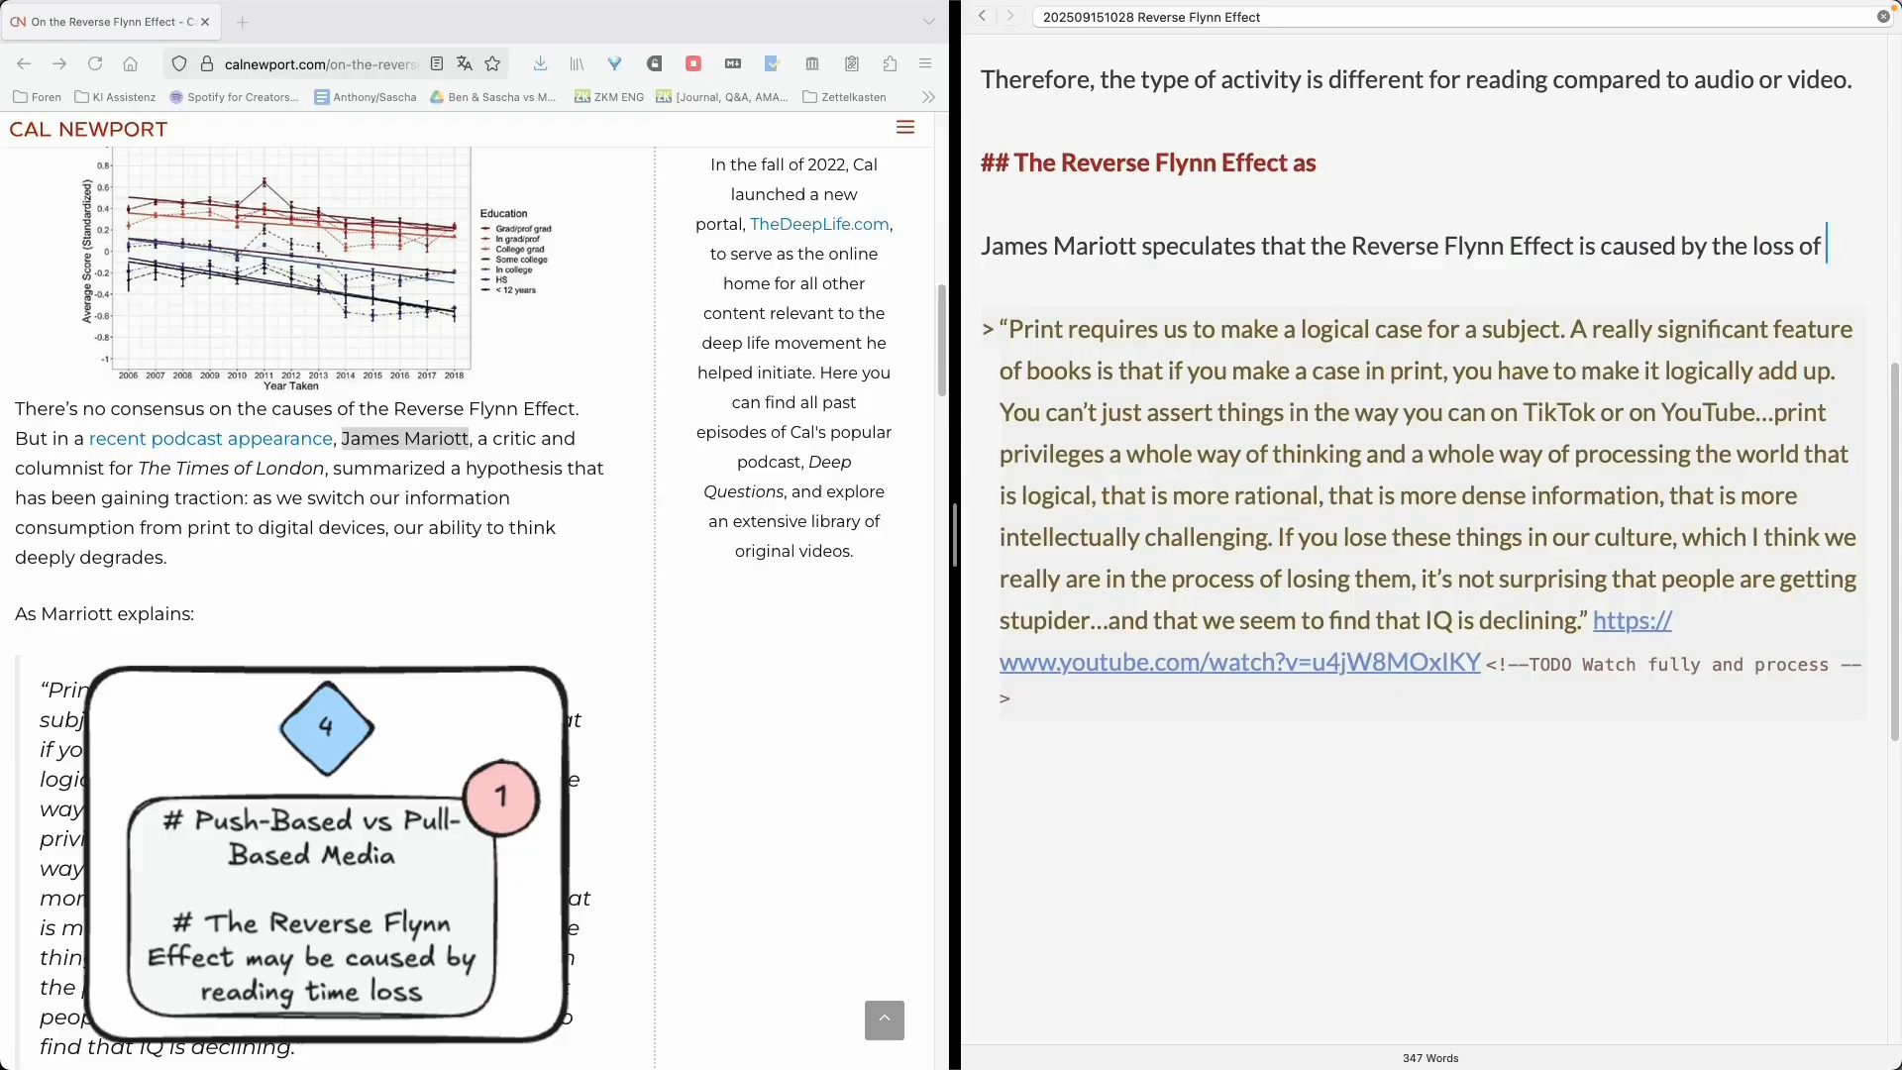
type("reading time")
type("Reading trains the")
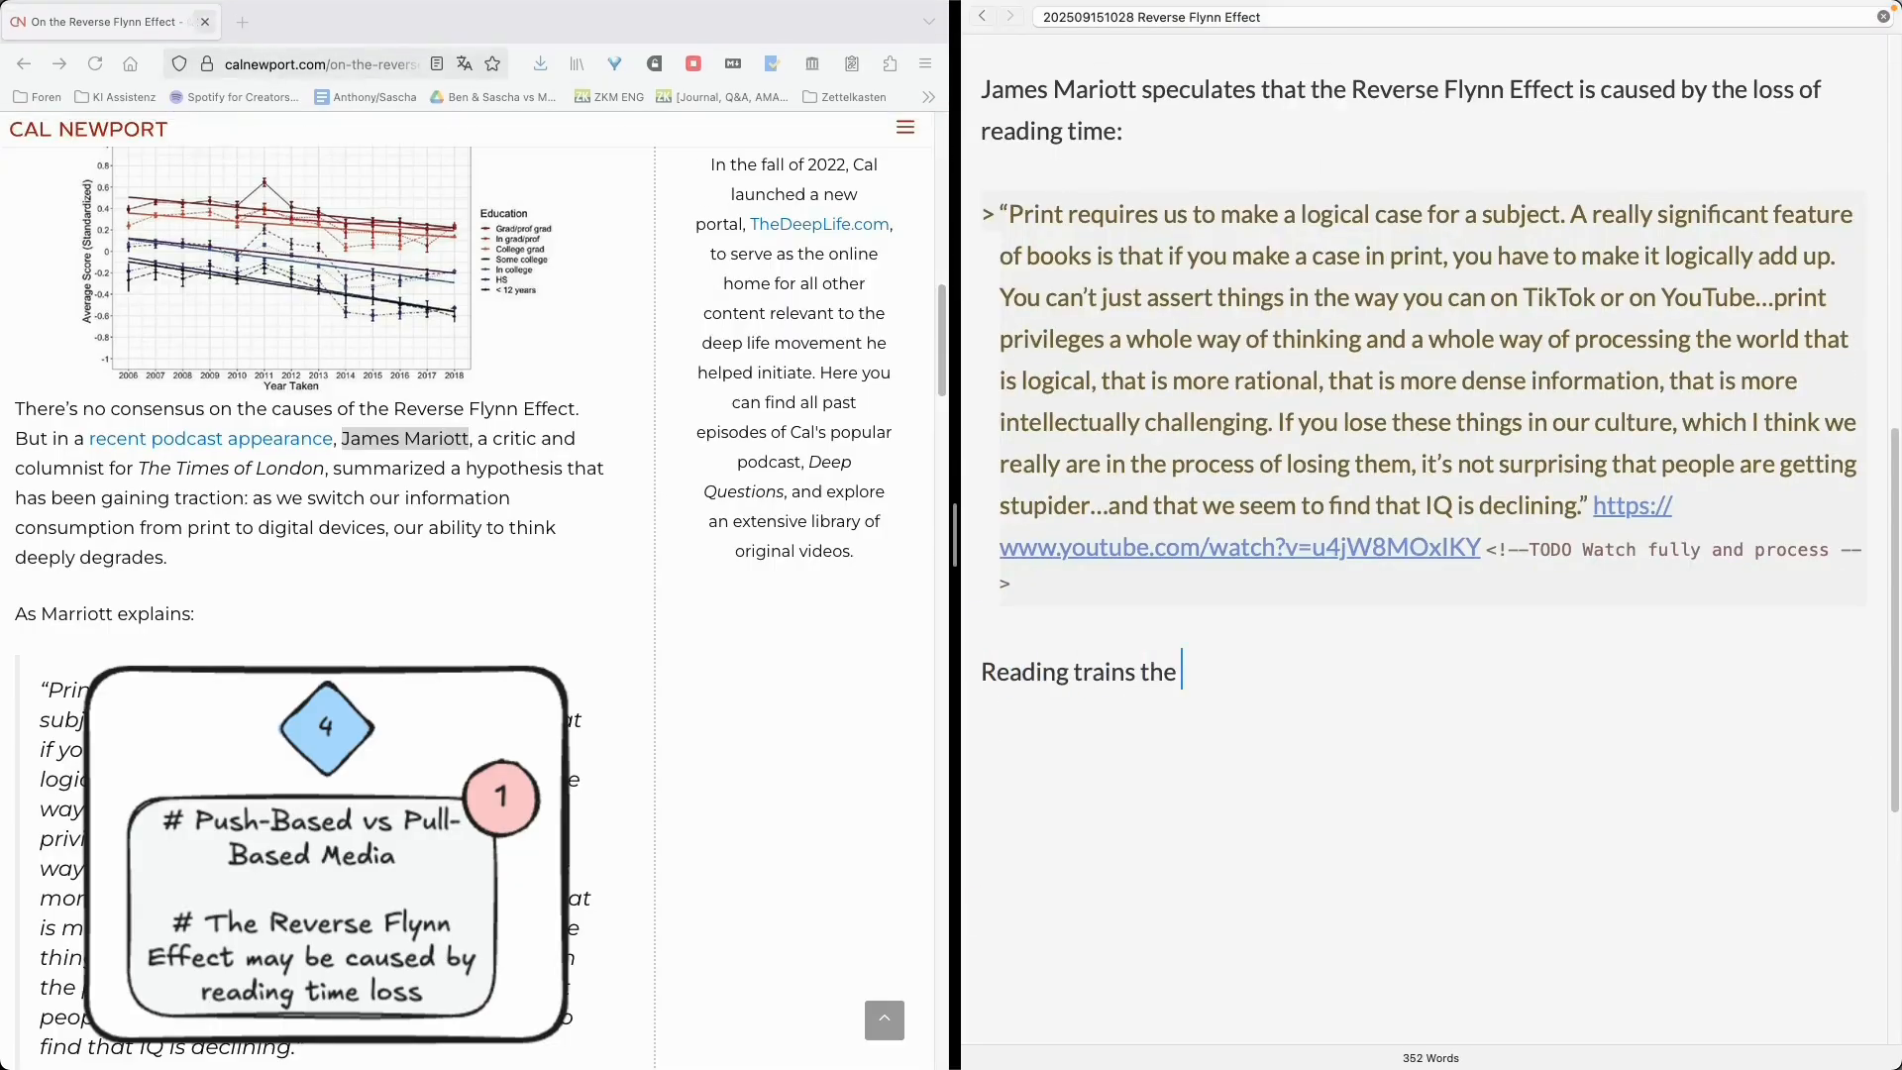
- Below the quote, write 'Reading trains the mind differently than listening to audio (Podcasts, Lectures)'
left_click(205, 21)
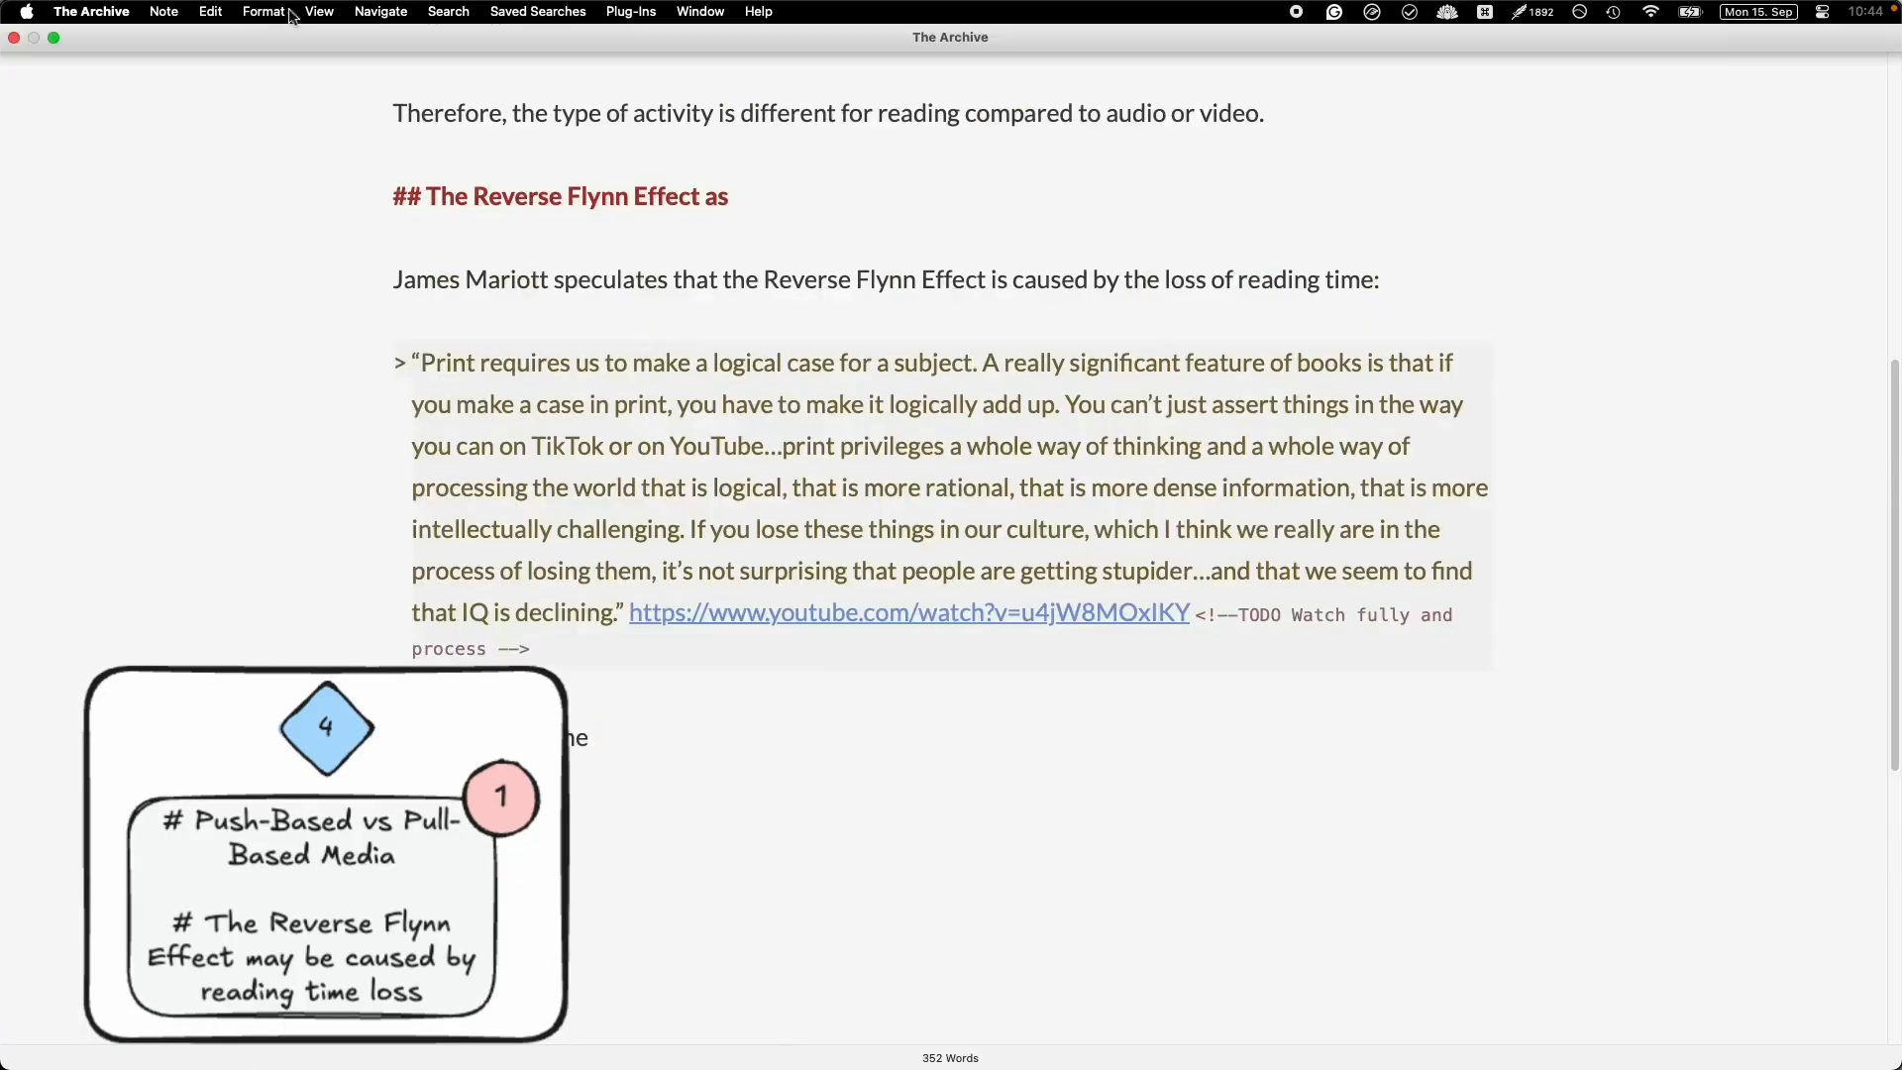
left_click(319, 10)
left_click(400, 182)
scroll(802, 263, "up", 15)
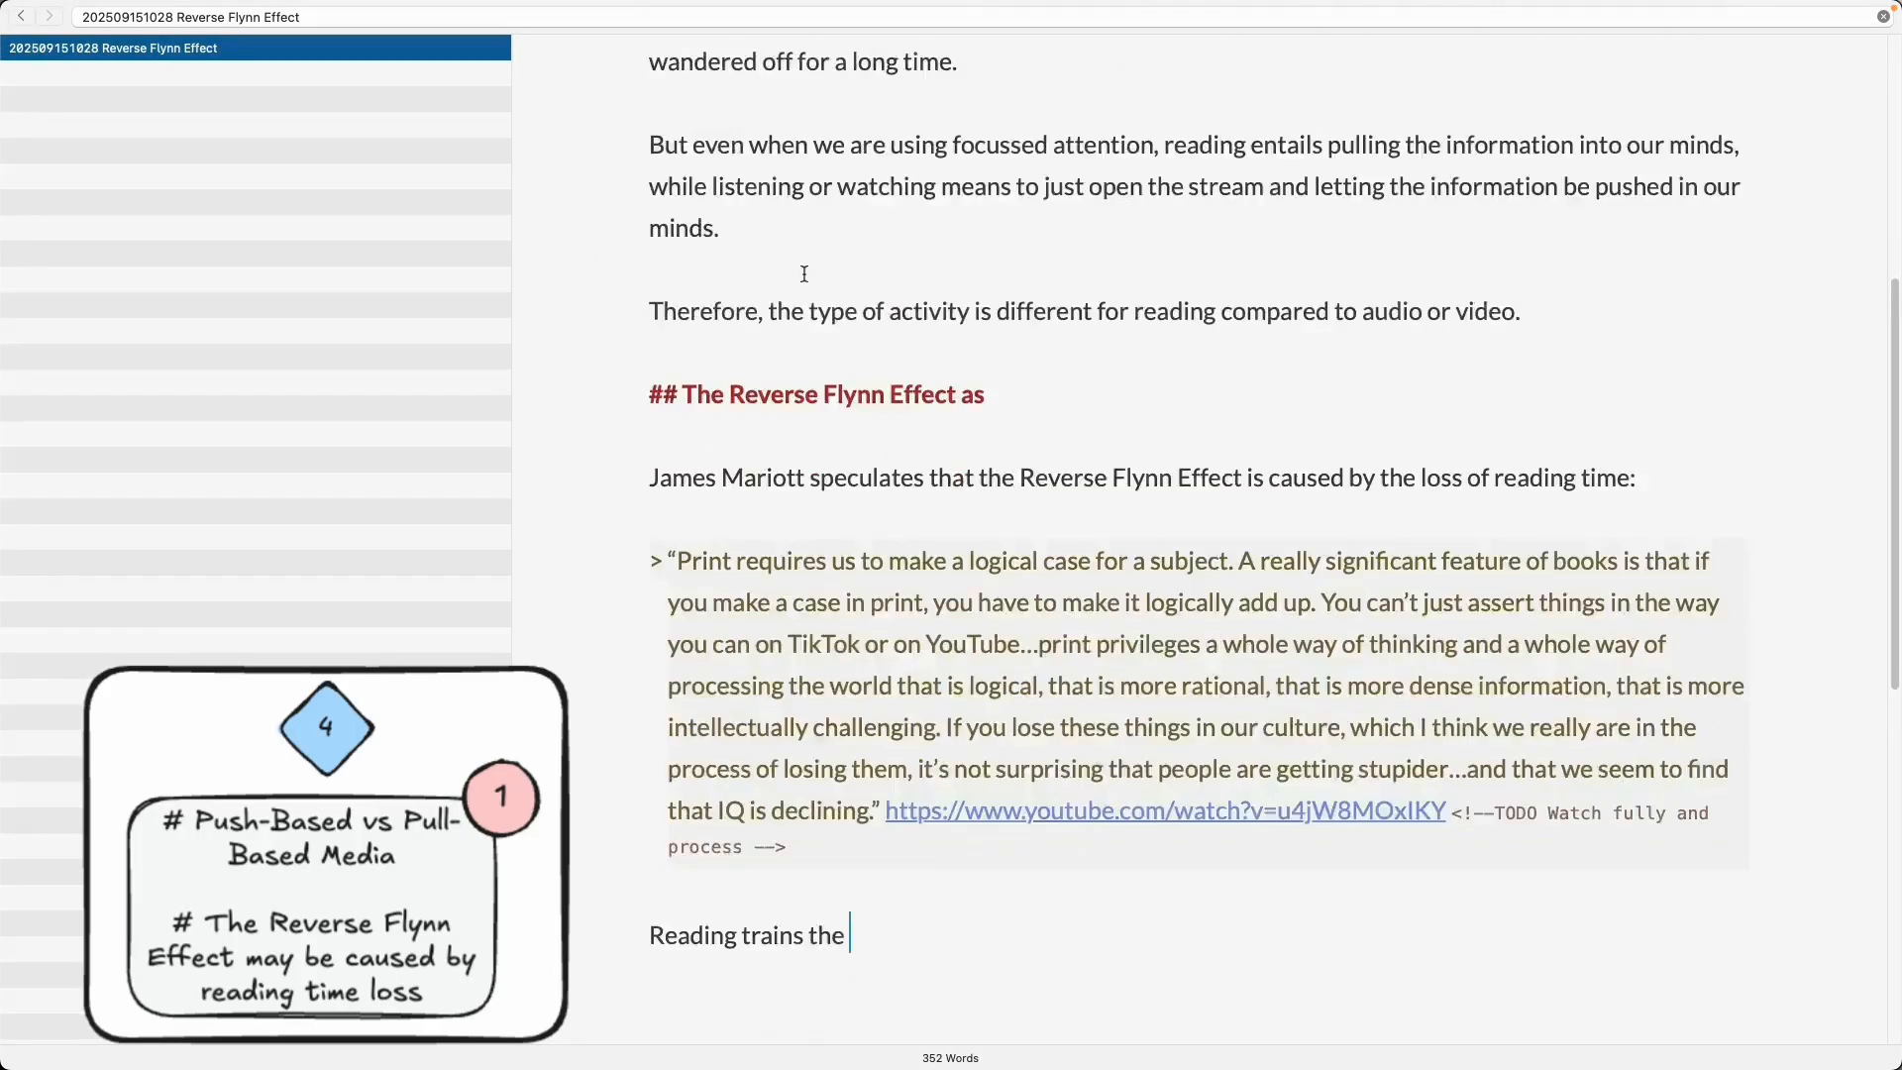
scroll(1029, 489, "down", 10)
type("mind different")
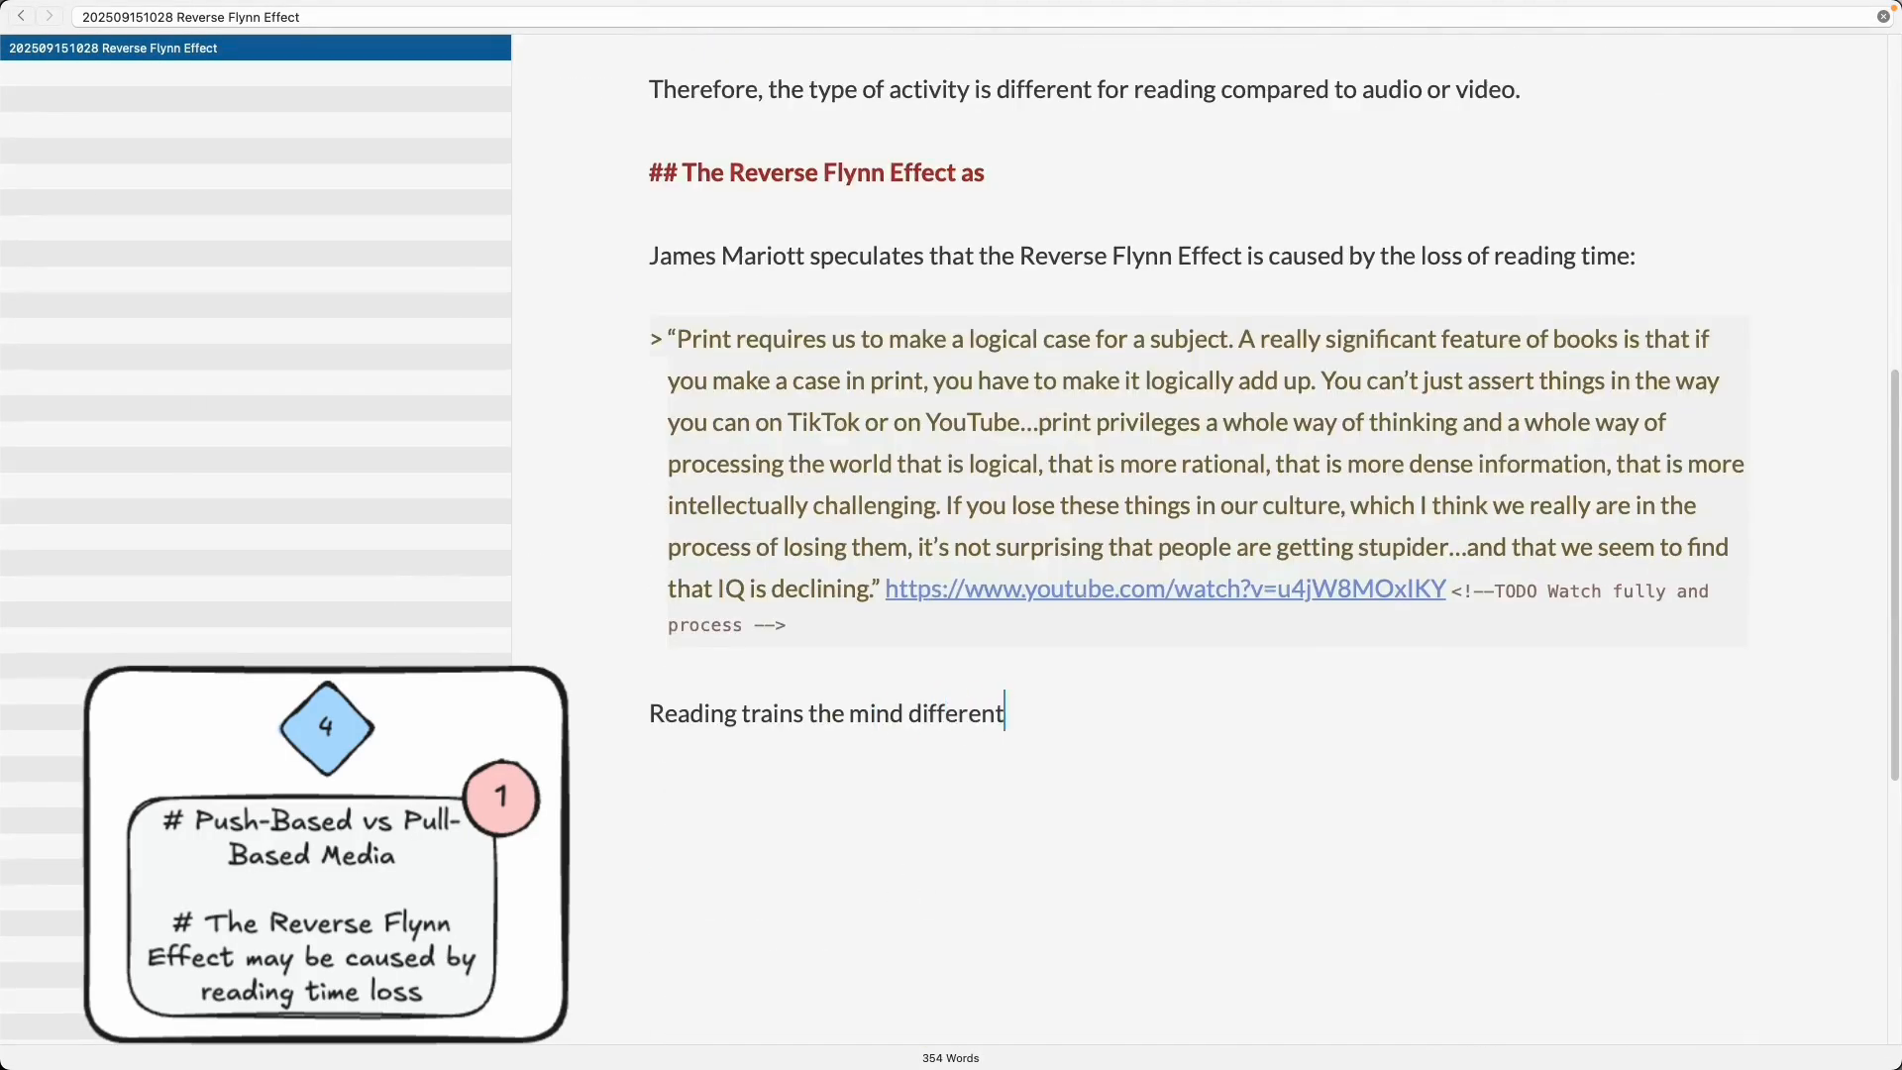
type("ly than listening to audio")
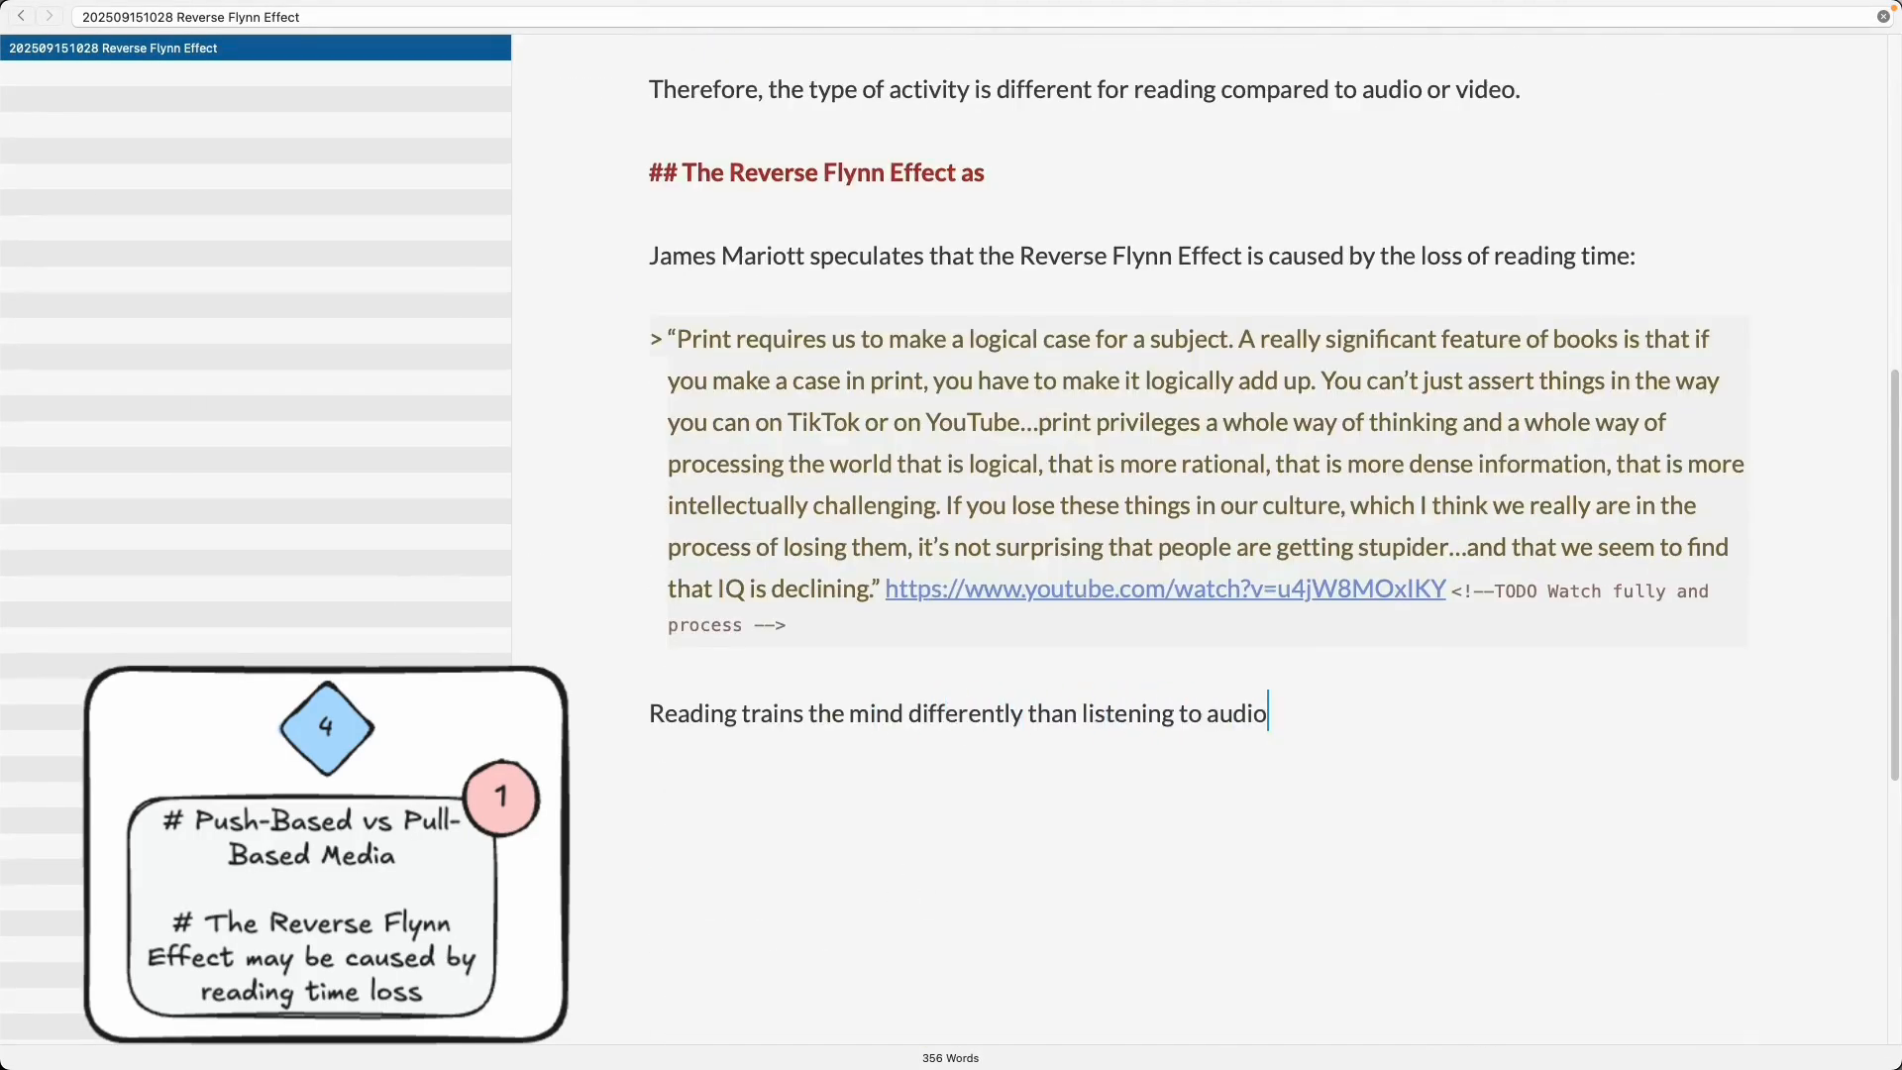
type(" (Podcasts, Lectures")
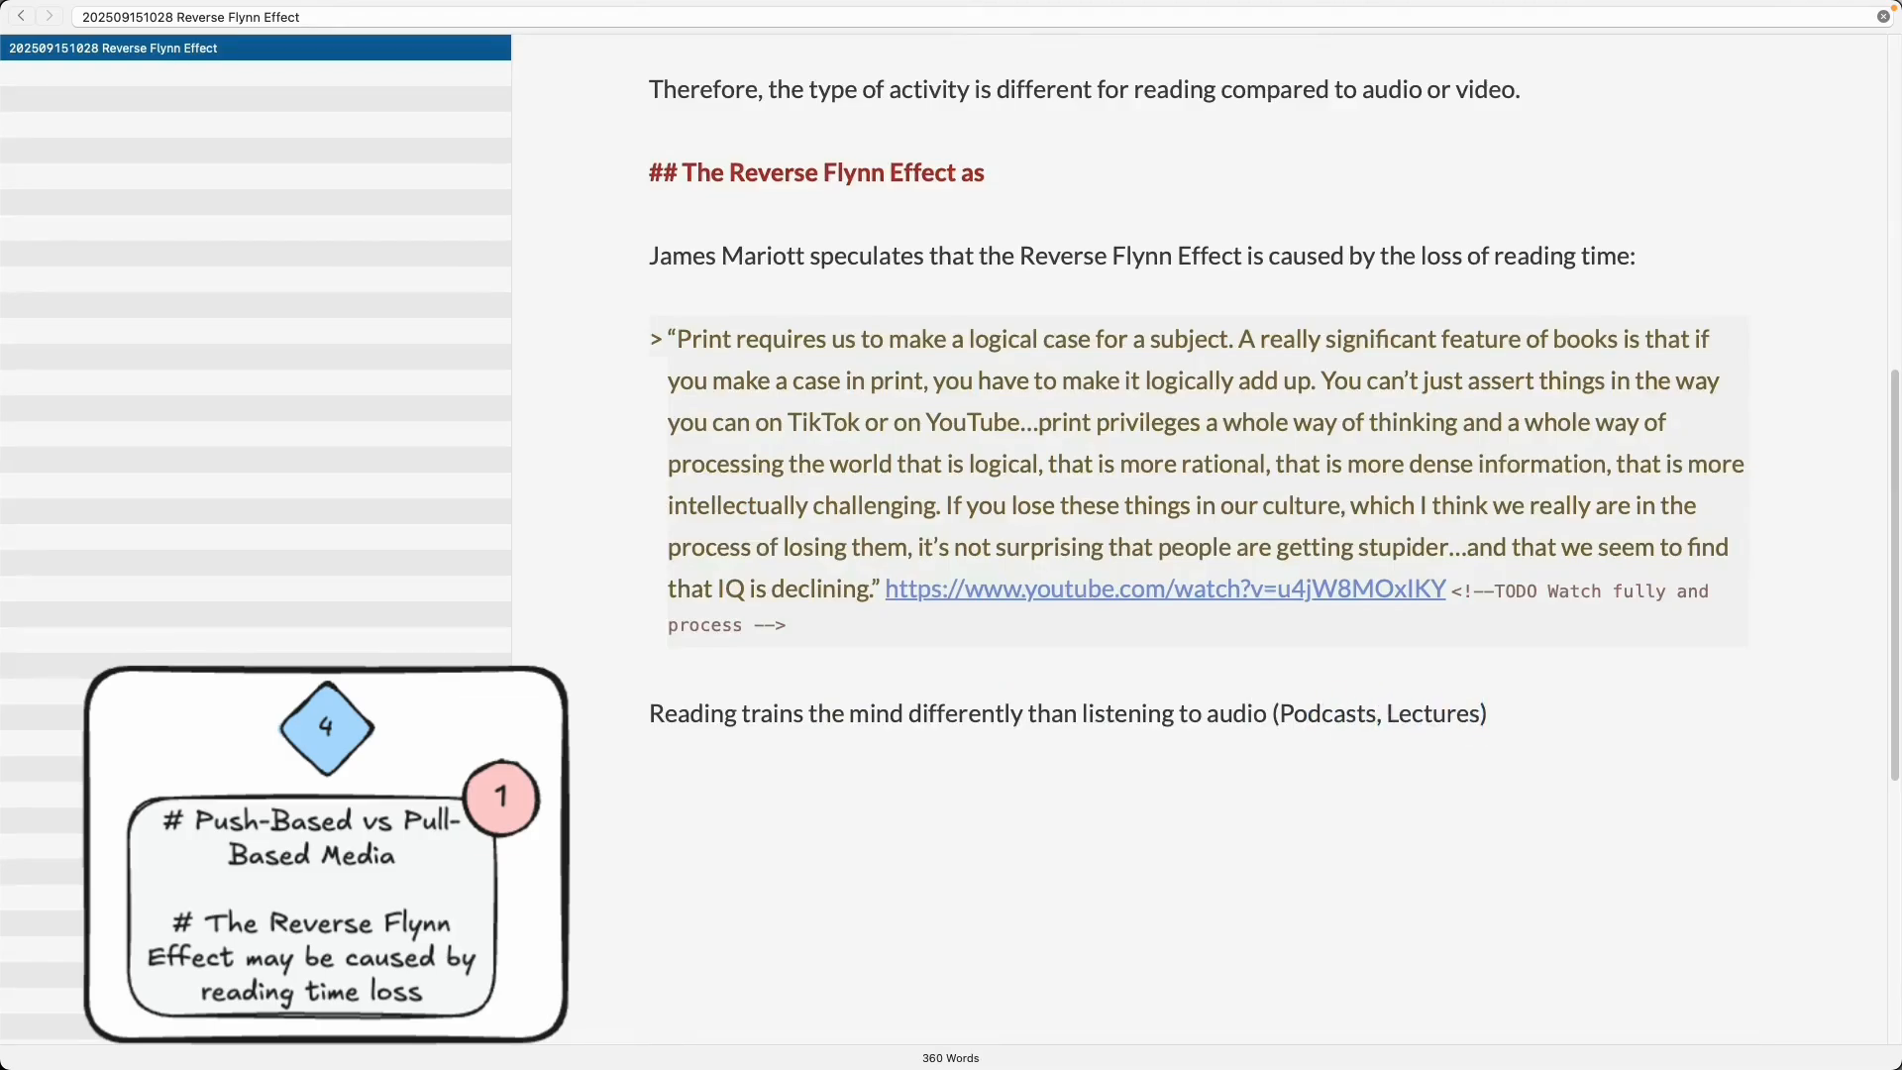
type(", ")
type("Perhaps, it has something to do with")
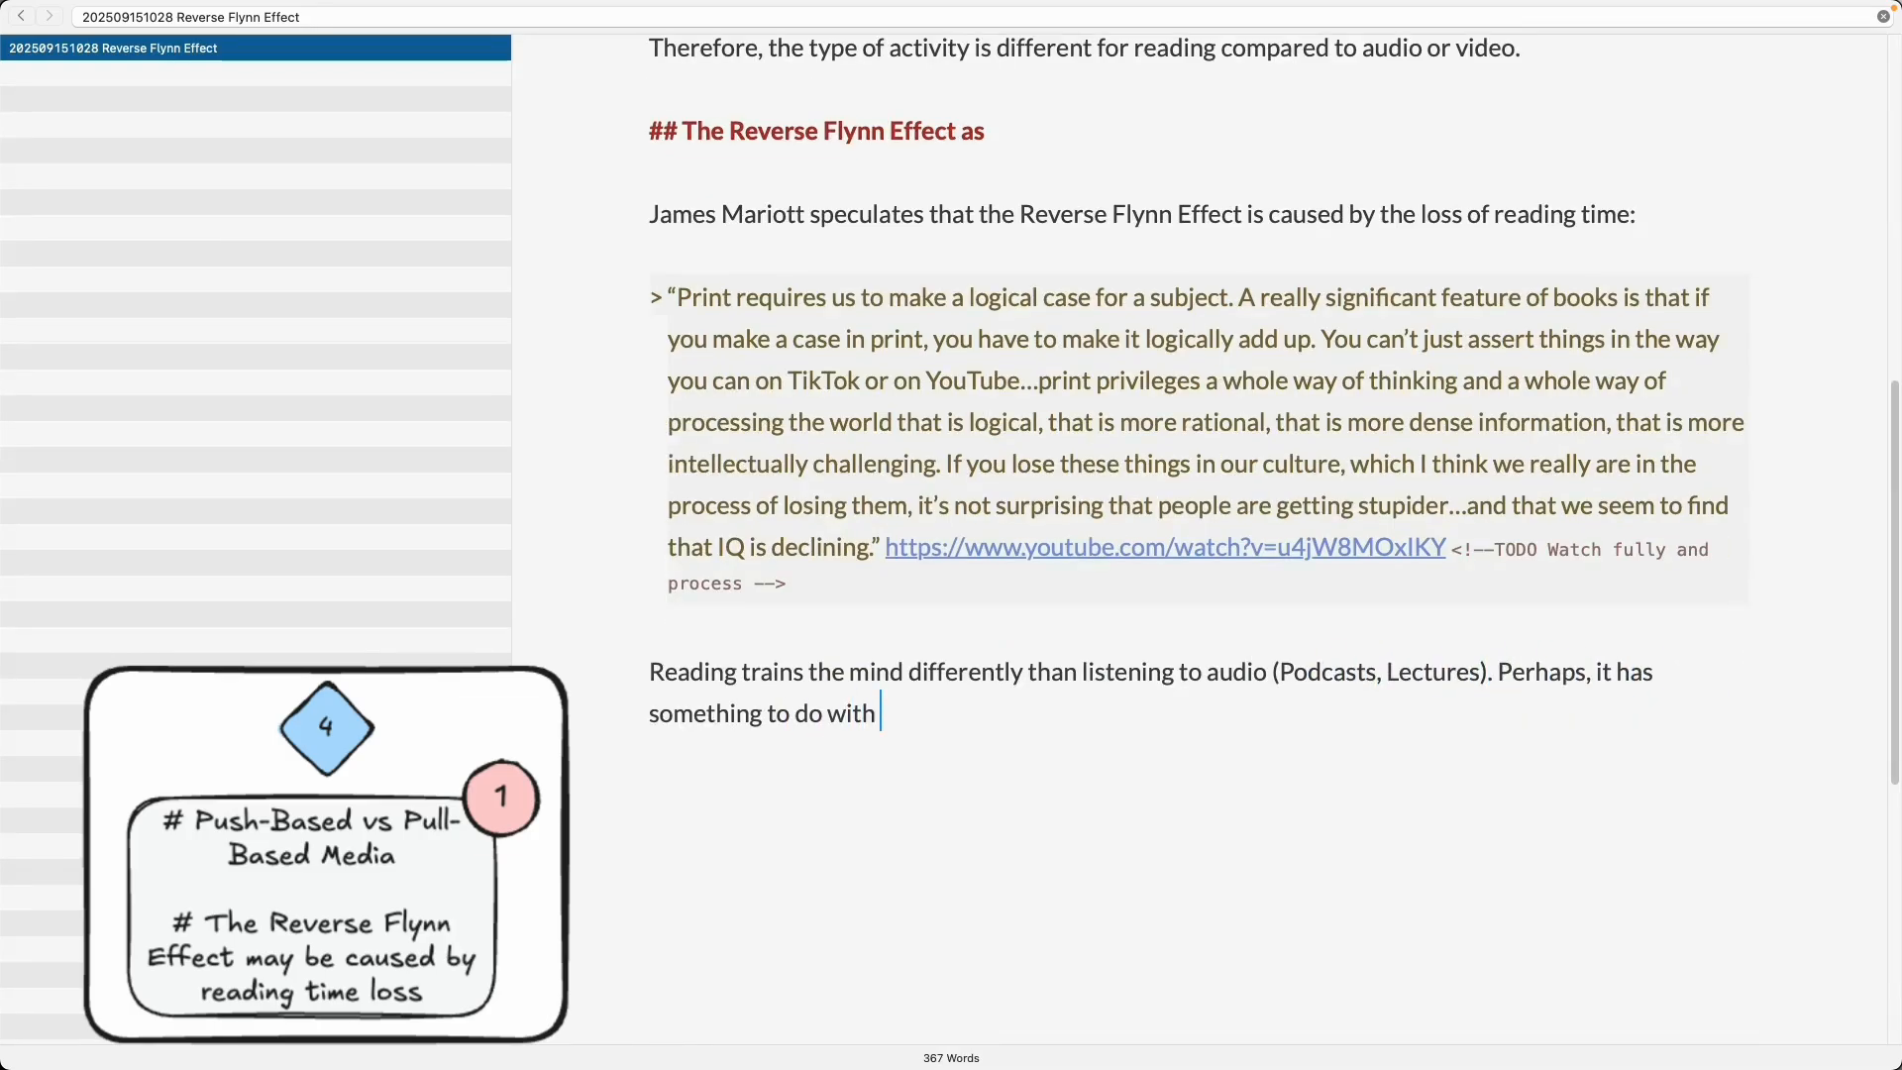
type(" reading ")
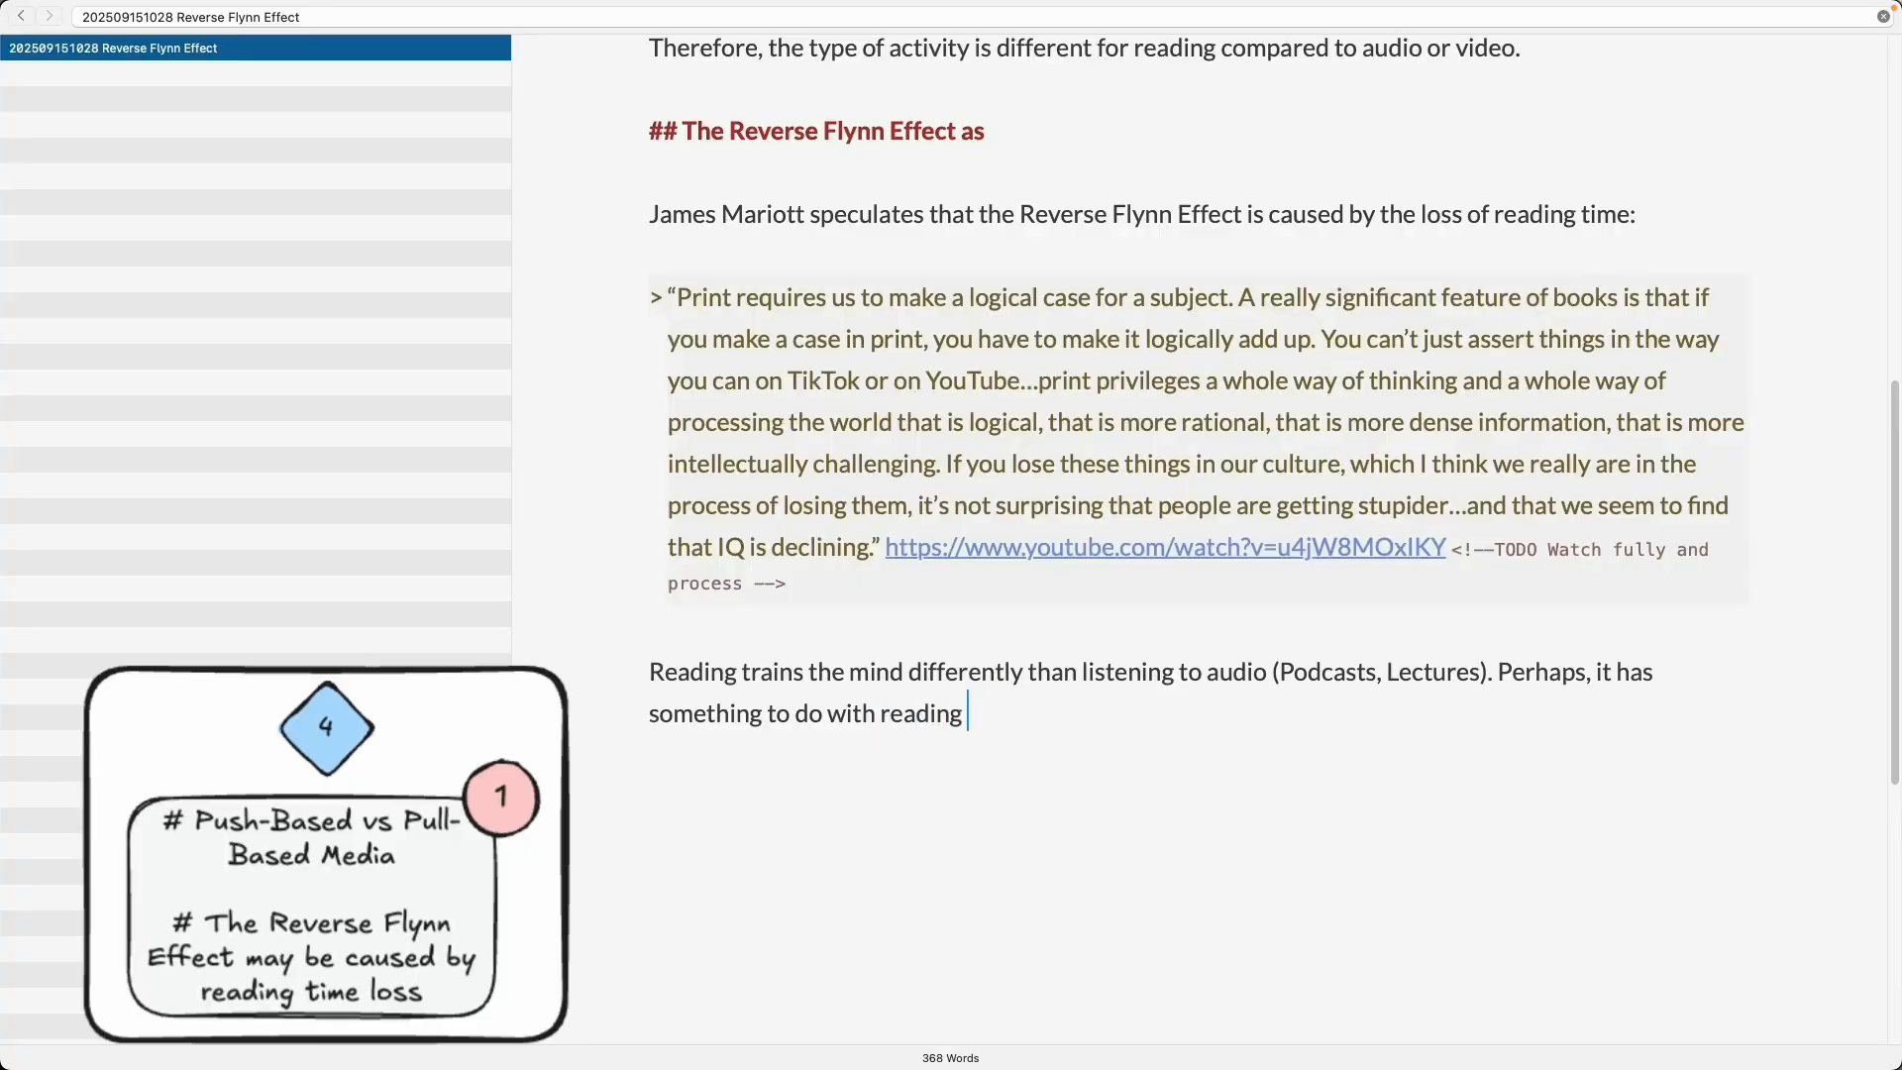
type("being pull-based vs audio being push-")
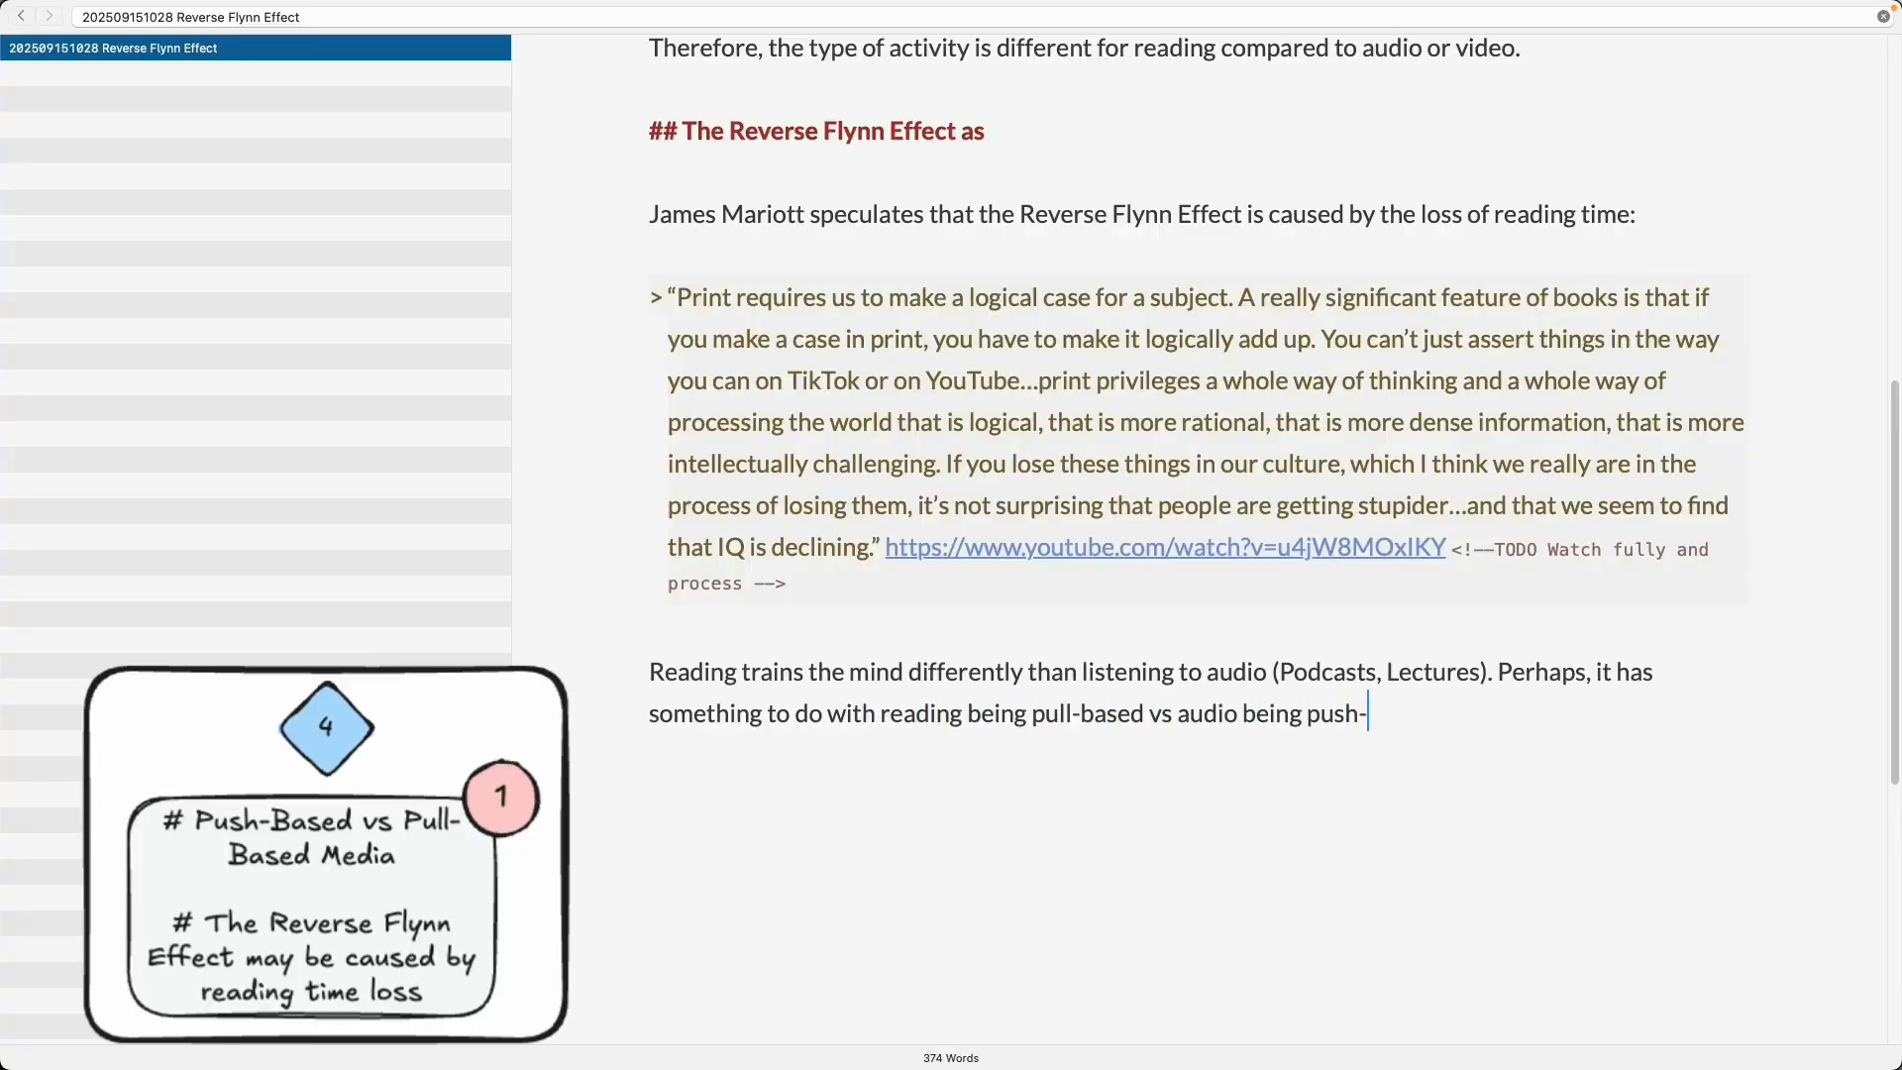
type("based information consumption.")
- Add 'Perhaps, it has something to do with reading being pull-based vs audio being push-based information consumption.' and link the note's ID
key("super+alt+l")
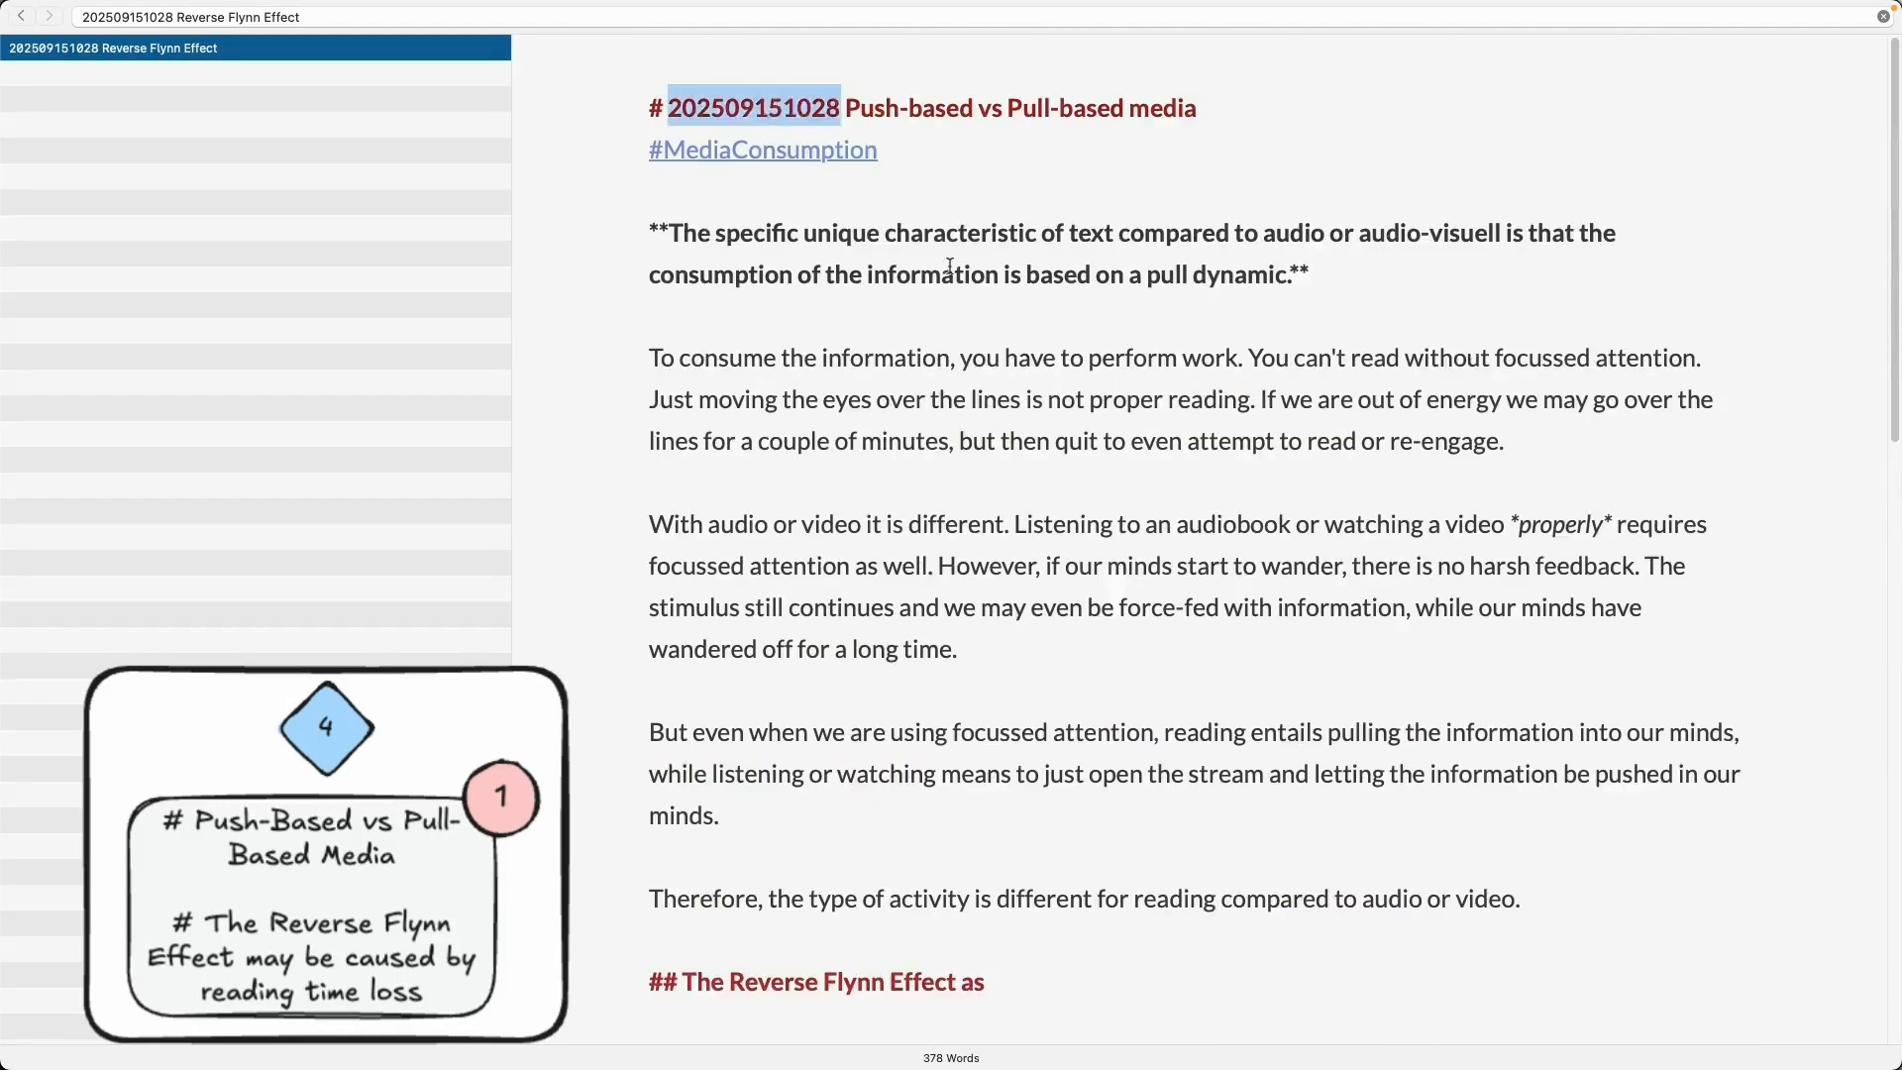
- Replace 'as' in the section heading with 'may be caused by loss of reading time'
scroll(1031, 396, "up", 3)
left_click(1031, 225)
key("BackSpace")
key("BackSpace")
type("caus")
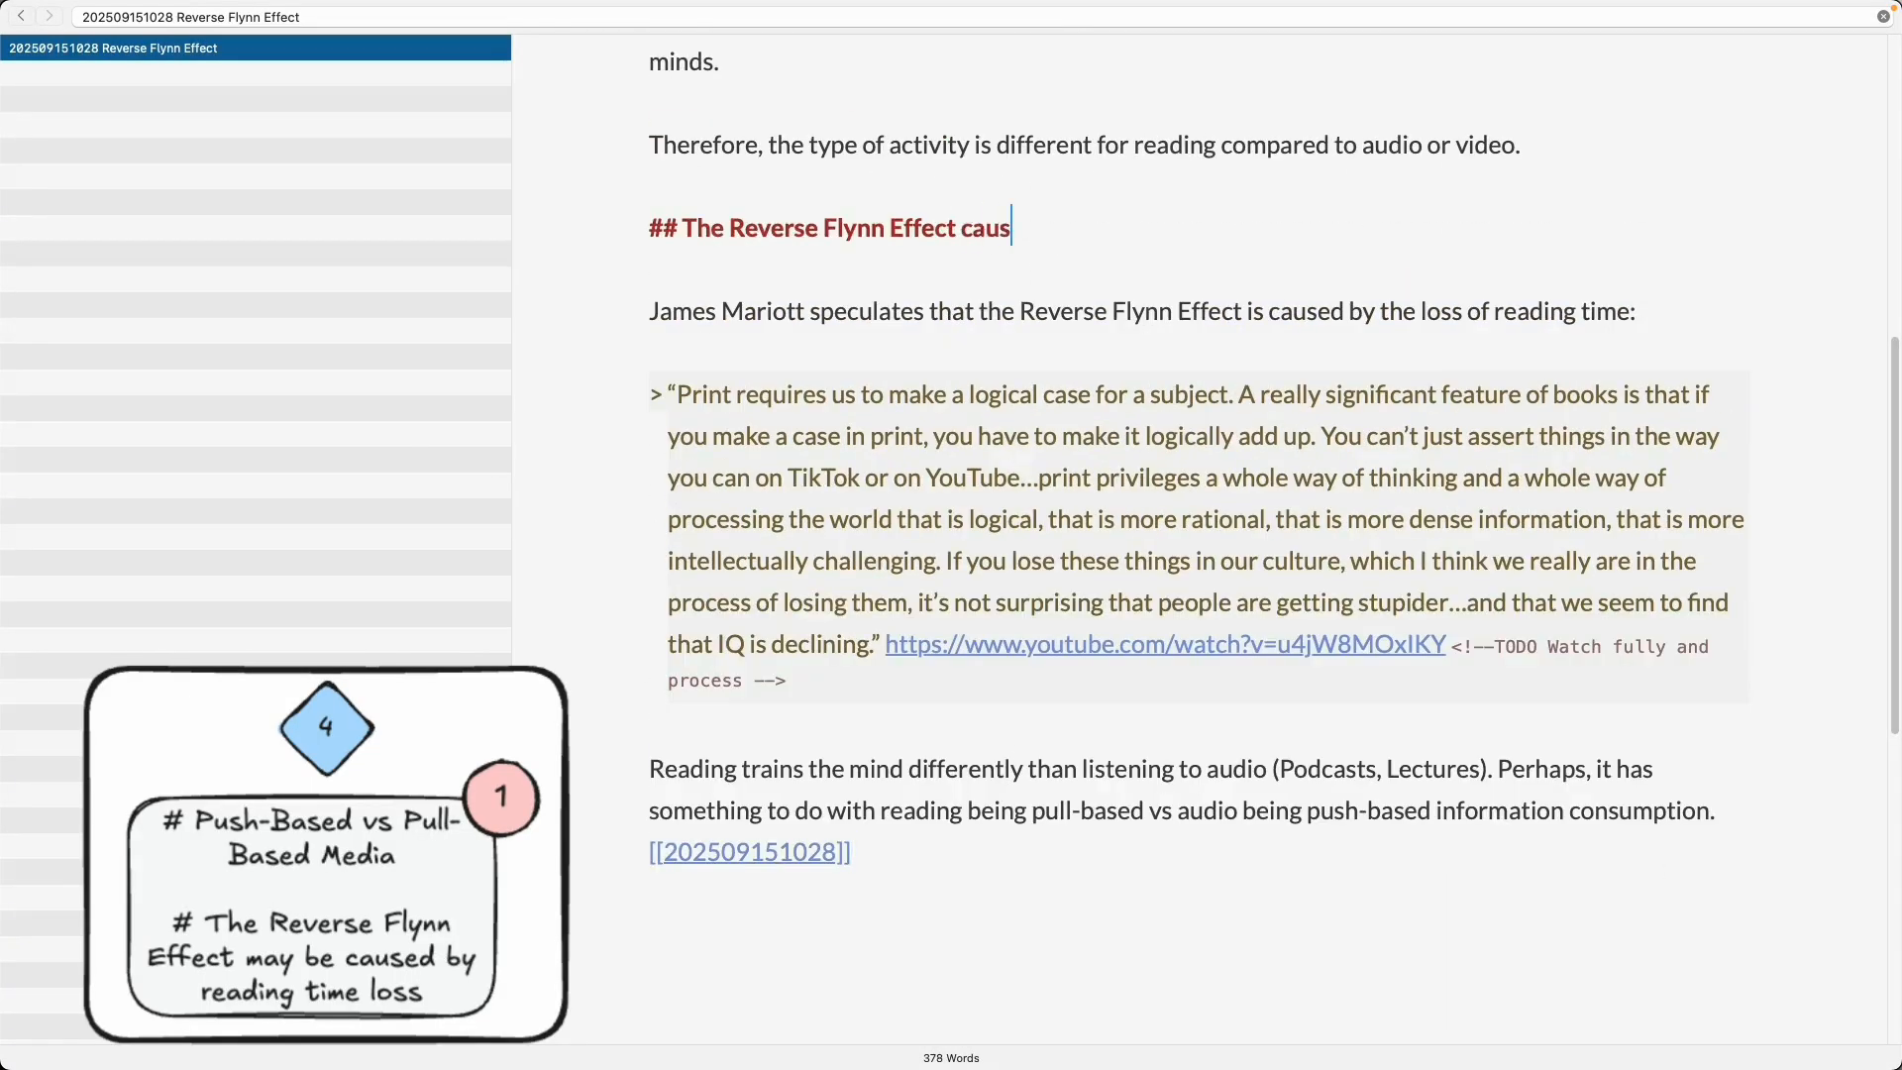
key("BackSpace")
key("BackSpace")
key("BackSpace")
key("BackSpace")
type("may be caused by loss of reading time")
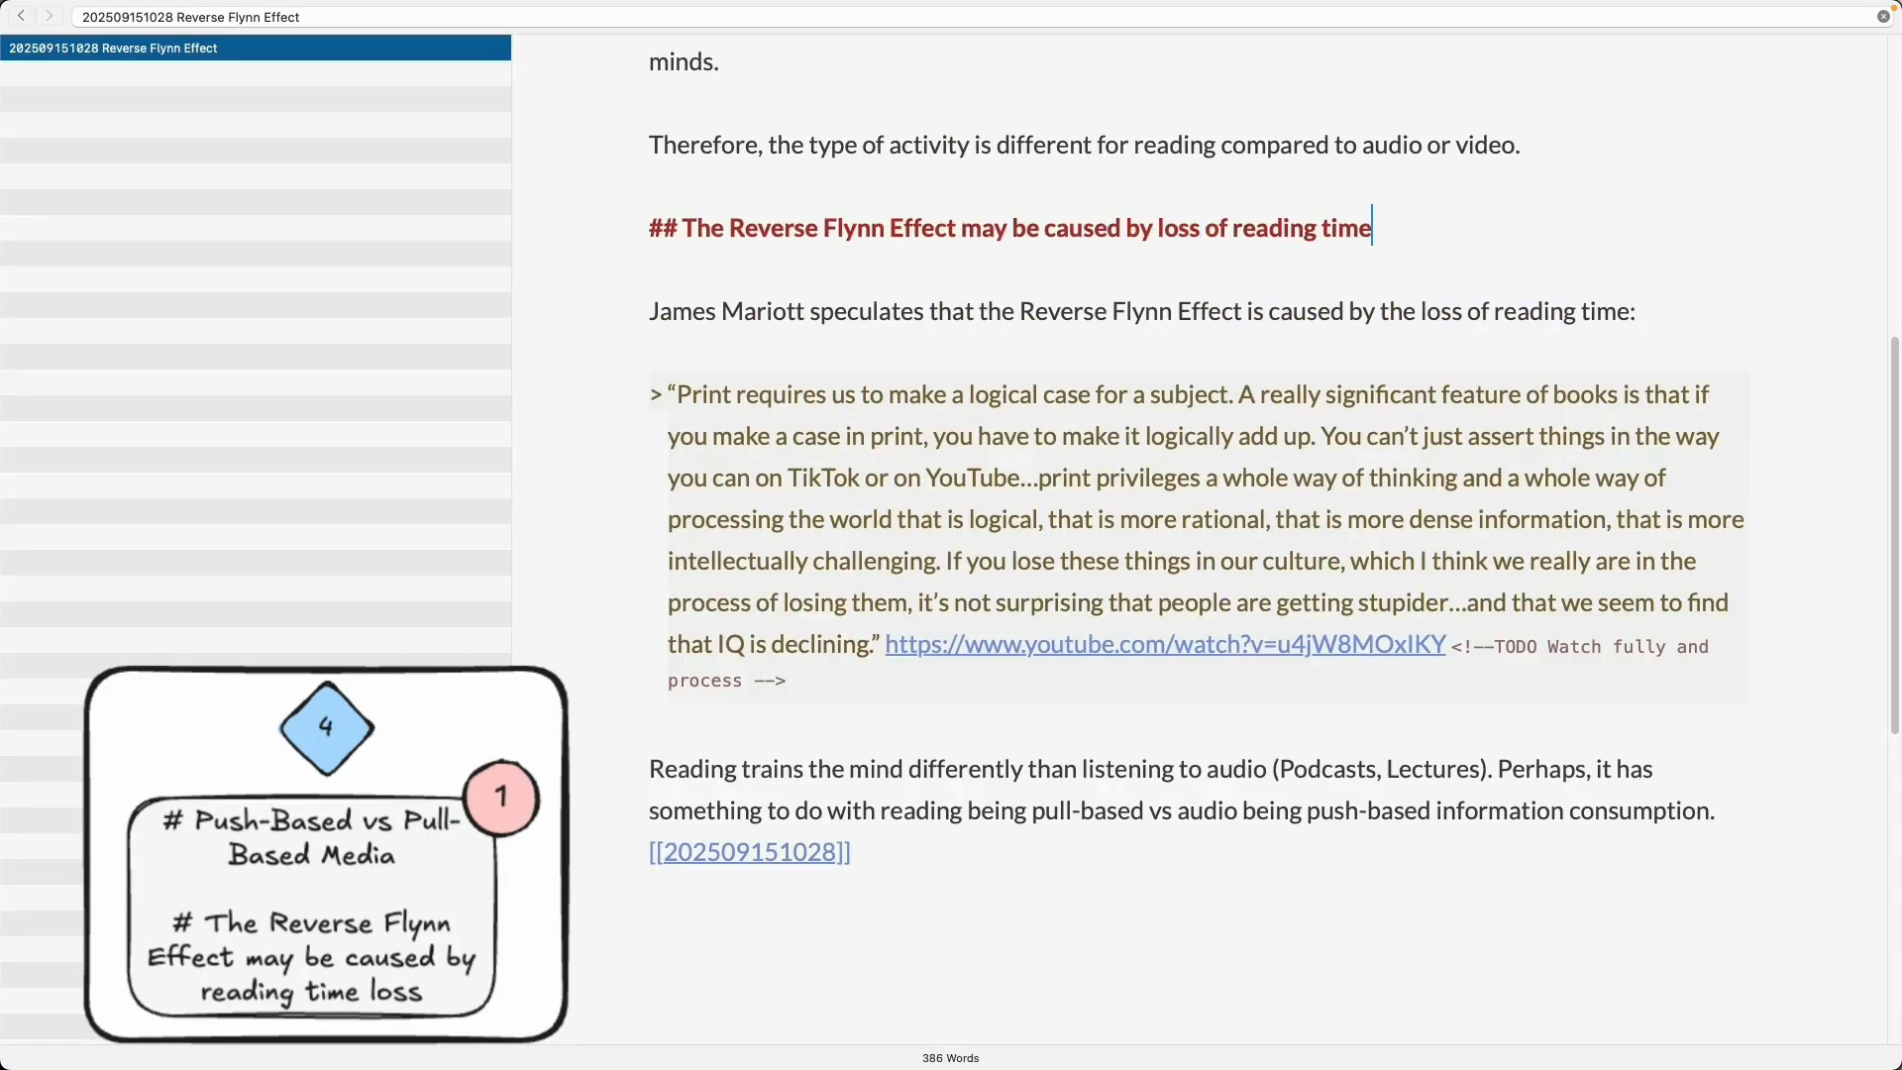
- Reword the section heading to 'Reverse Flynn Effect may be caused by reading time loss'
key("alt+Left")
key("alt+Left")
key("alt+Left")
key("alt+BackSpace")
key("Delete")
key("Delete")
key("Delete")
key("super+Right")
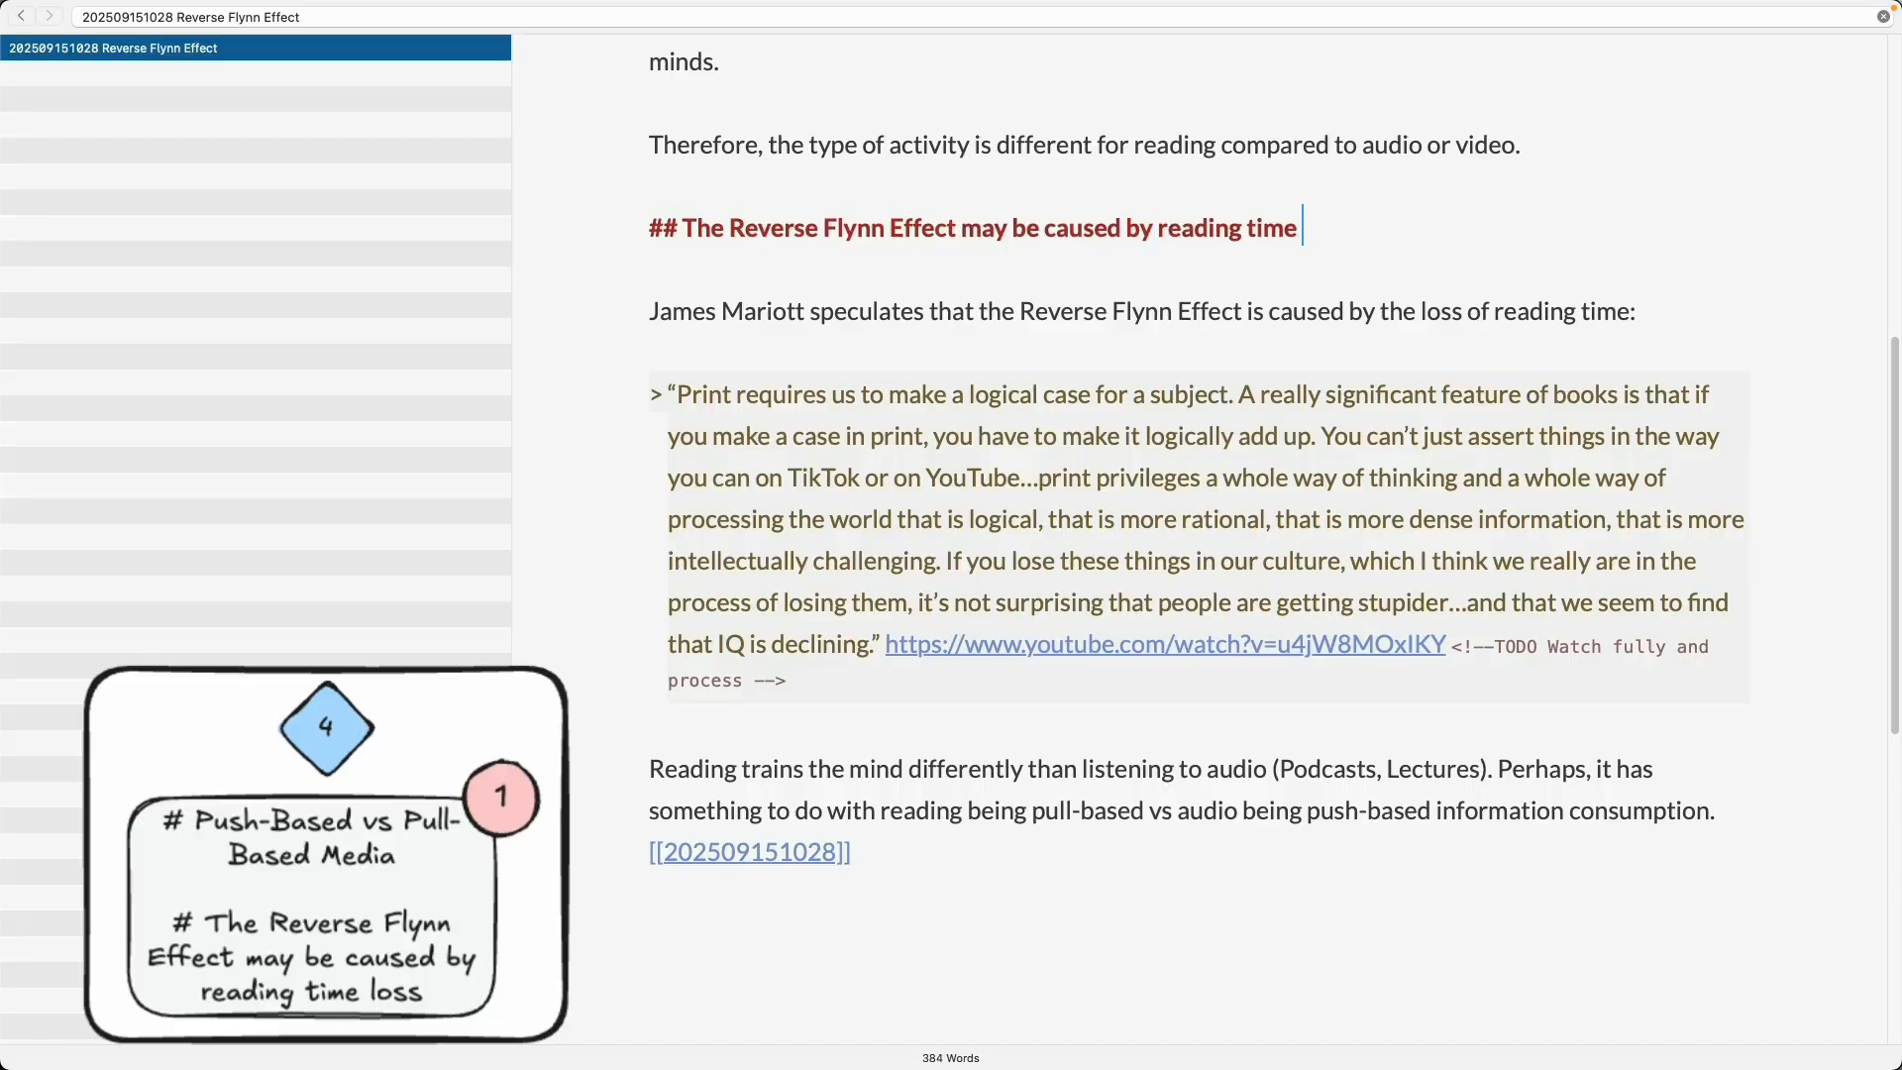
key("alt+Left")
key("alt+Left")
key("alt+Left")
key("alt+Left")
key("alt+Left")
key("alt+Left")
key("alt+Delete")
key("Delete")
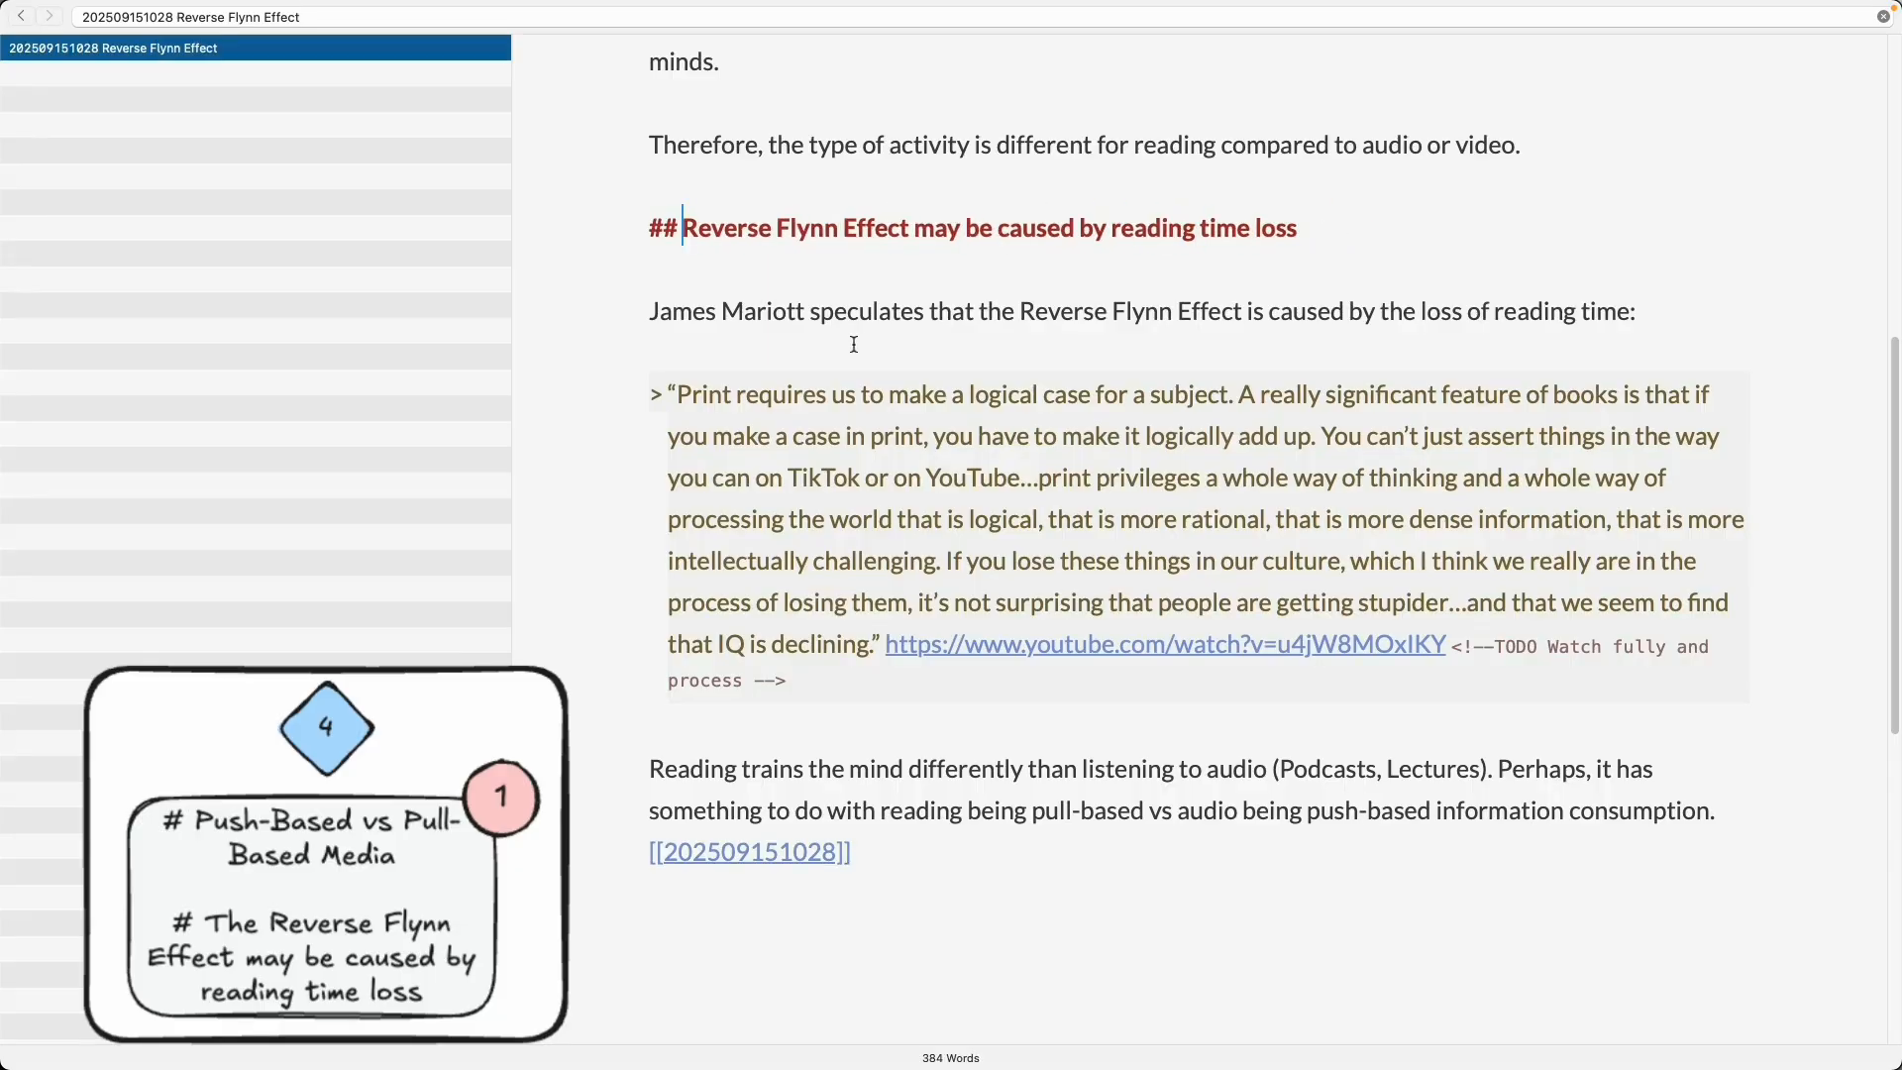
scroll(877, 354, "up", 10)
key("super+r")
left_click_drag(668, 109, 1261, 111)
key("super+c")
key("super+r")
key("super+v")
key("Return")
scroll(1083, 139, "down", 10)
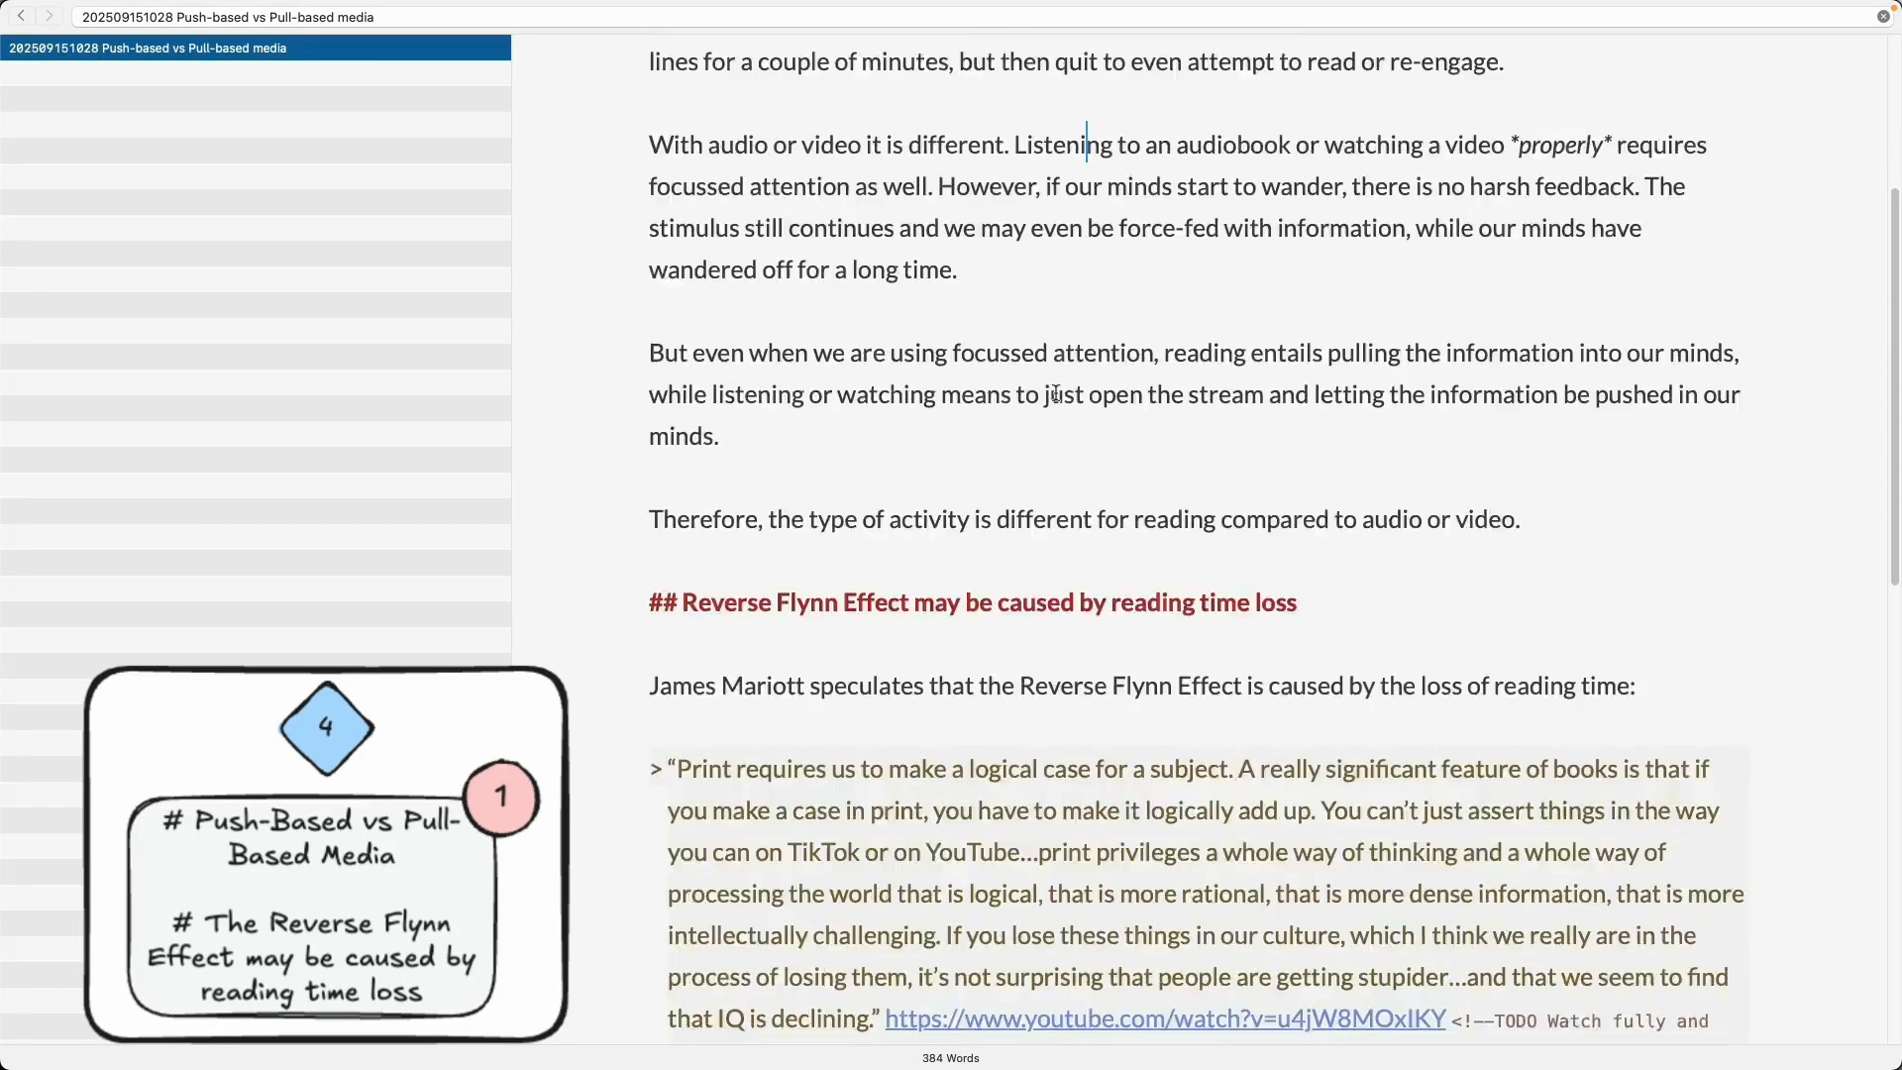
- Start a list headed 'Print' with indented items 'More structured' and 'More information-dense'
left_click(1135, 837)
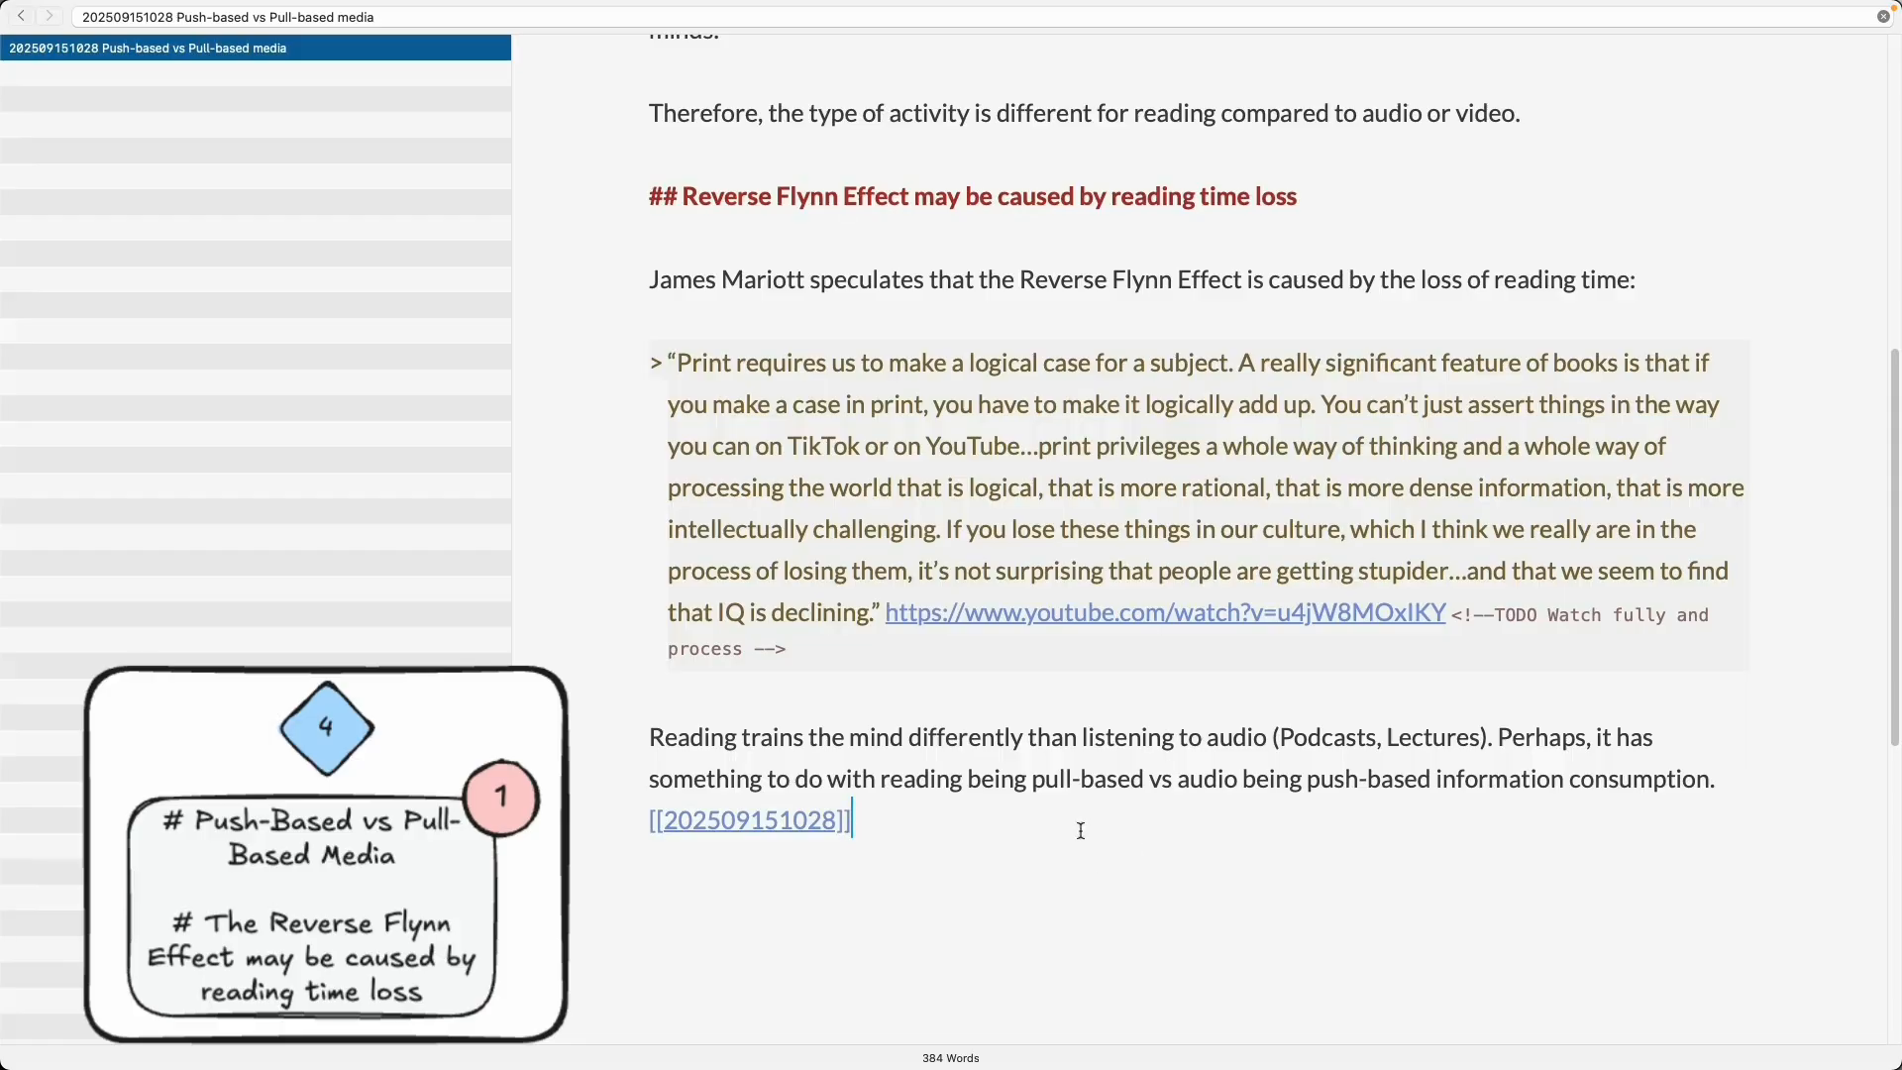
key("Return")
key("Return")
type("Print \t")
type("More structured")
key("Return")
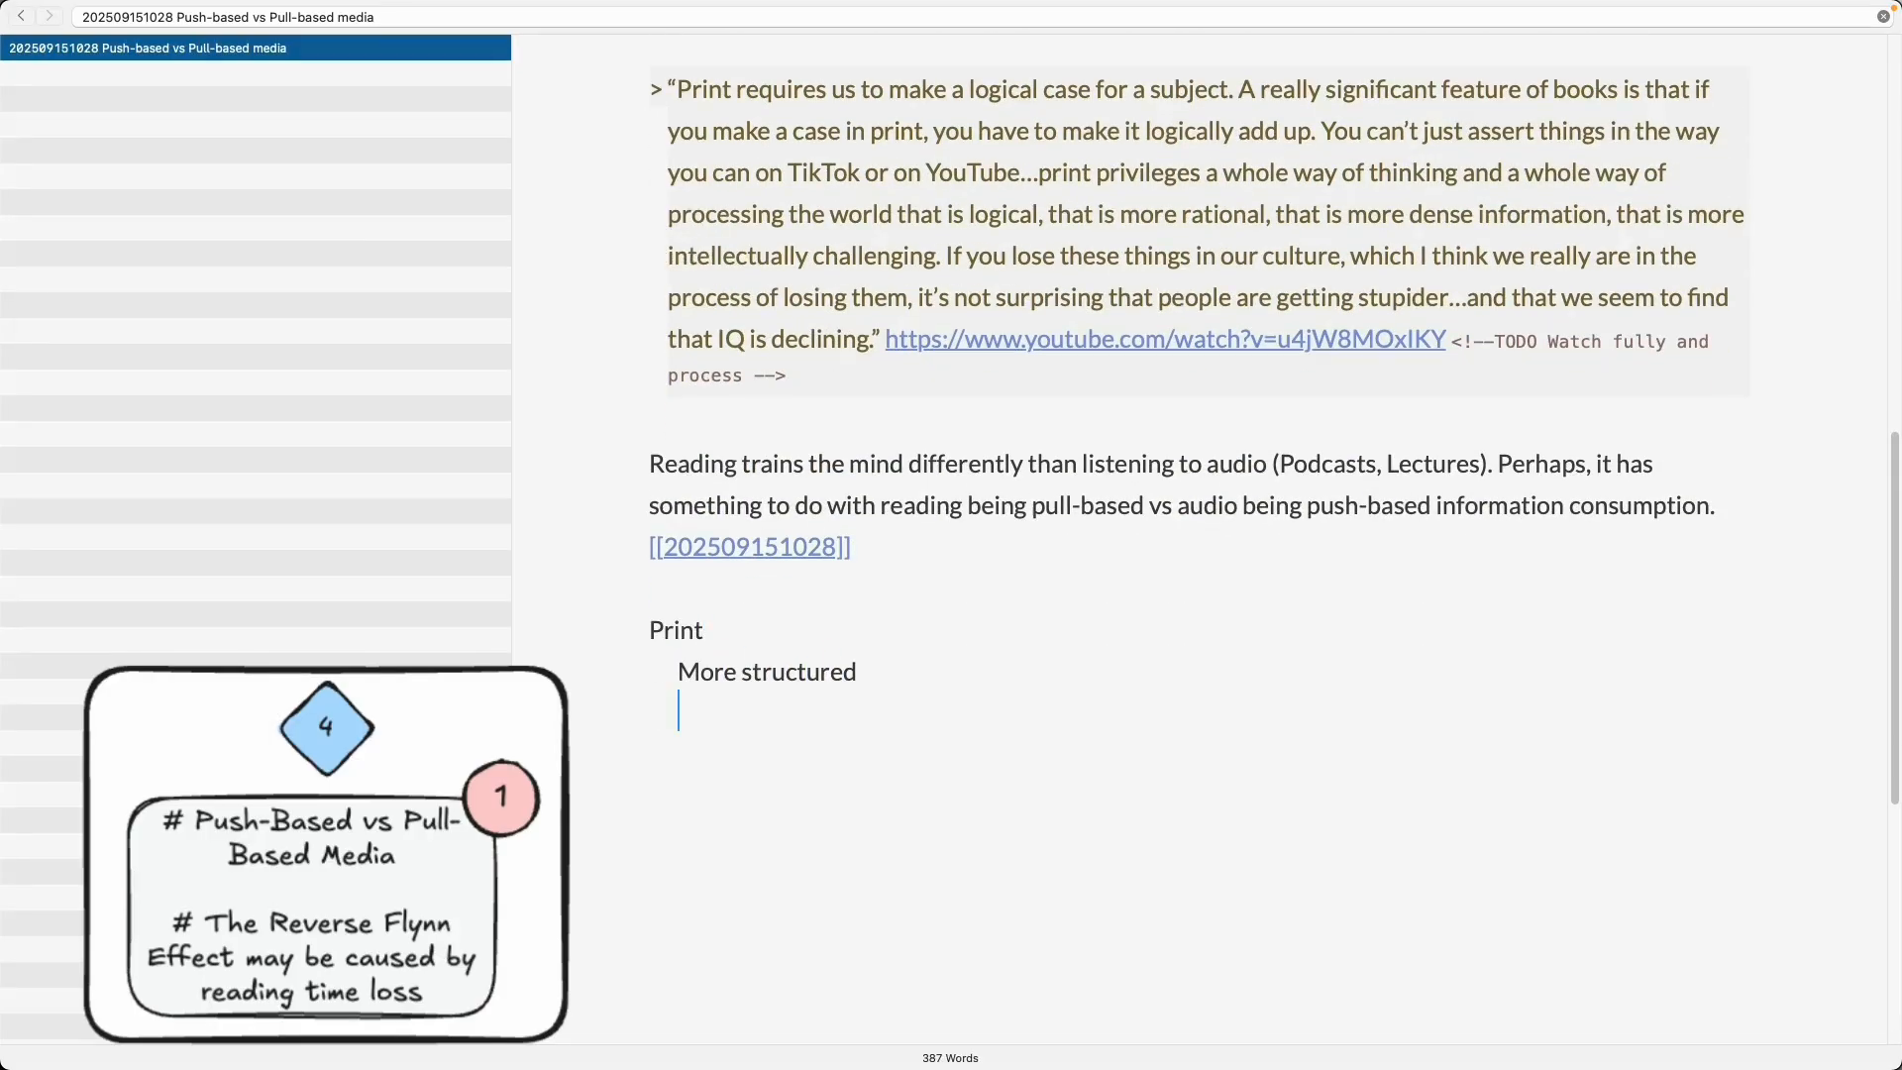
type("More information-dense")
- Insert the item 'More likely to provide arguments, instead merely claims' between the two list items
key("Up")
key("Return")
type("More")
key("BackSpace")
key("BackSpace")
key("BackSpace")
key("BackSpace")
type("Provi")
type("More likely to provide arguments, instead o")
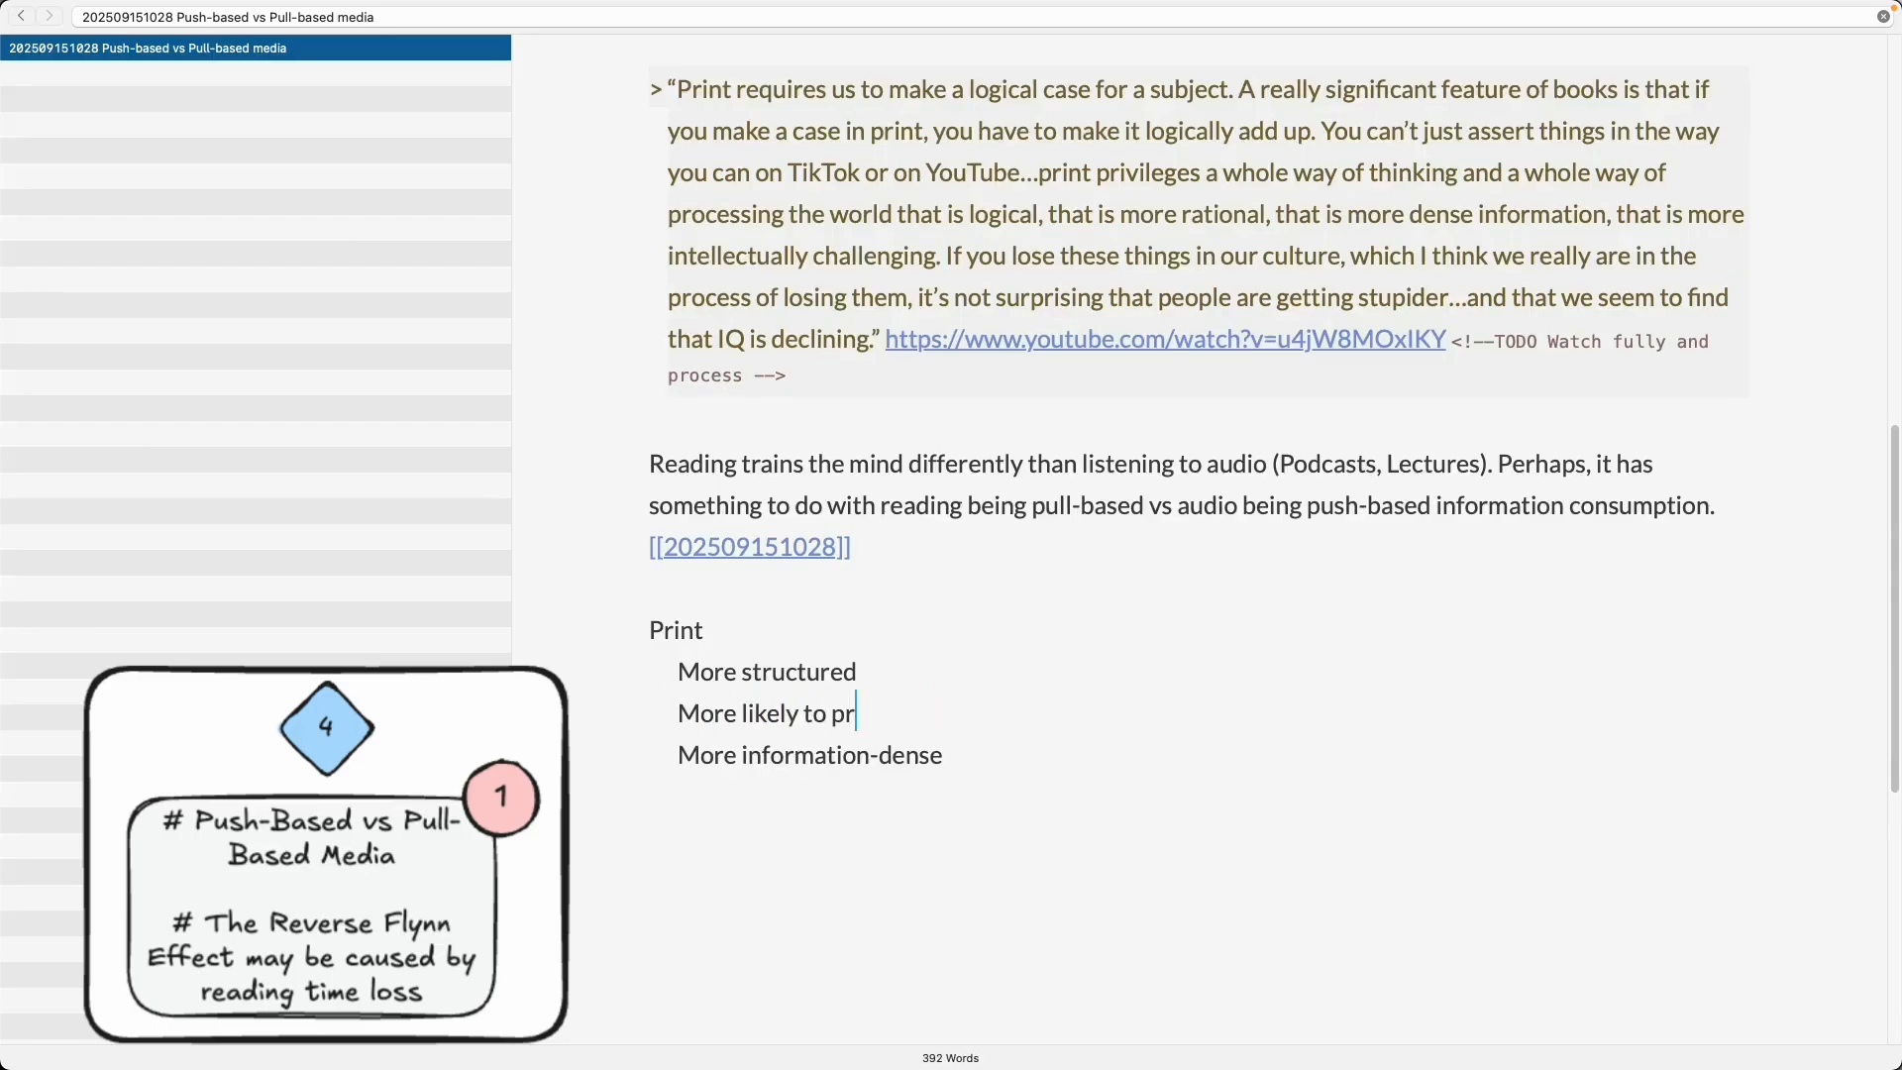
key("BackSpace")
key("BackSpace")
key("BackSpace")
key("BackSpace")
key("BackSpace")
key("BackSpace")
key("BackSpace")
key("BackSpace")
key("BackSpace")
type("instead merely claims")
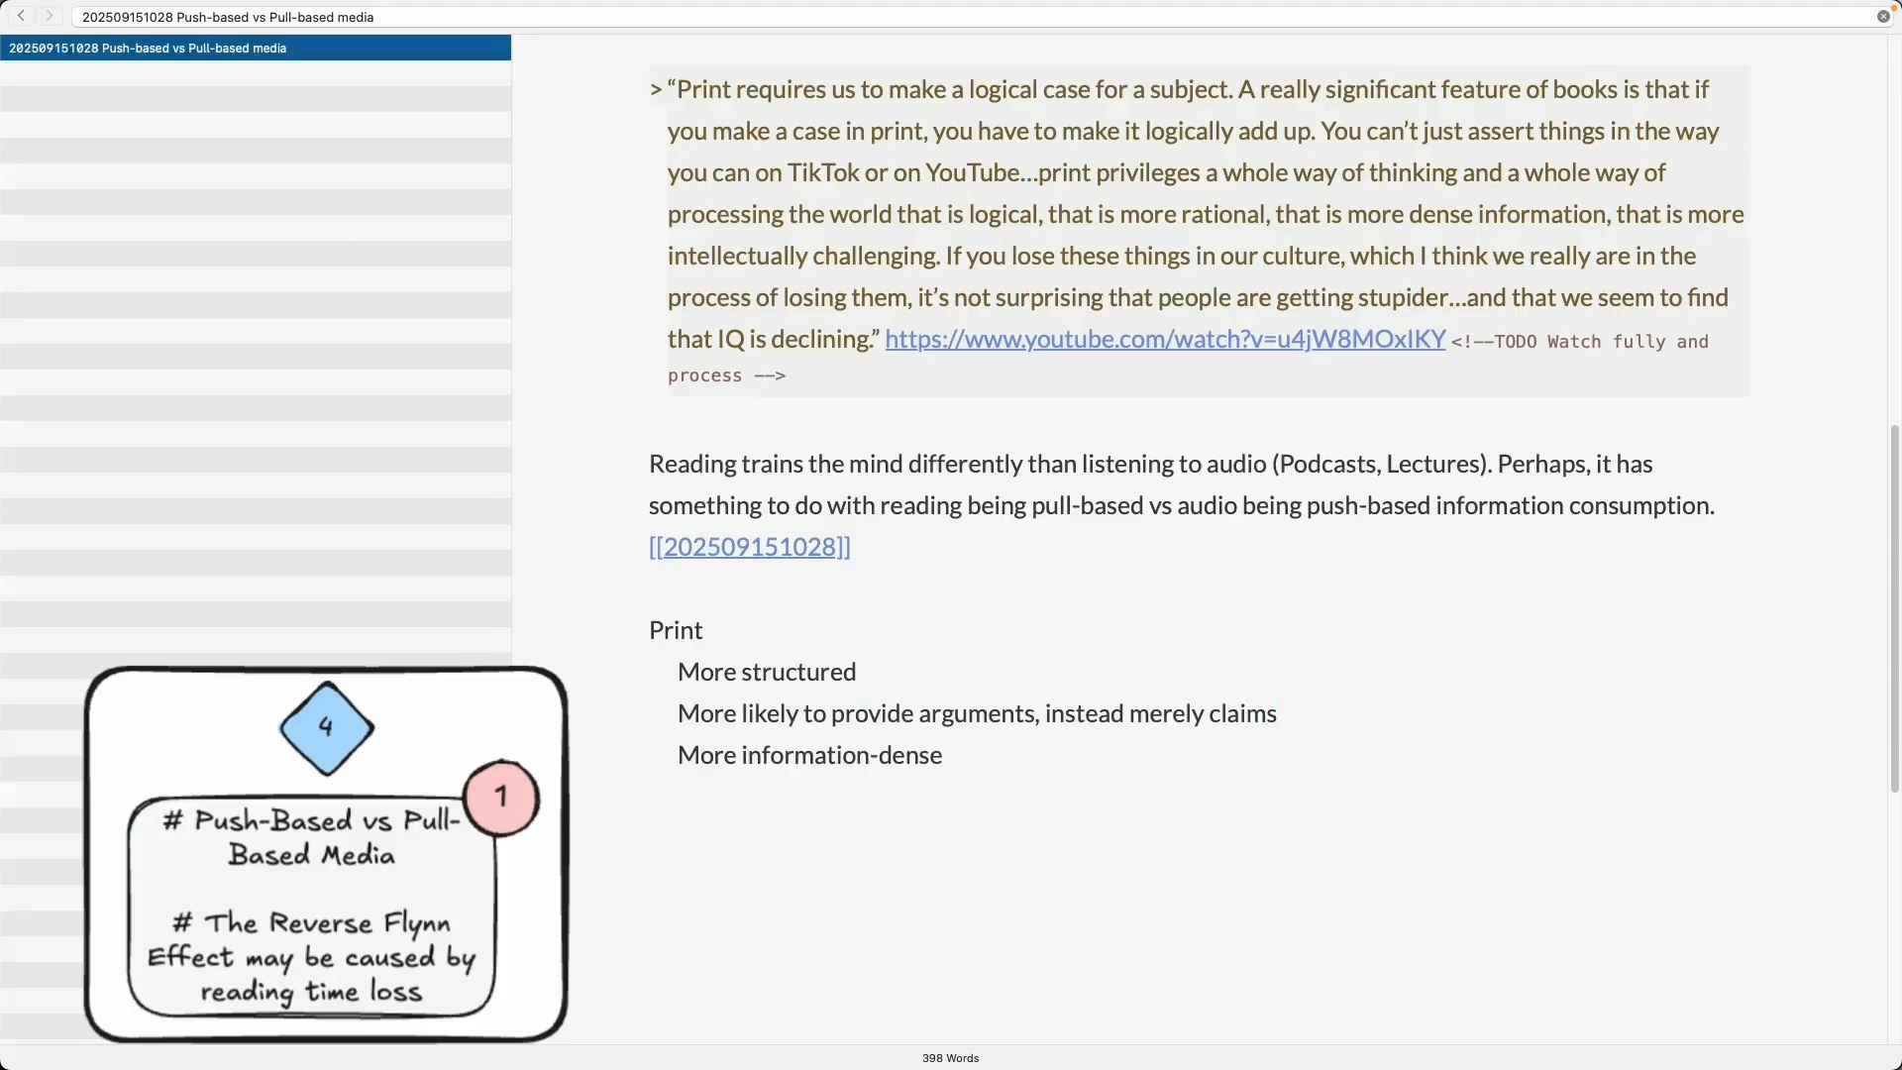
- Add the item 'More intellectuall challenging' and extend the list header to 'Print vs audio-visuell online media'
key("Return")
type("More intellectuall challenging")
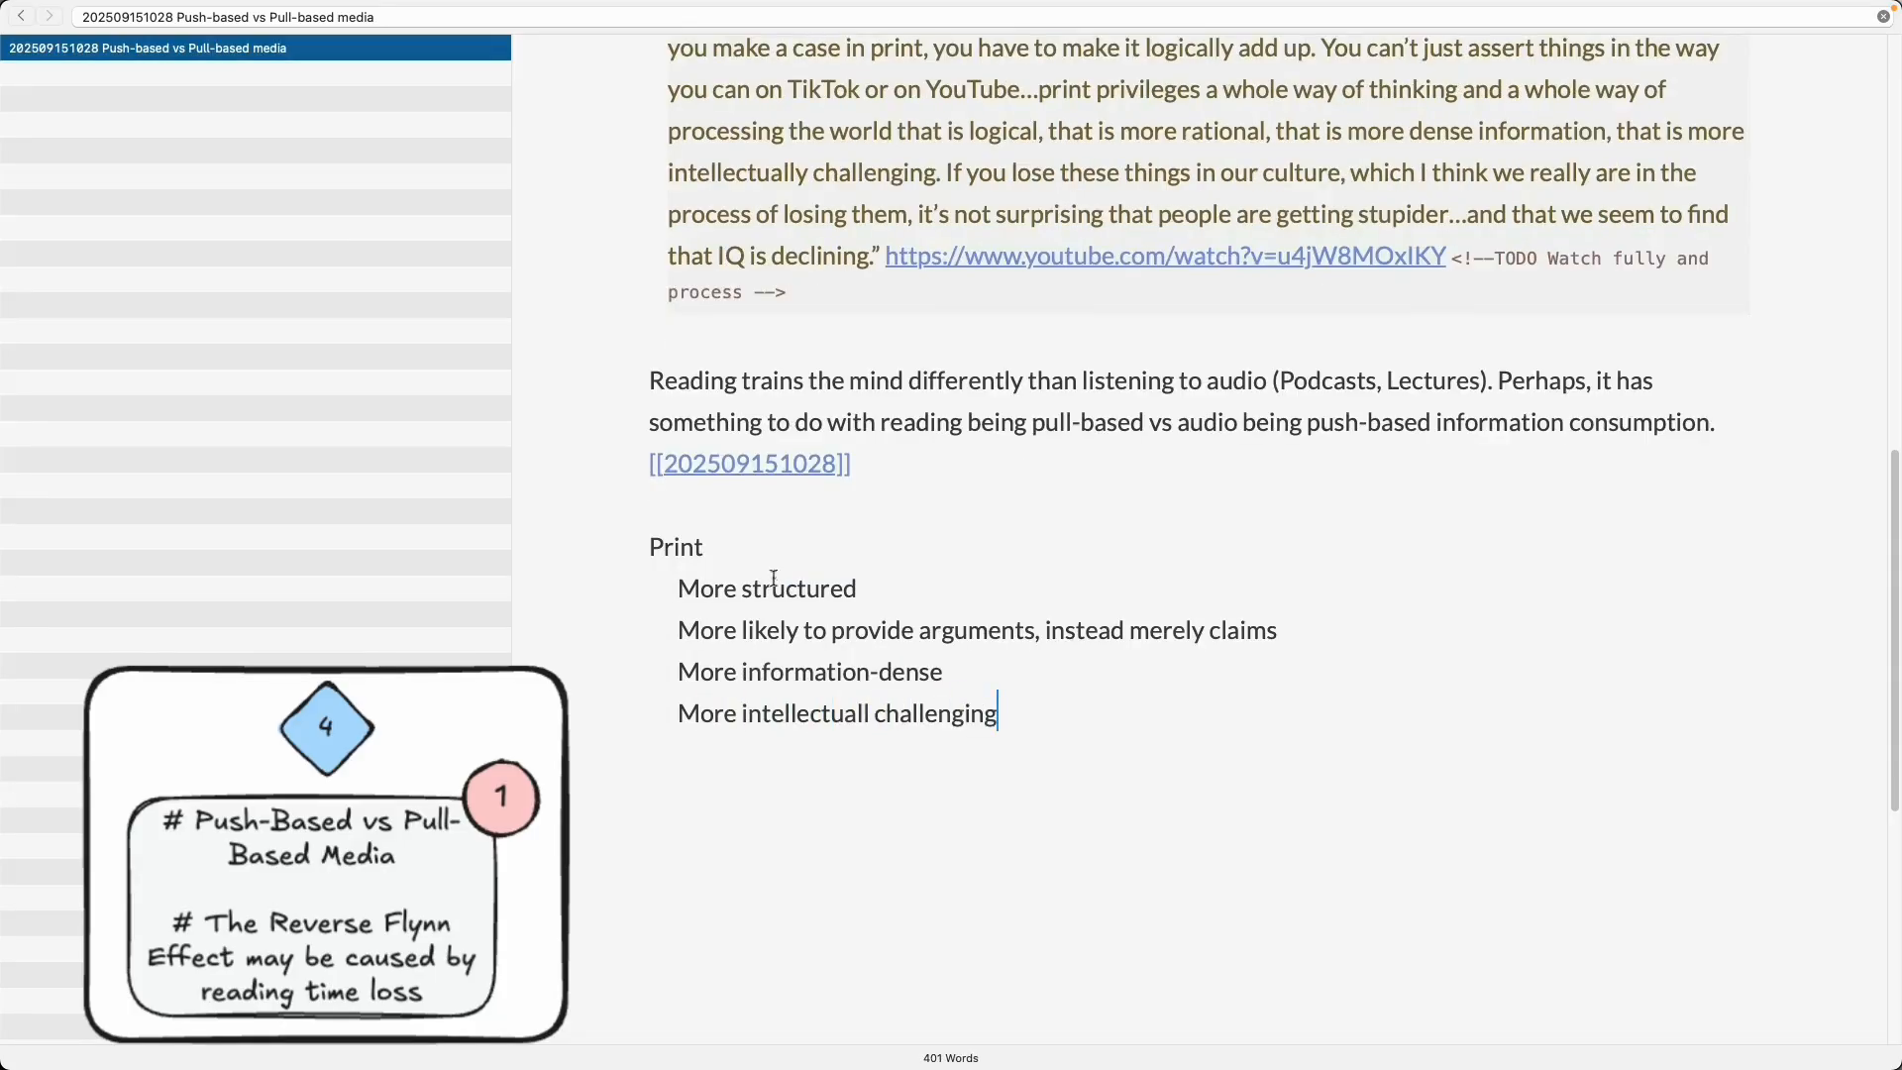
type(" audio-visuell online media")
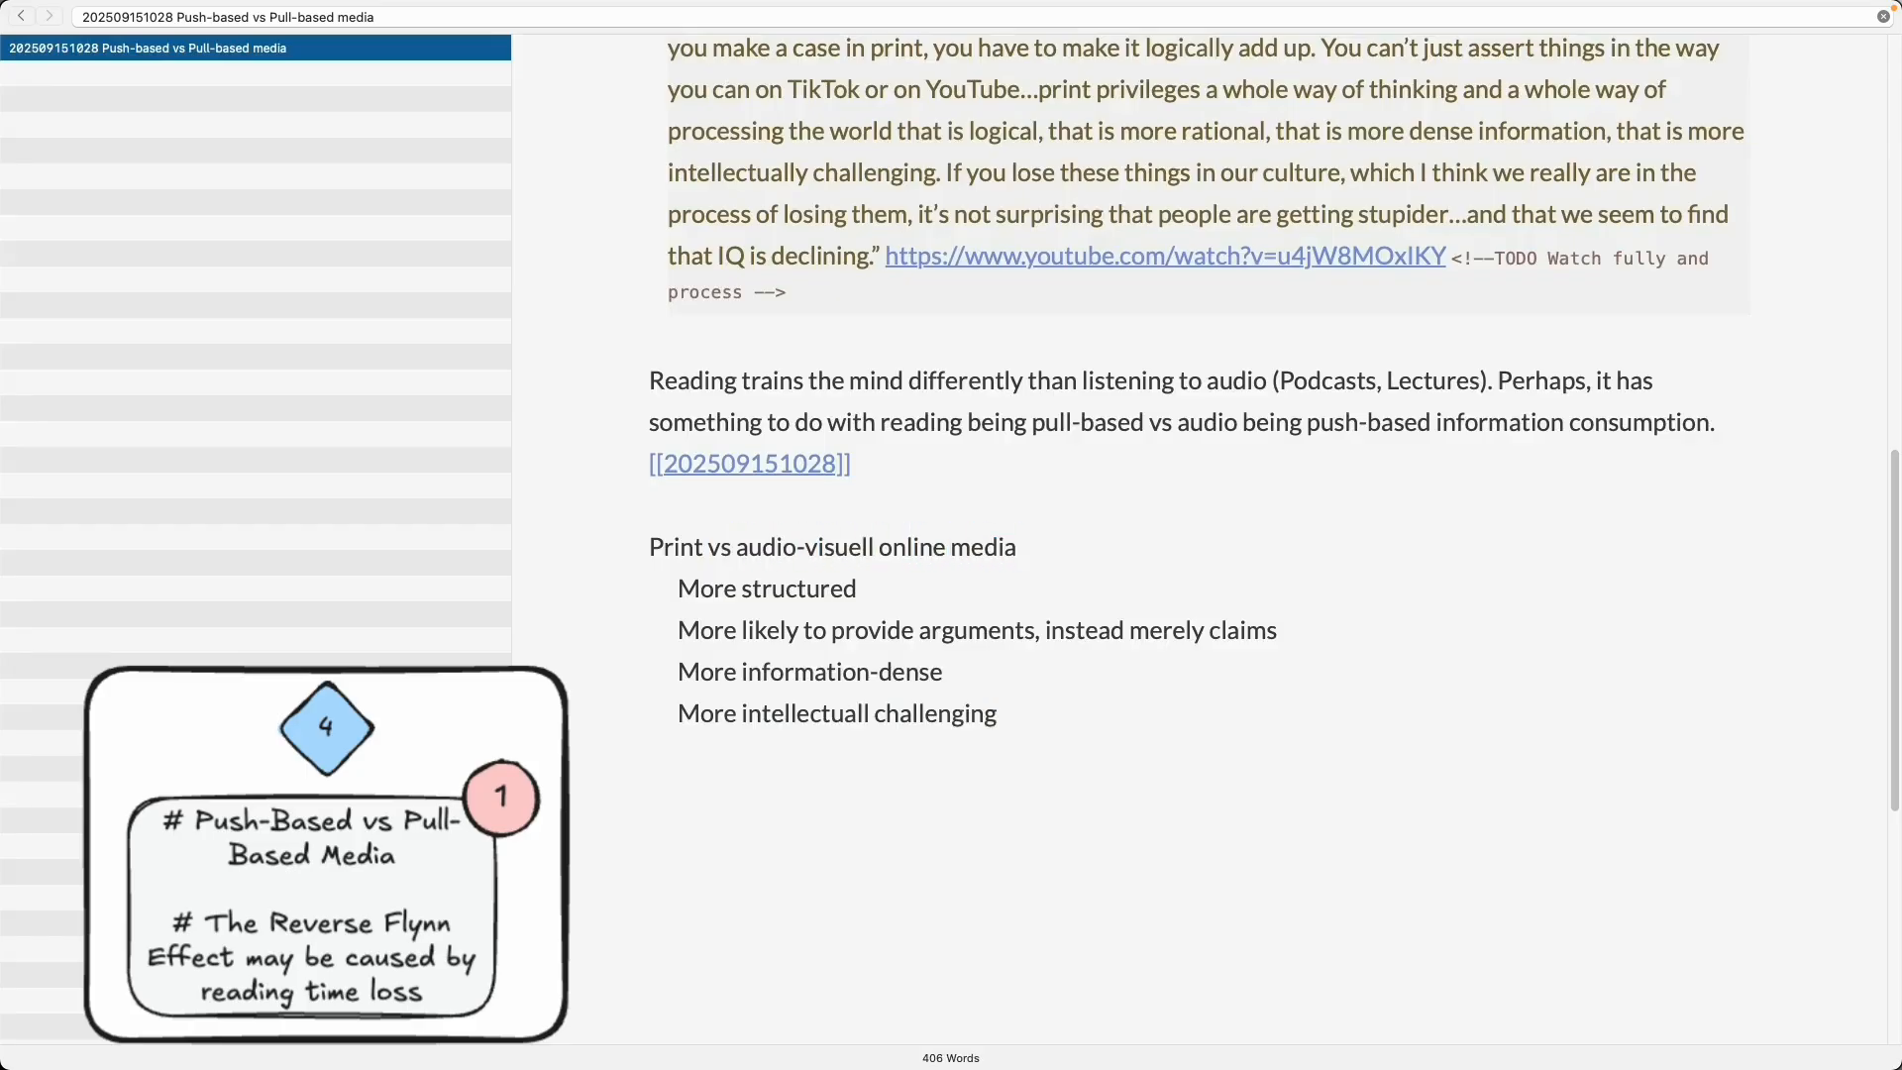
scroll(805, 577, "up", 5)
scroll(811, 602, "down", 4)
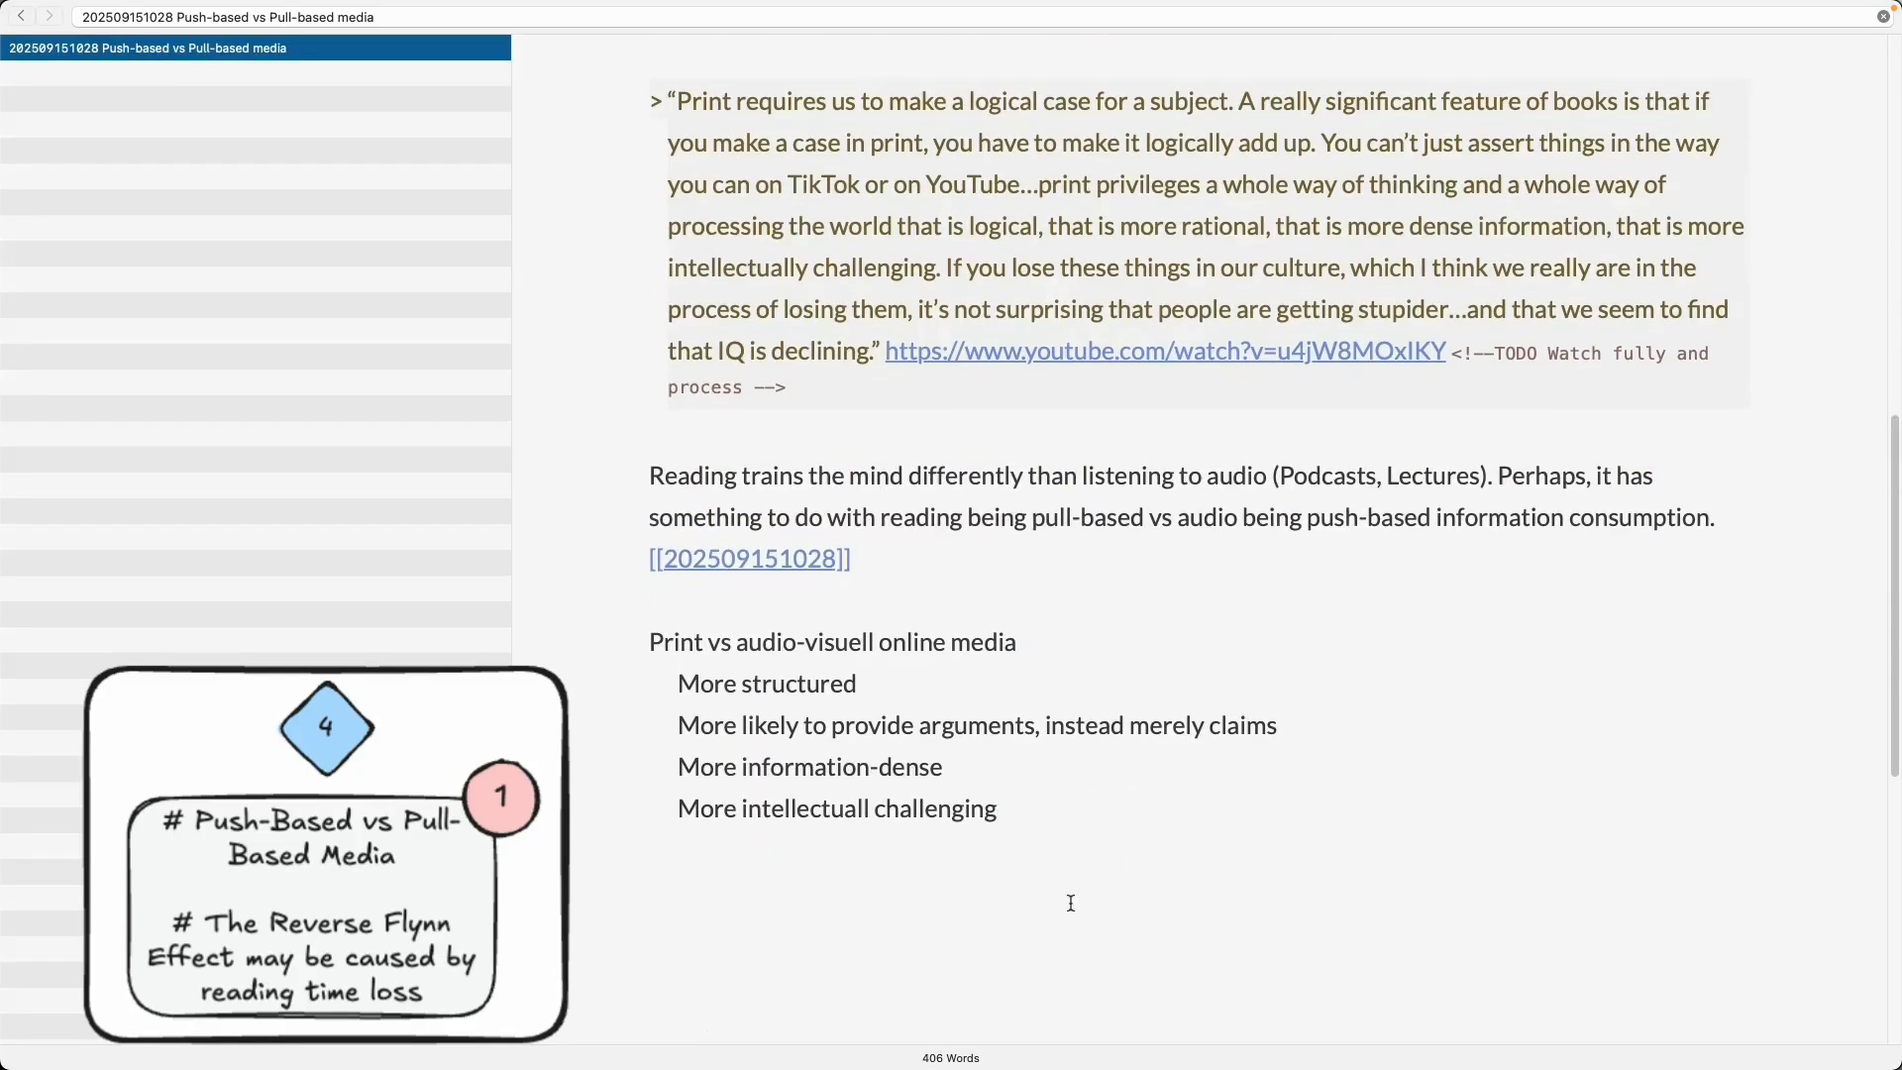
left_click(1061, 838)
scroll(1061, 836, "up", 2)
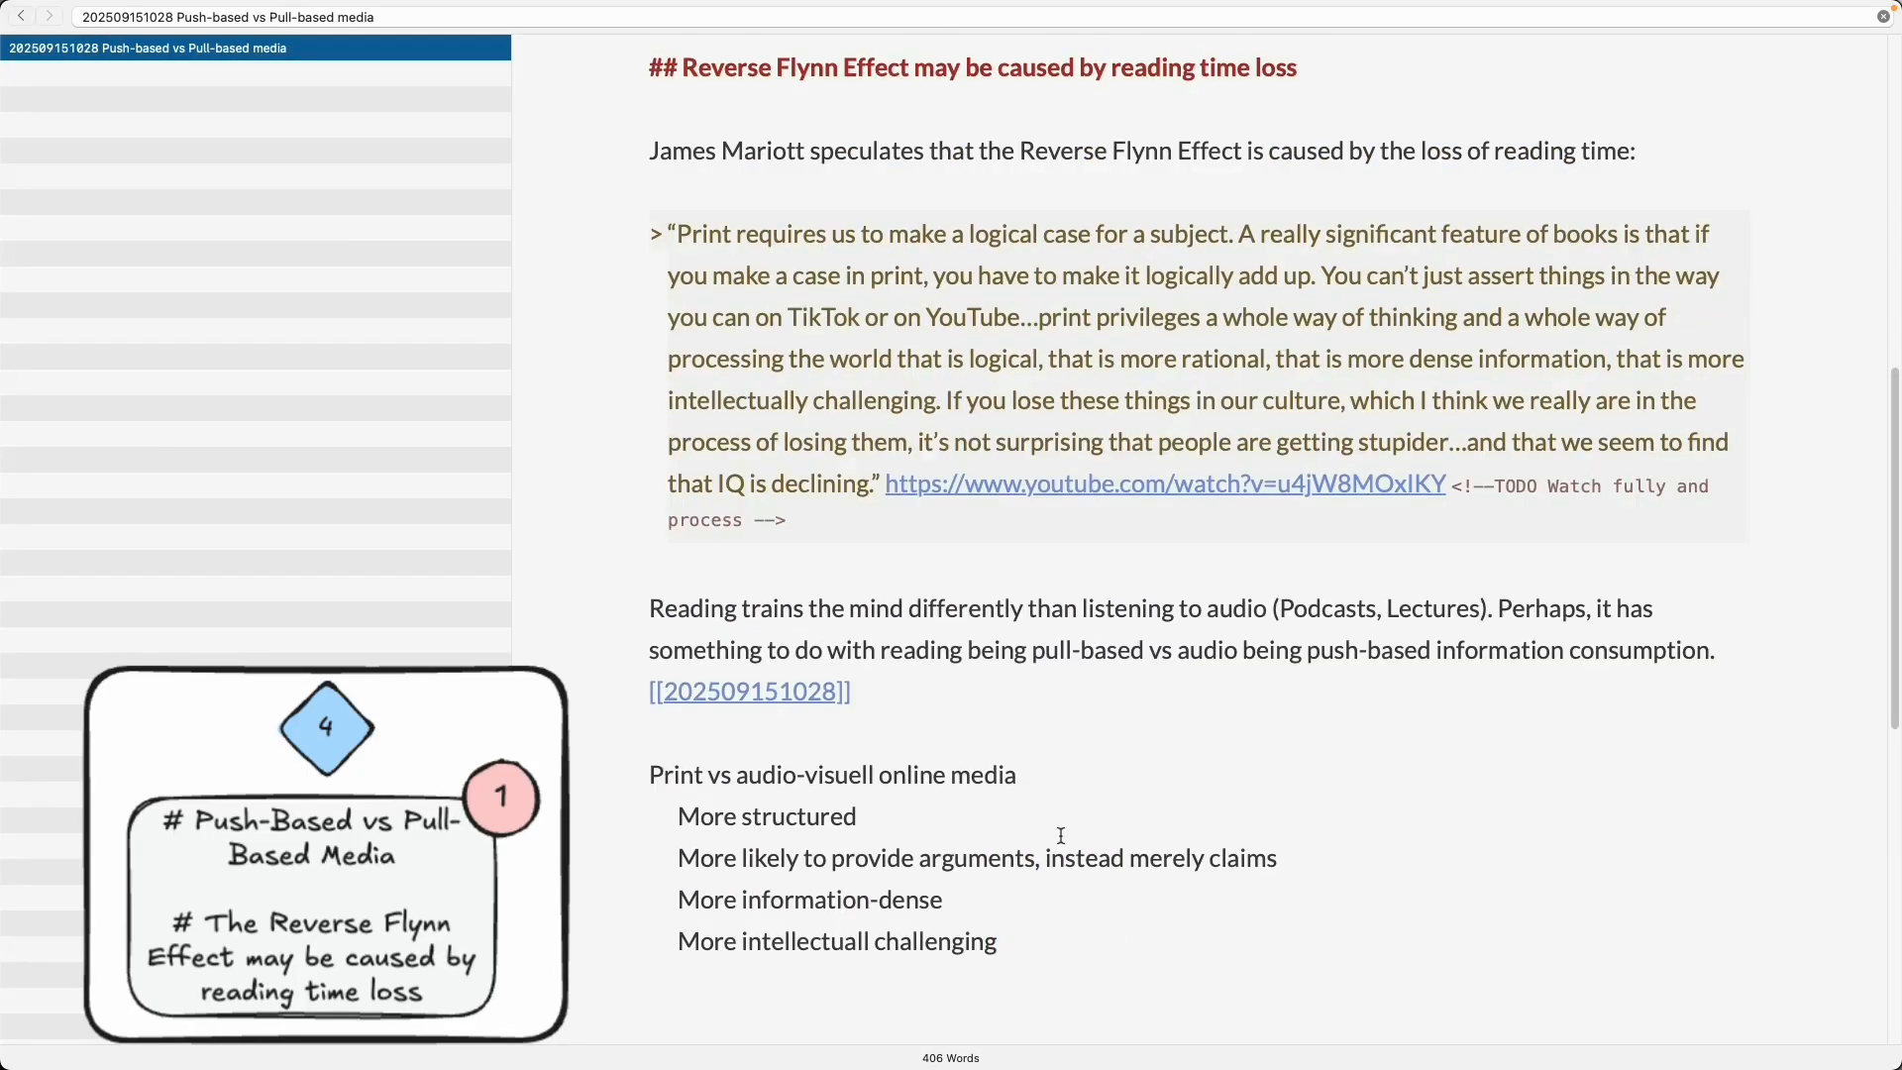
scroll(1061, 835, "down", 1)
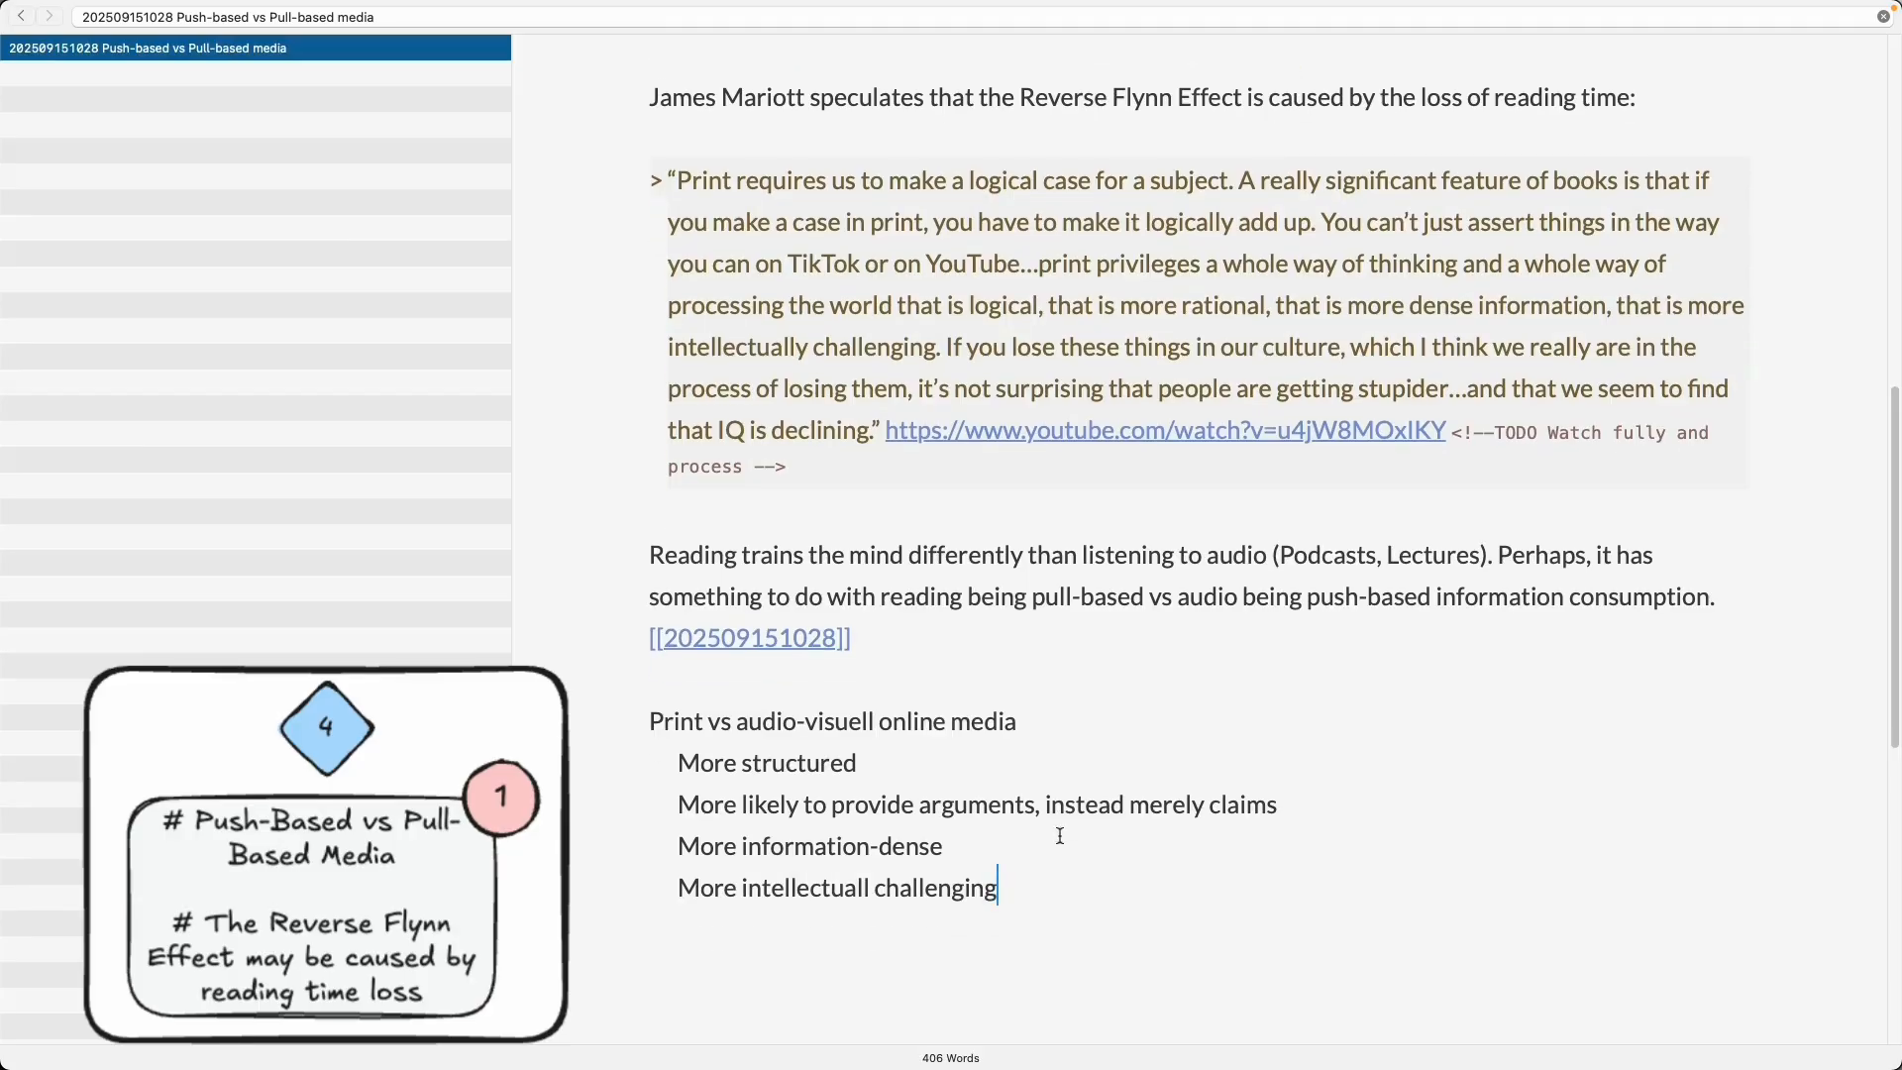
key("Return")
key("Return")
type("Not all of the")
key("super+BackSpace")
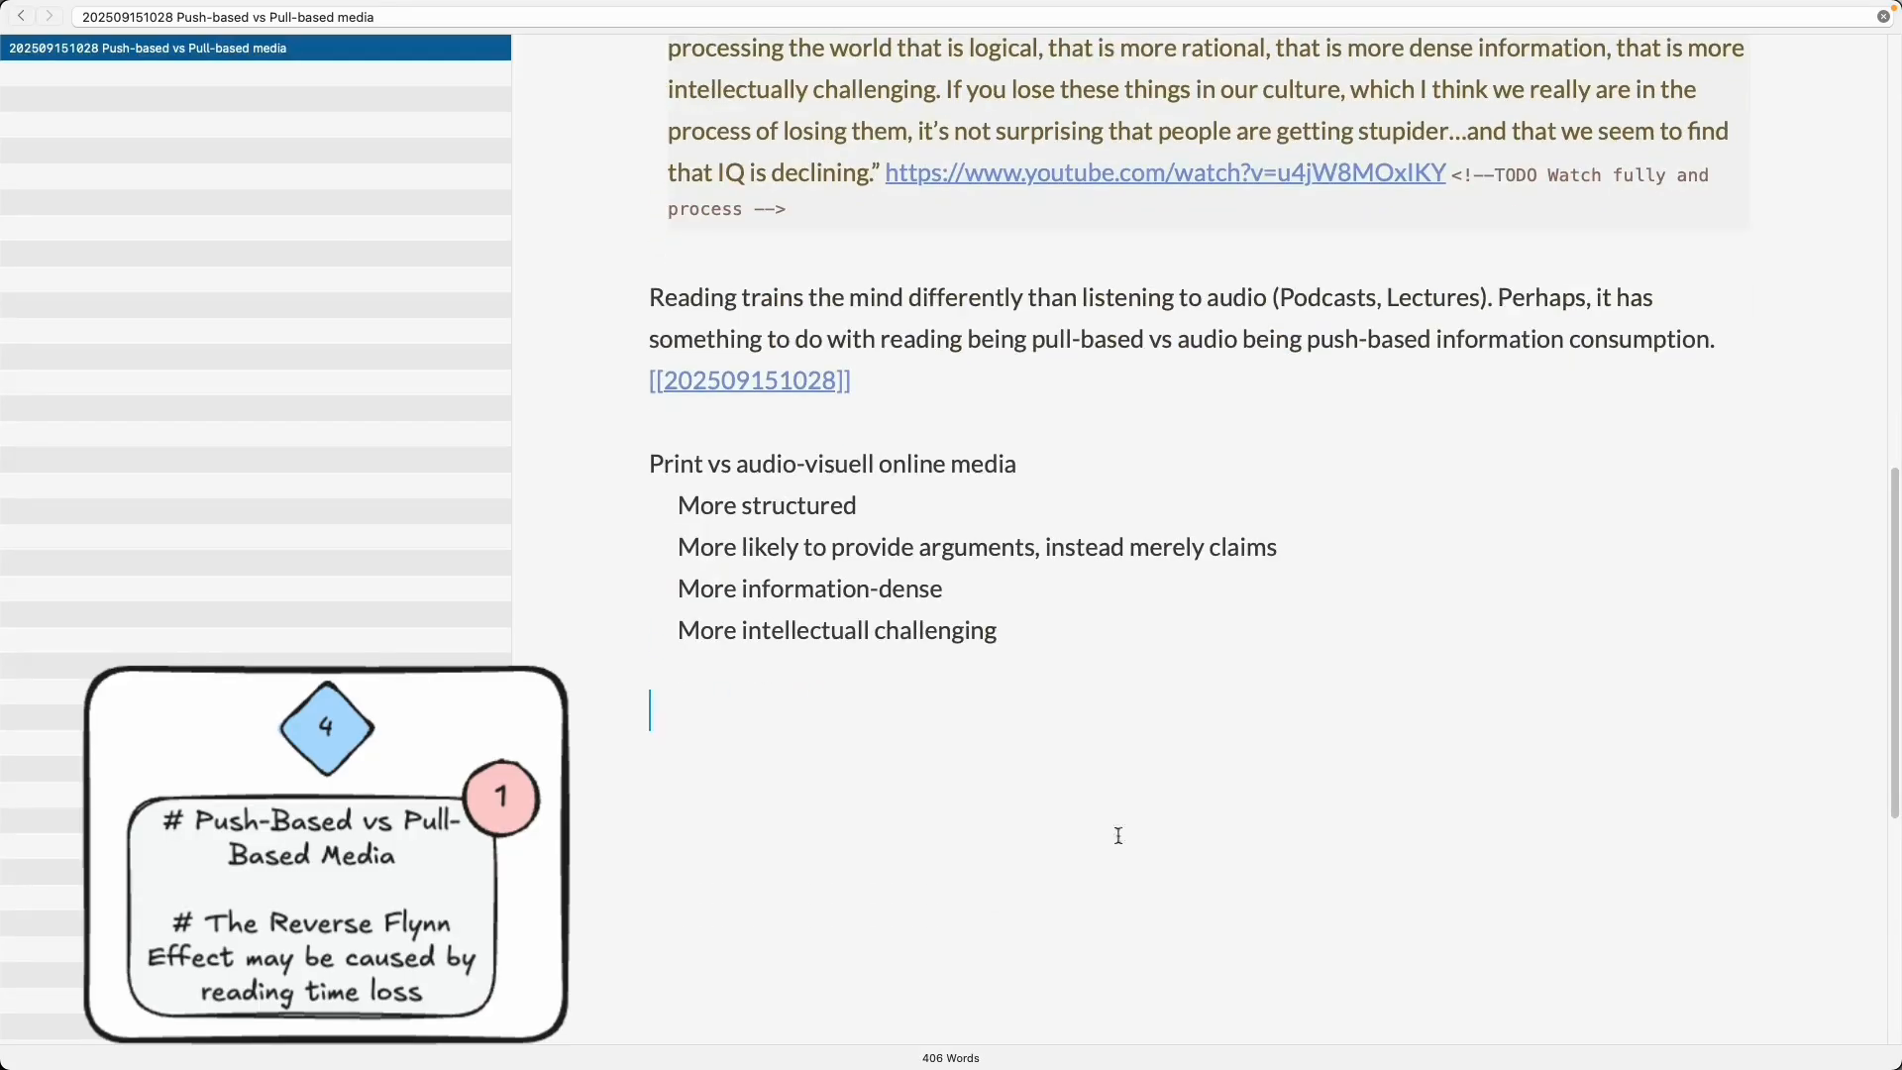
- Cut the Reverse Flynn Effect section and replace its heading with the sentence 'Losing reading time might cause a drop in IQ'
scroll(1119, 835, "up", 5)
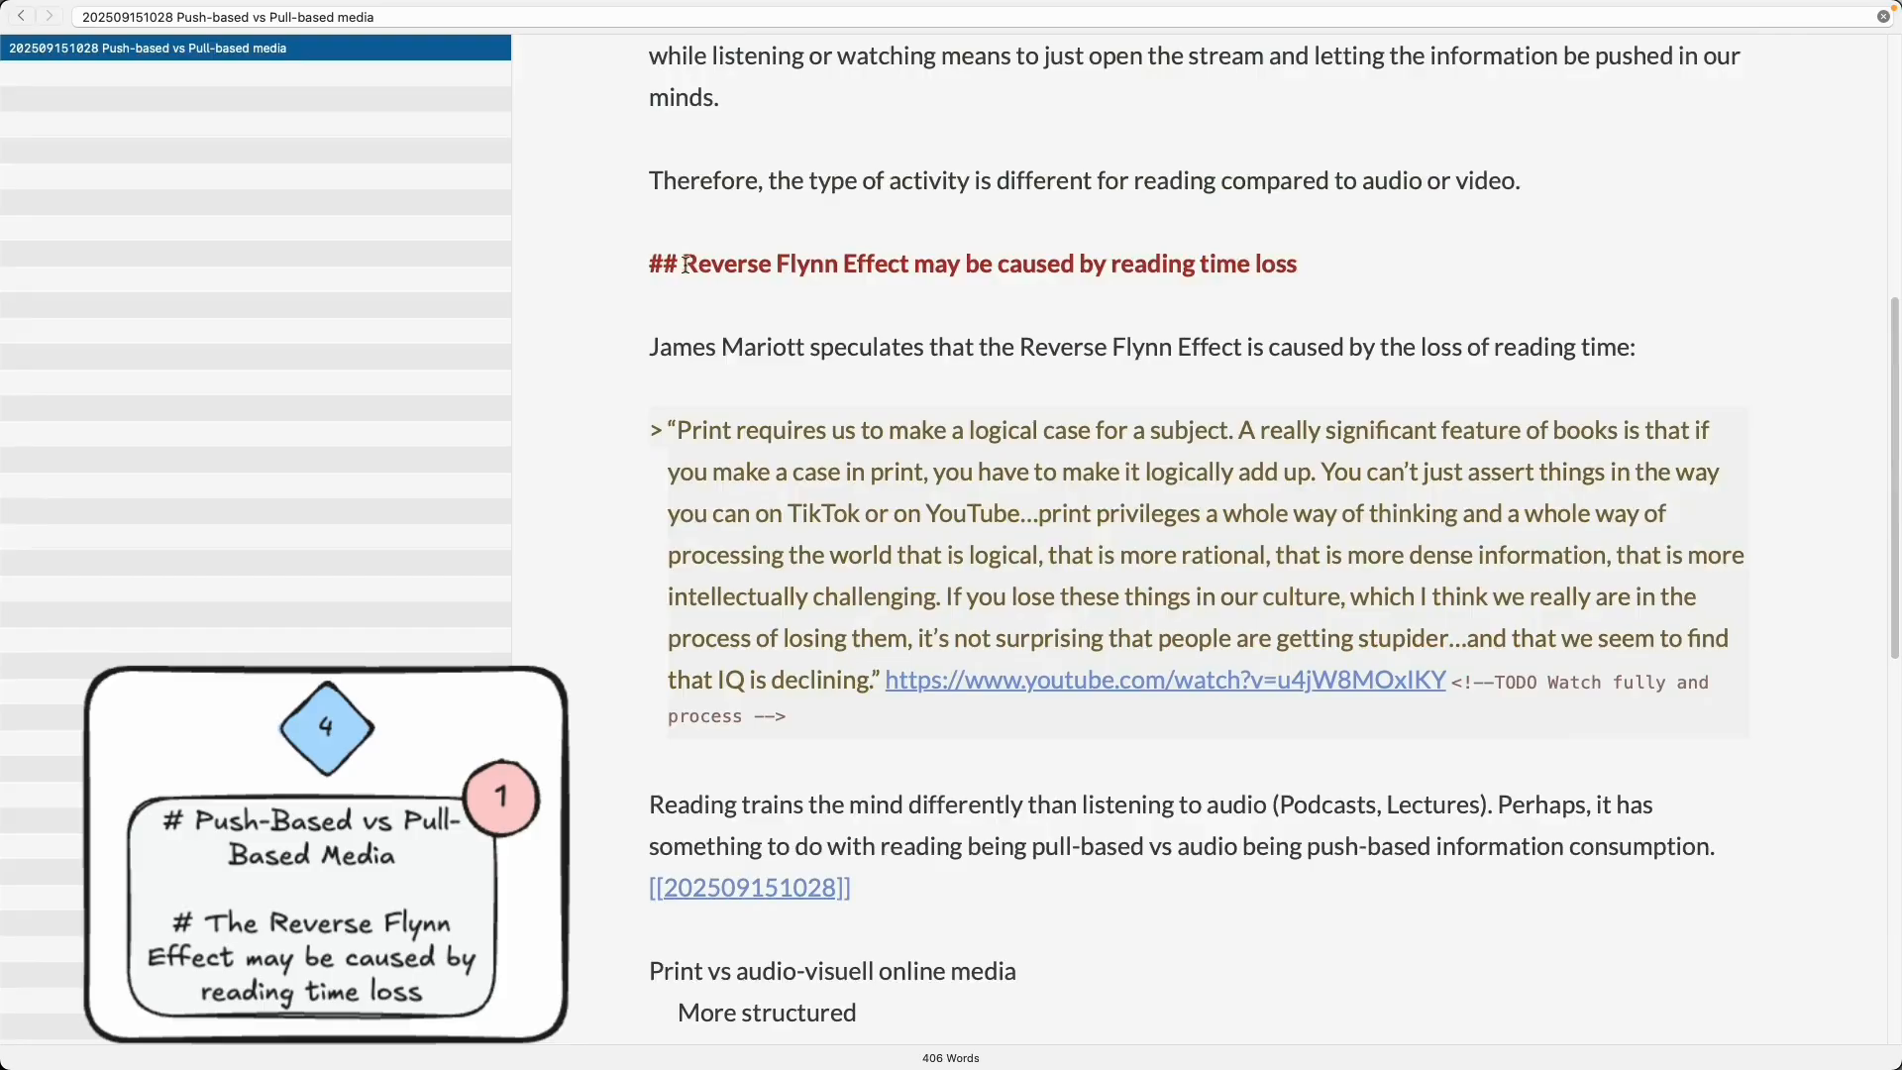
left_click(685, 264)
key("super+shift+Down")
key("super+x")
left_click_drag(684, 481, 613, 477)
key("BackSpace")
type("Lso")
key("BackSpace")
key("BackSpace")
type("osing reading tim")
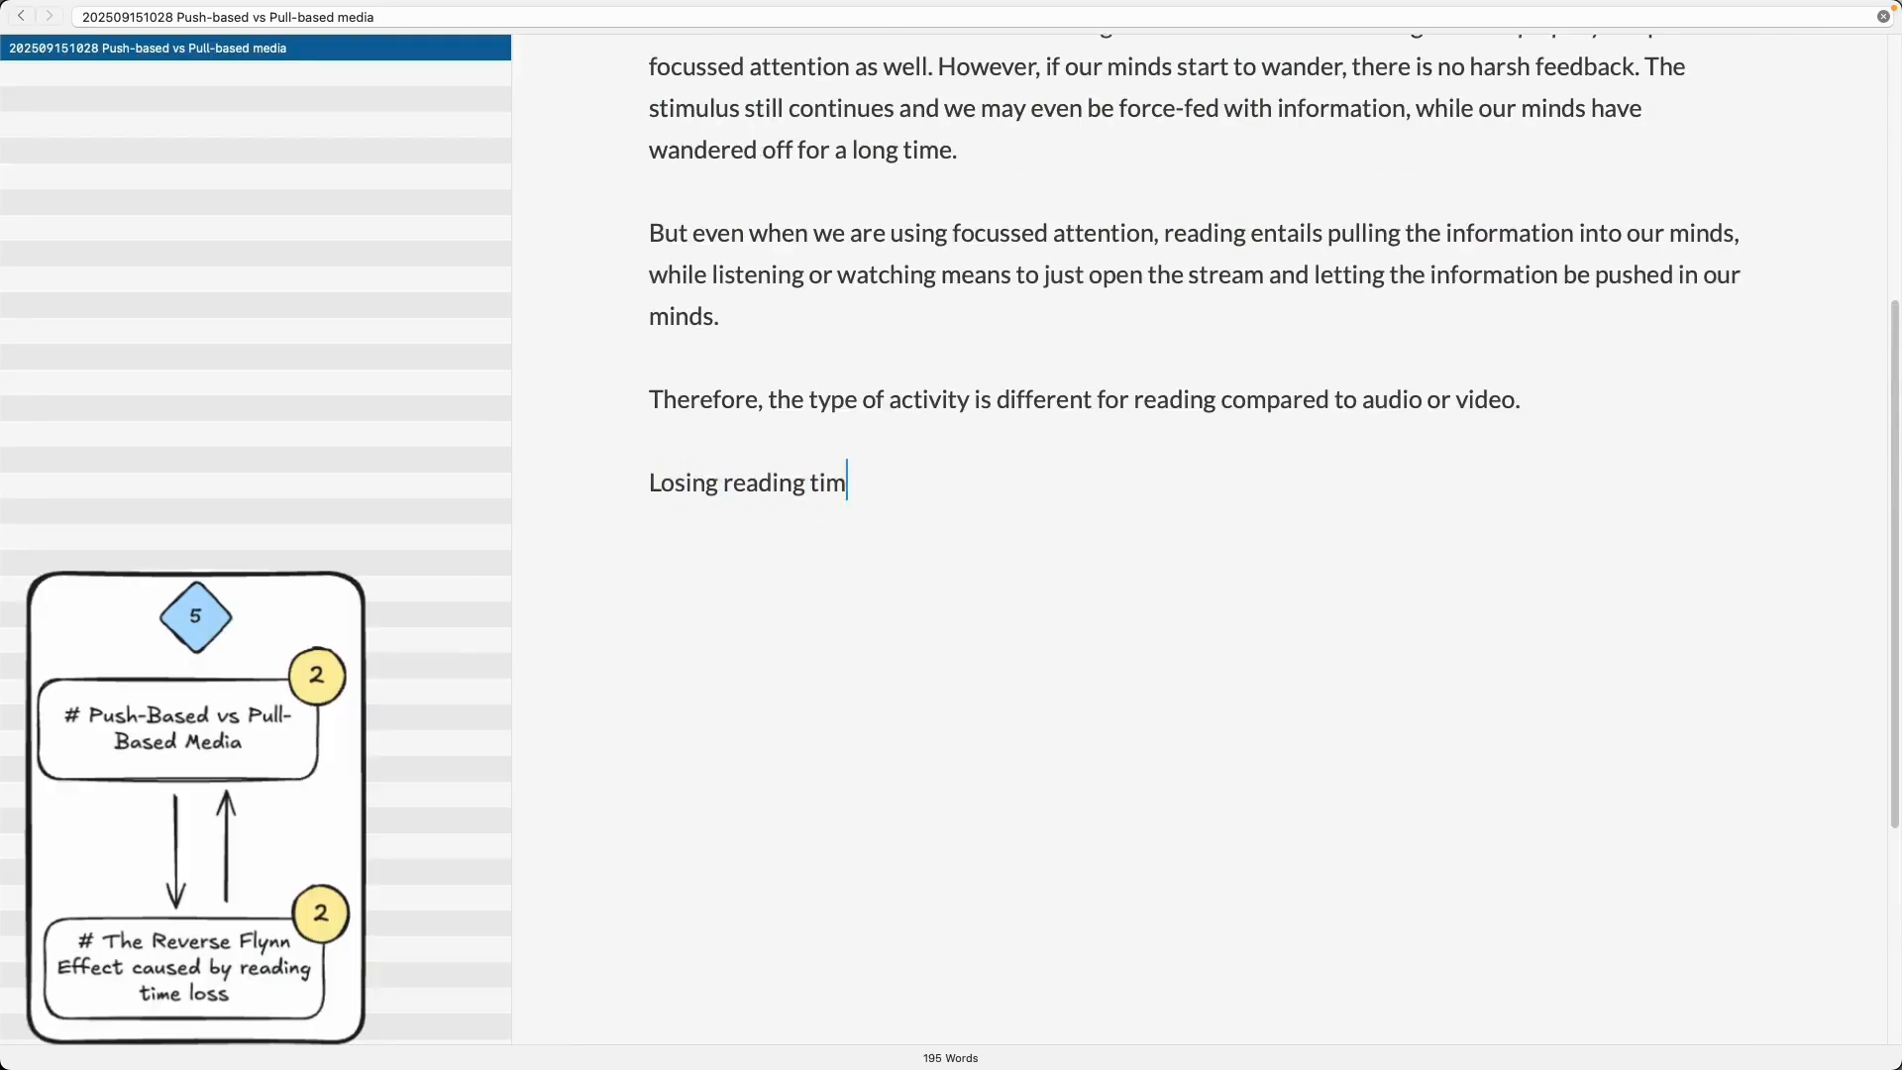
type("e")
type(" might cause a drop in IQ.")
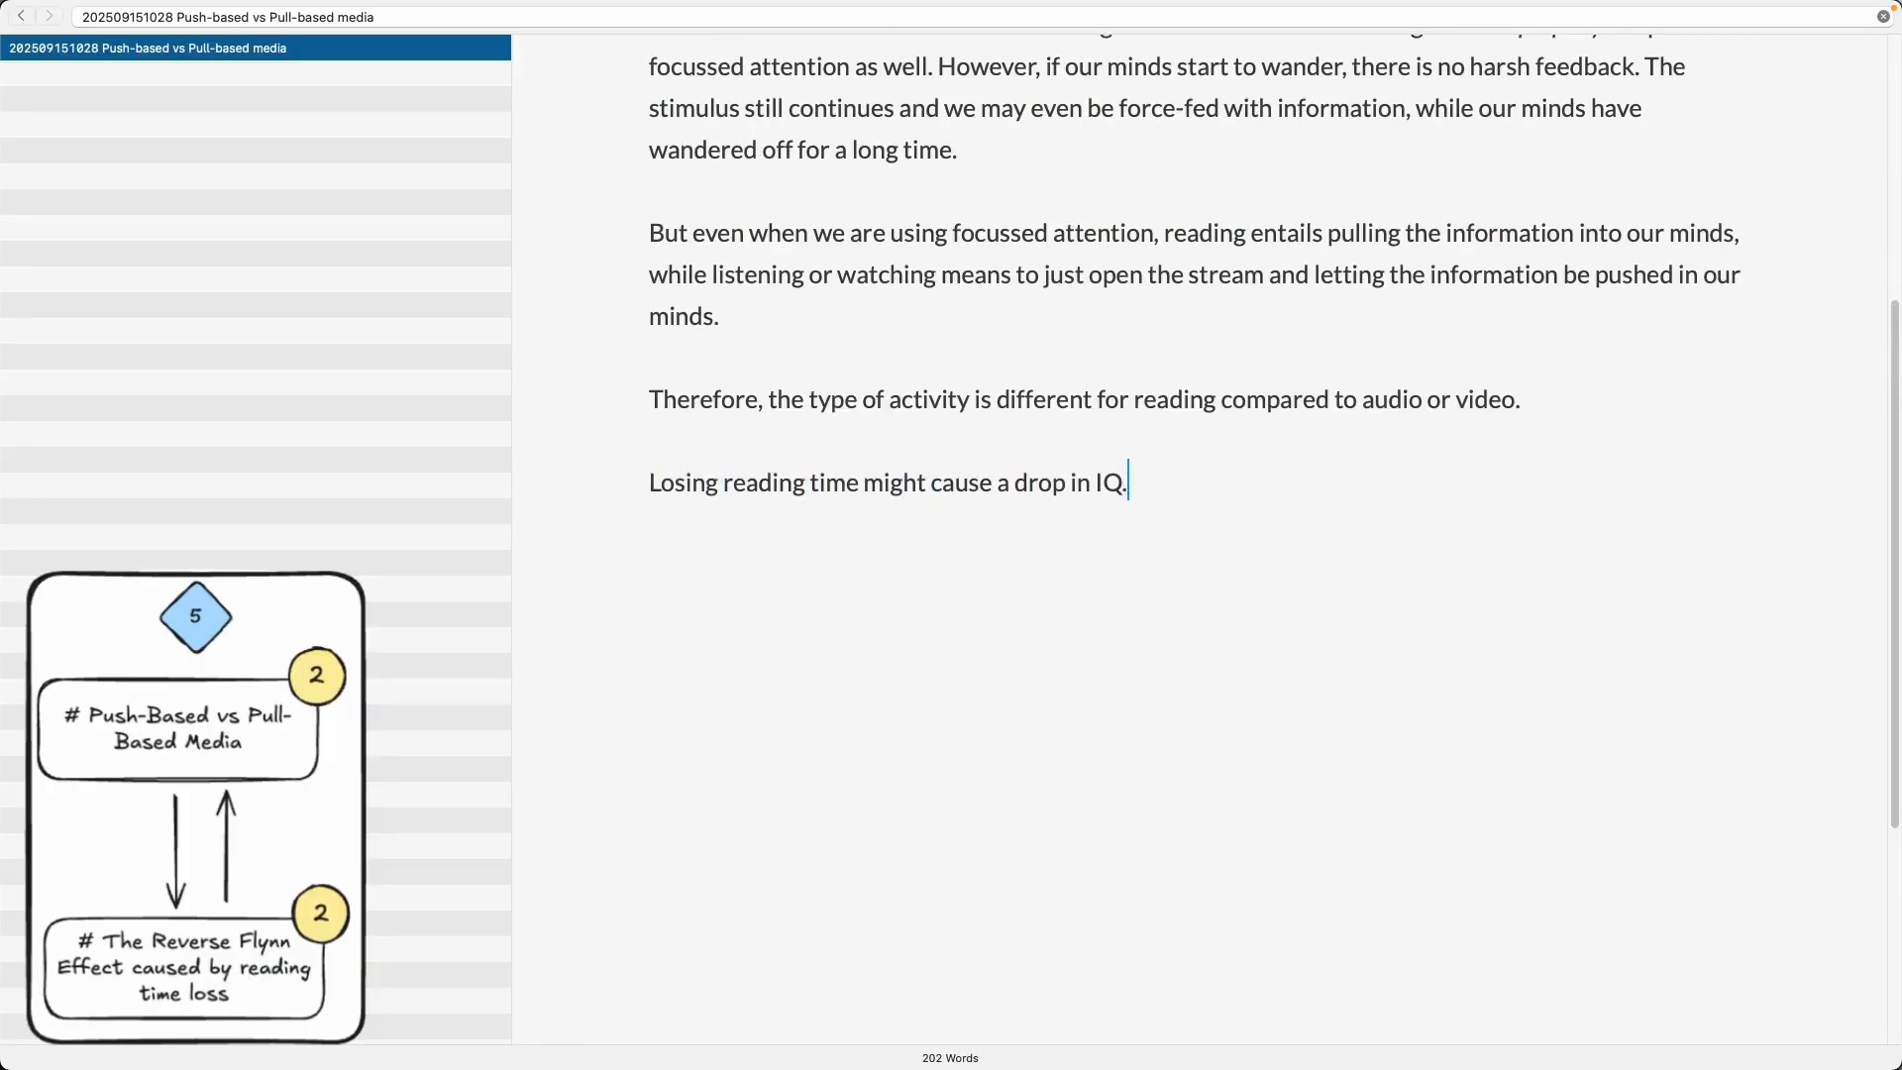
- Append a link to a new note titled 'Reverse Flynn Effect caused by reading time loss' after that sentence
key("super+v")
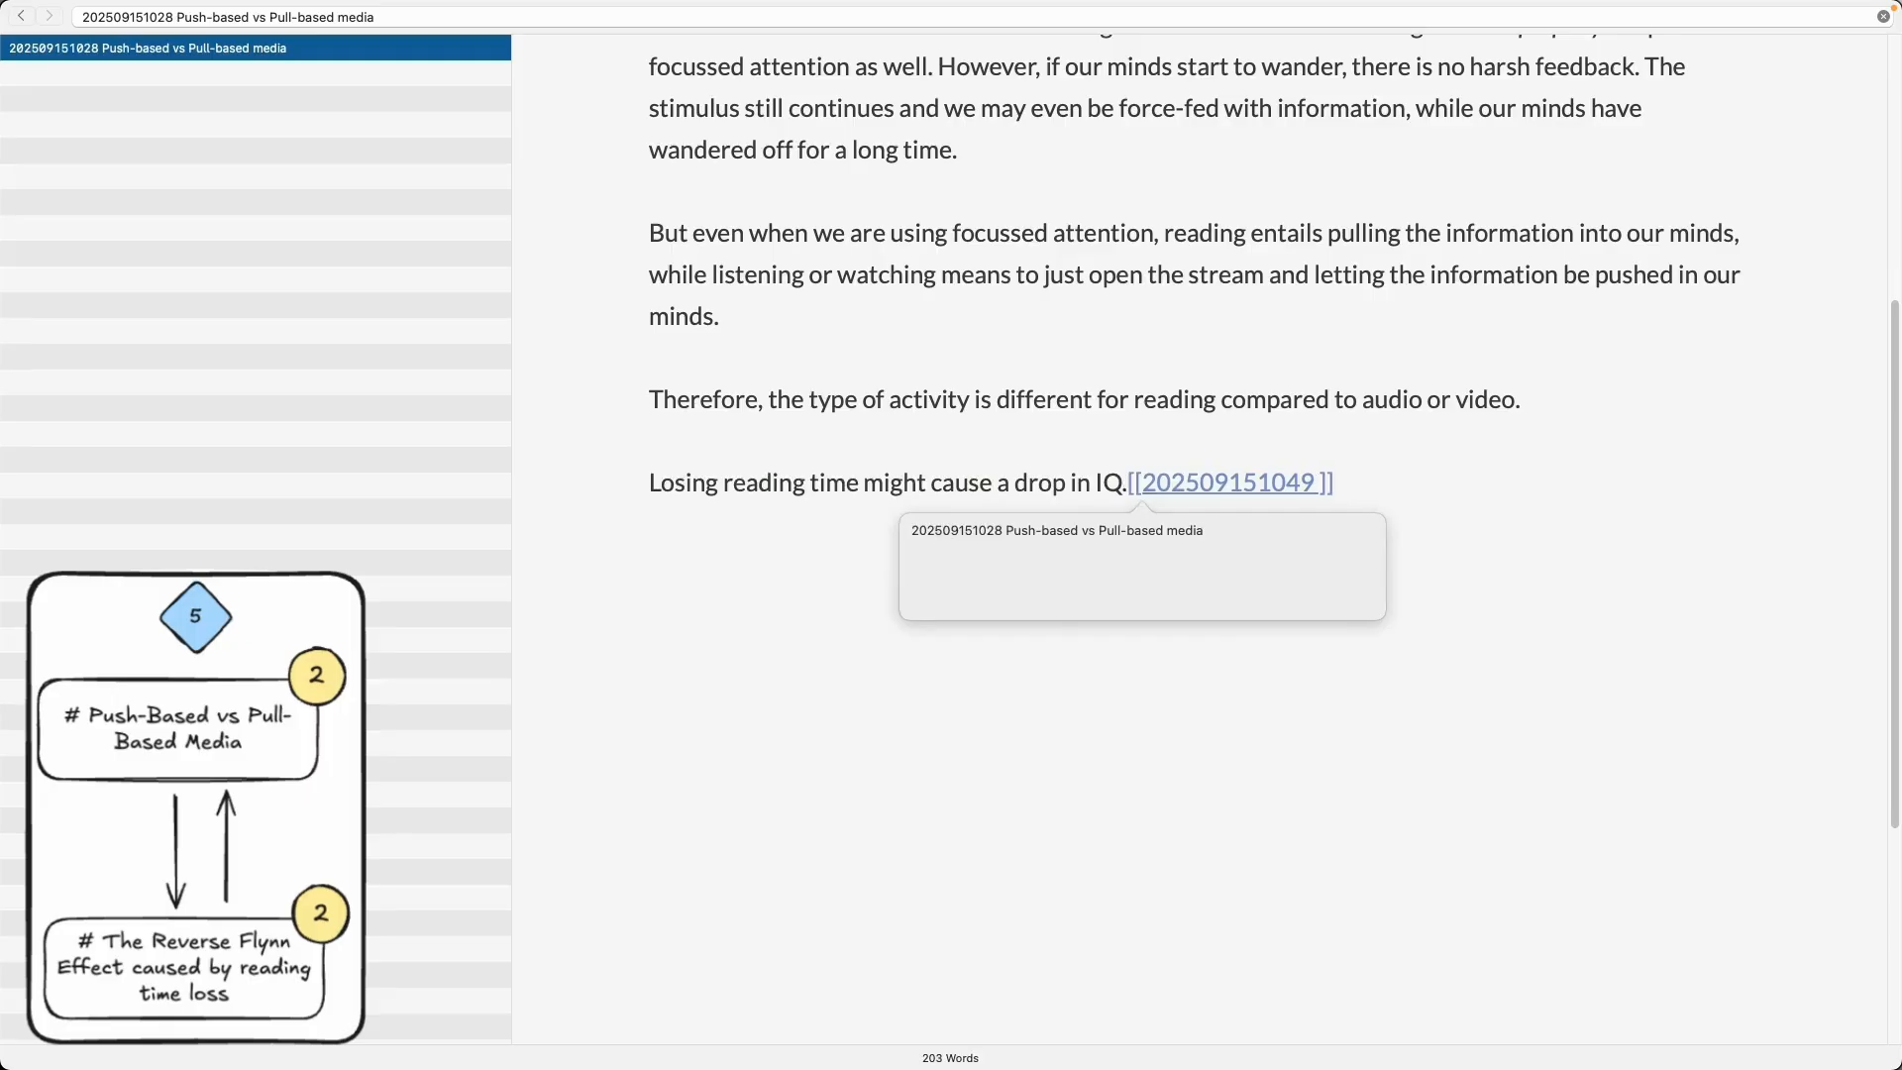
type("Reverse Flynn Effect inv")
key("BackSpace")
key("BackSpace")
key("BackSpace")
type("caused by reading t")
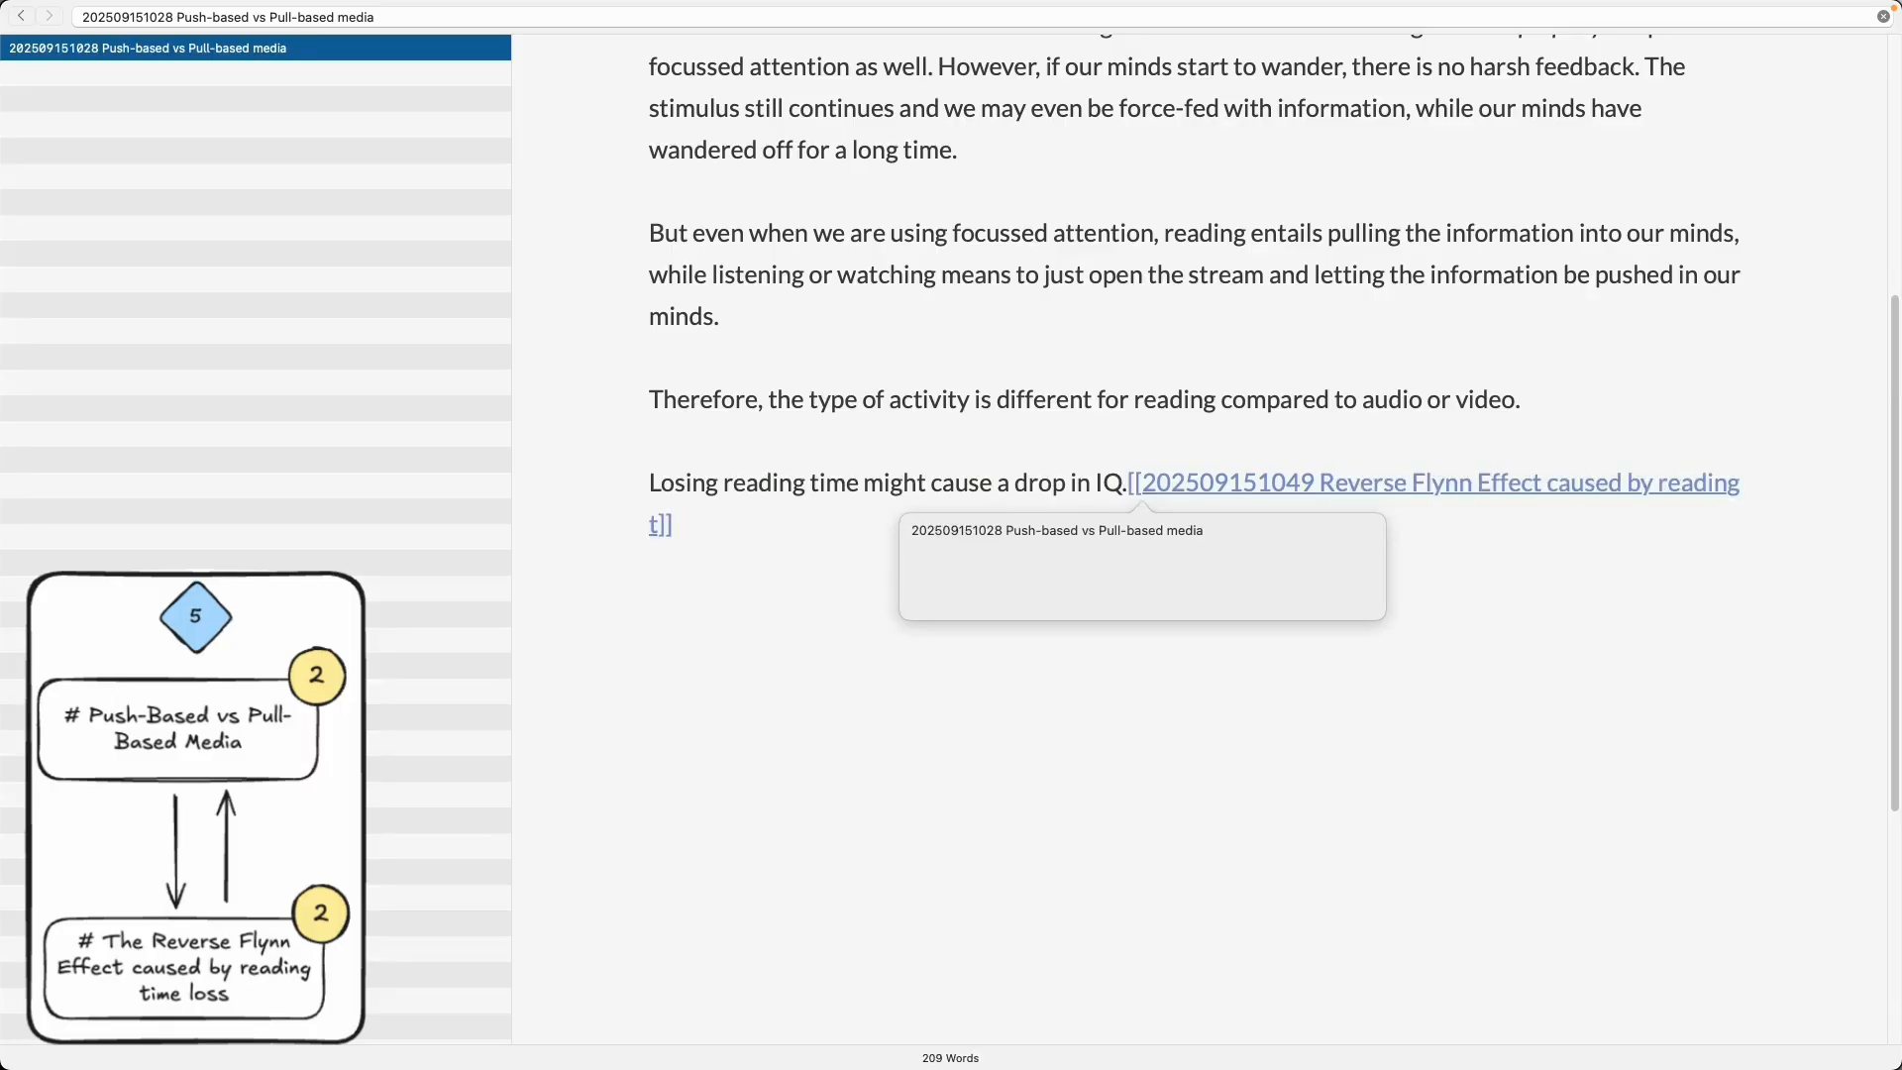
type("ime loss")
left_click(705, 536)
key("super+c")
key("super+Up")
type("#")
key("super+v")
key("Return")
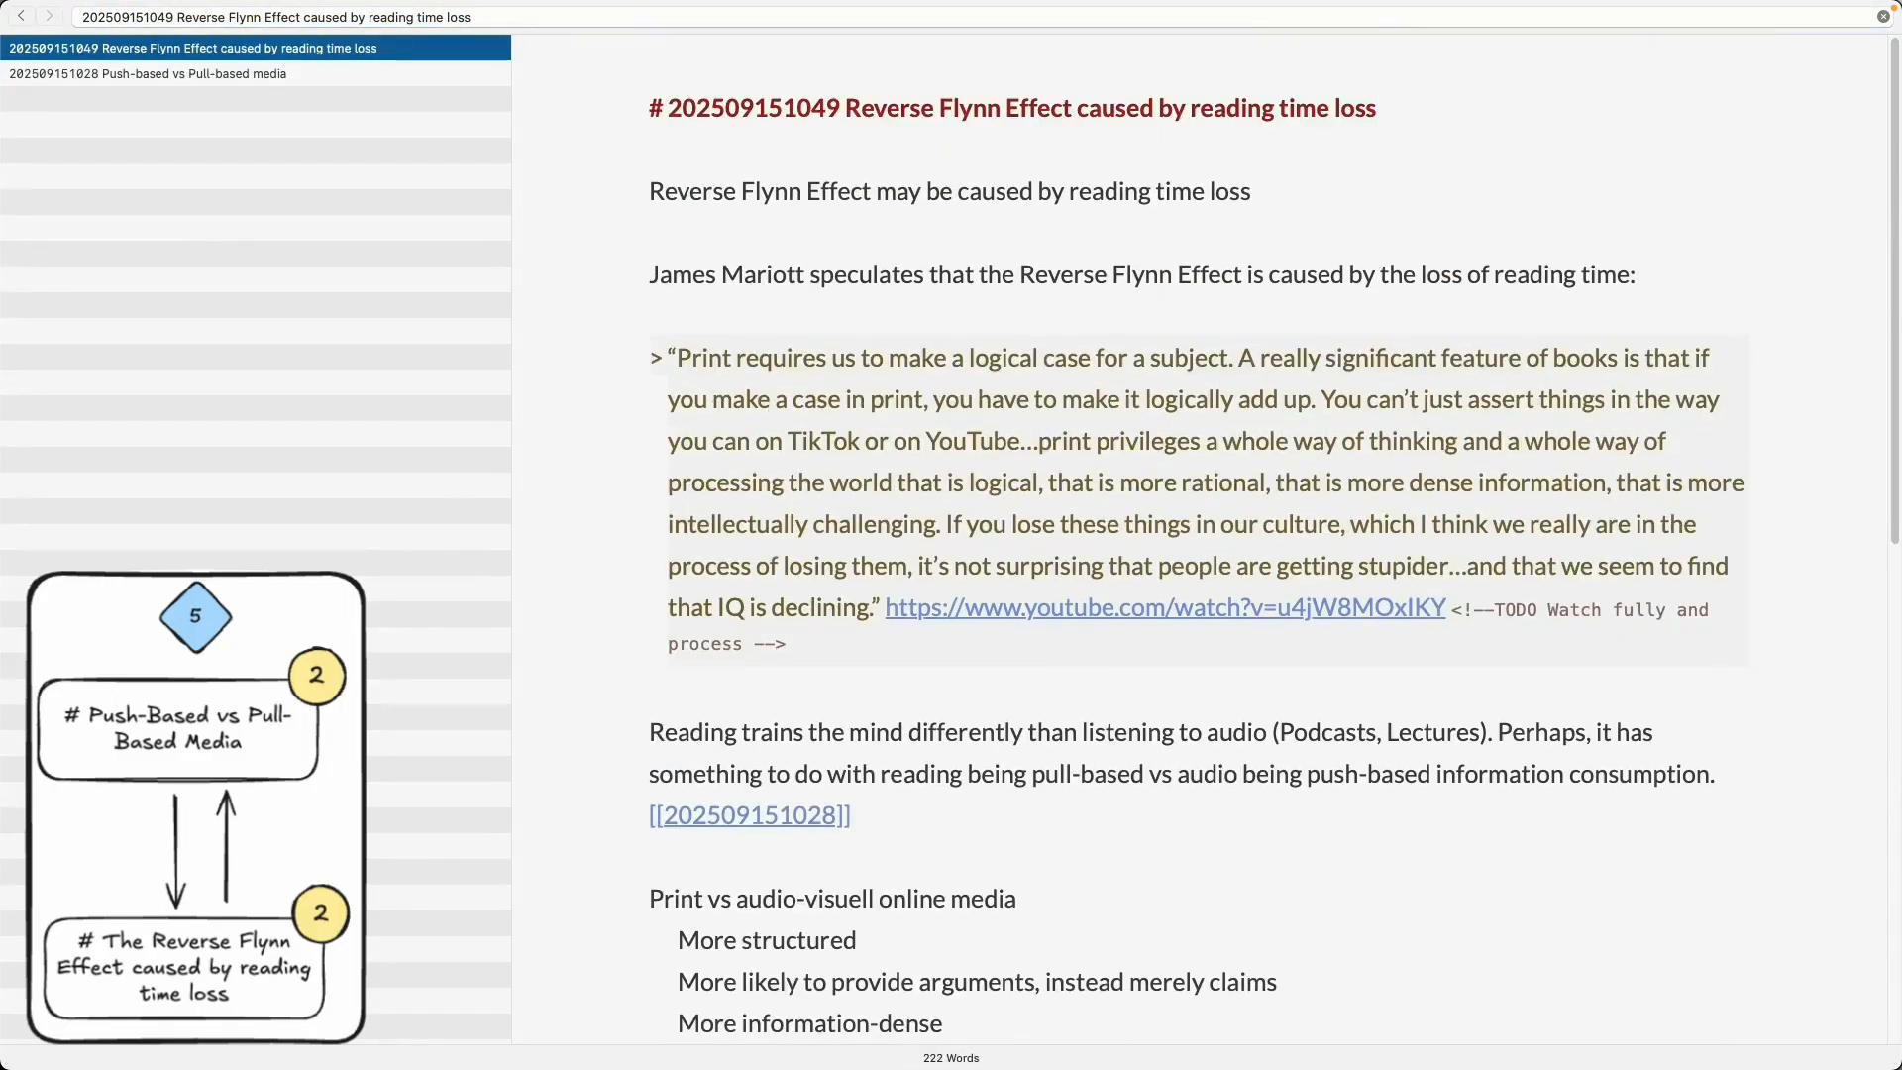
- Add the tags '#ReferseFlynnEffect #Reading' under the new note's heading
type("#ReverseFlynnEffect #Reading")
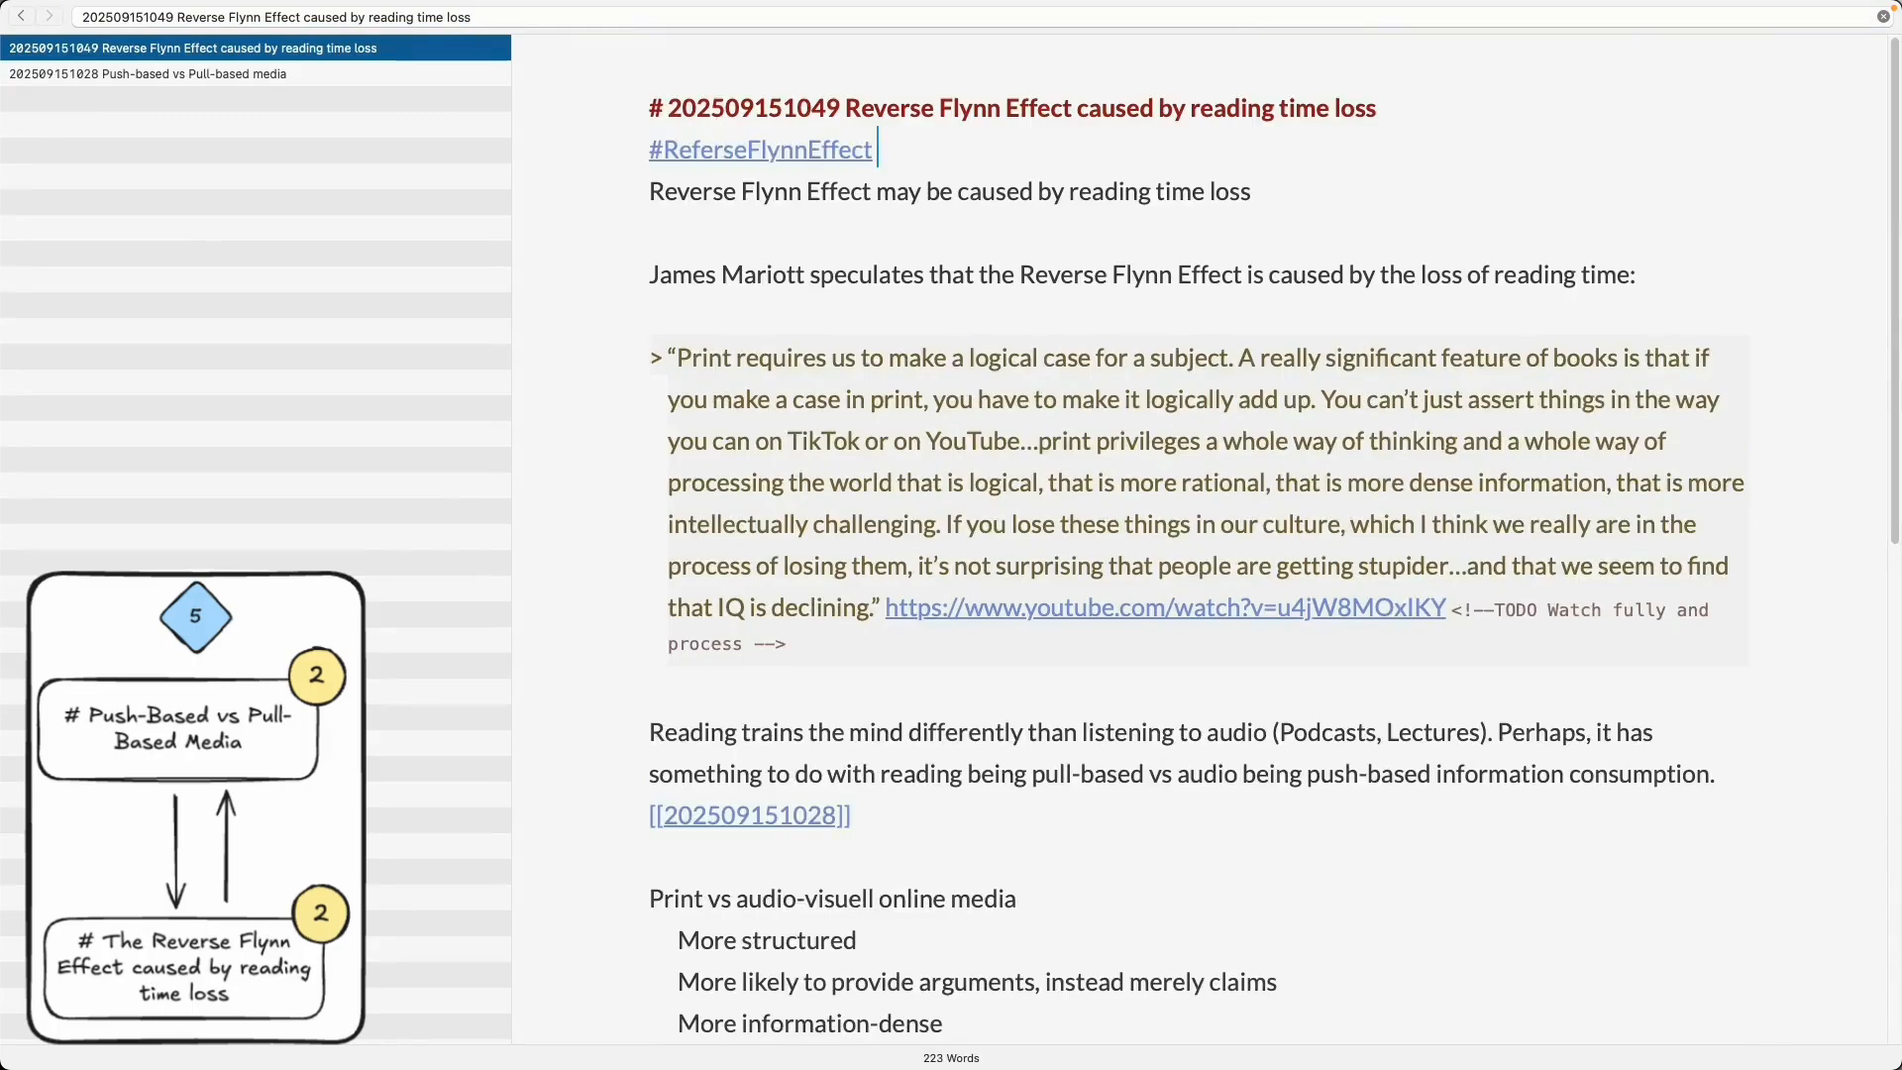
scroll(850, 617, "down", 2)
scroll(851, 617, "up", 3)
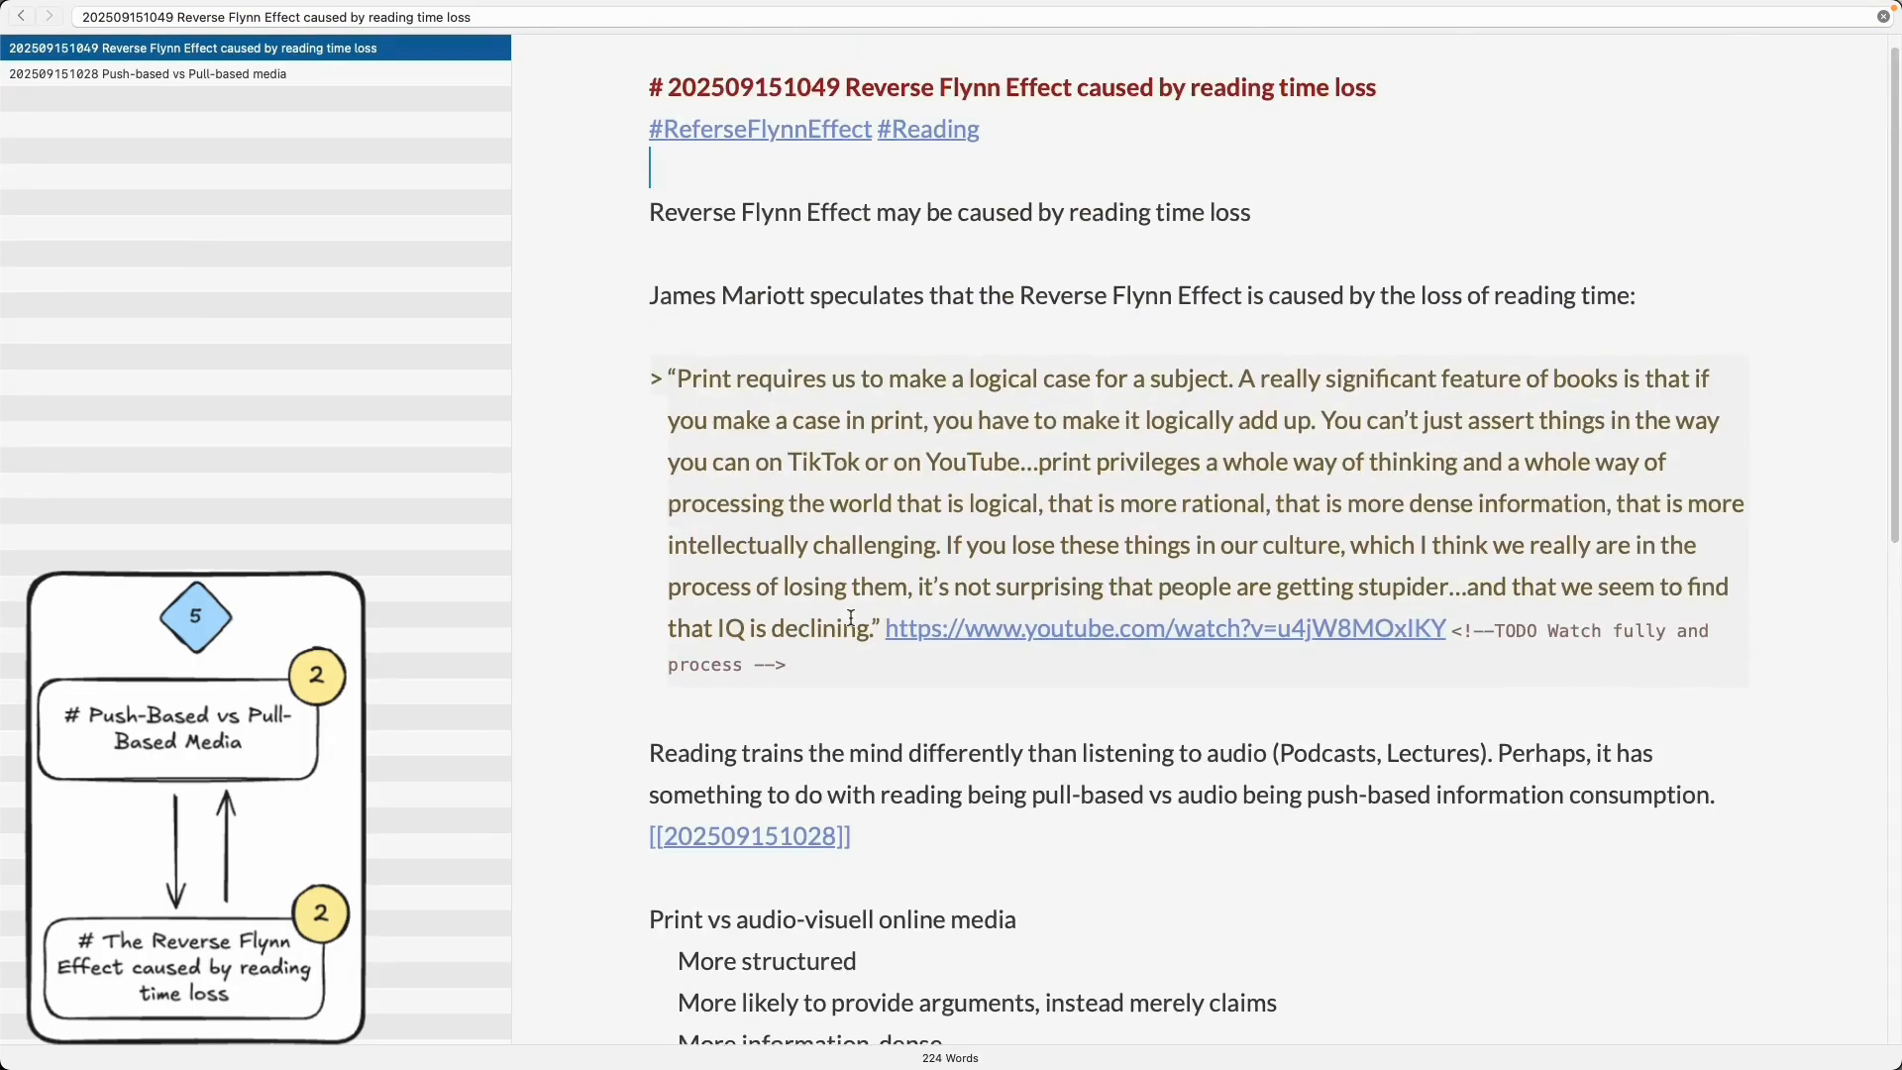
- Replace the old subheading with the bold thesis 'Loss of reading time may be the cause of the drop in IQ (Reverse Flynn Effect)'
left_click_drag(992, 248, 590, 183)
key("BackSpace")
key("Return")
key("Return")
key("Up")
key("super+b")
type("Reading time ma**")
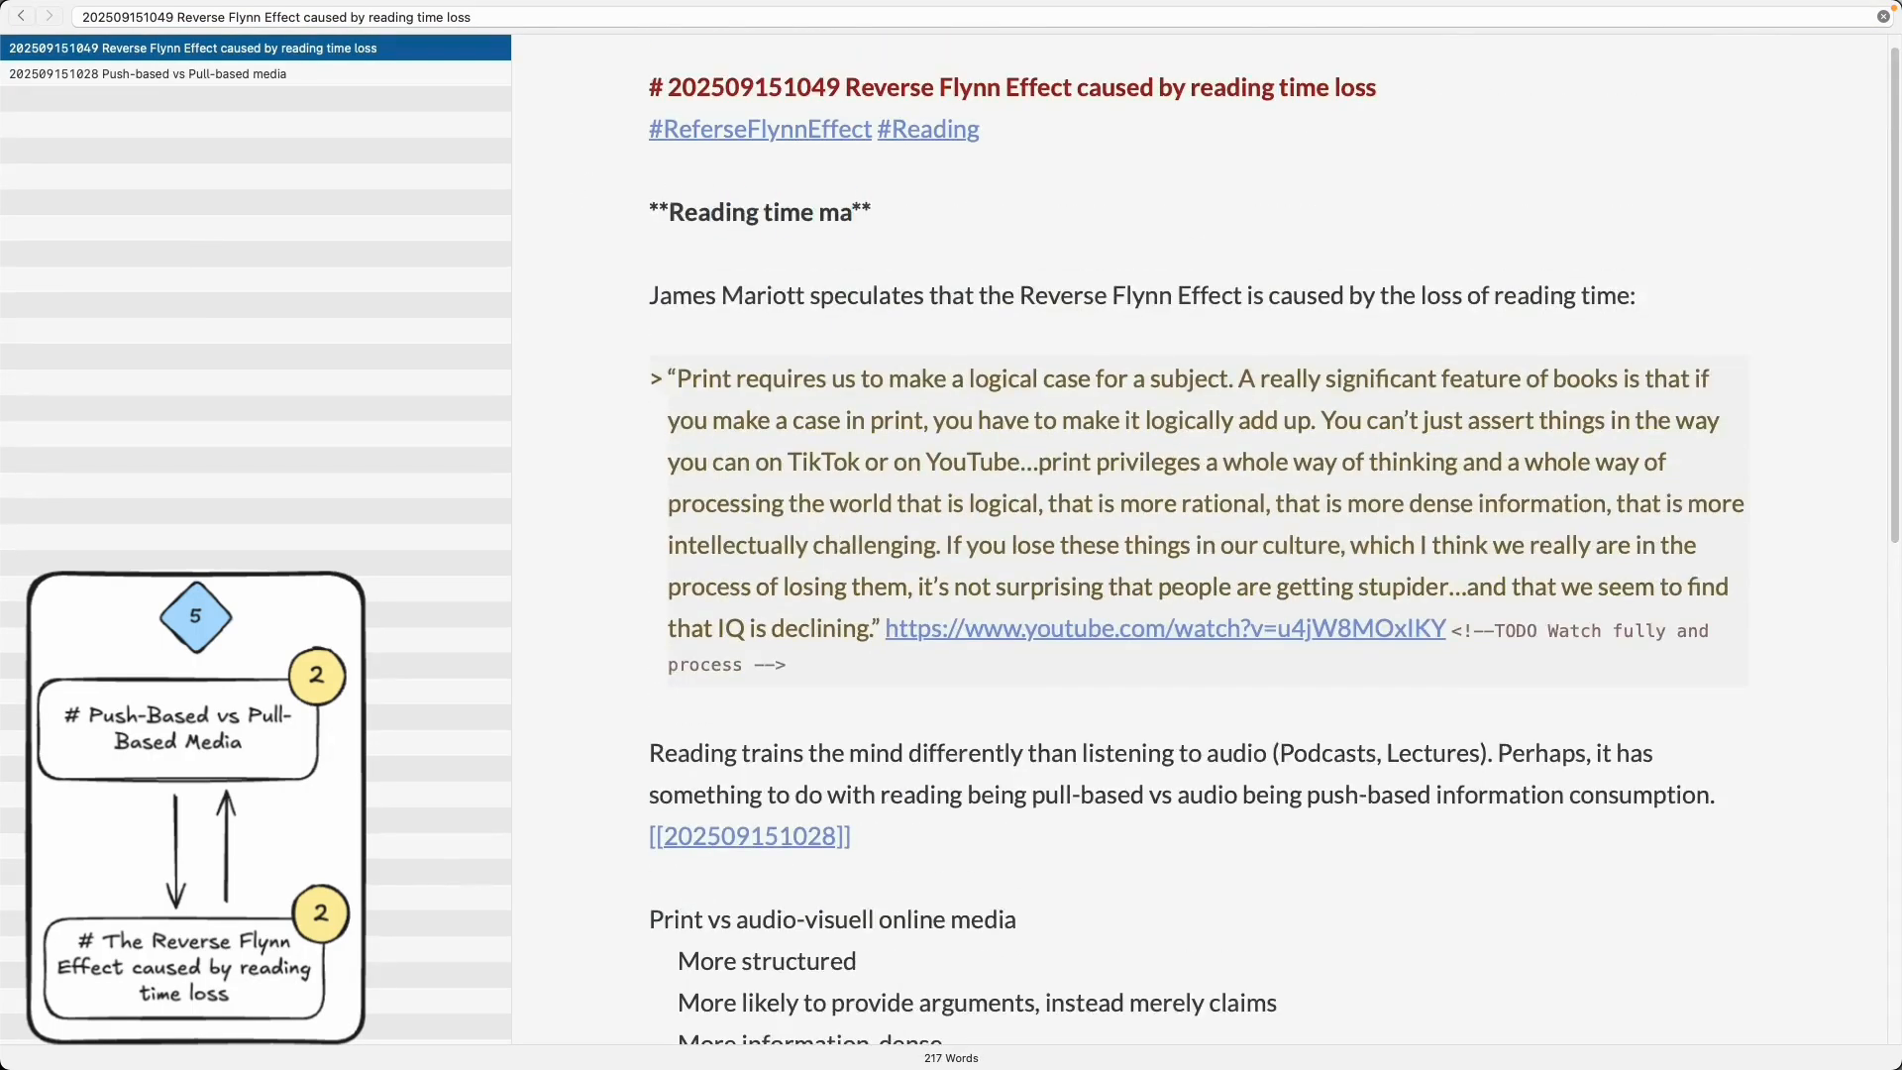
type("y")
key("alt+BackSpace")
key("alt+BackSpace")
key("alt+BackSpace")
type("Loss of reading time may be the cause of the ")
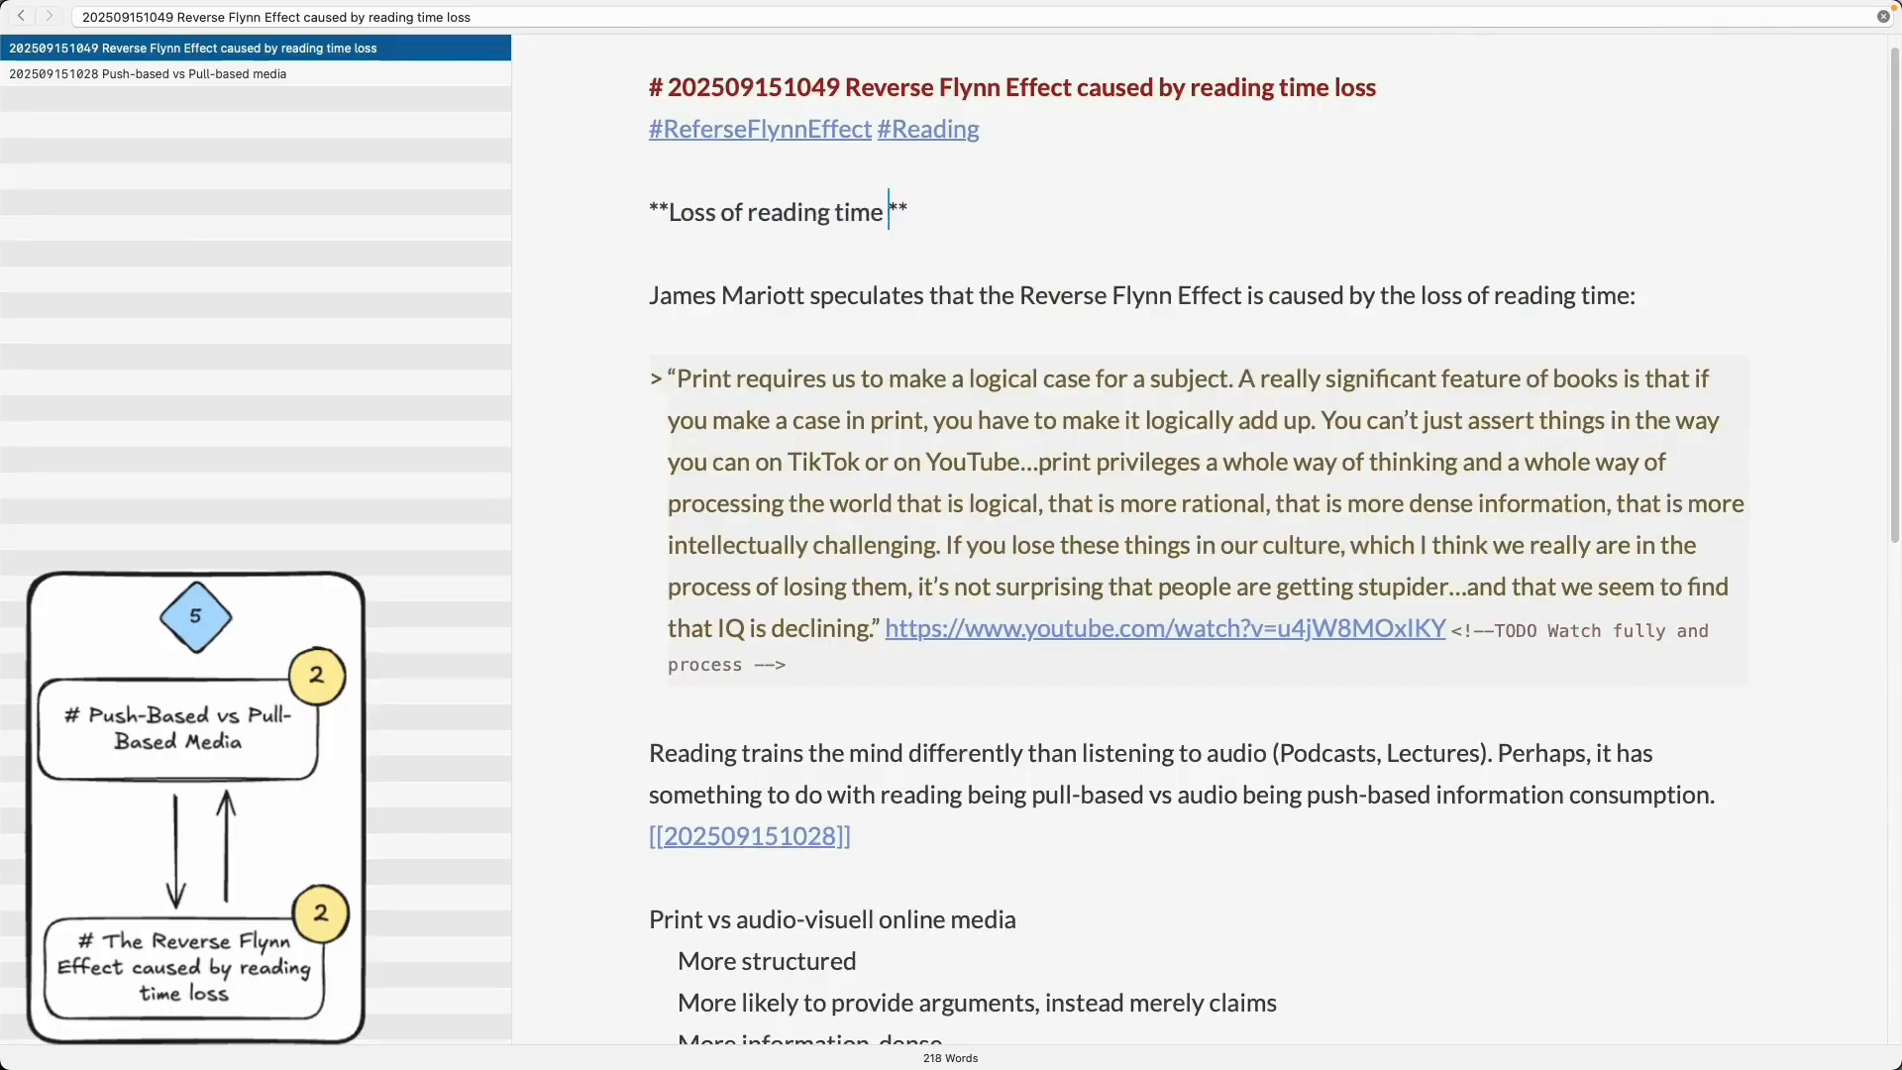
type("drop in IQ (Refe")
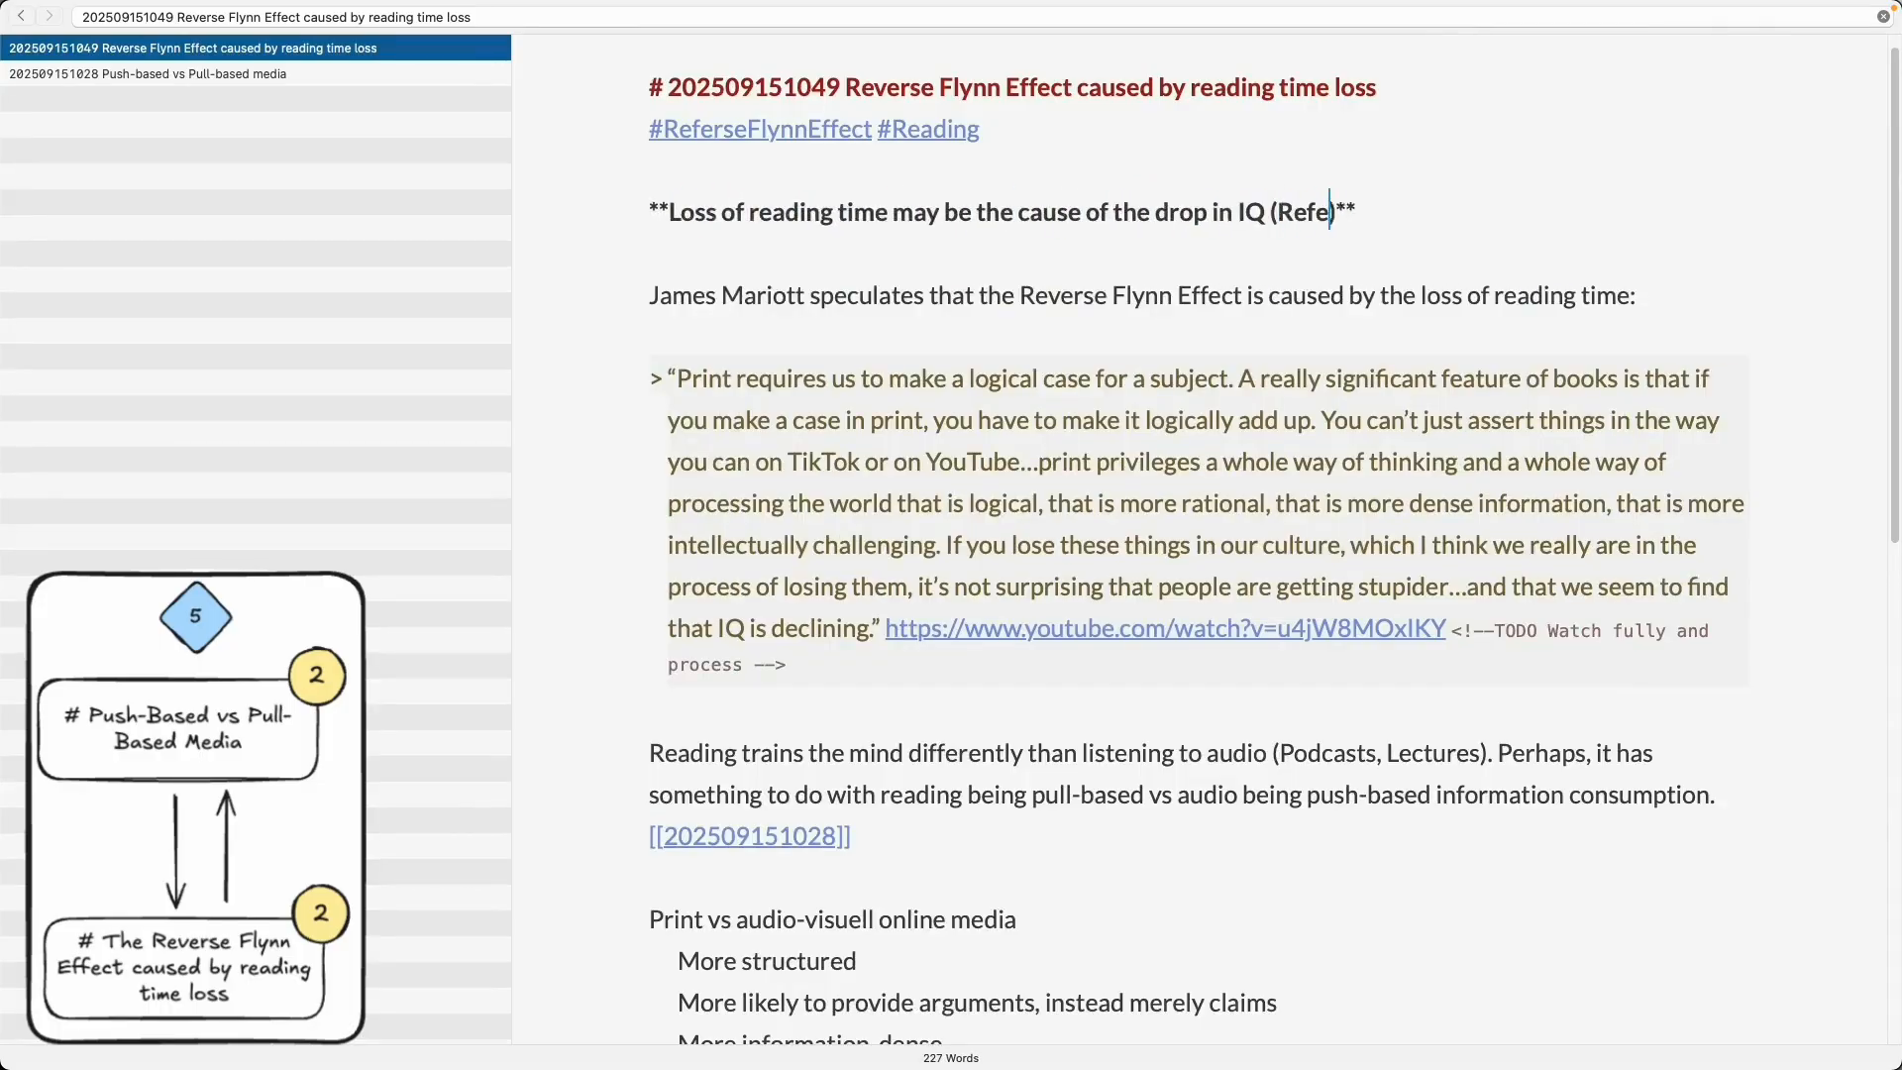
key("BackSpace")
key("BackSpace")
key("BackSpace")
key("BackSpace")
type("Reverse Flynn Effect)")
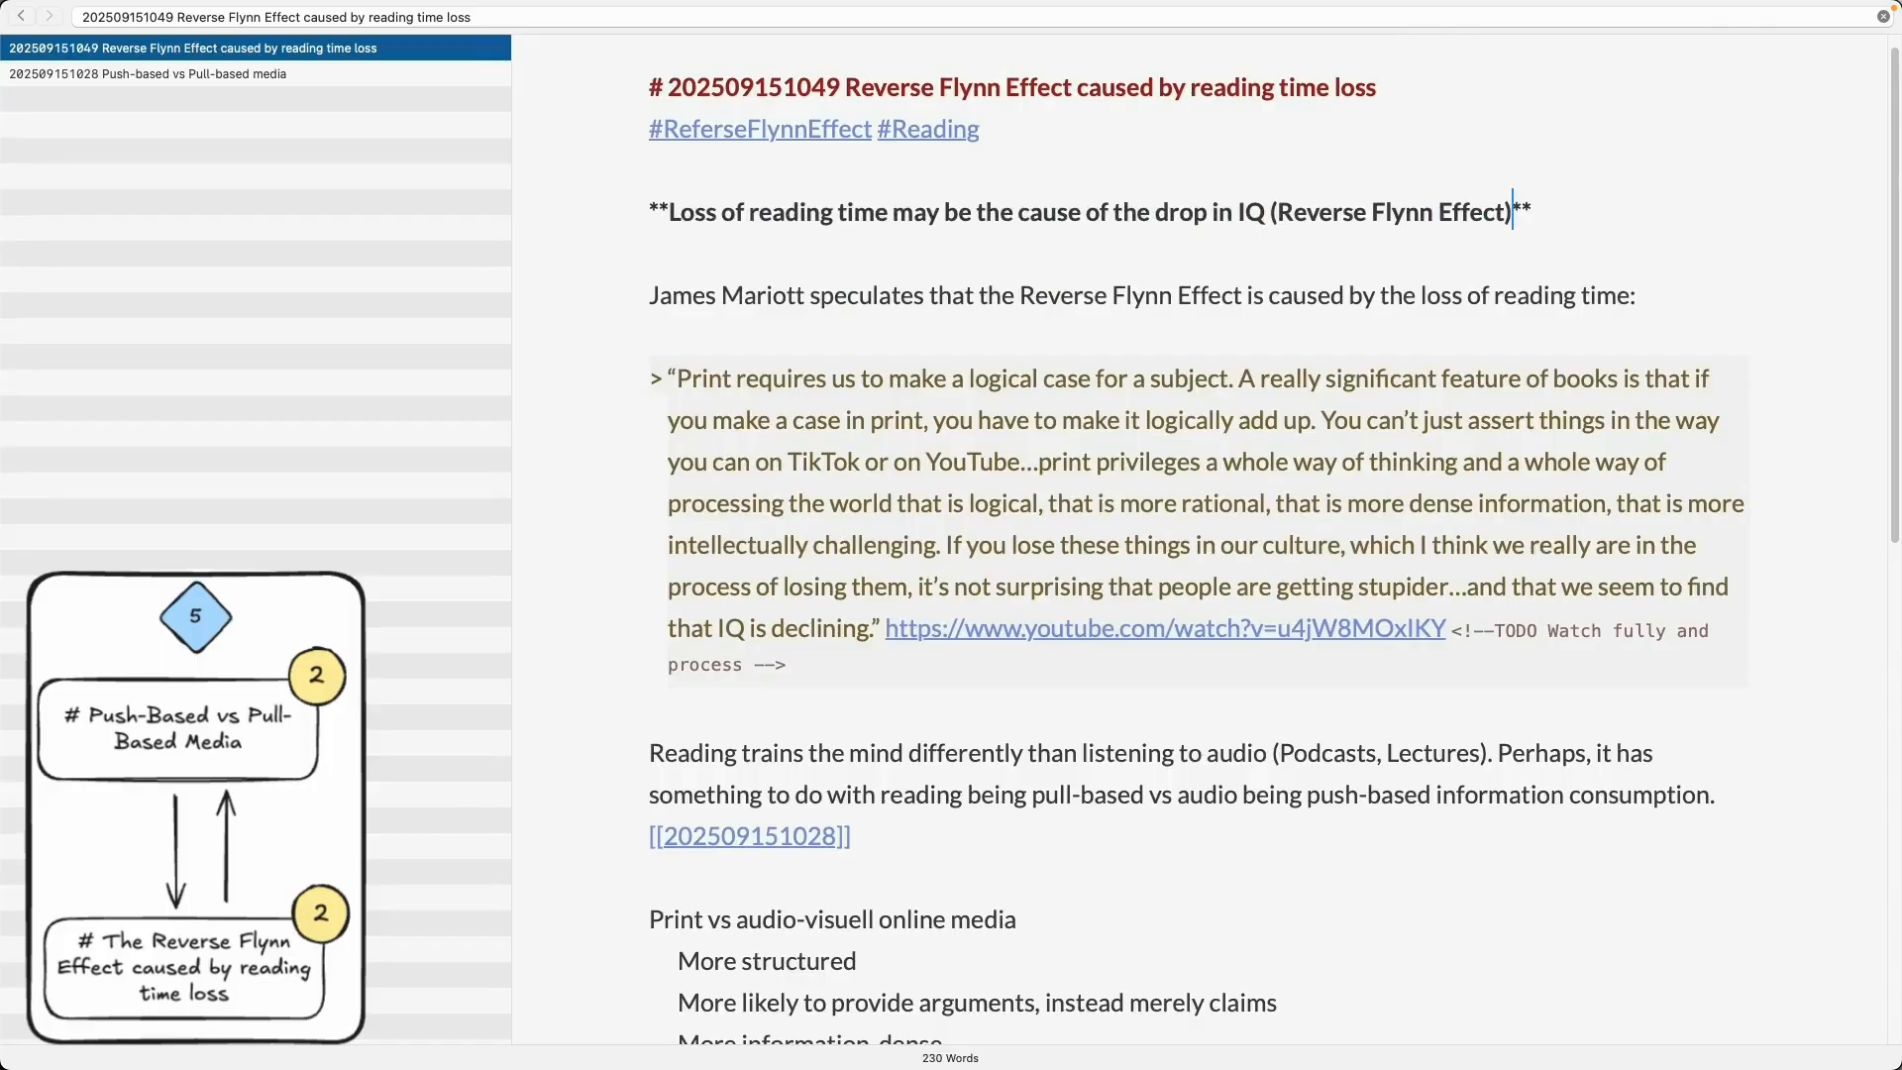
type(", because it is traded for ")
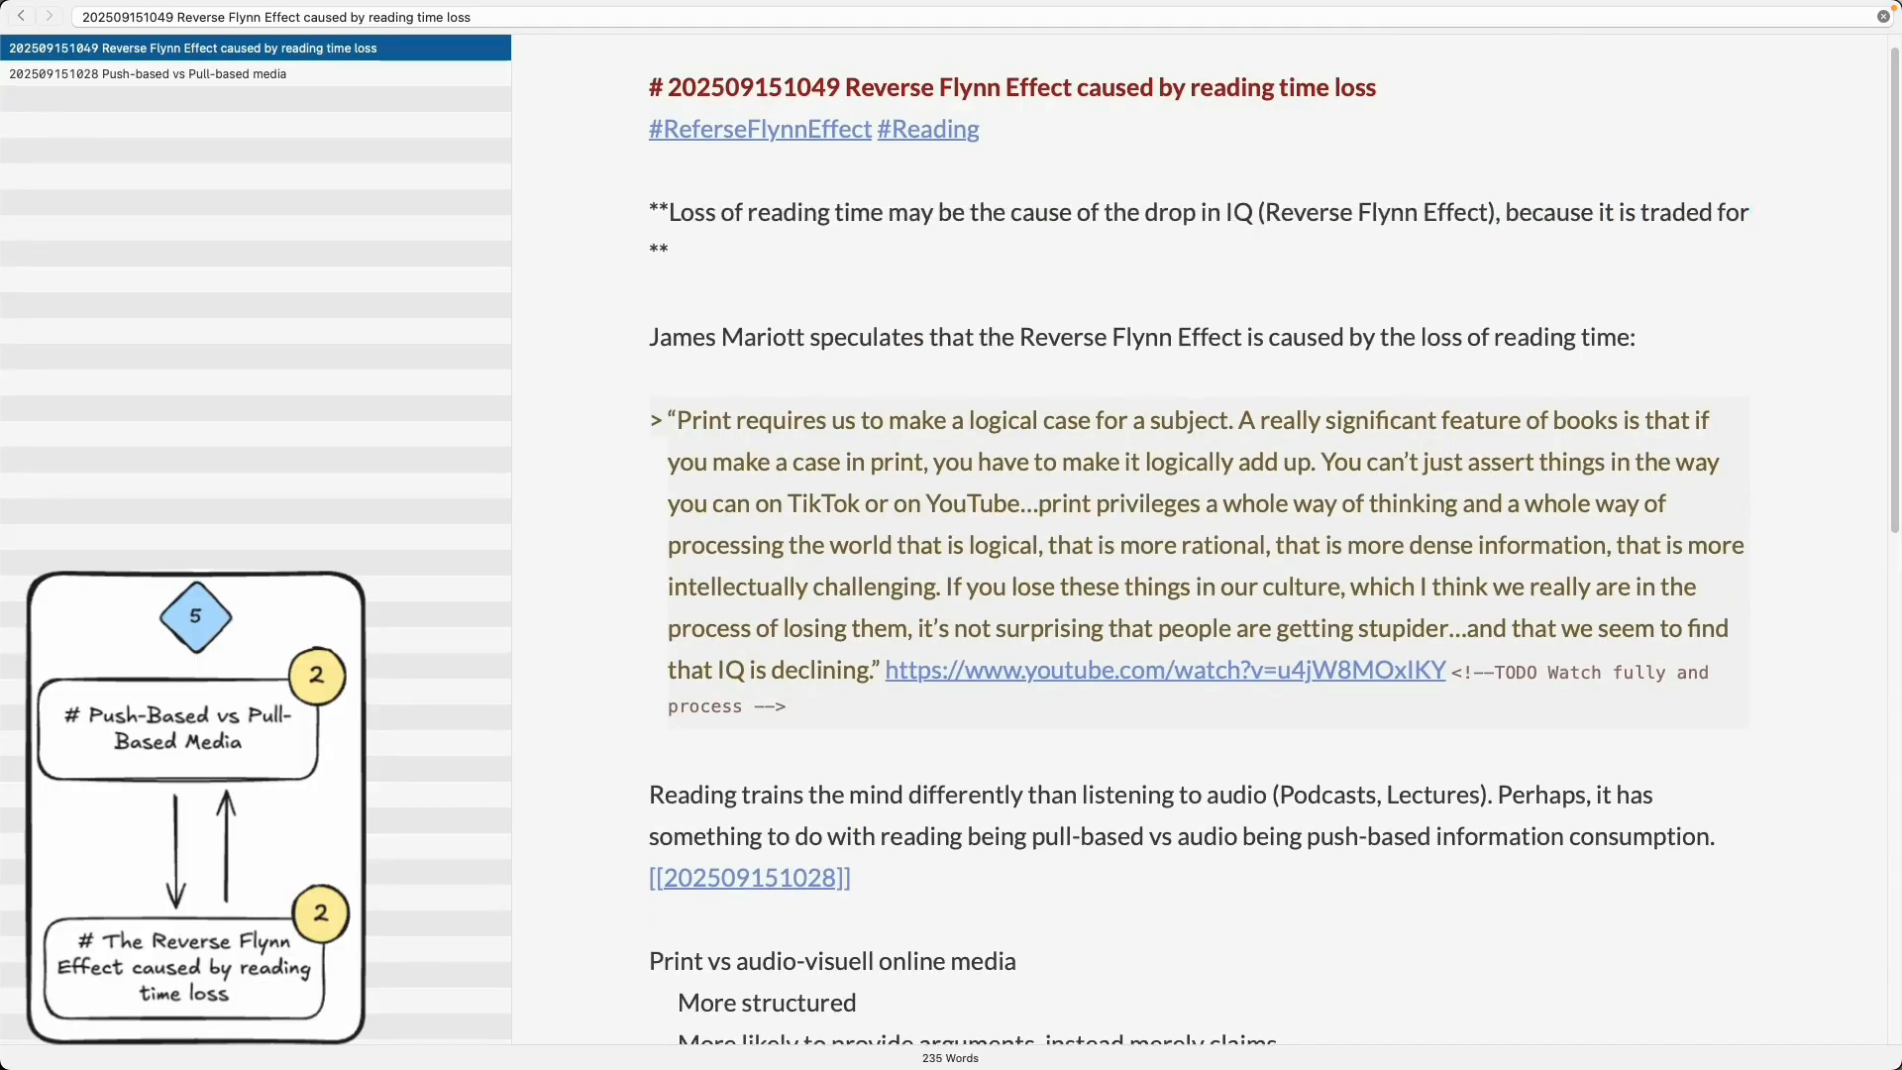
type("audio-visu")
- Extend the bold thesis with ', because it is traded for audio-visuell media consumption time.'
key("BackSpace")
key("BackSpace")
type("udio-visuell medi")
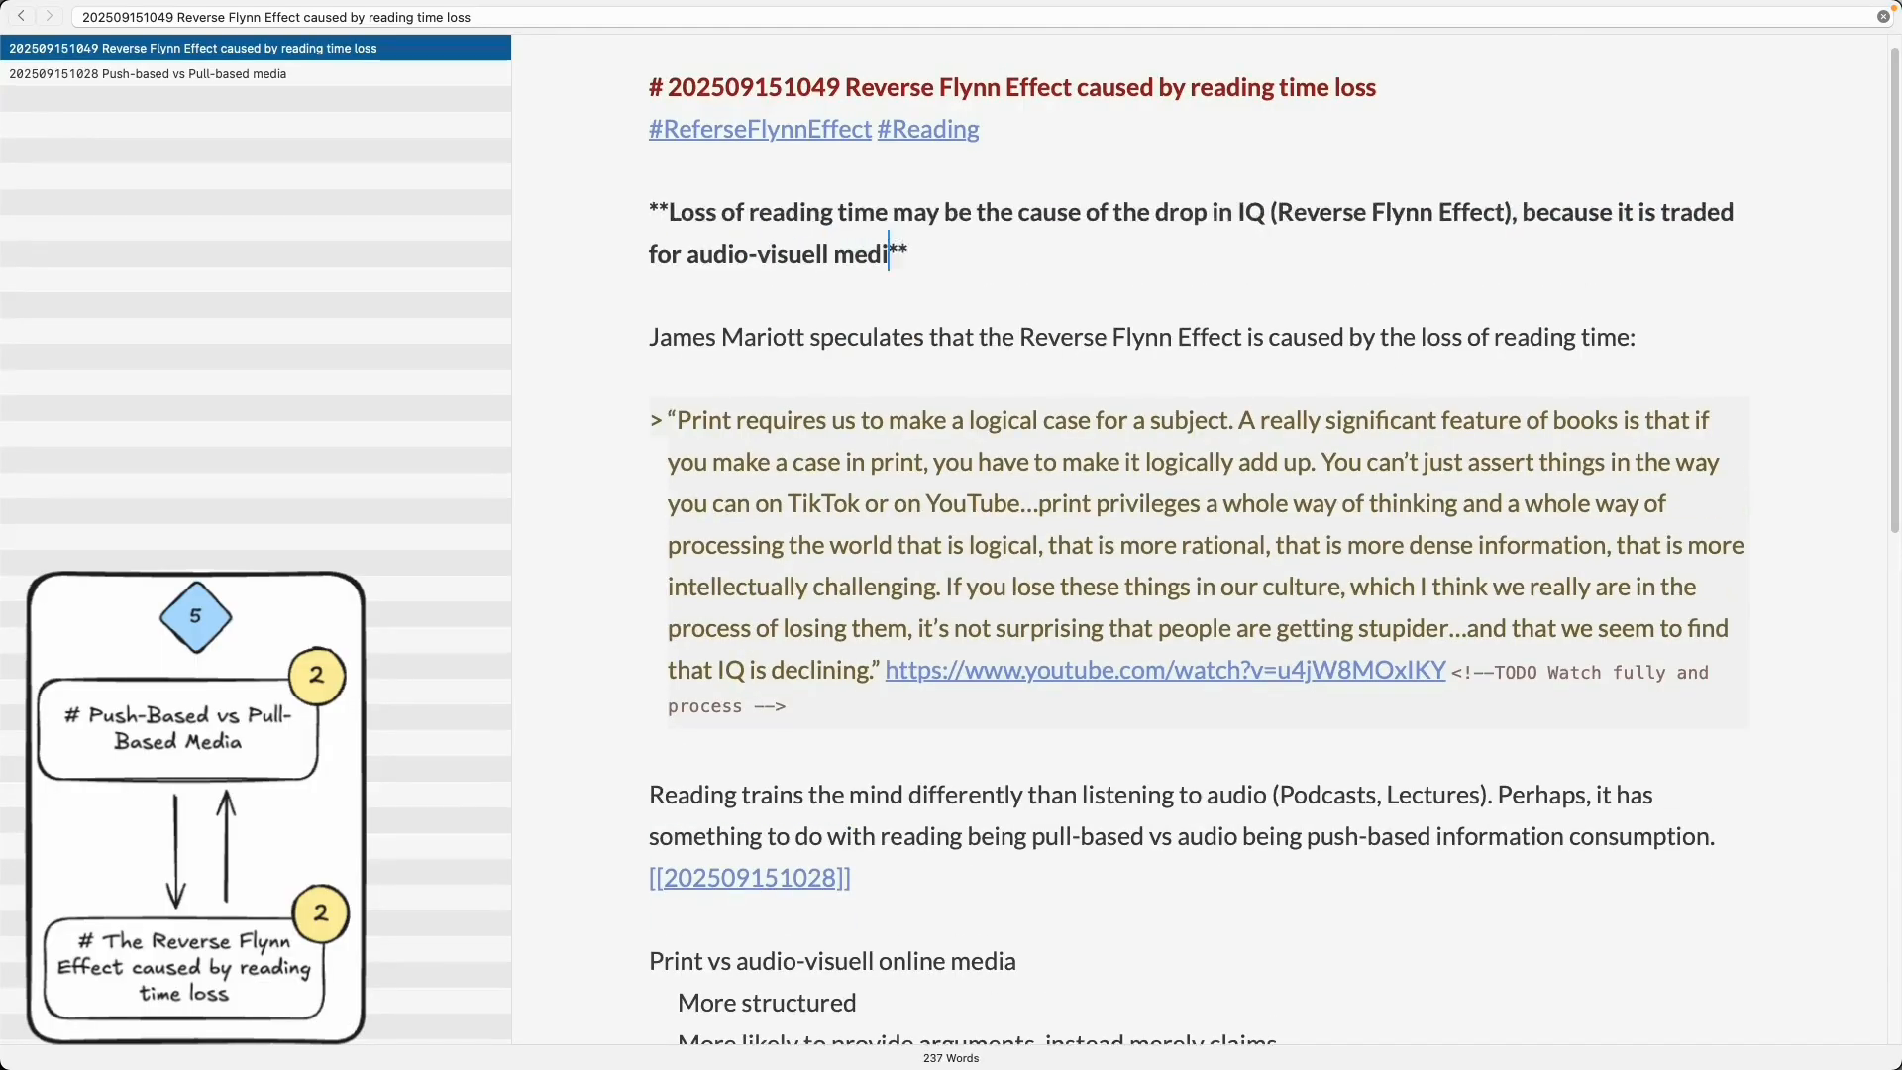
type("a consumptiom time.")
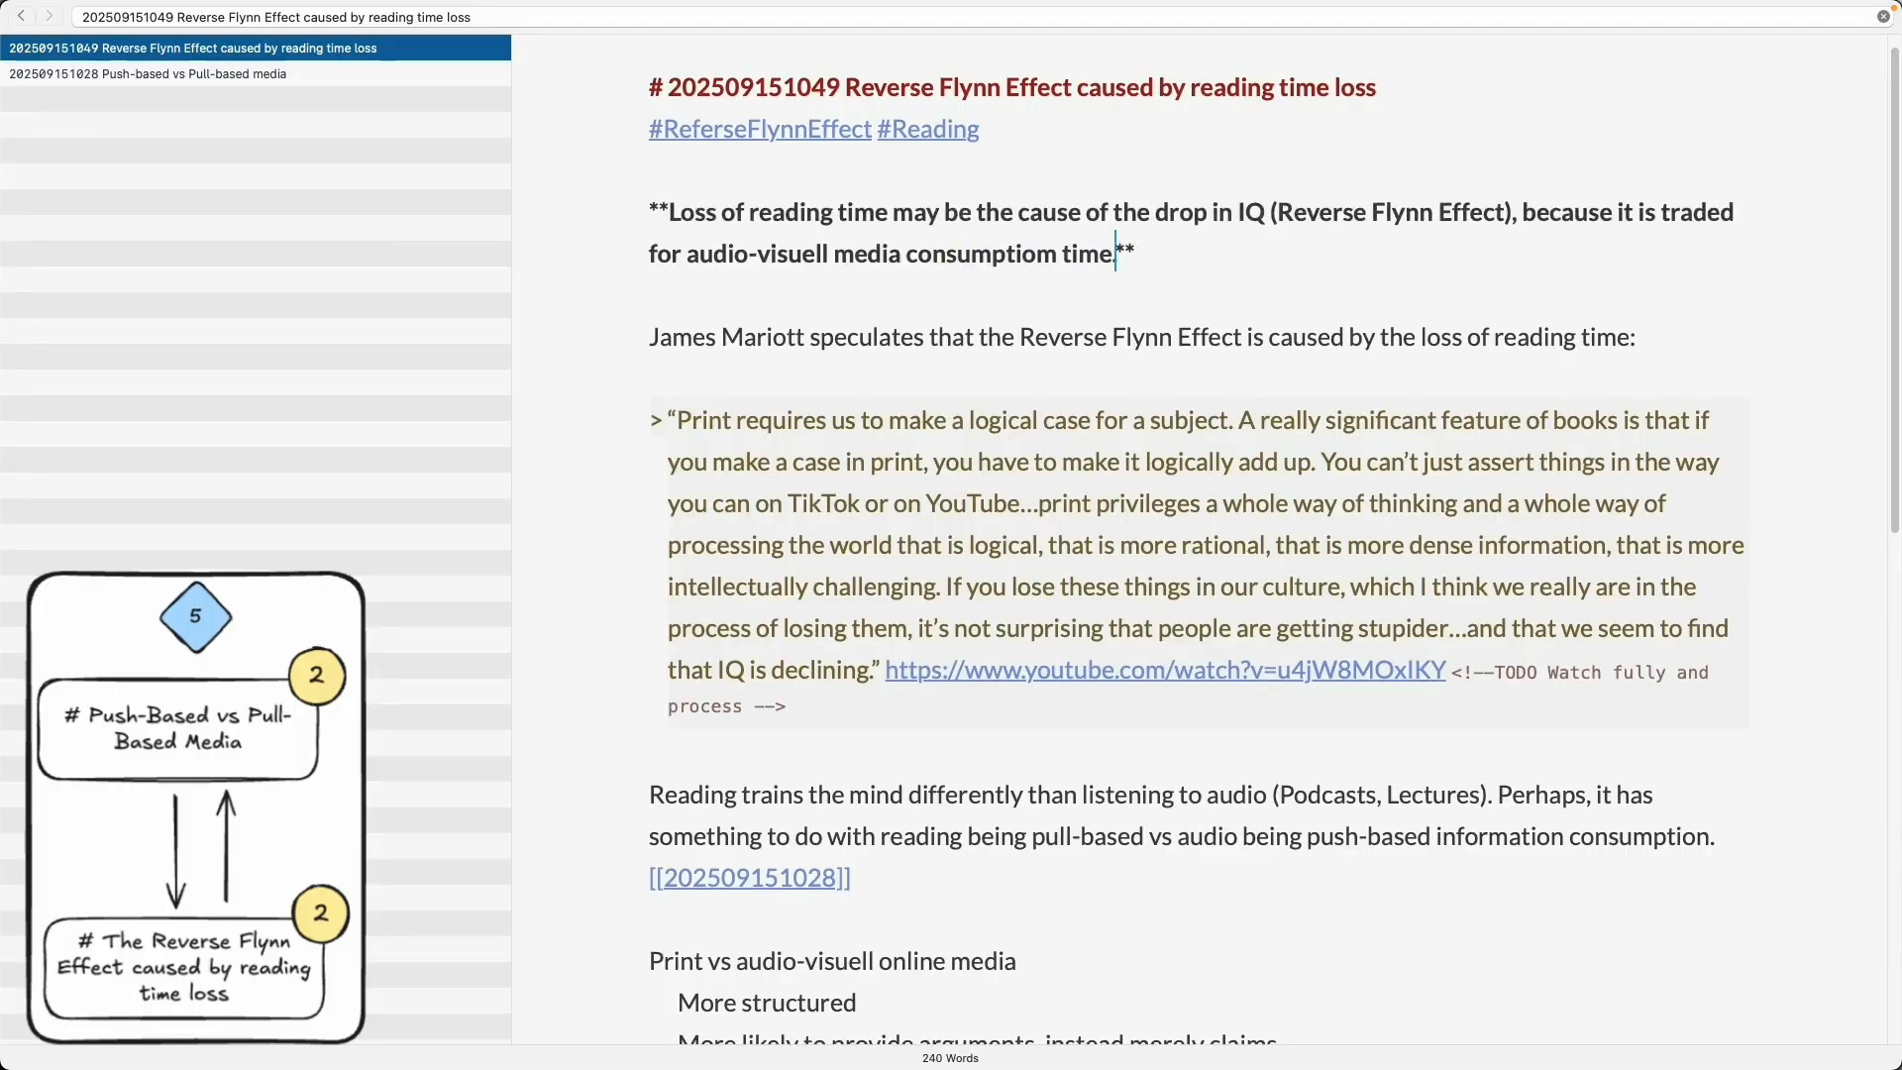
key("BackSpace")
type("n")
- Add the premise '(1) Reading trains the mind better than audio-visuell media consumption.' below the thesis
scroll(933, 437, "down", 3)
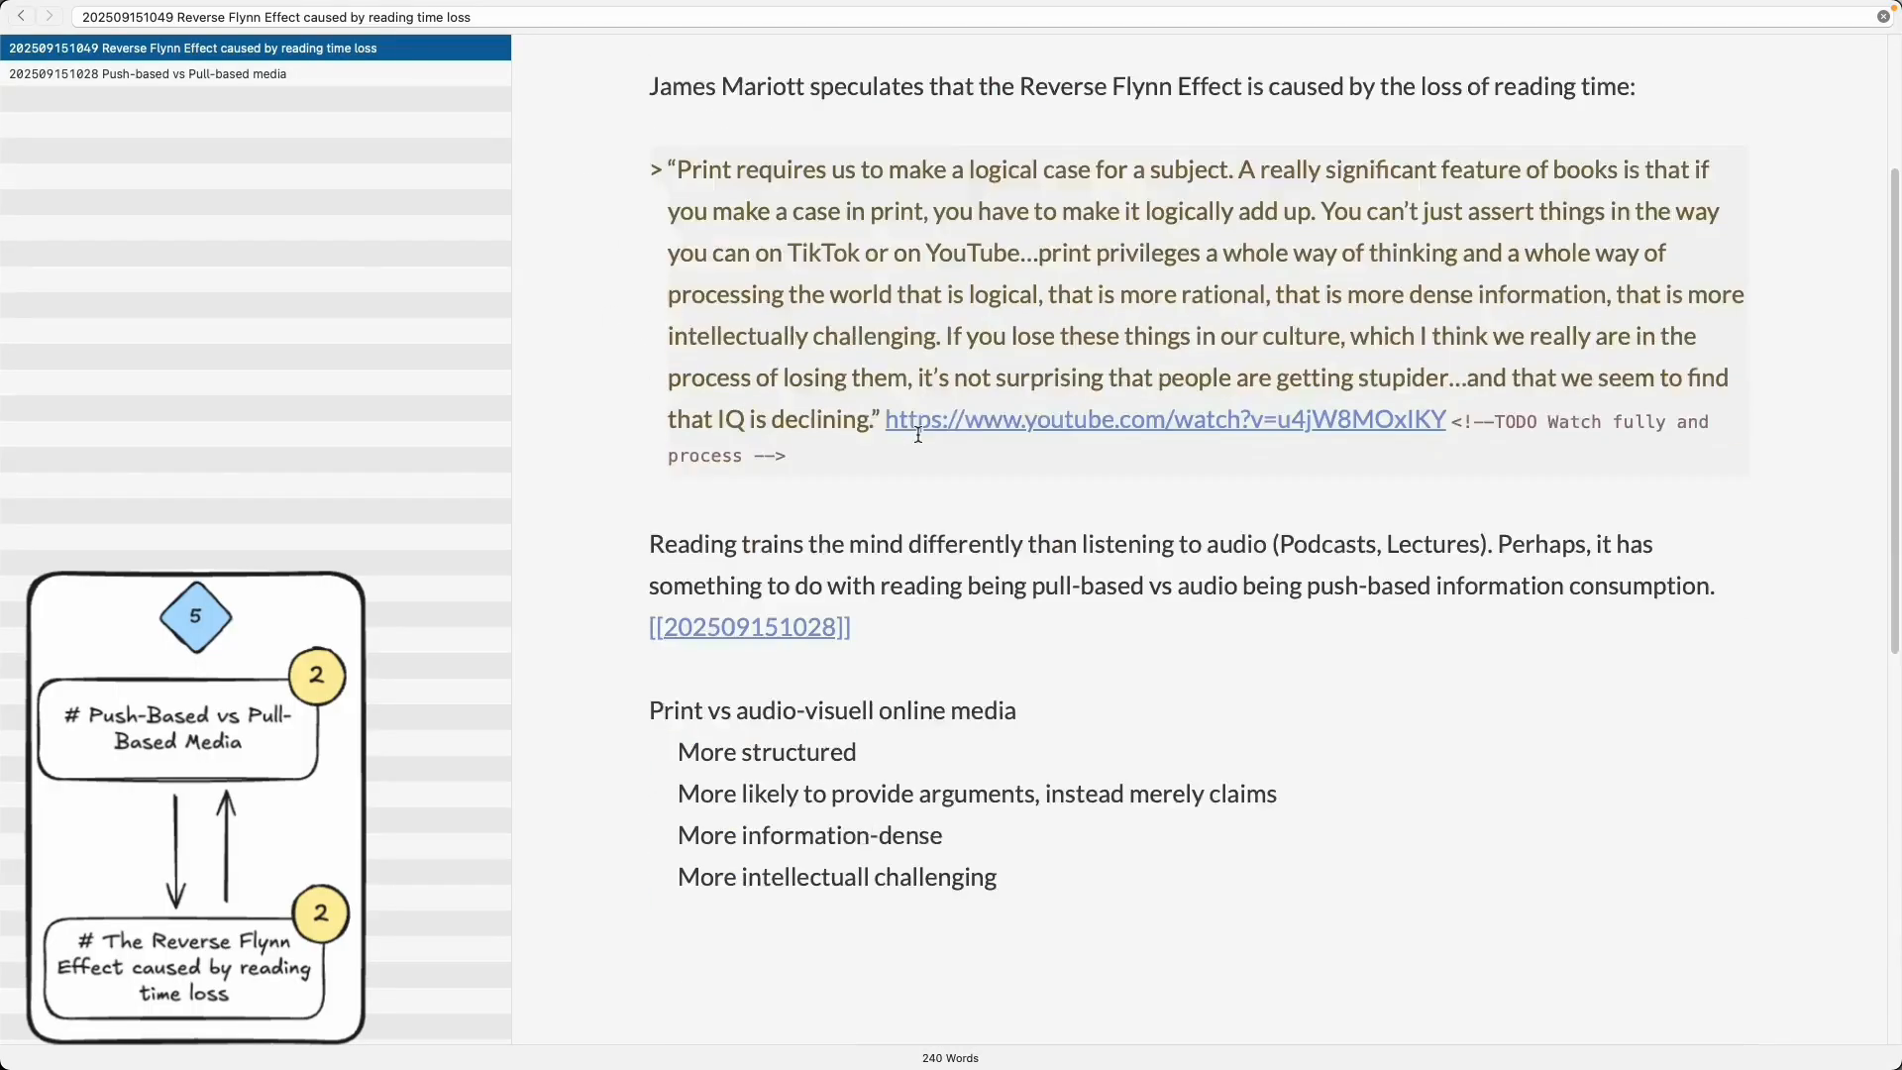
scroll(933, 436, "up", 3)
scroll(971, 448, "down", 3)
scroll(970, 447, "up", 3)
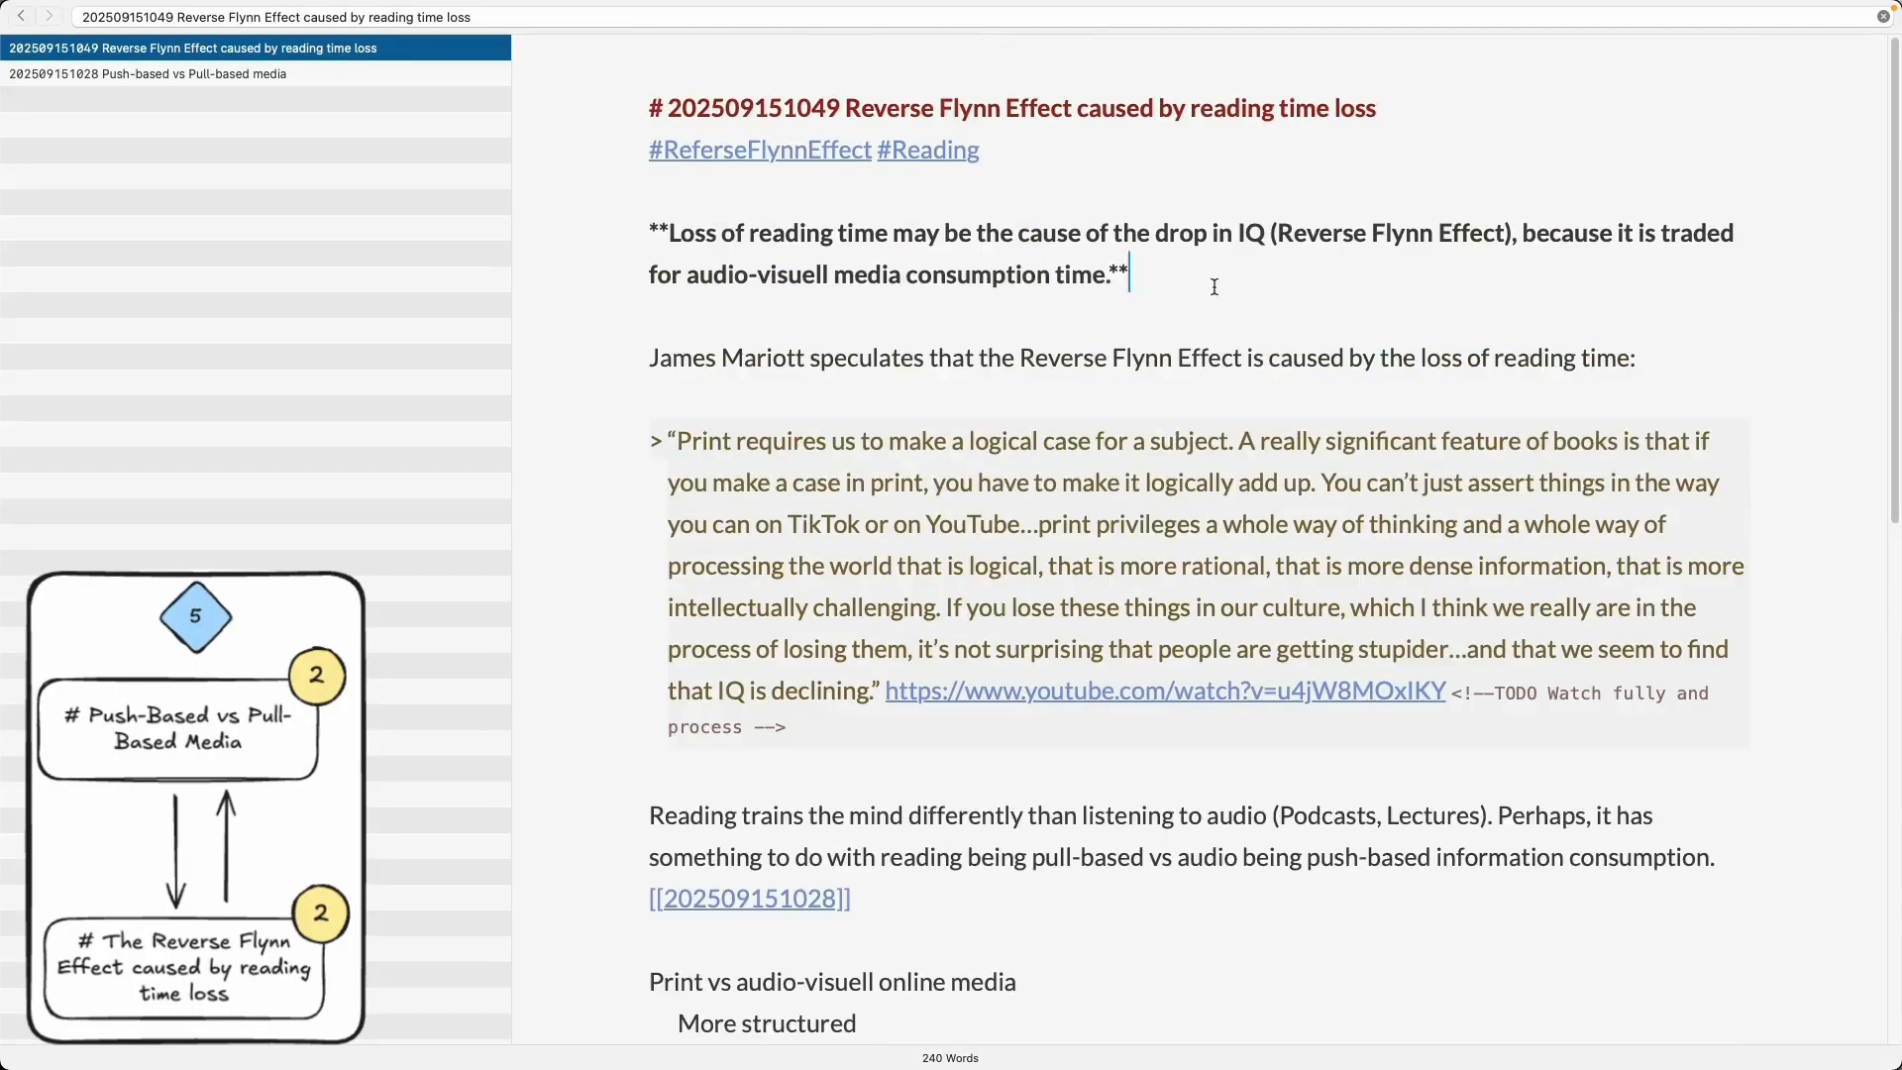
key("Return")
type("(1) Reading trains the mind more than")
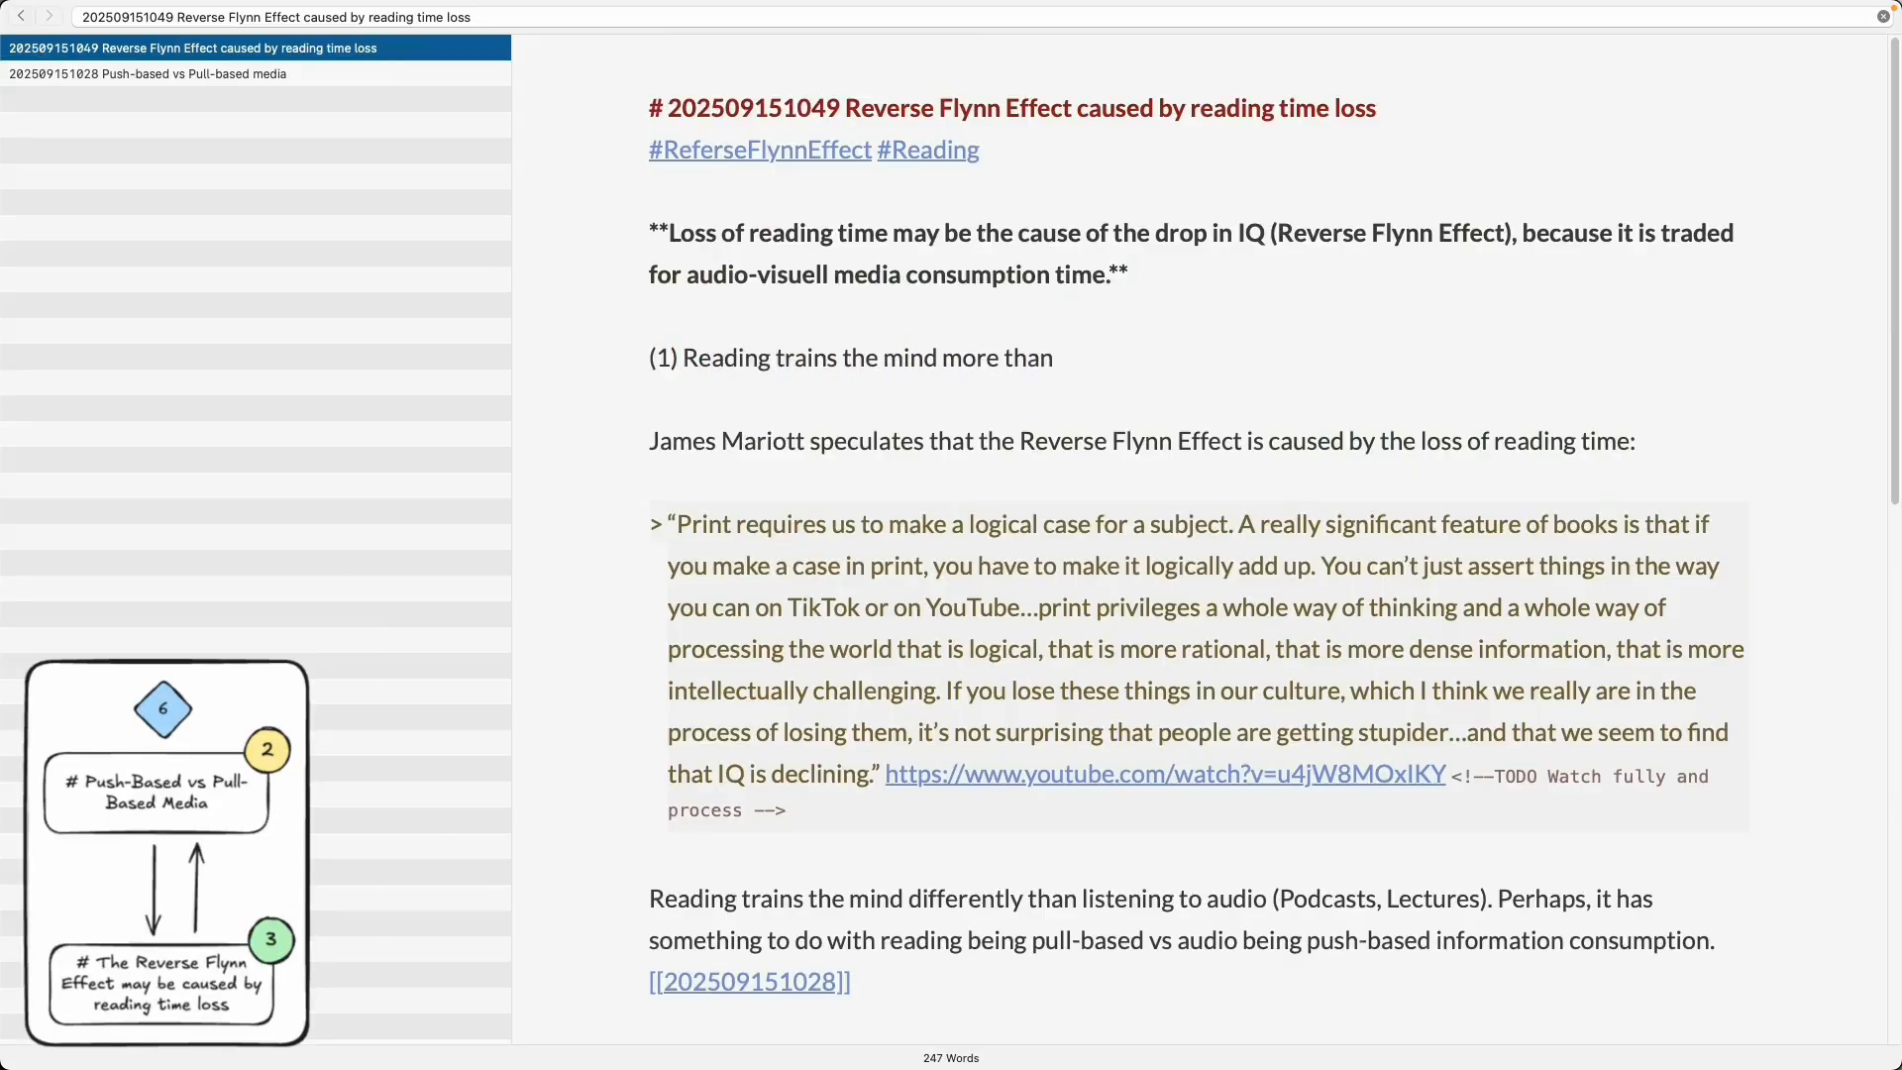
key("alt+BackSpace")
key("alt+BackSpace")
type("better than audio-visuel")
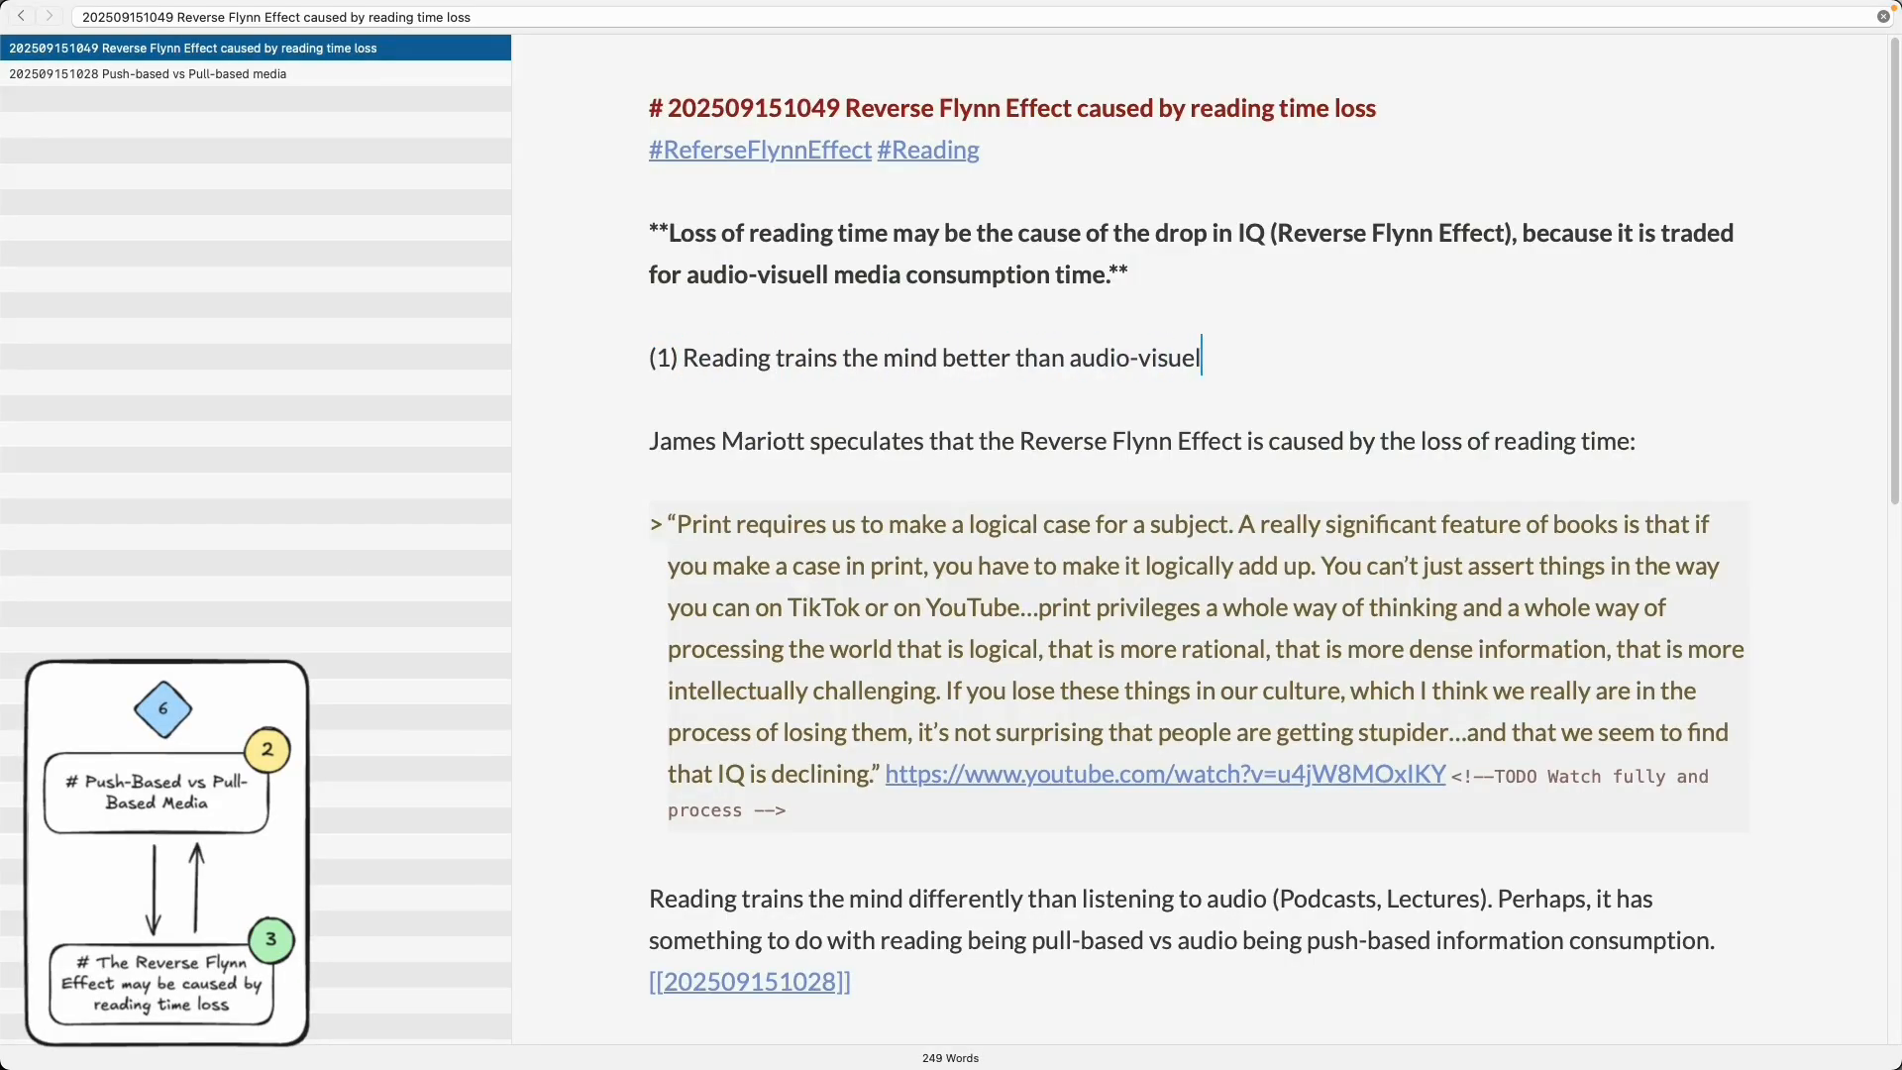
type("l media consumption")
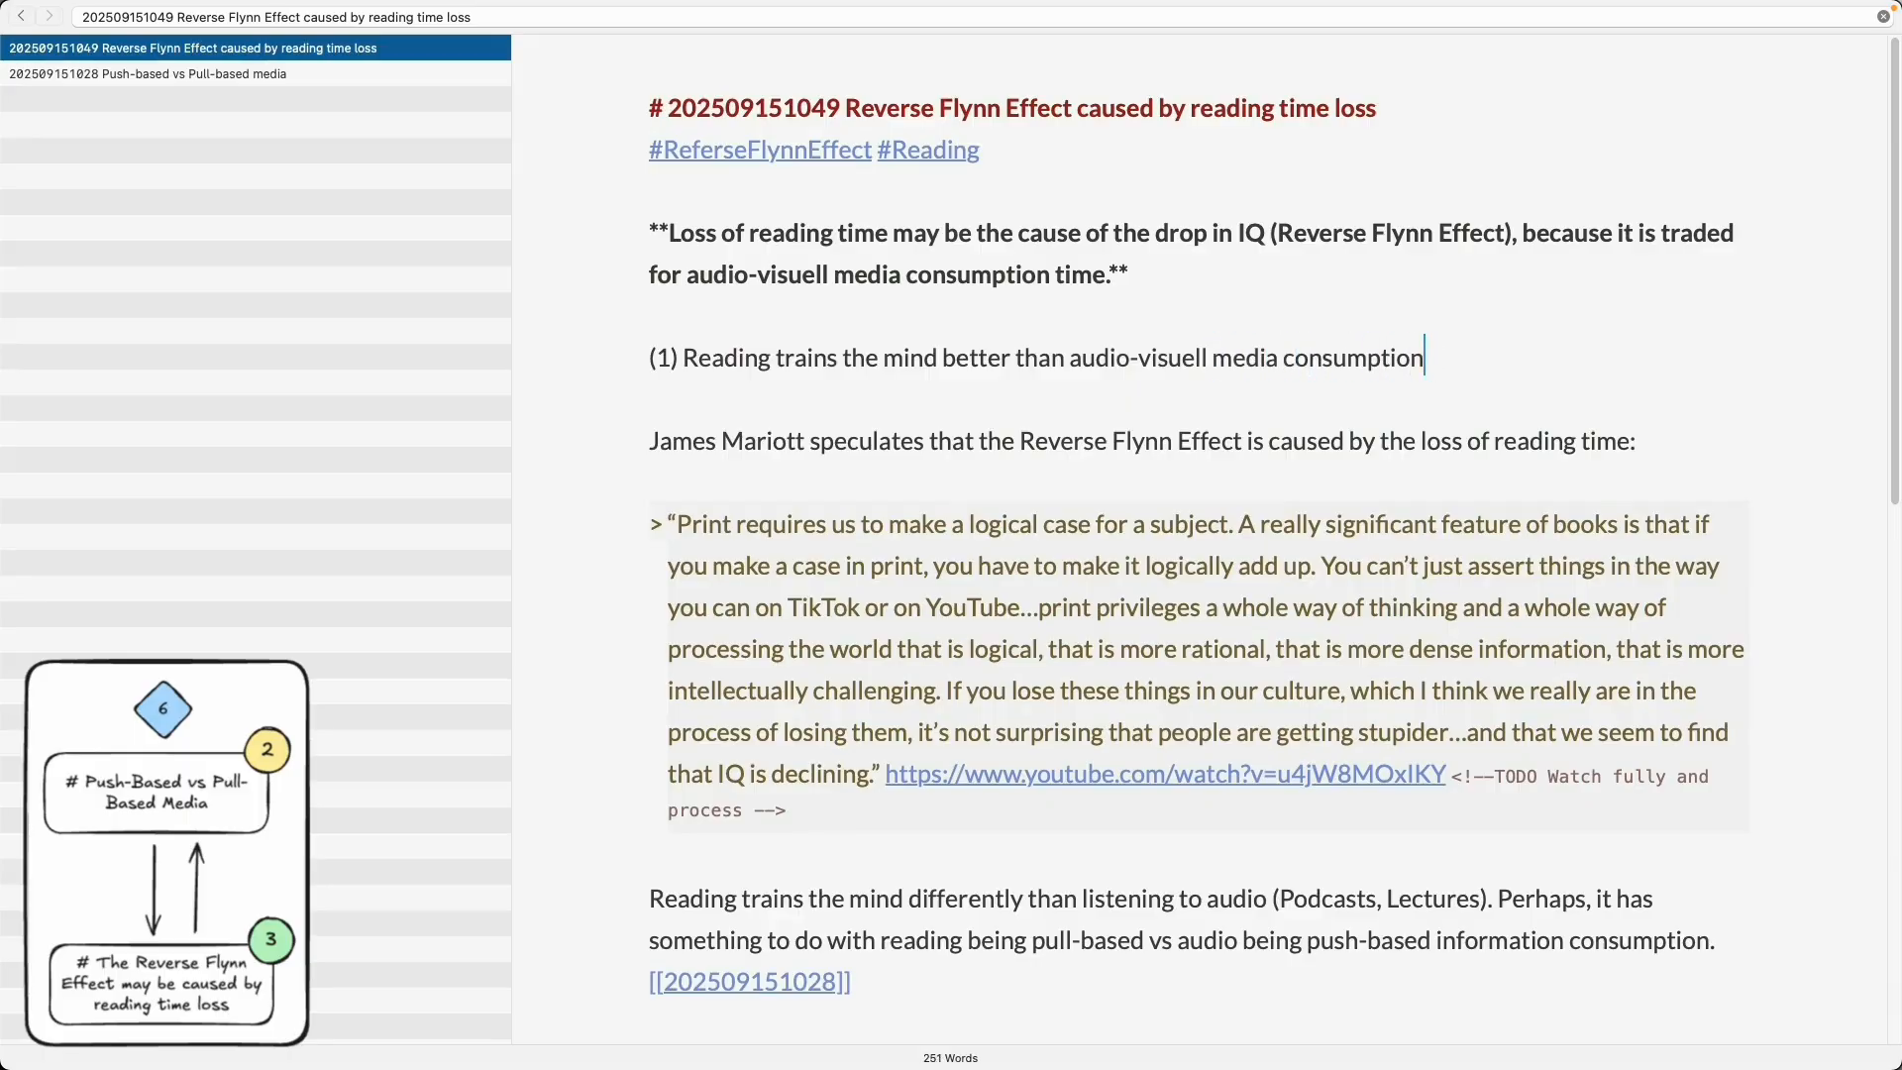
type(" ().")
- Add the premise '(2) Trading reading time for audio-visuell media consumption reduces training load for the mind.'
key("Return")
type("(2)")
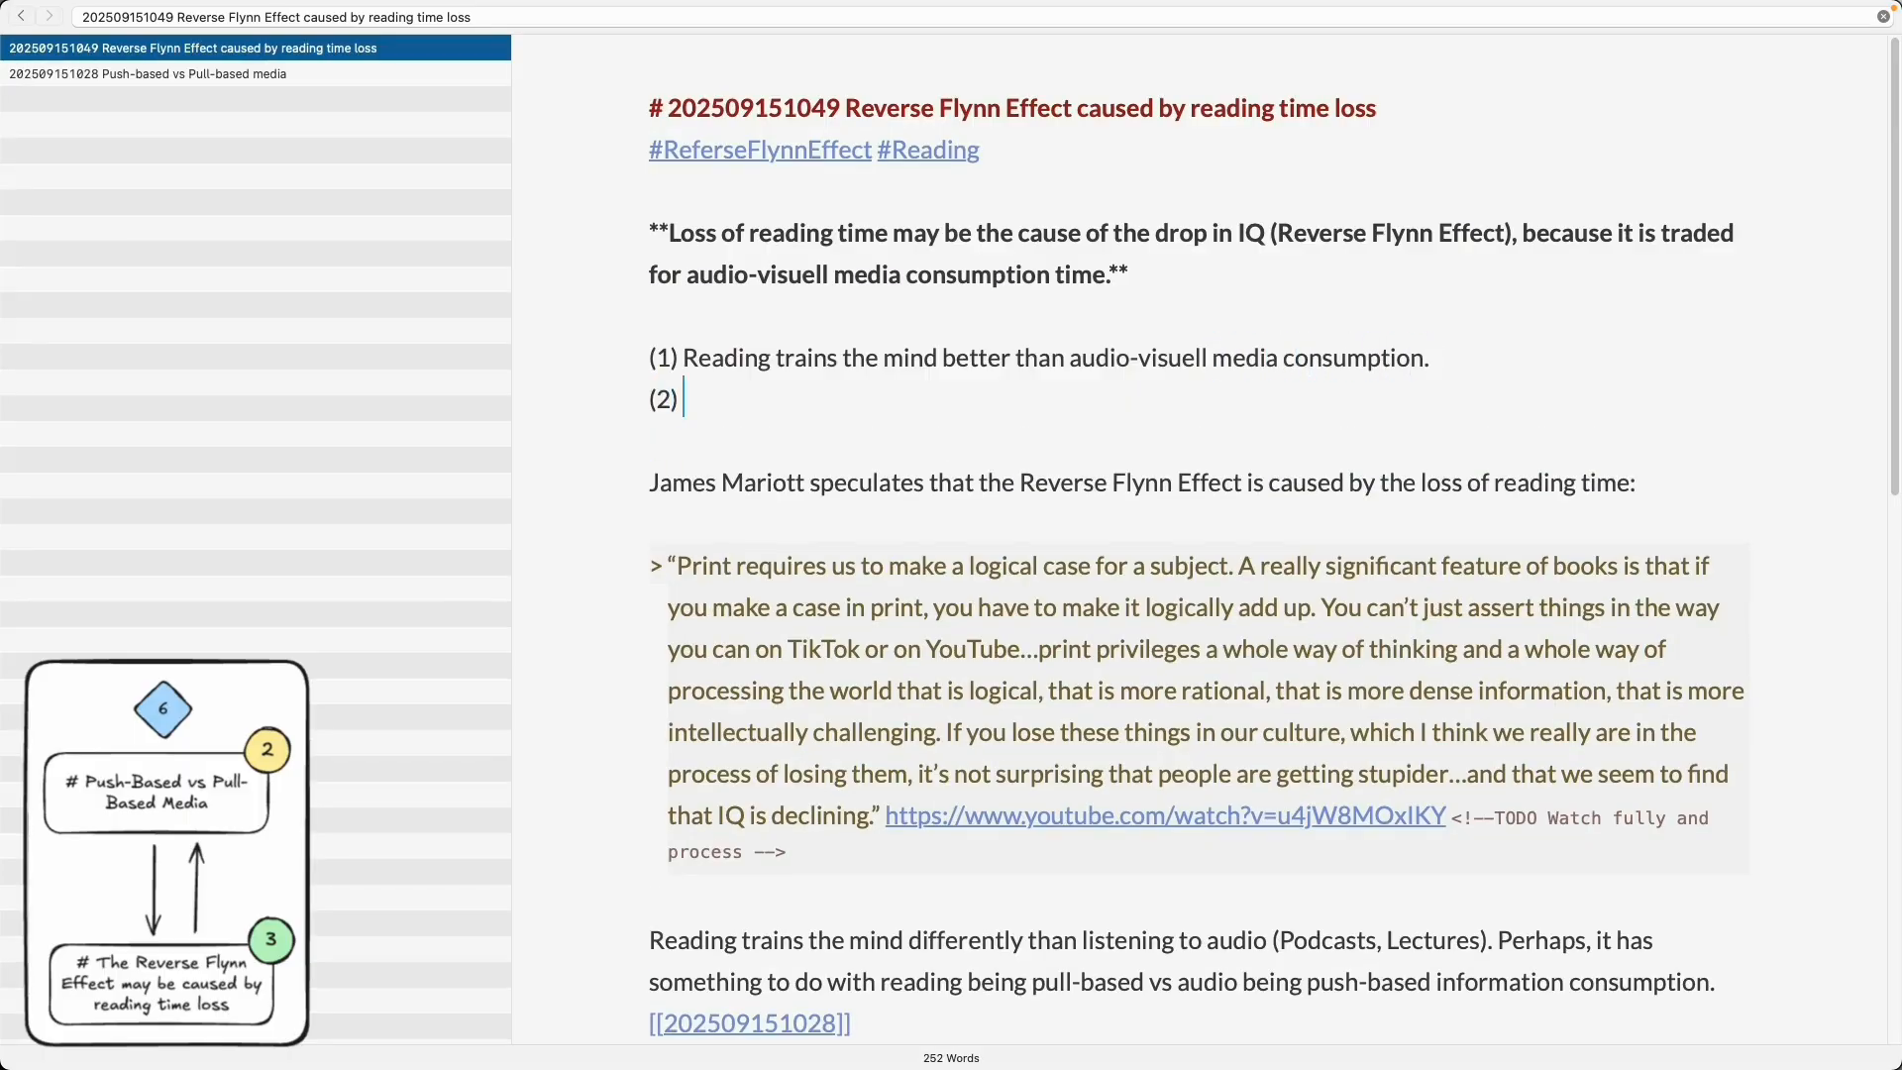
type(" We are trading")
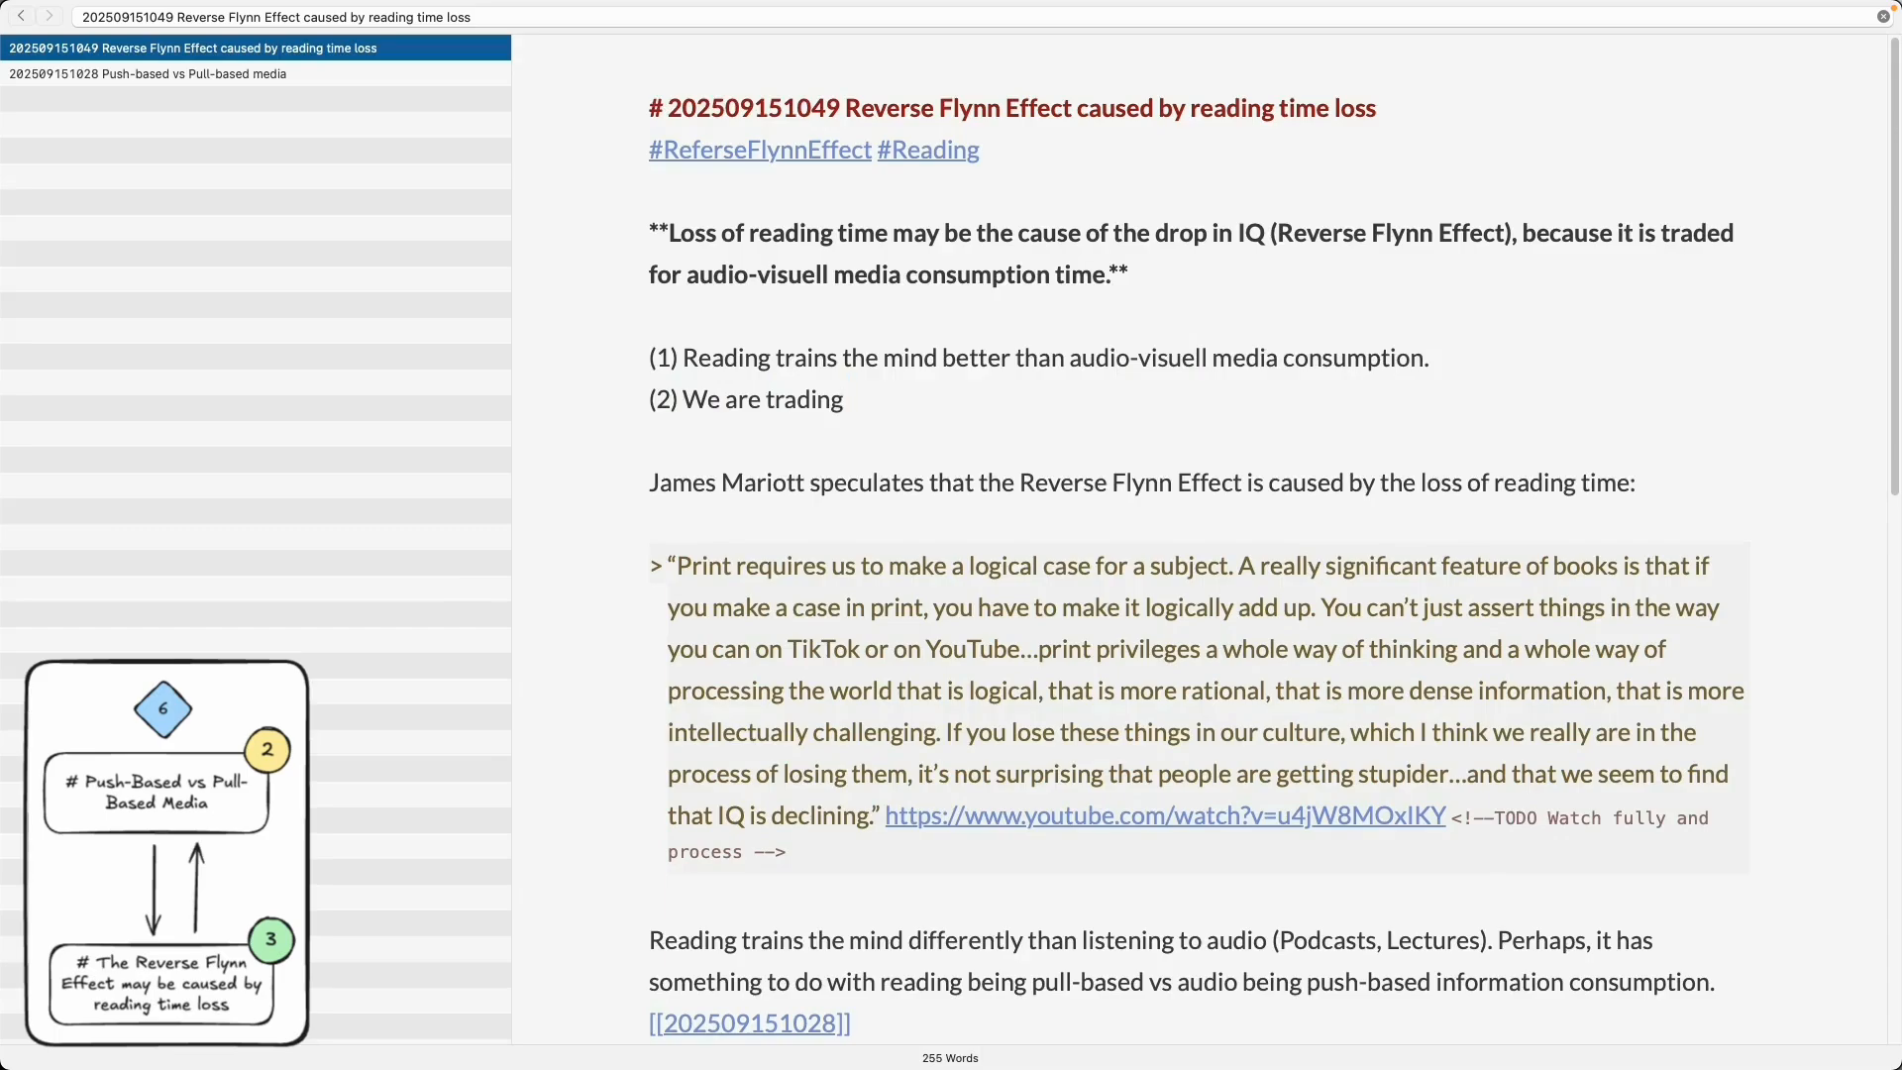
key("alt+BackSpace")
key("alt+BackSpace")
key("alt+BackSpace")
type("Trading reading time")
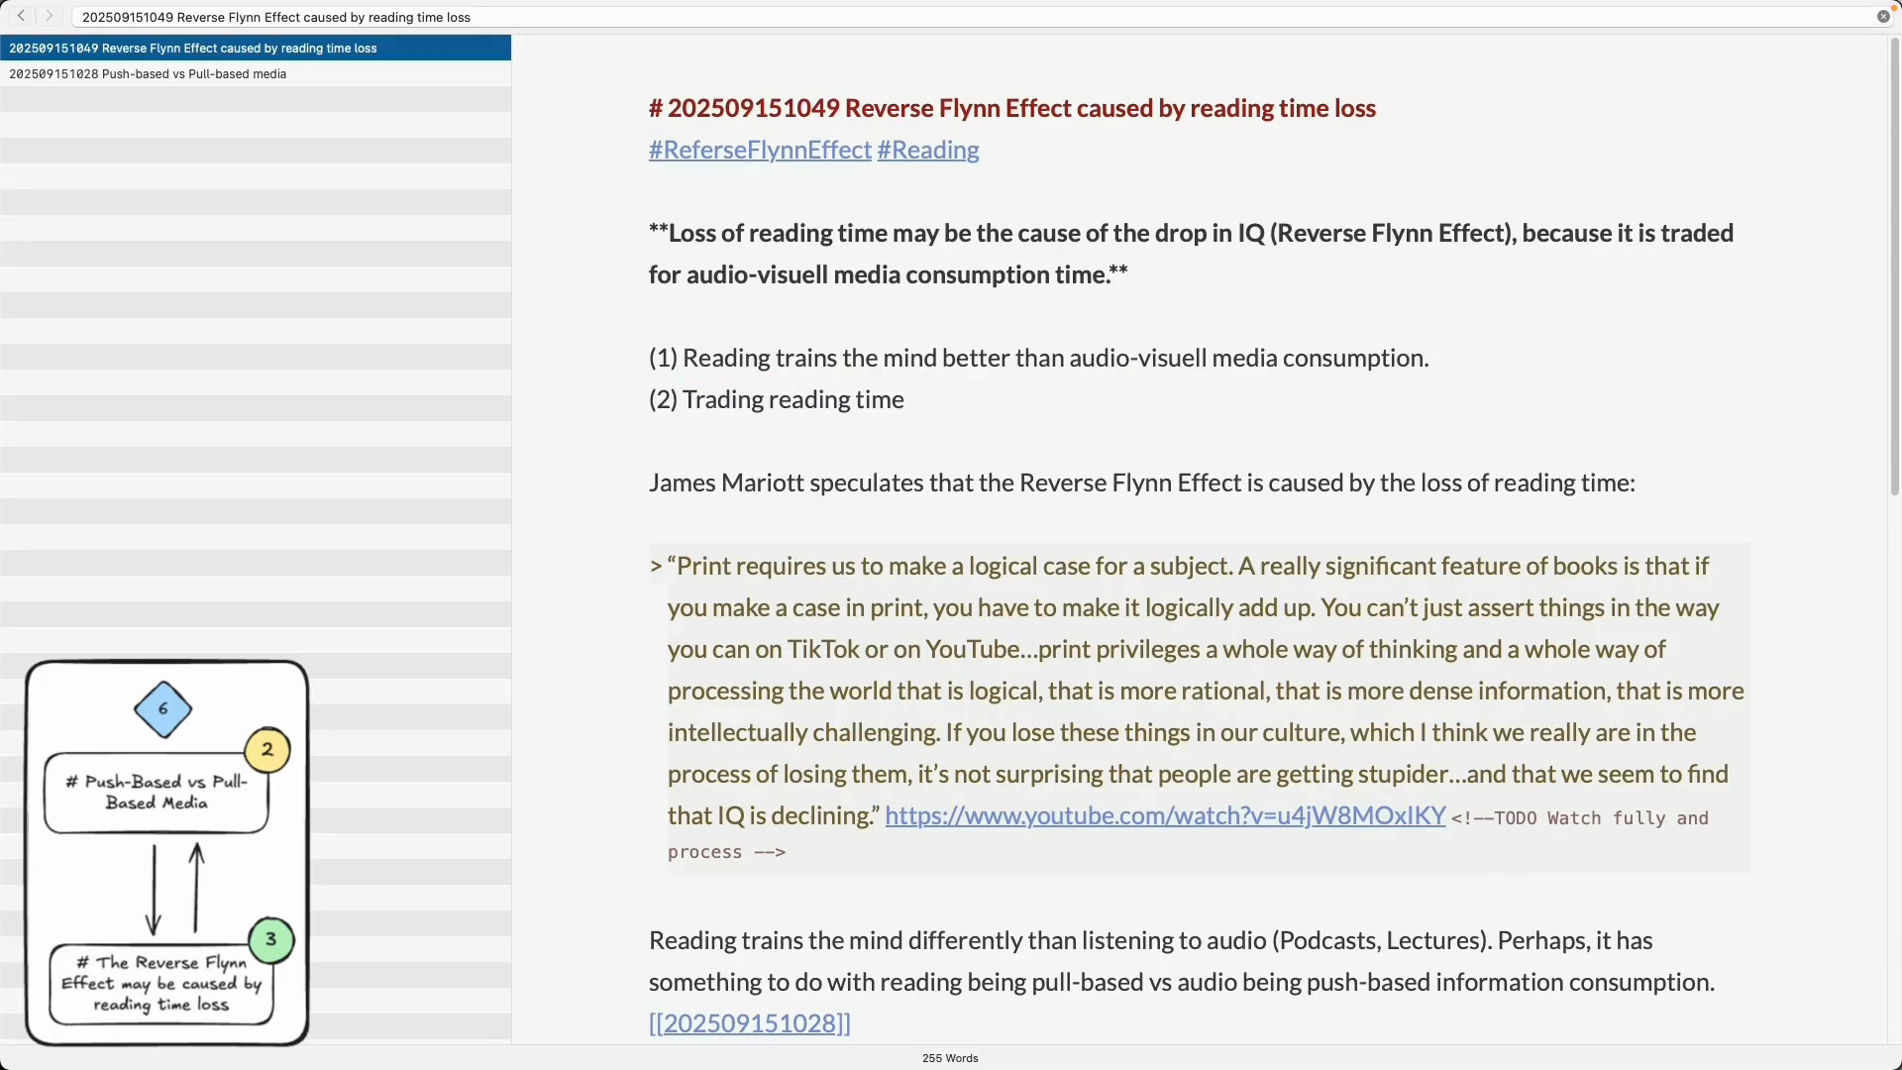
type(" for audio-visuell media cons")
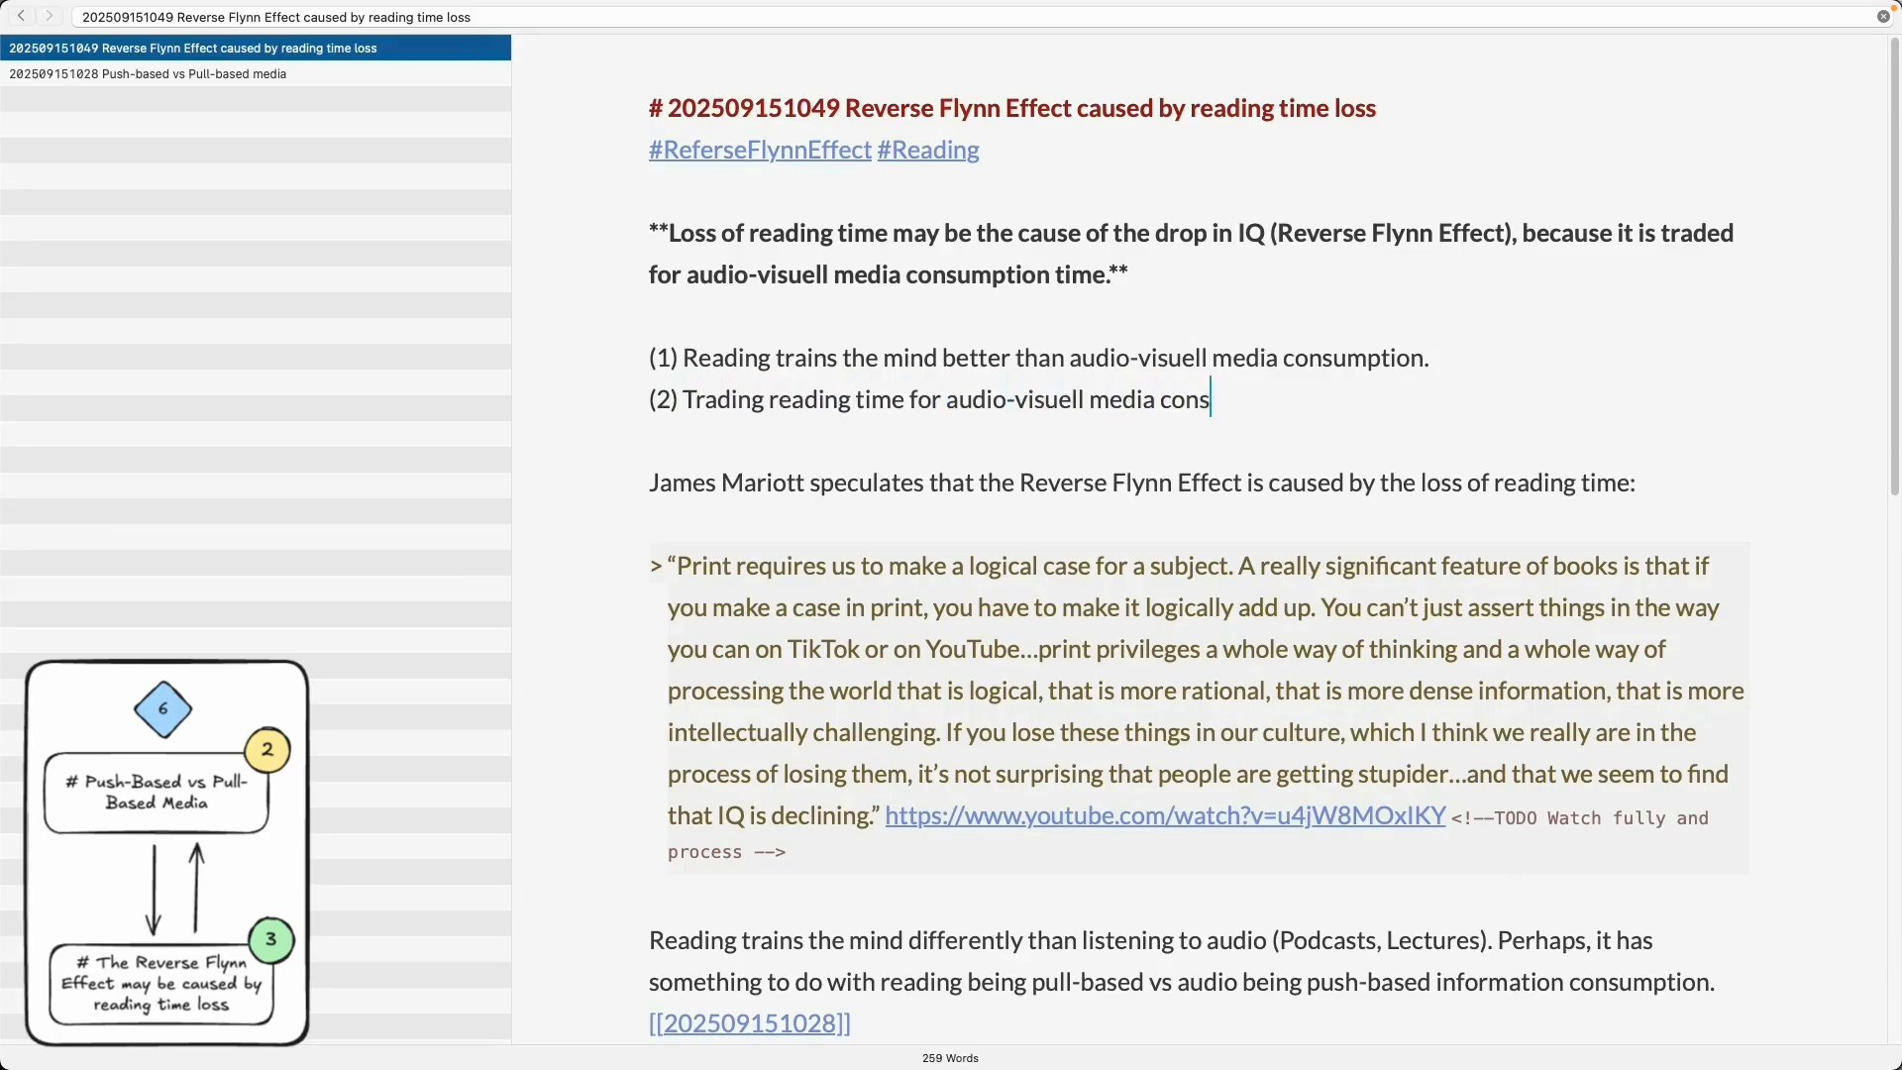
type("umption reduces training load for the mind.")
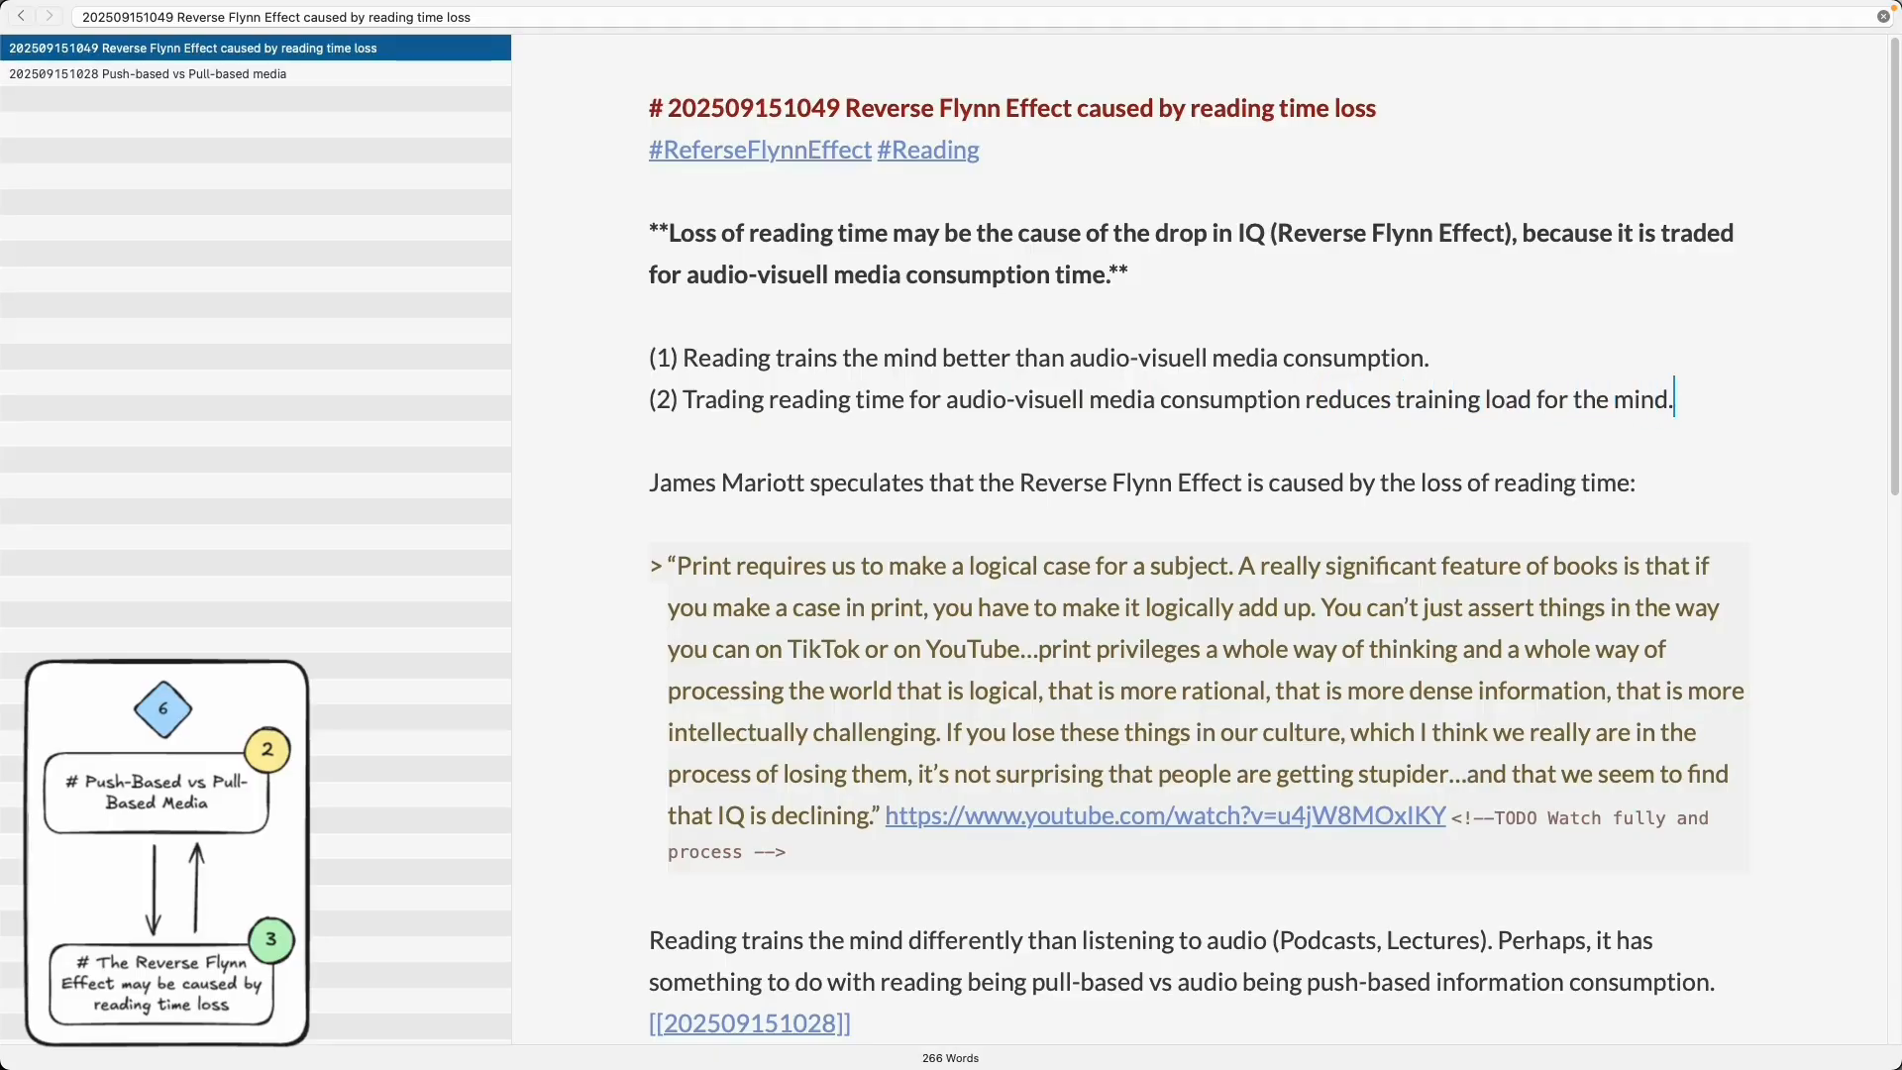
- Add the premise '(2.1) And, as a culture, we are trading reading time for audio-visuell media consumption.'
key("Return")
type("(3)")
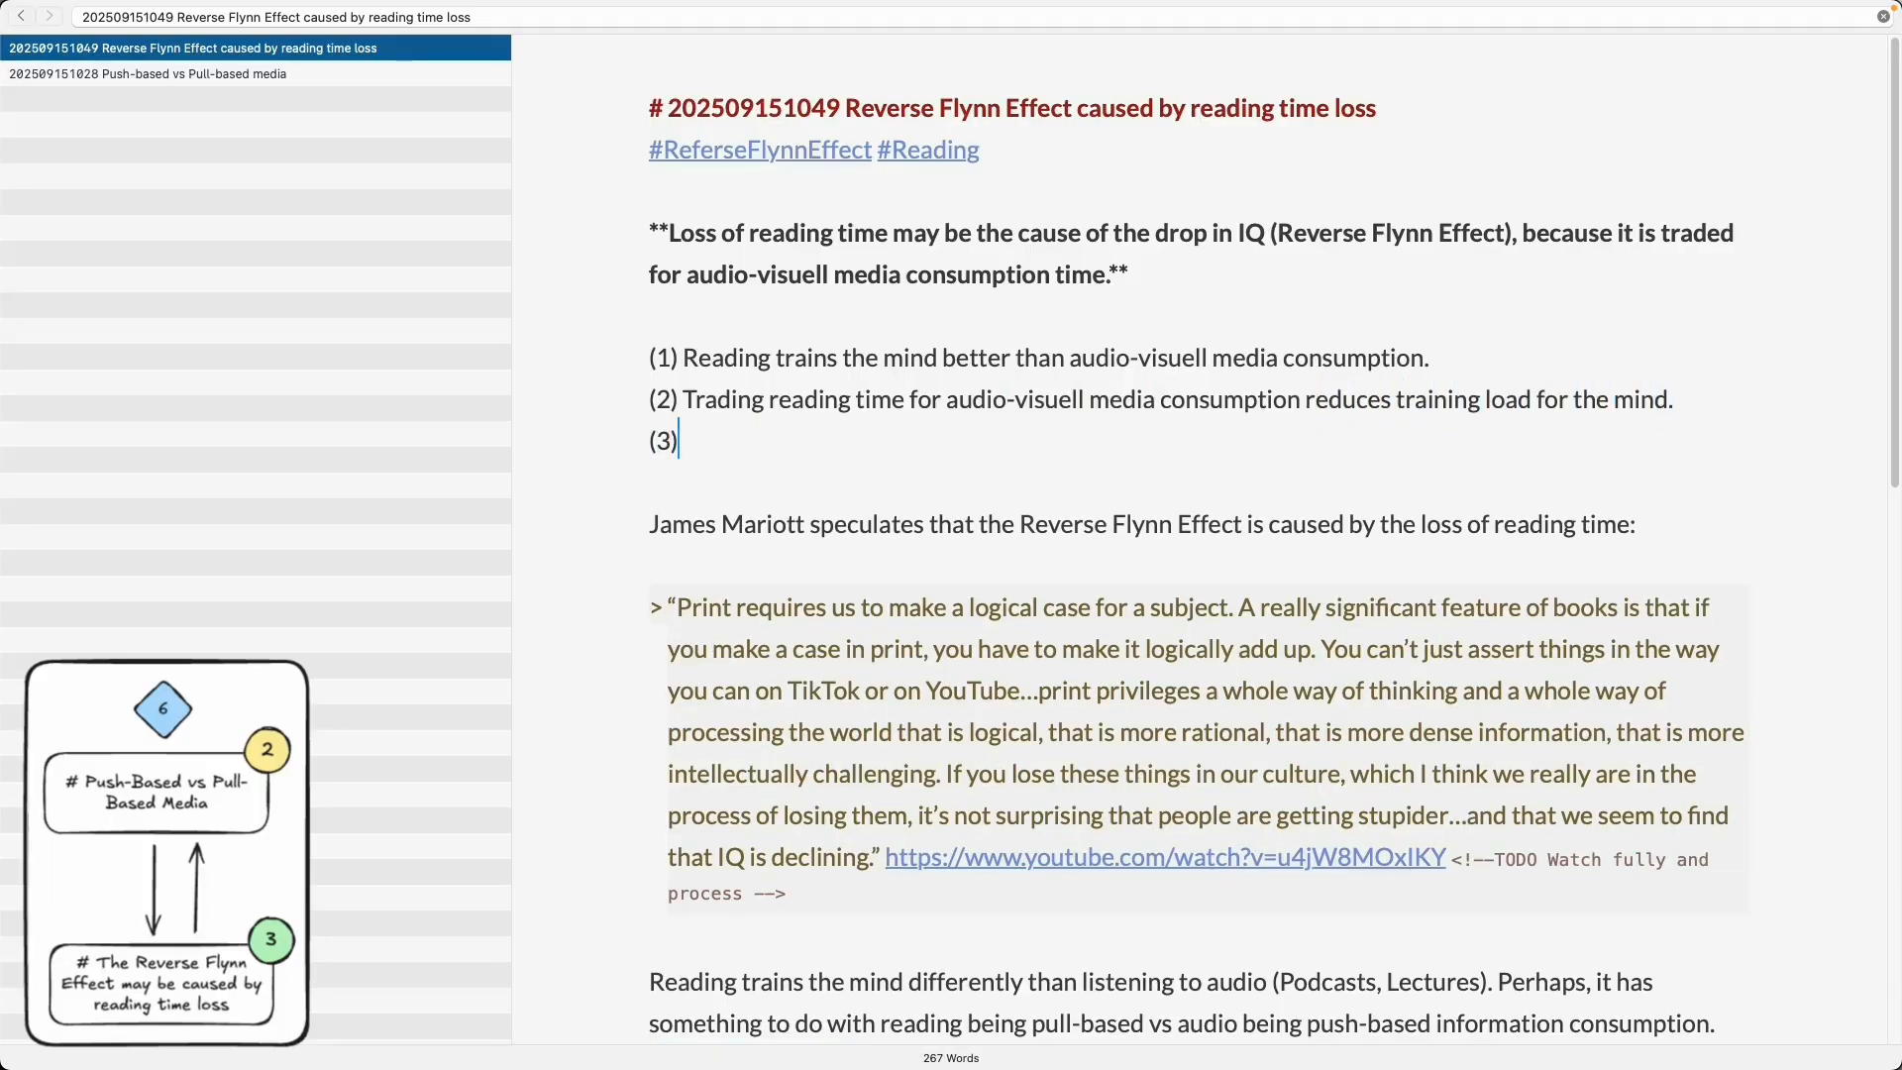
type(" We are")
key("BackSpace")
key("BackSpace")
key("BackSpace")
key("BackSpace")
key("BackSpace")
key("BackSpace")
key("BackSpace")
key("BackSpace")
key("BackSpace")
type("2.1) And, as a culture, we are")
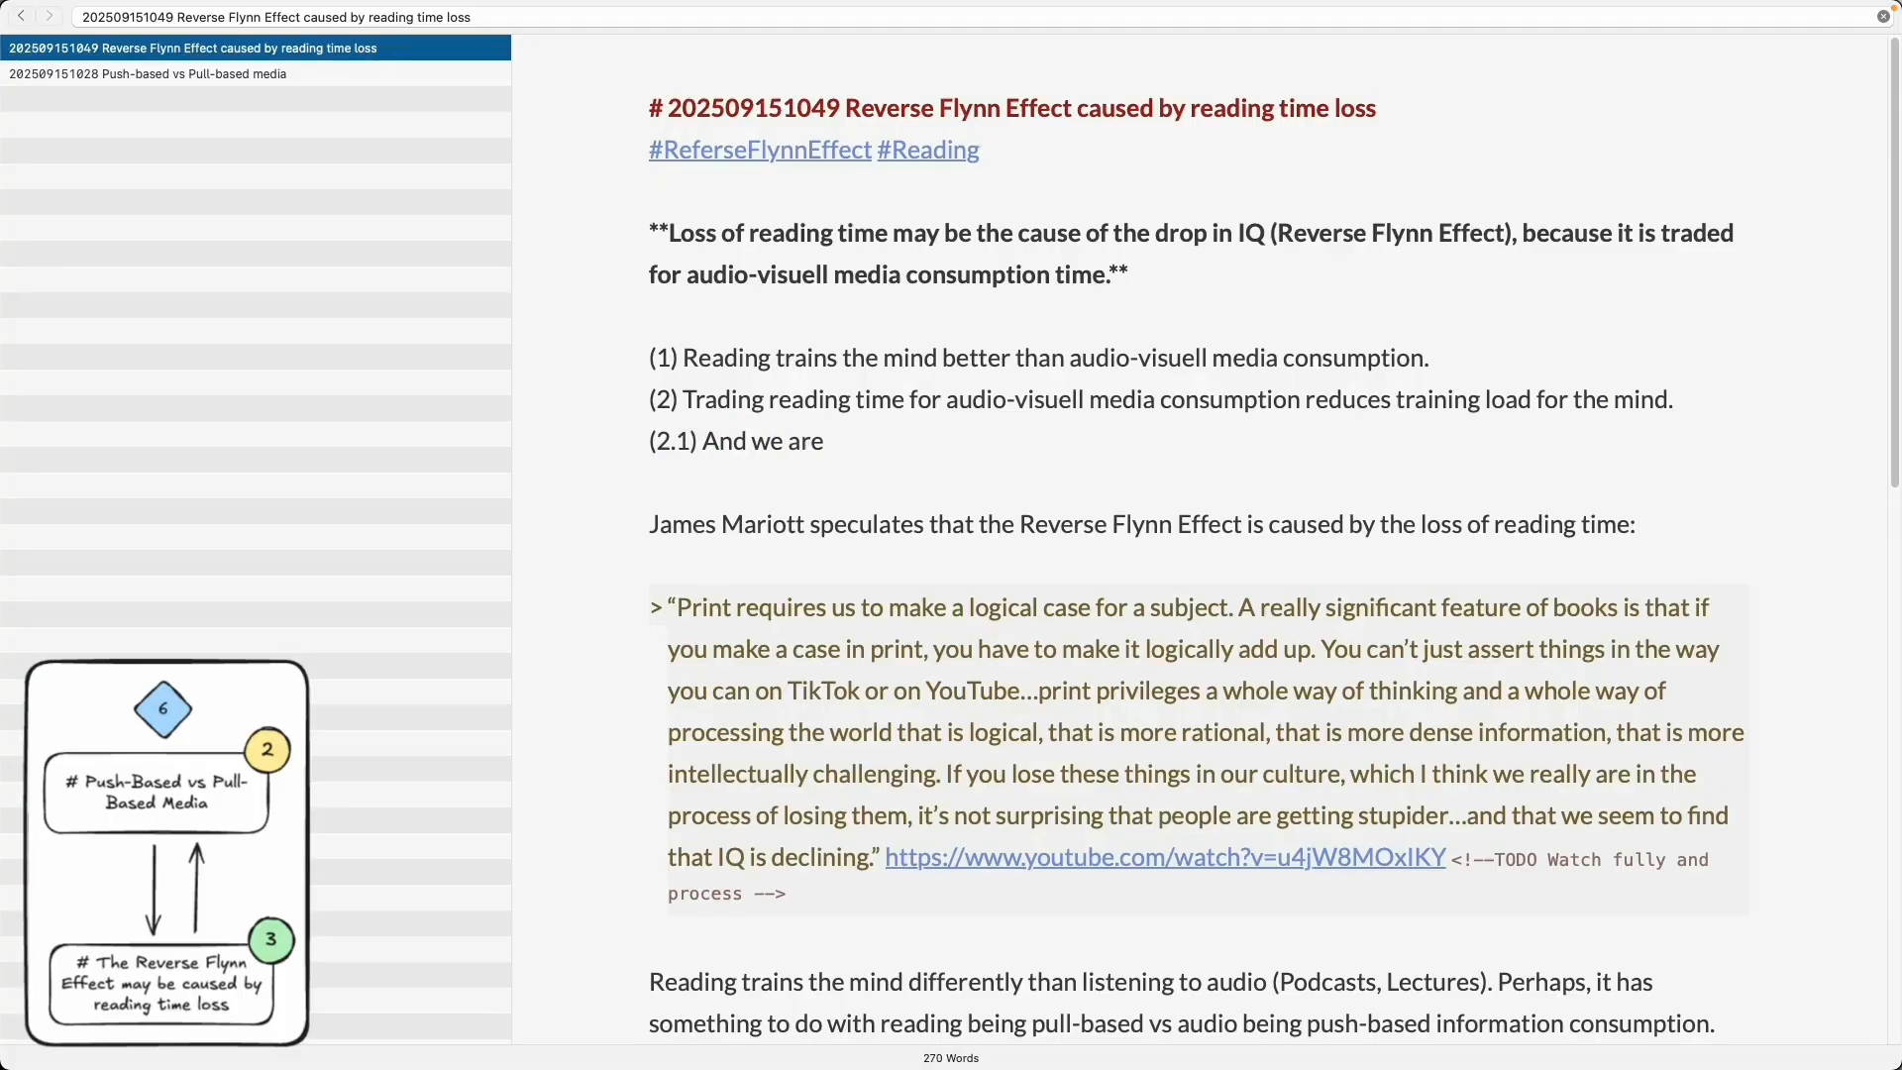
key("BackSpace")
key("BackSpace")
key("BackSpace")
key("BackSpace")
key("BackSpace")
key("BackSpace")
key("BackSpace")
type(", as a culture, we are trading reading time for audio-visuell media consumption.")
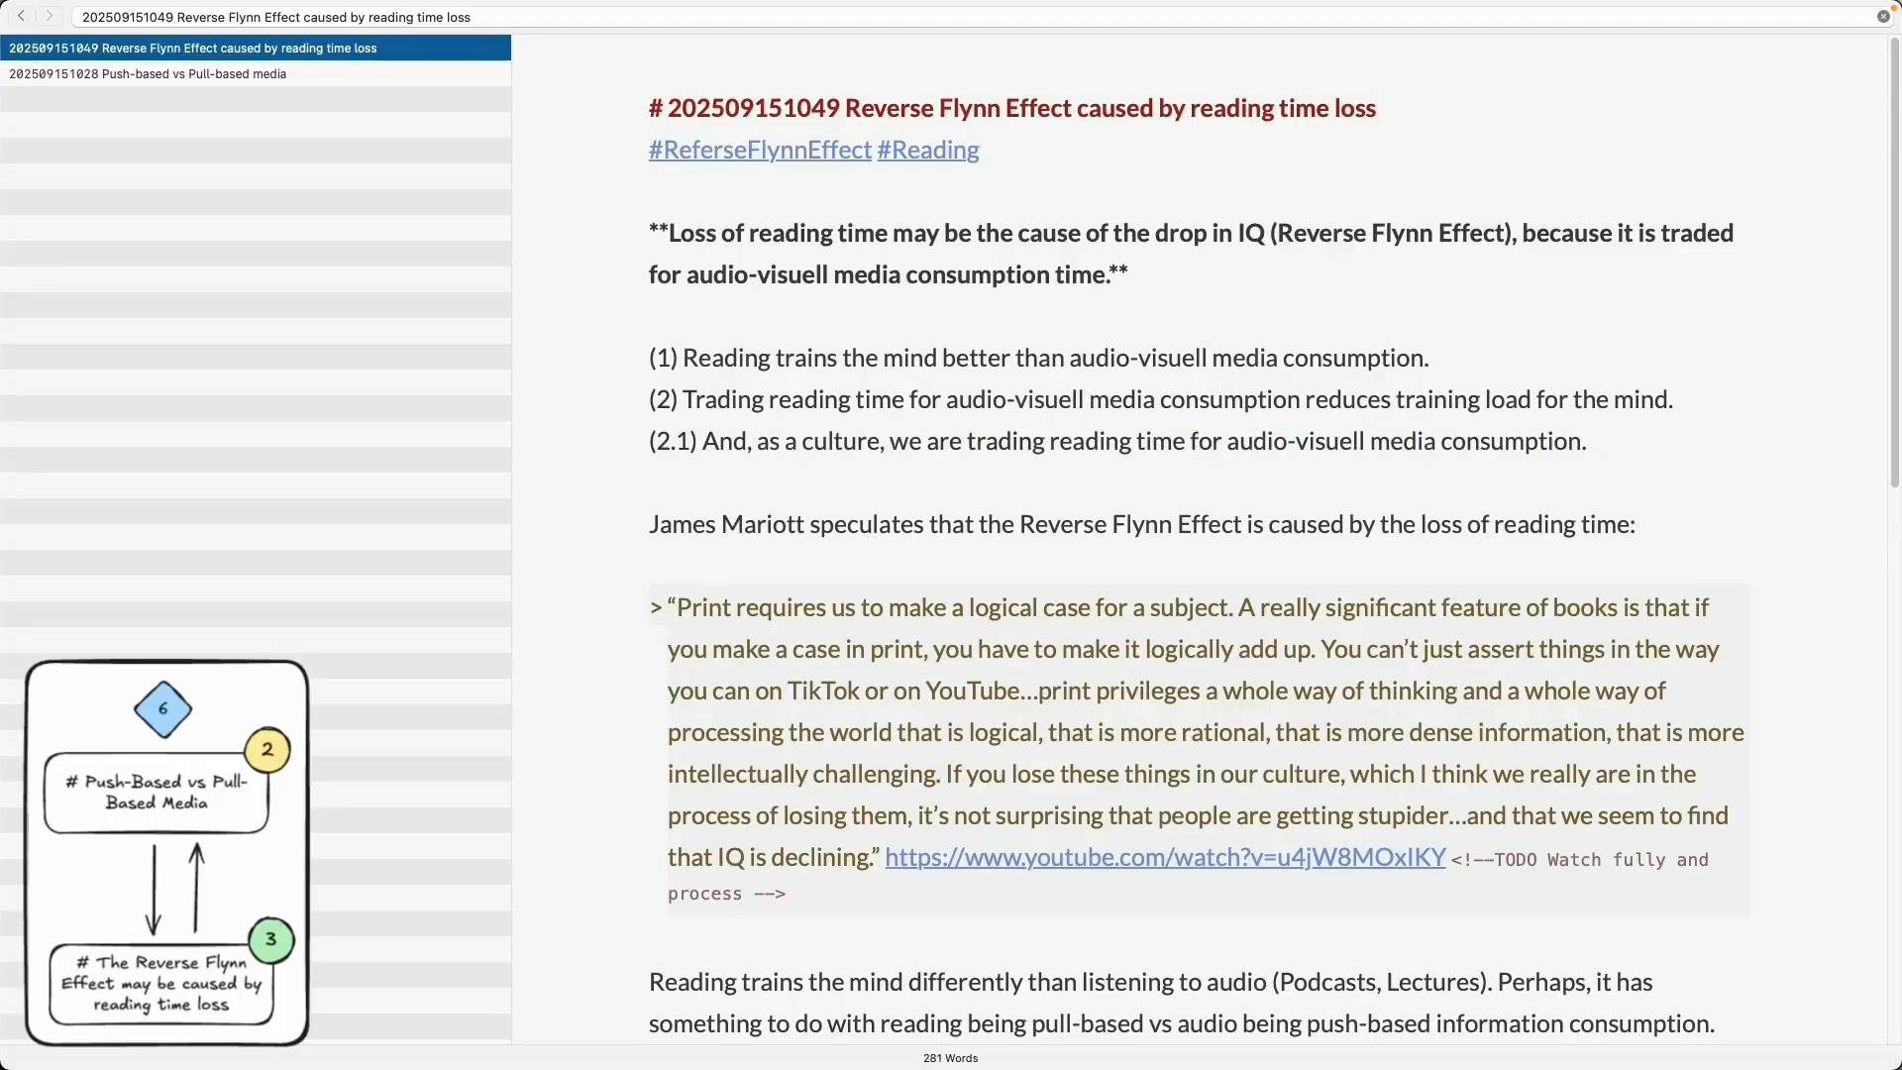
- Add the conclusion line '**Therefore:** Our IQ drops.' below the premises
key("Return")
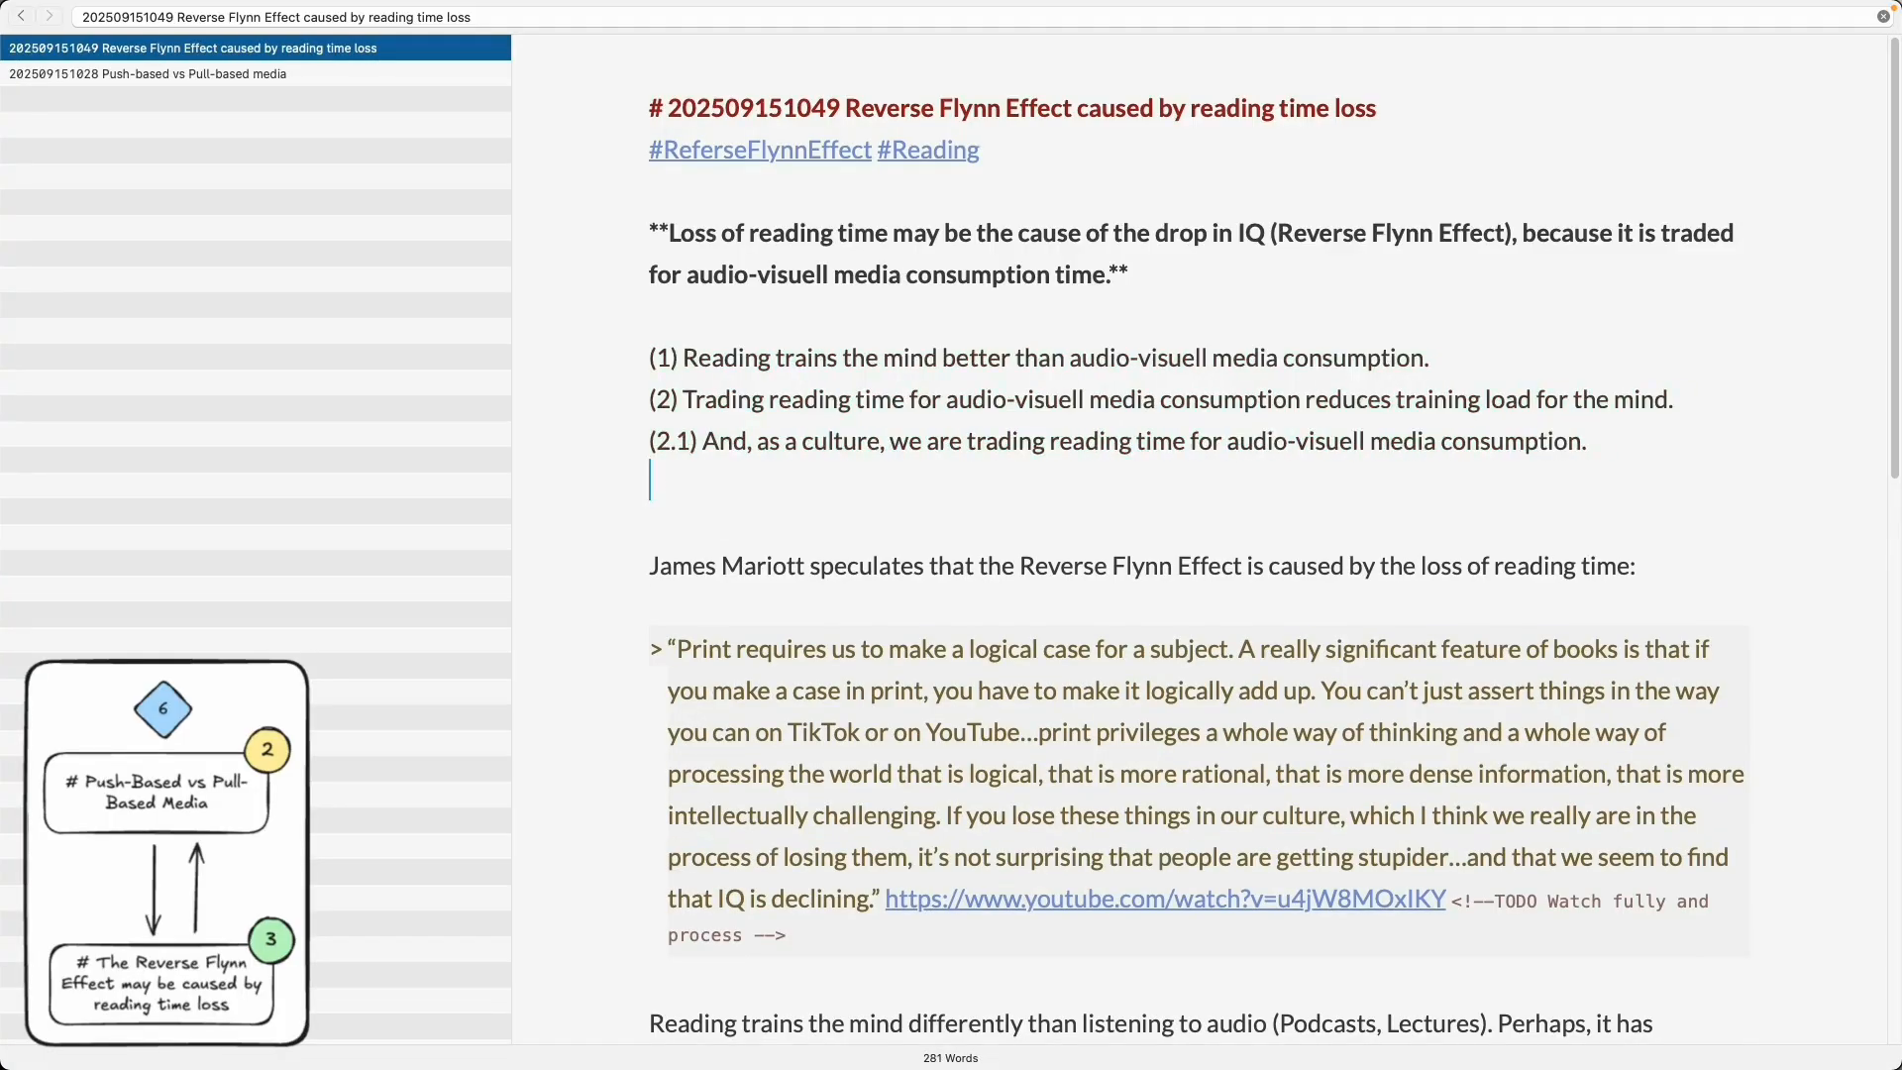
type("**Therefore:** We")
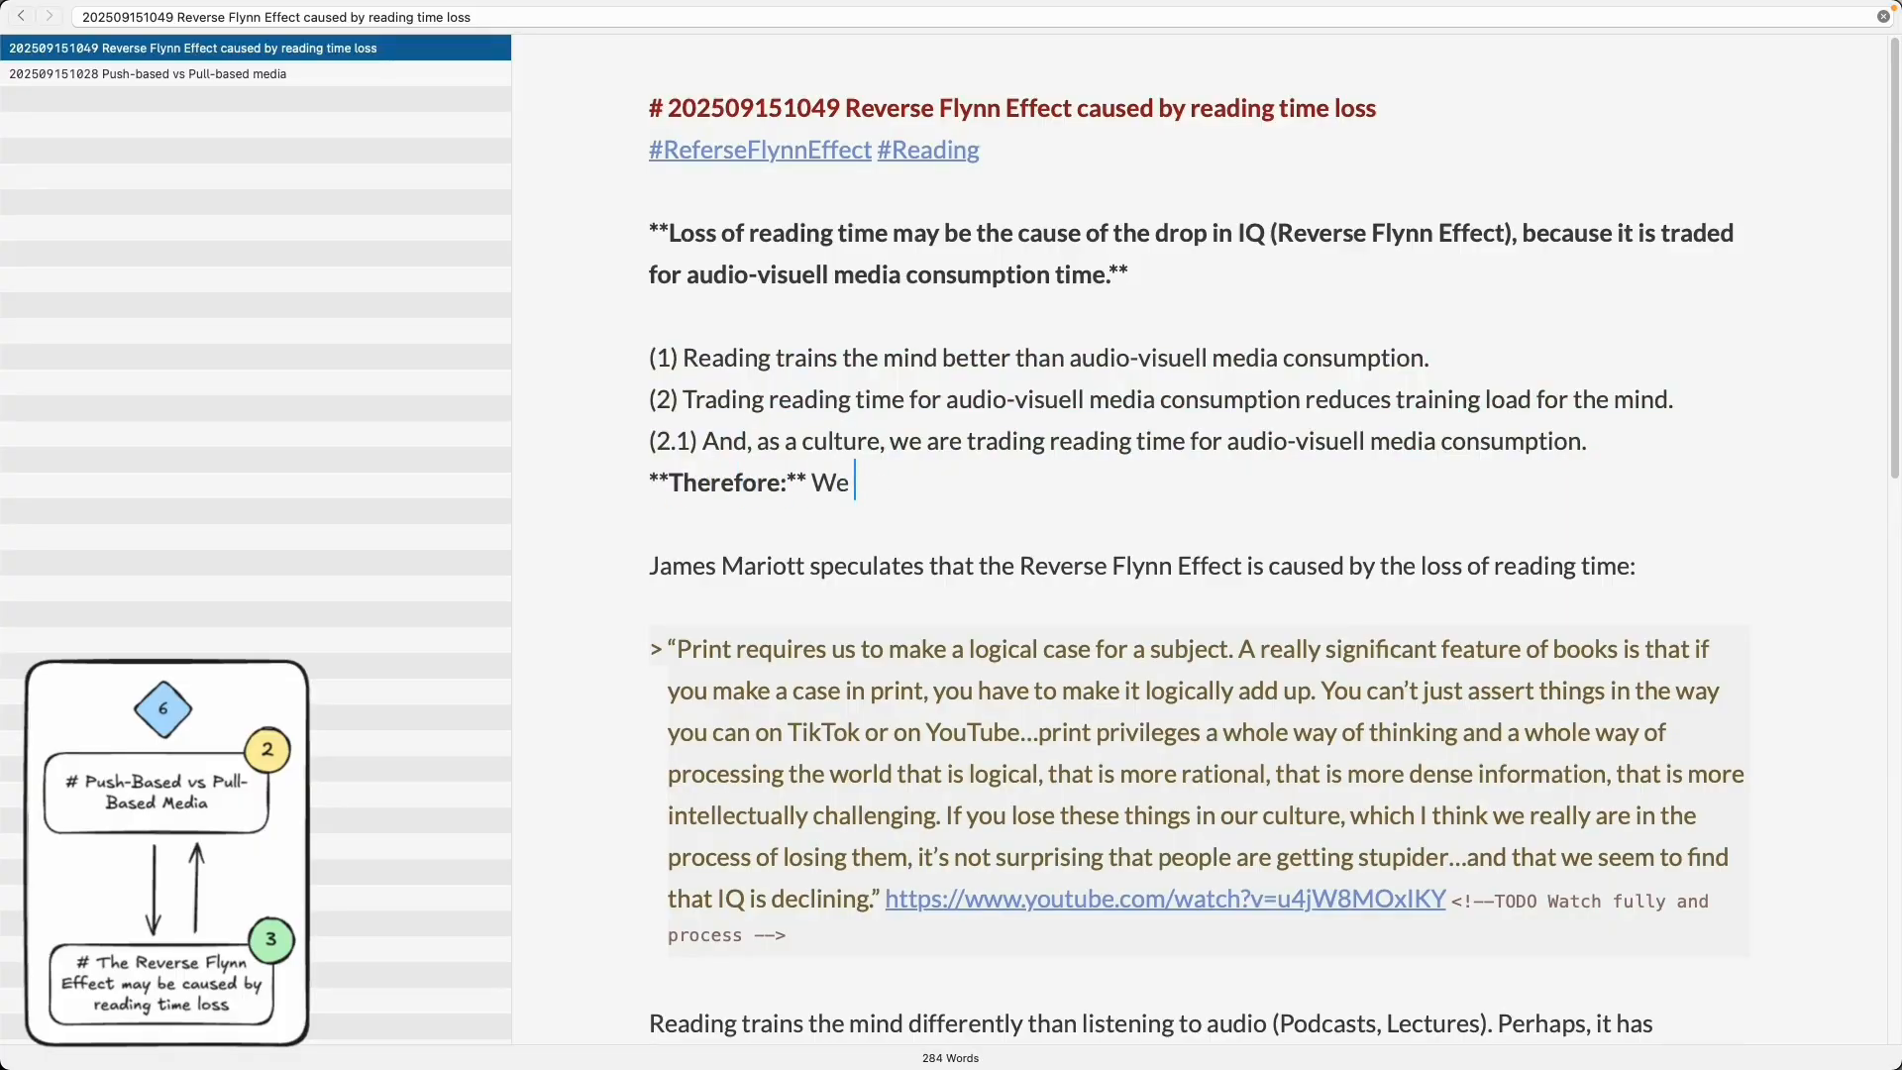
key("BackSpace")
key("BackSpace")
type("Our IQ drops")
- Create a new note titled 'Reverse Flynn Effect is evidence for IQ training'
scroll(874, 603, "down", 5)
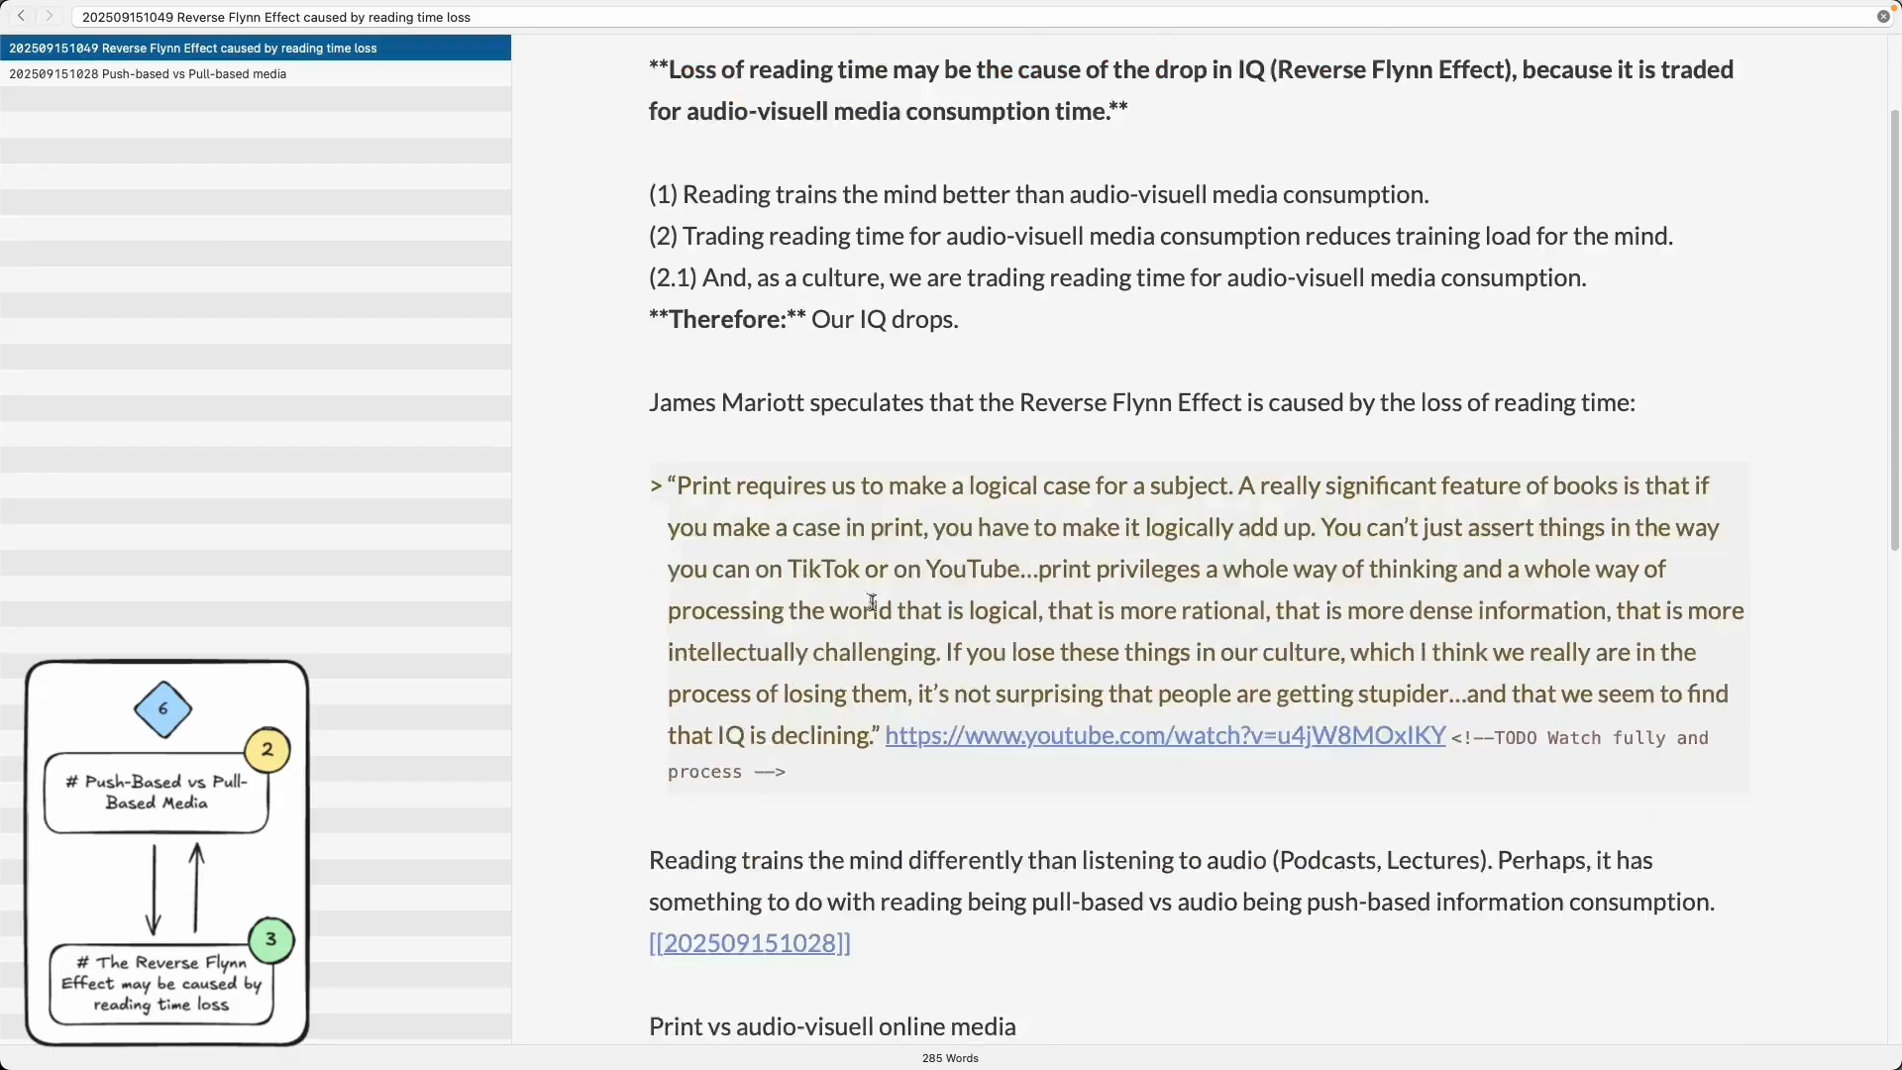
scroll(874, 603, "up", 5)
left_click_drag(669, 108, 1457, 108)
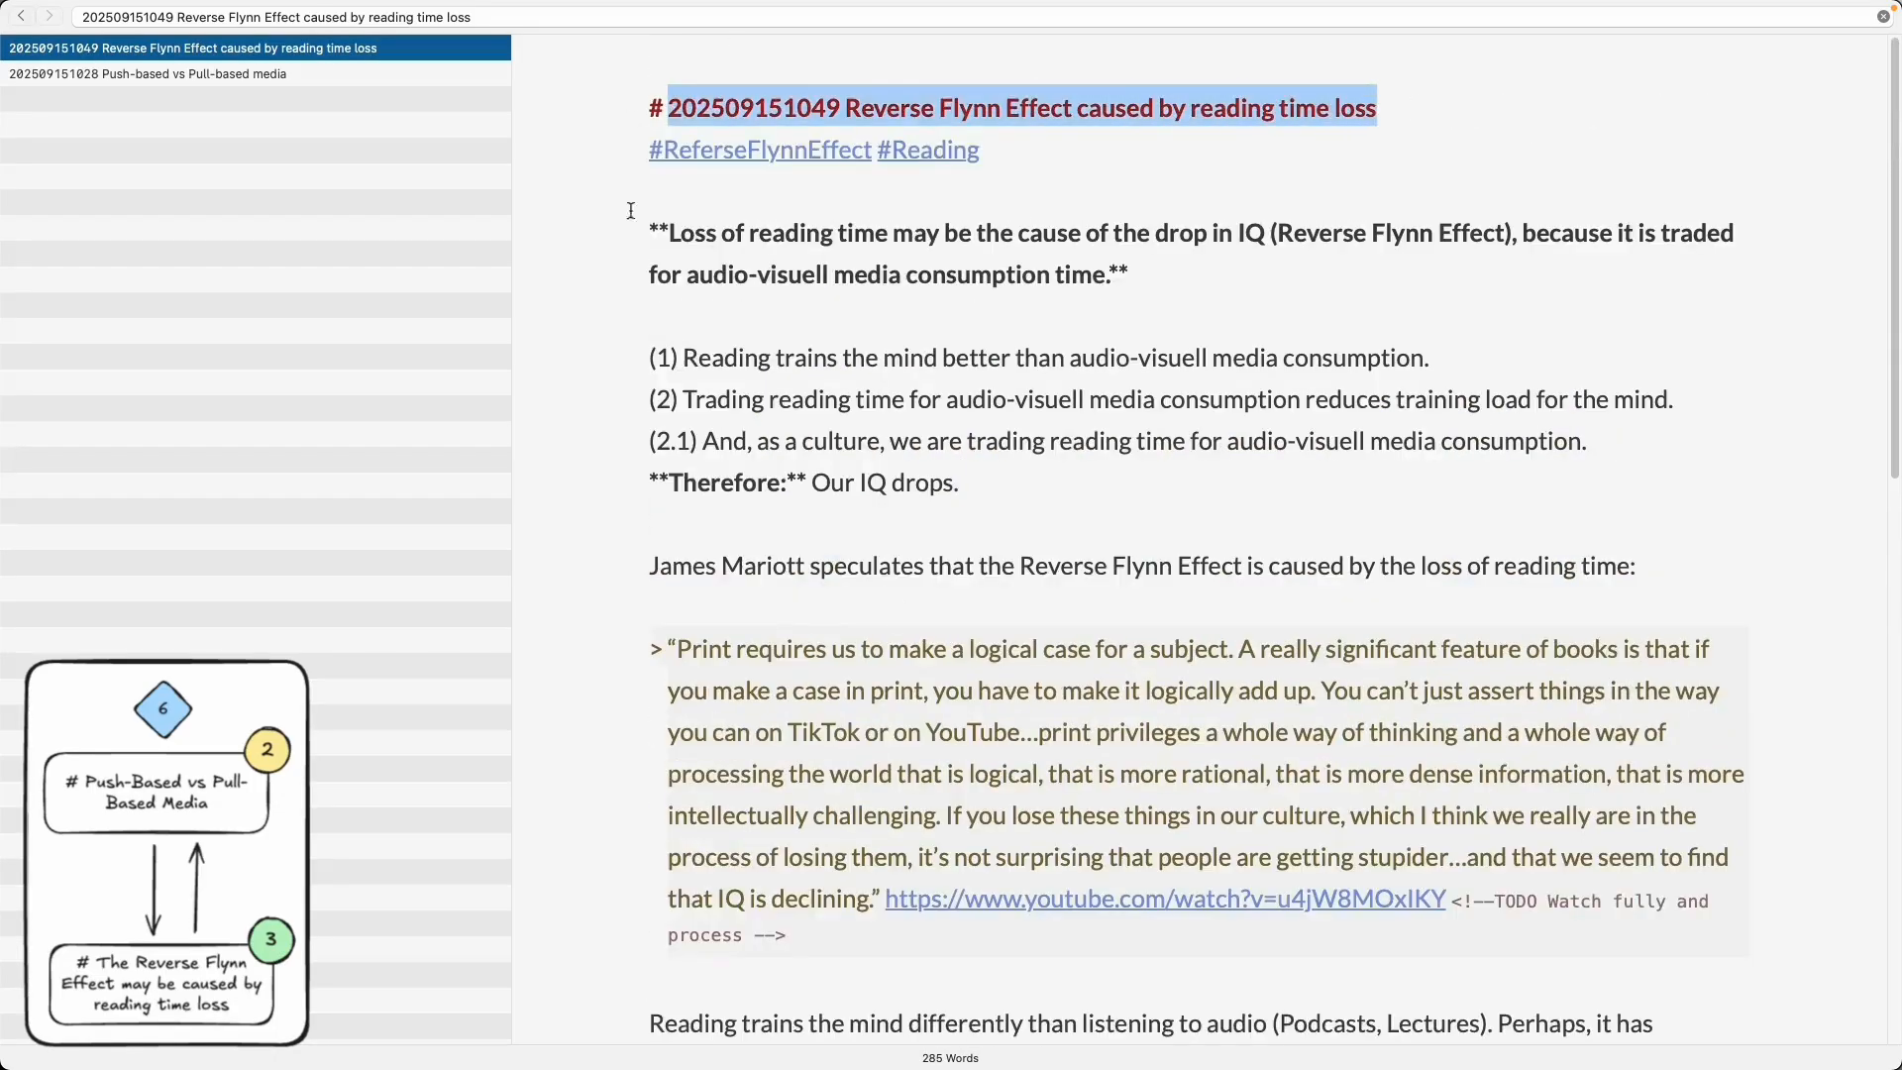
key("super+n")
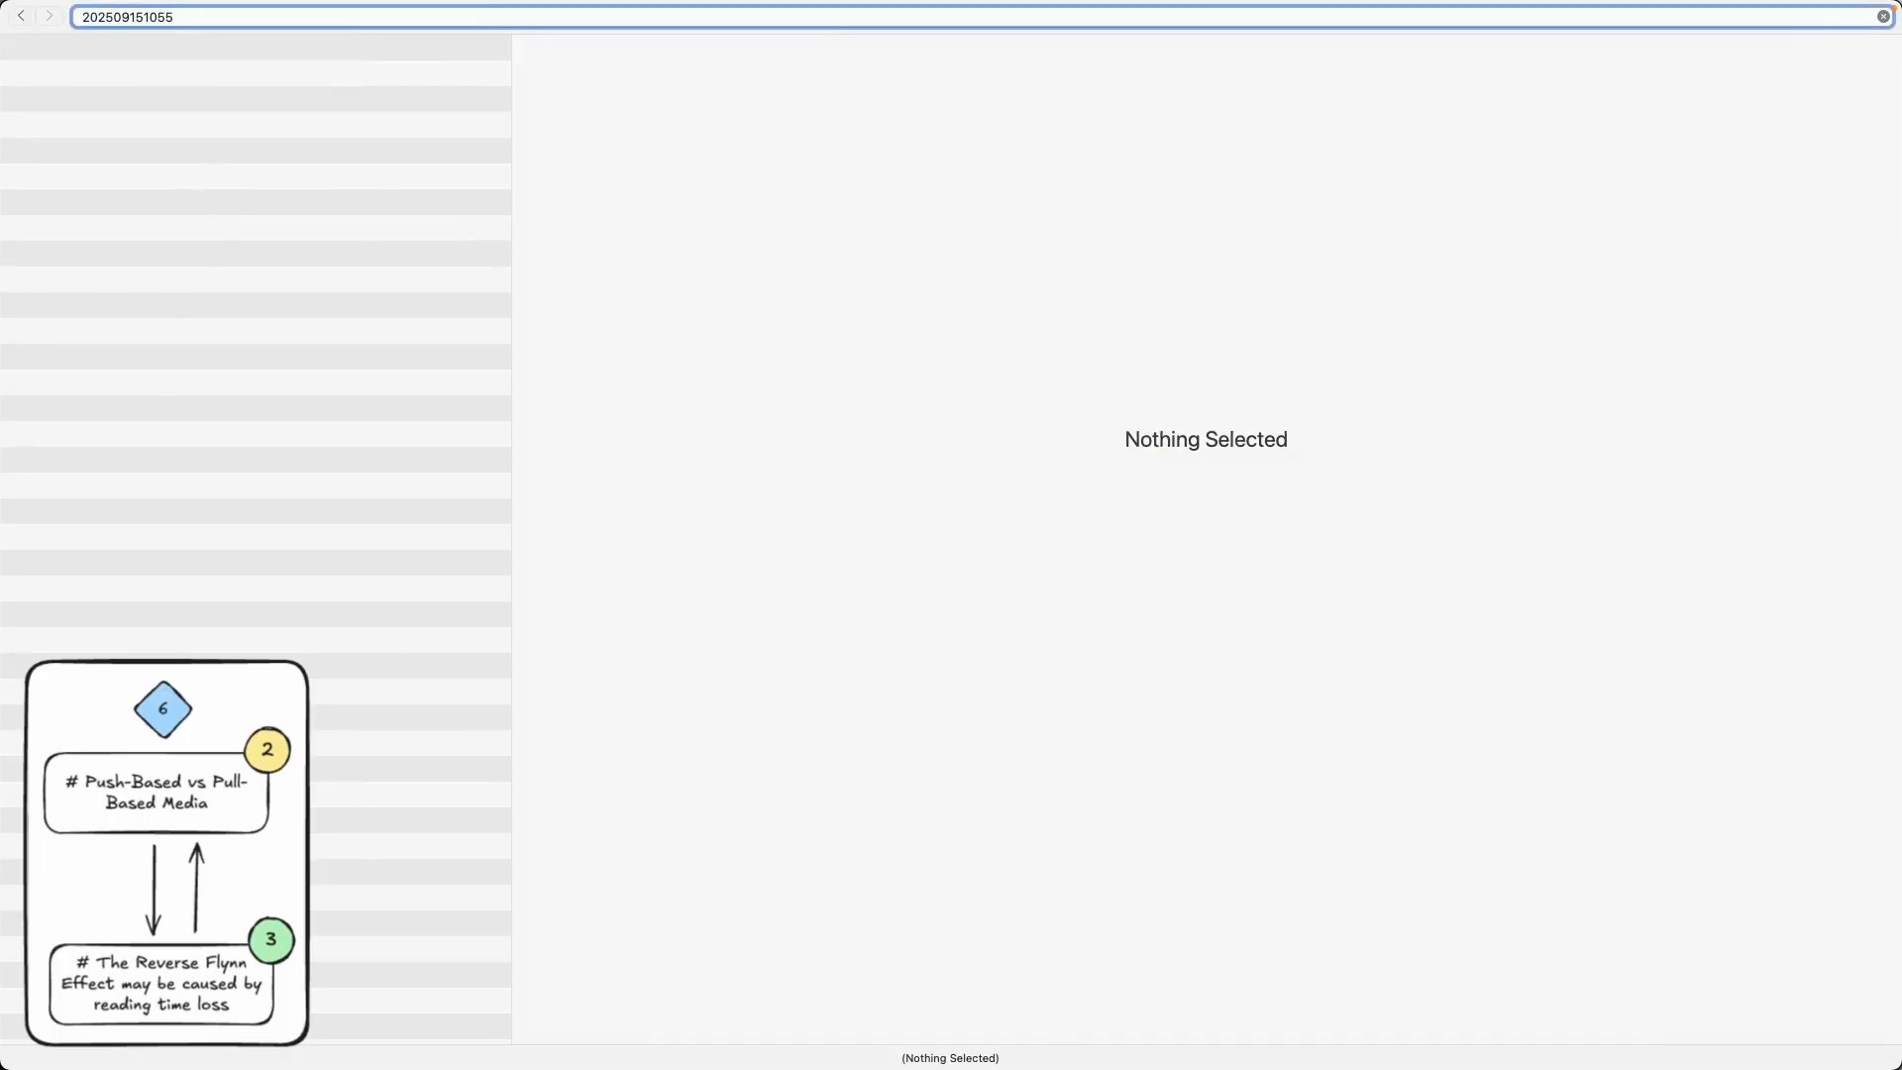
type("Reverse Flynn Effect as a proxy for")
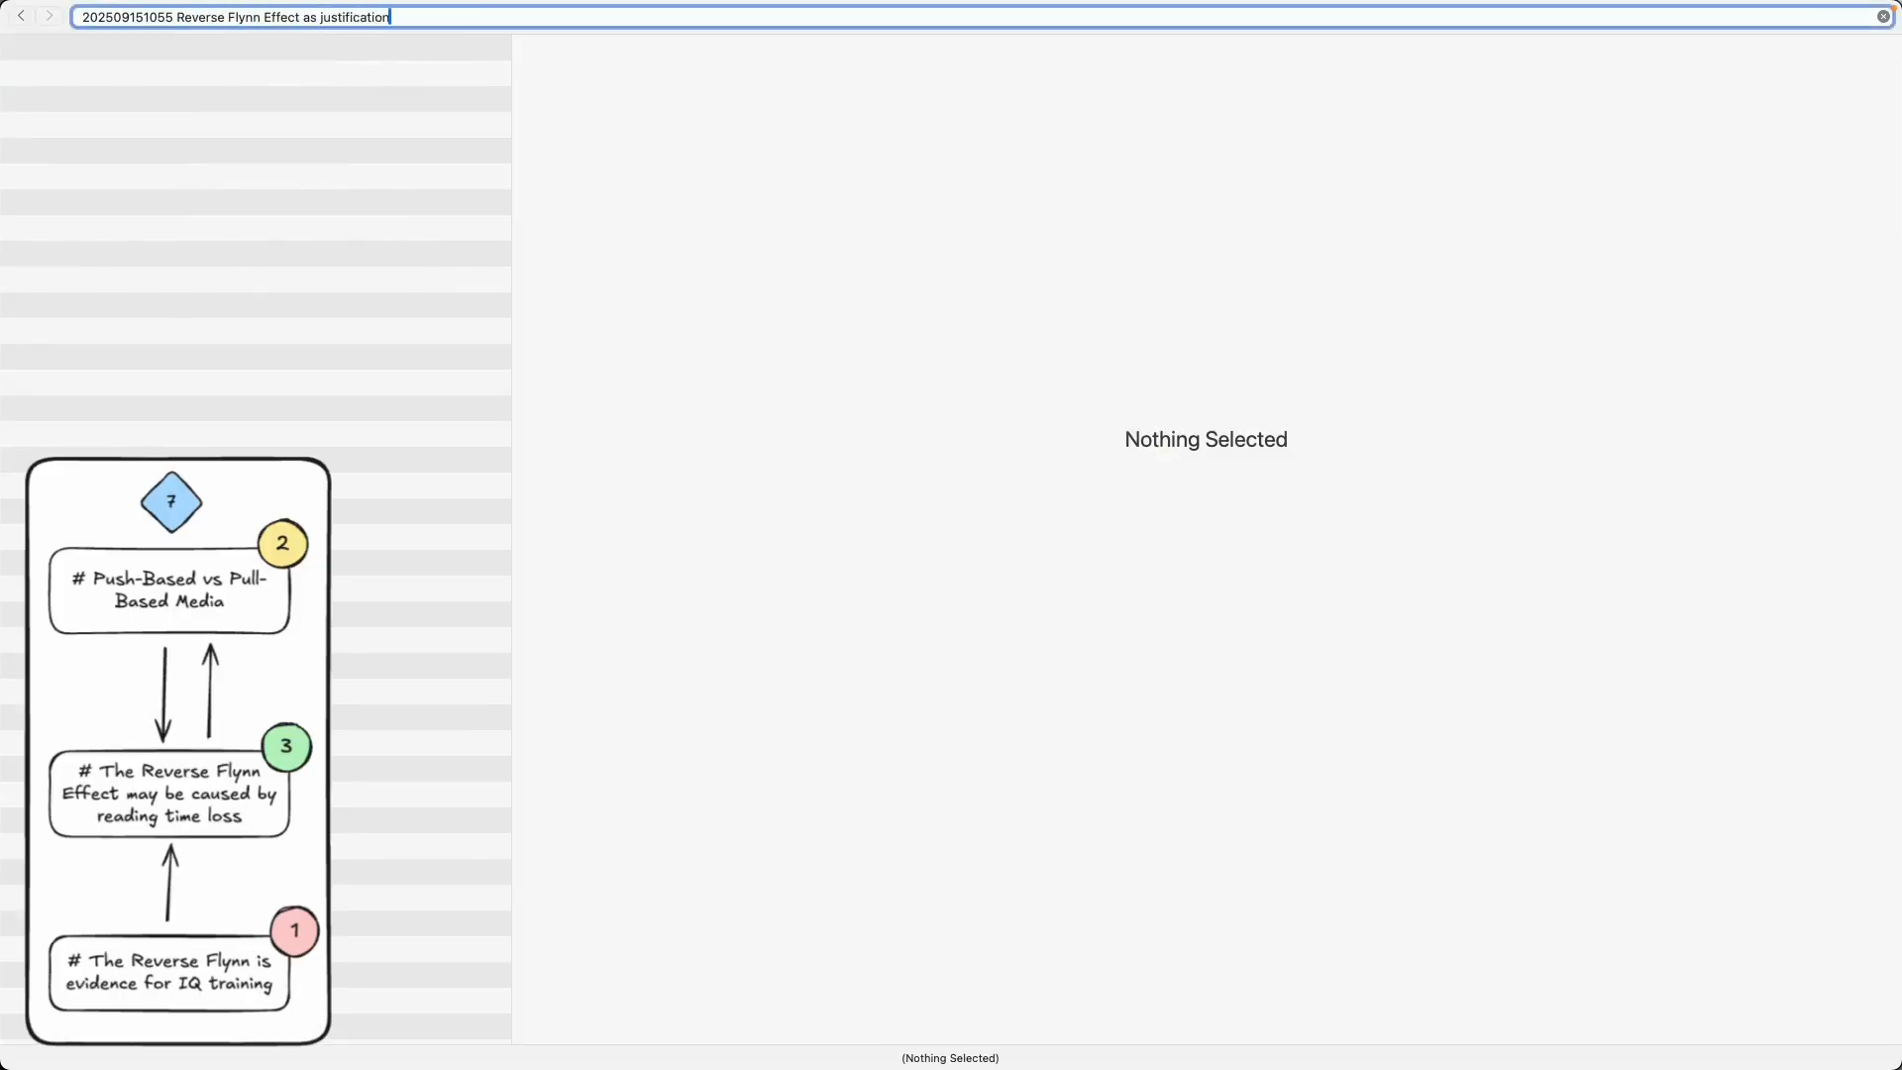
key("BackSpace")
key("BackSpace")
key("BackSpace")
key("BackSpace")
key("BackSpace")
key("BackSpace")
key("BackSpace")
key("BackSpace")
key("BackSpace")
key("BackSpace")
key("BackSpace")
key("BackSpace")
key("BackSpace")
key("BackSpace")
type("pro")
type("is evidence for Q")
type(" training")
- Confirm the new note and tag it #ReverseFlynnEffect, leaving blank lines above the reference line
key("Return")
key("Return")
type("#ReverseFlynn")
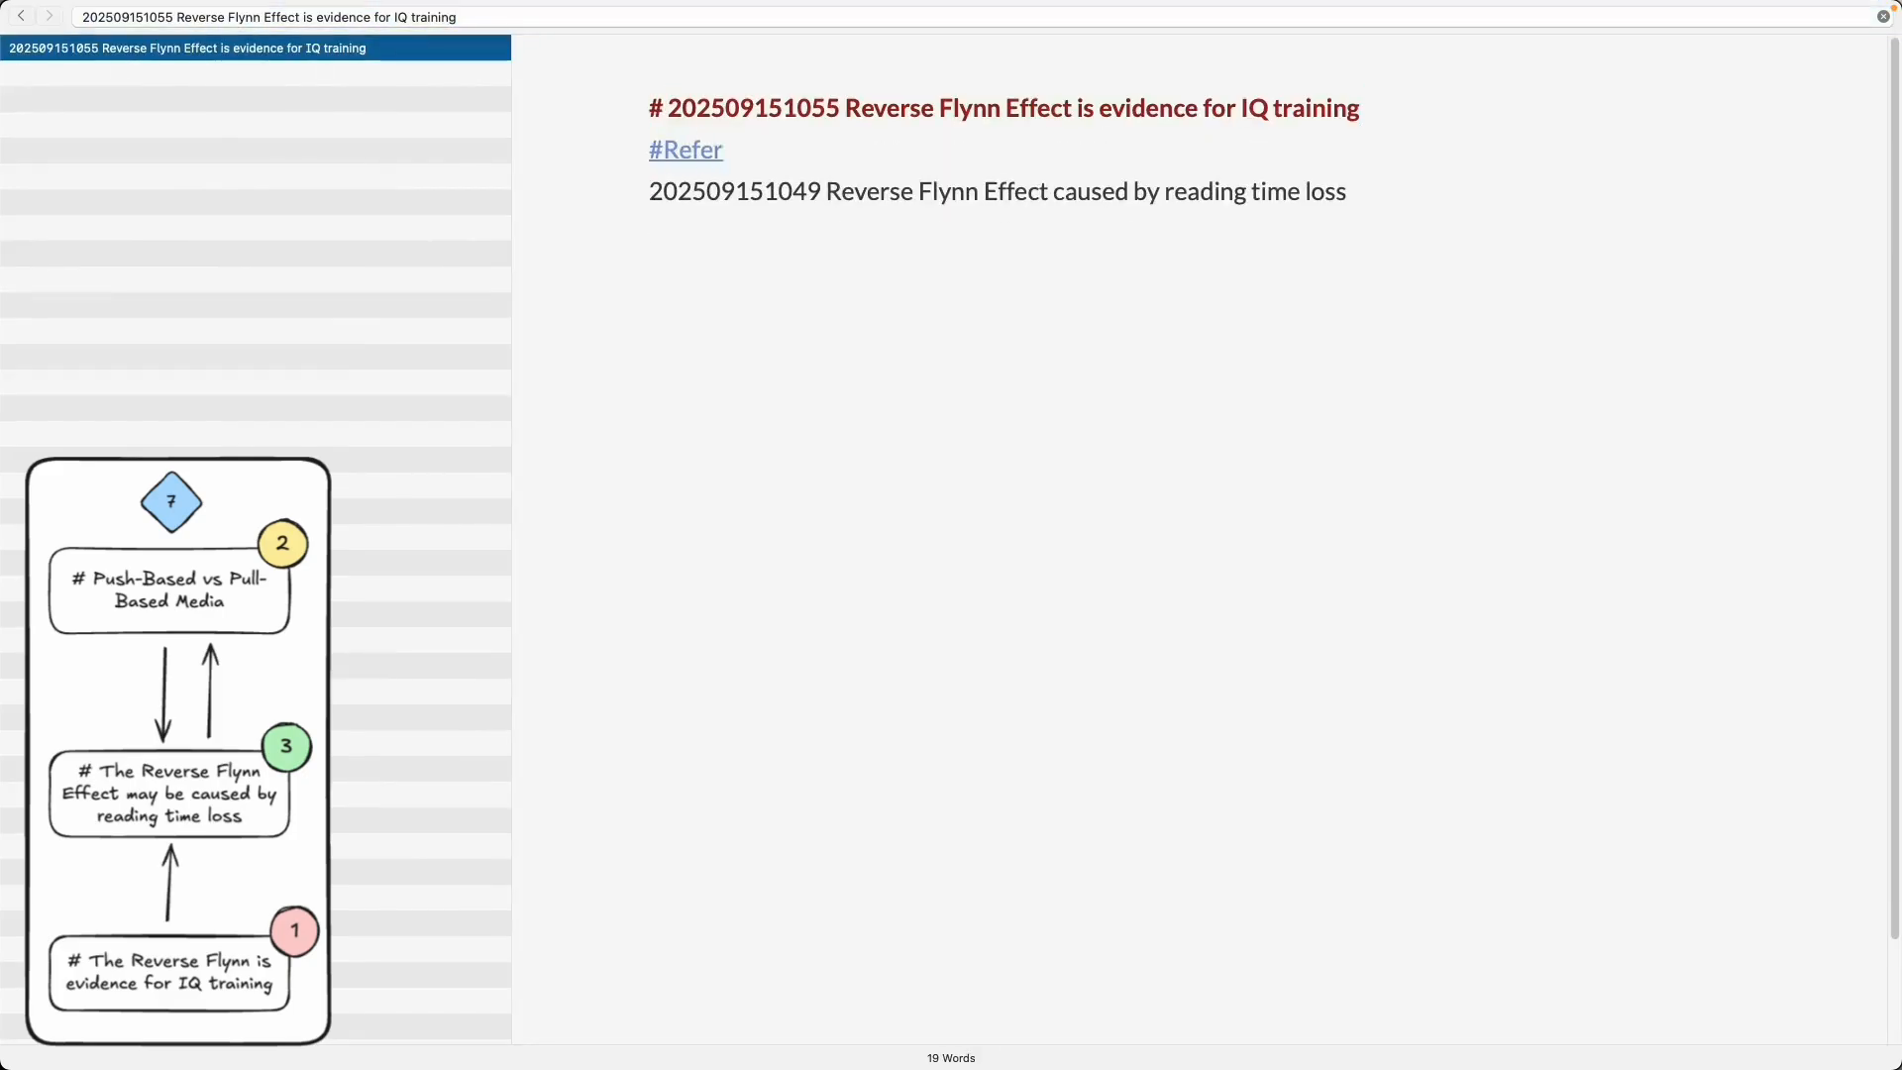
type("Effect")
key("Return")
key("Return")
key("Return")
key("Up")
key("Up")
key("Return")
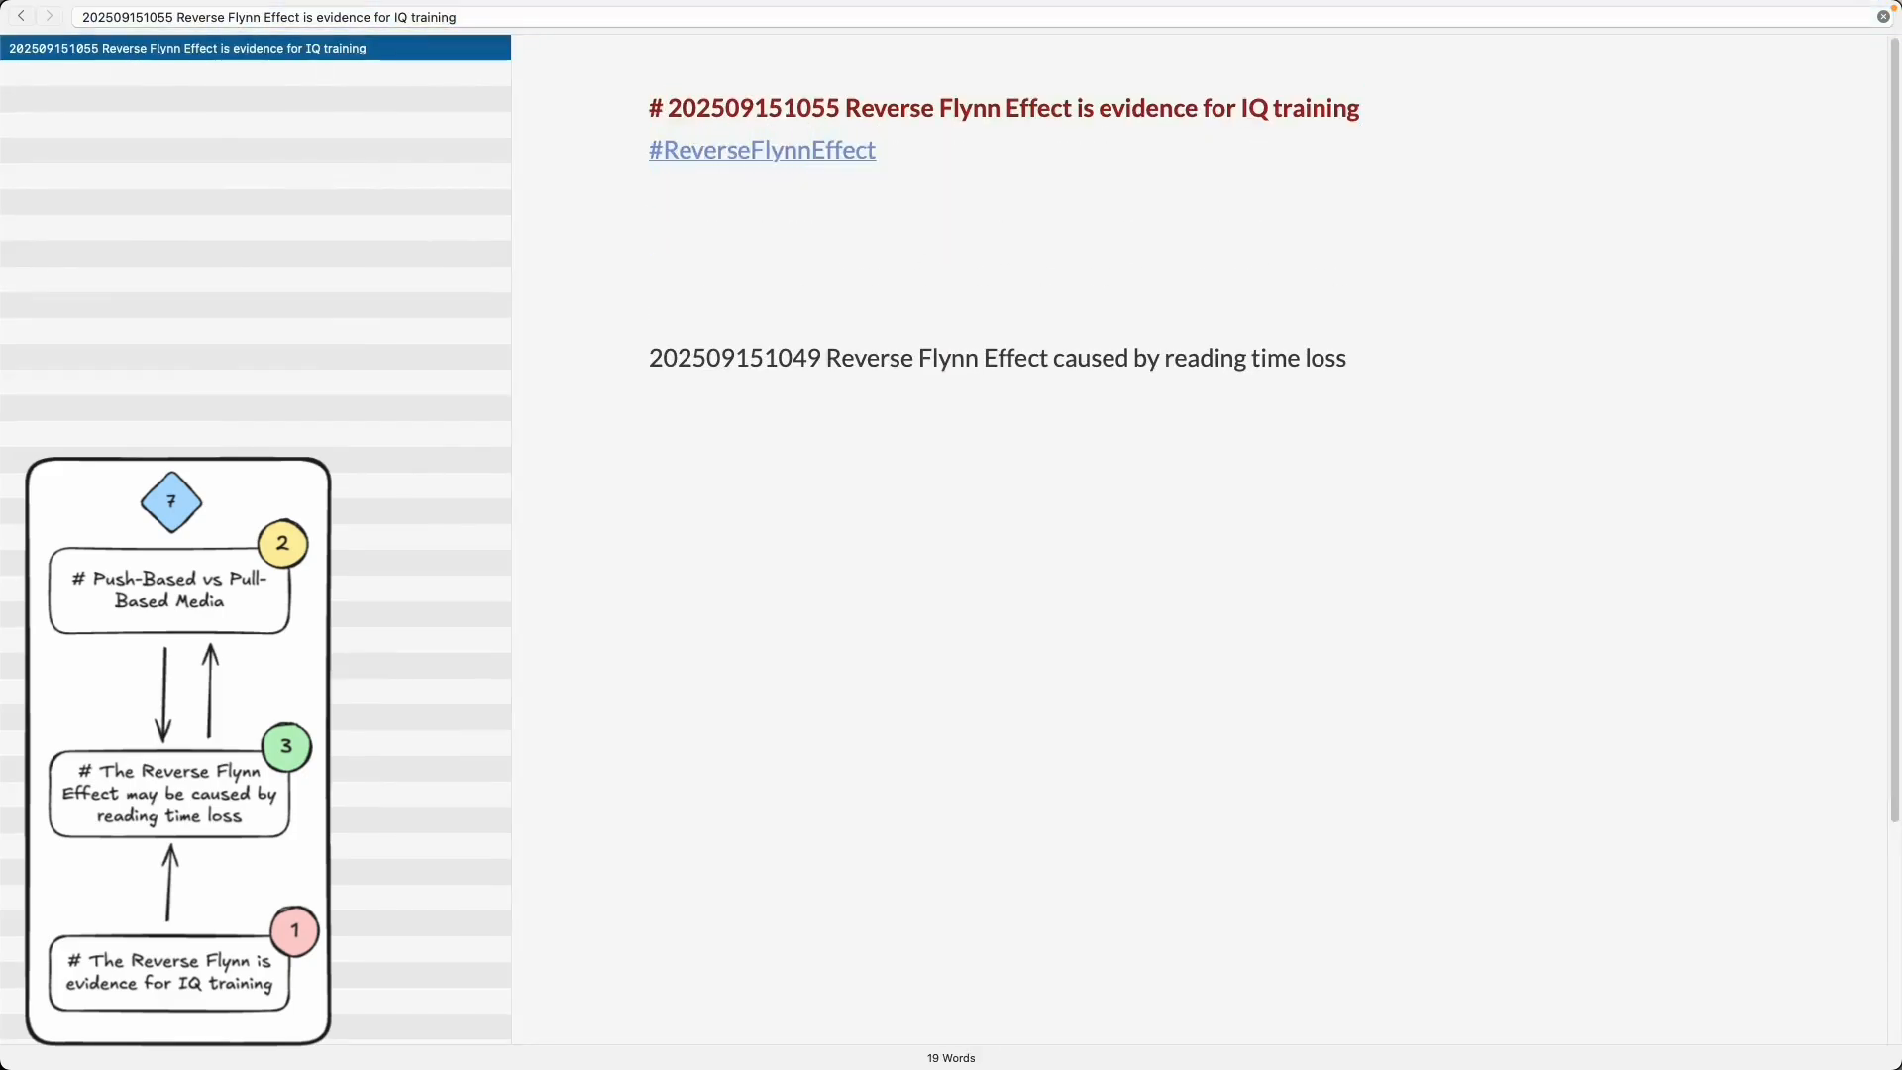
type("If the reverse Flynn Effect is caused by reading time")
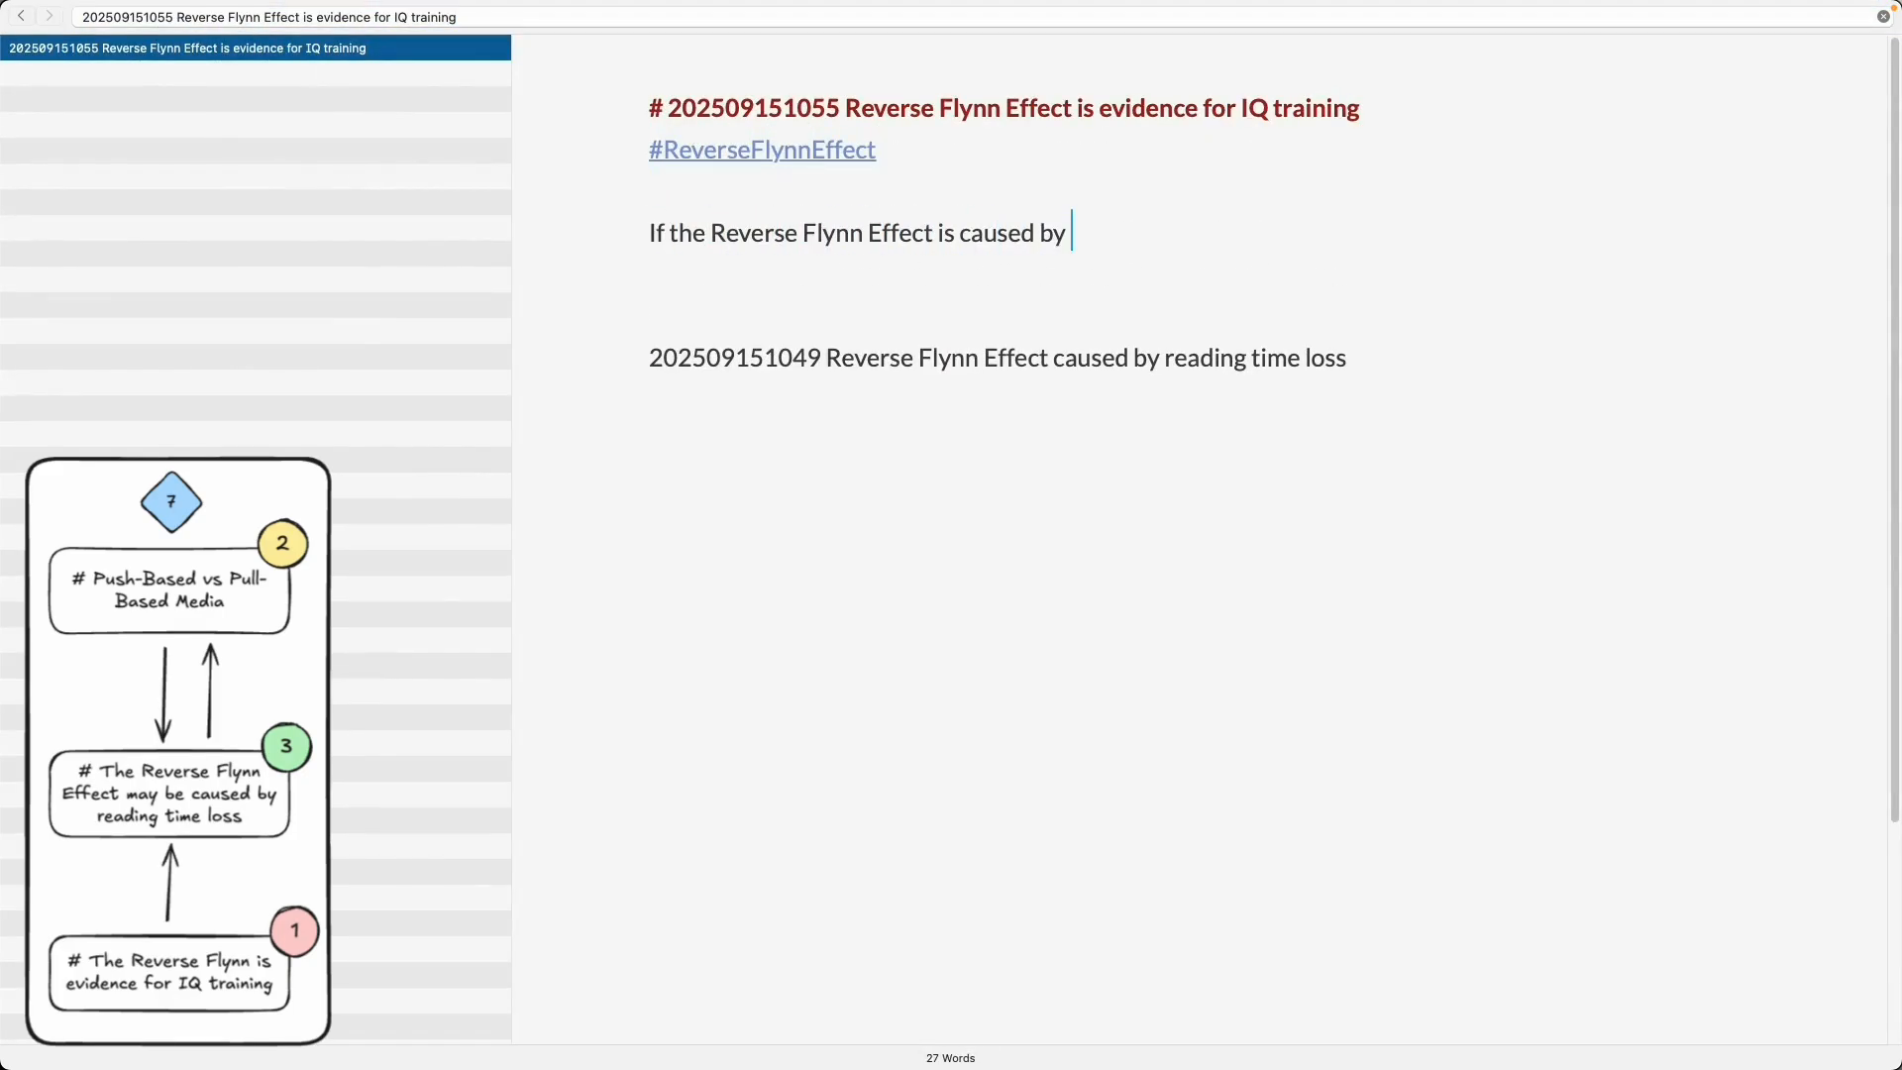
type(" loss, ")
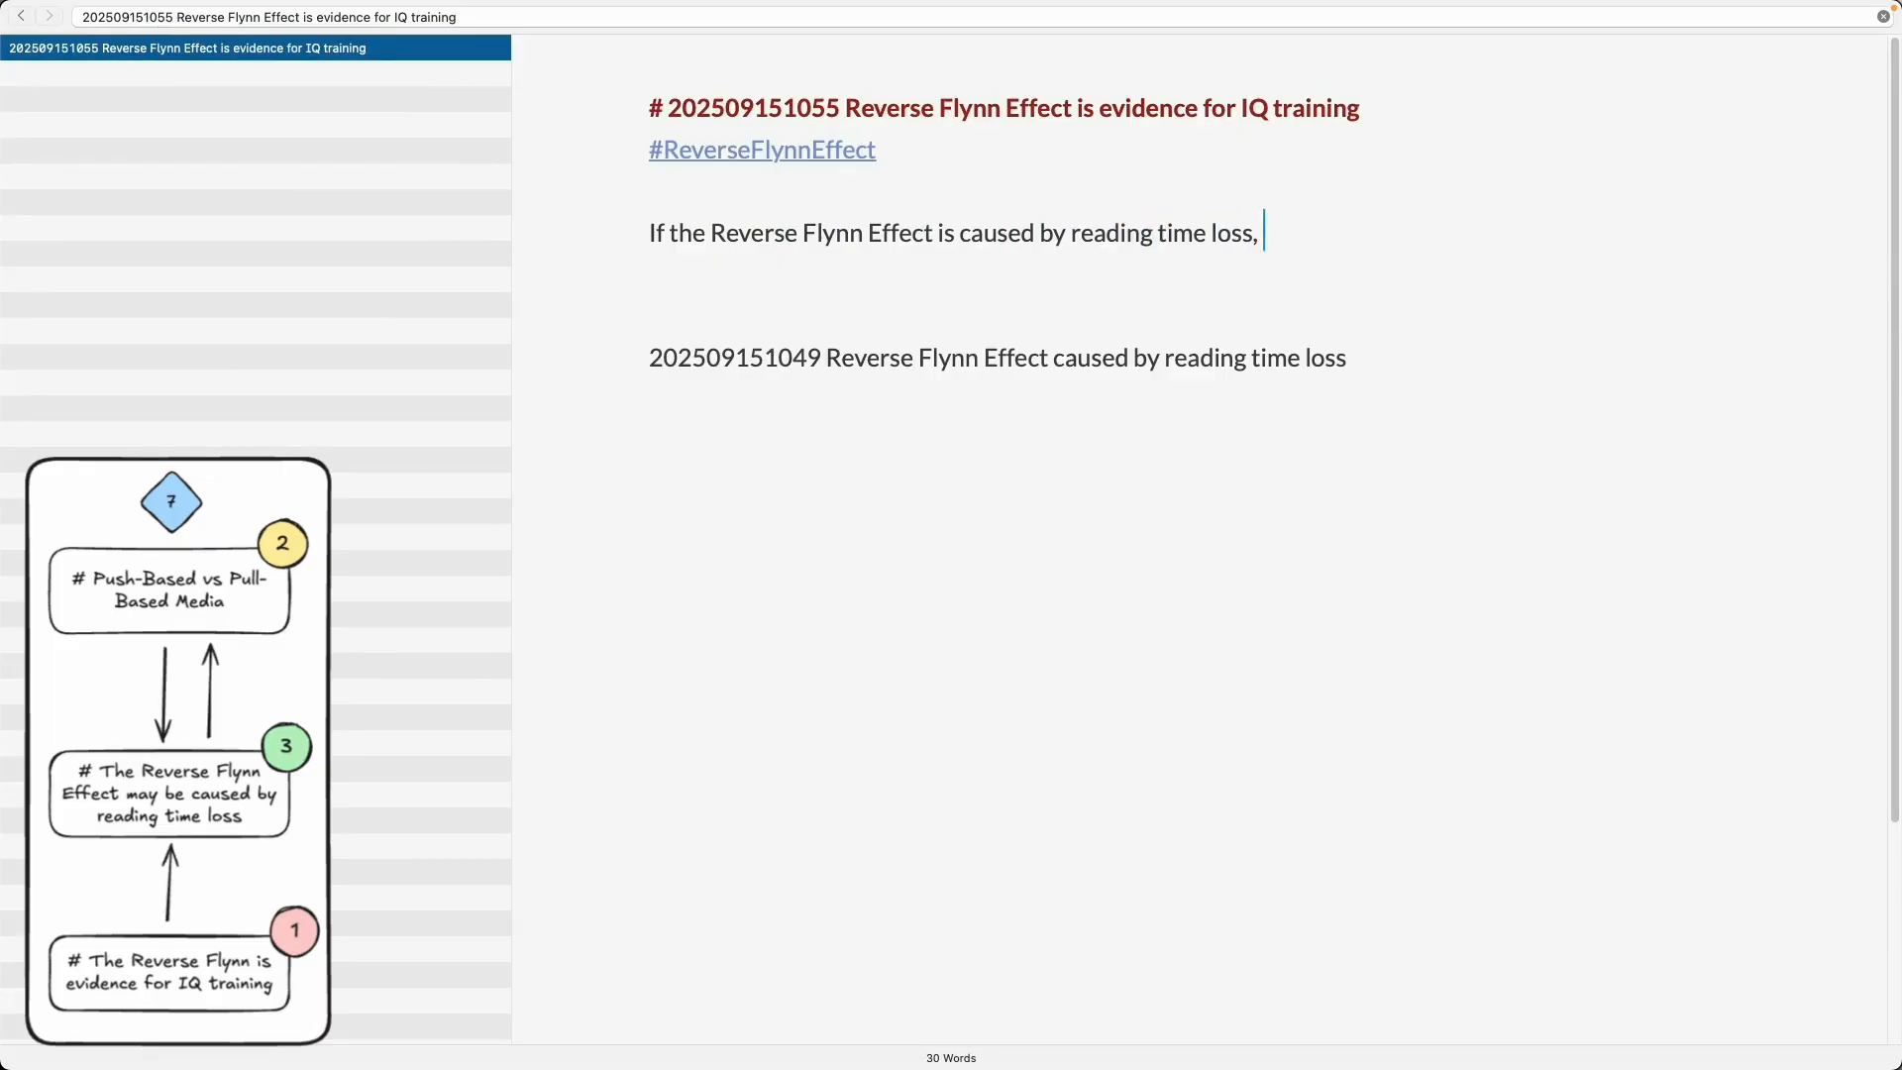
type("reading ma")
key("BackSpace")
key("BackSpace")
key("alt+shift+Right")
key("super+x")
key("Up")
key("Up")
key("Up")
left_click(1258, 233)
type("[[")
key("super+v")
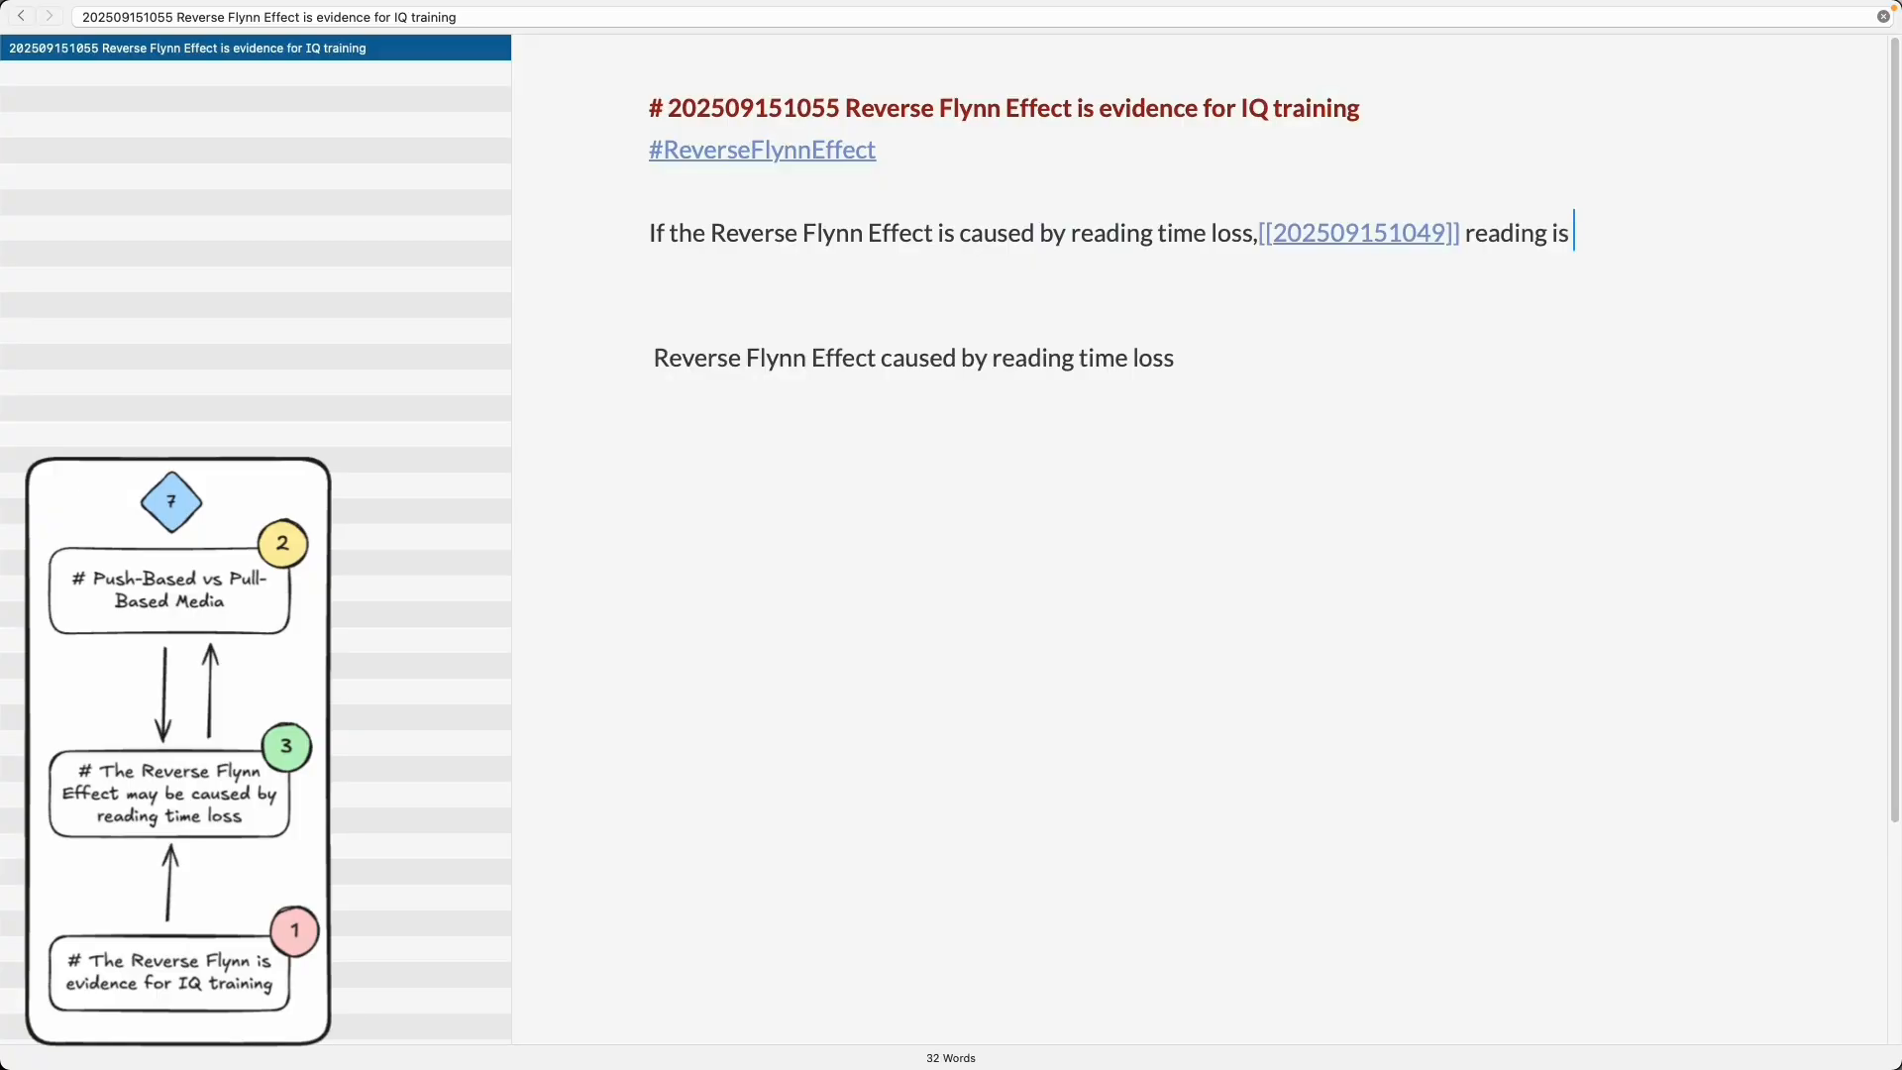
- Complete the sentence after the link as 'reading is IQ-Training.'
type("is")
key("BackSpace")
key("BackSpace")
key("BackSpace")
key("BackSpace")
key("BackSpace")
key("BackSpace")
key("BackSpace")
key("BackSpace")
type("ading is IQ-Training. The question is if")
key("alt+BackSpace")
key("alt+BackSpace")
key("alt+BackSpace")
key("alt+BackSpace")
- Add a Question line: 'Does reading train the IQ only during the brain-development phase or is reading still providing IQ-training after the brain is developed completely.'
key("Return")
type("q")
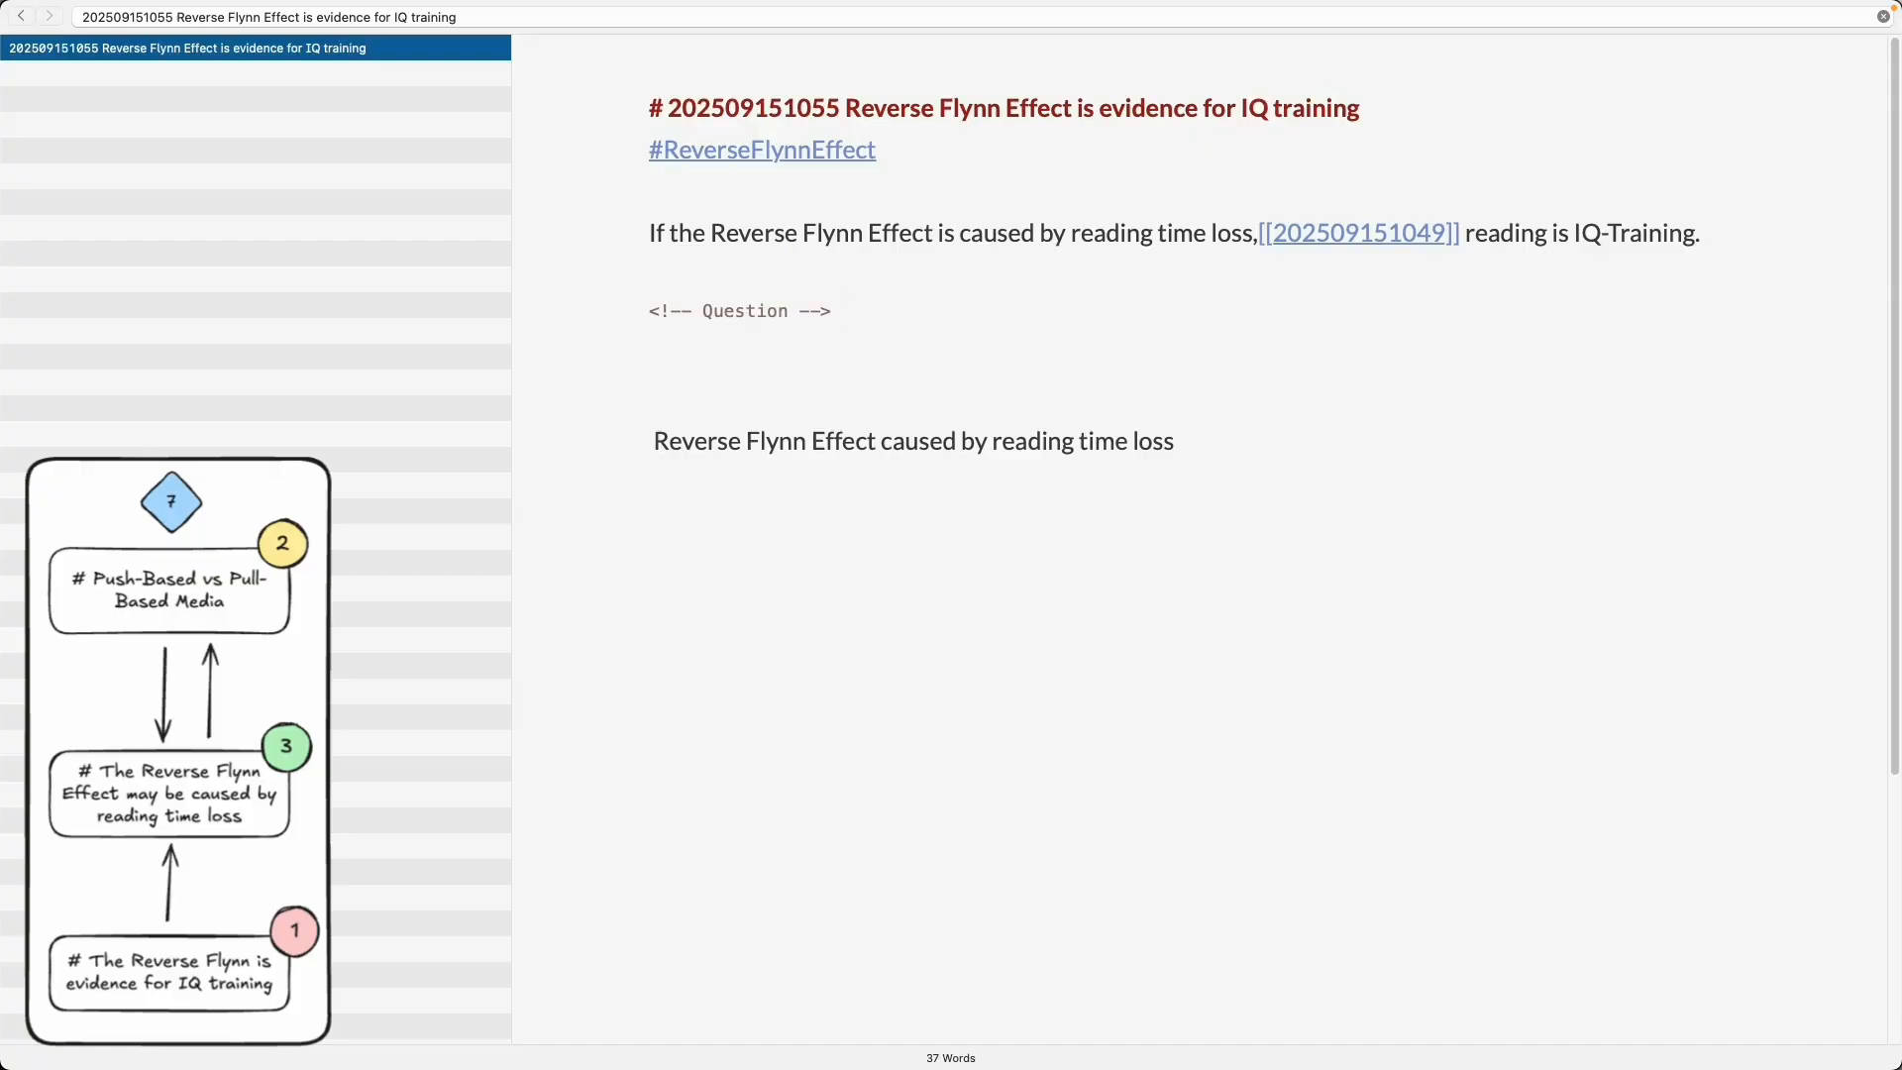
type(" Is readinga")
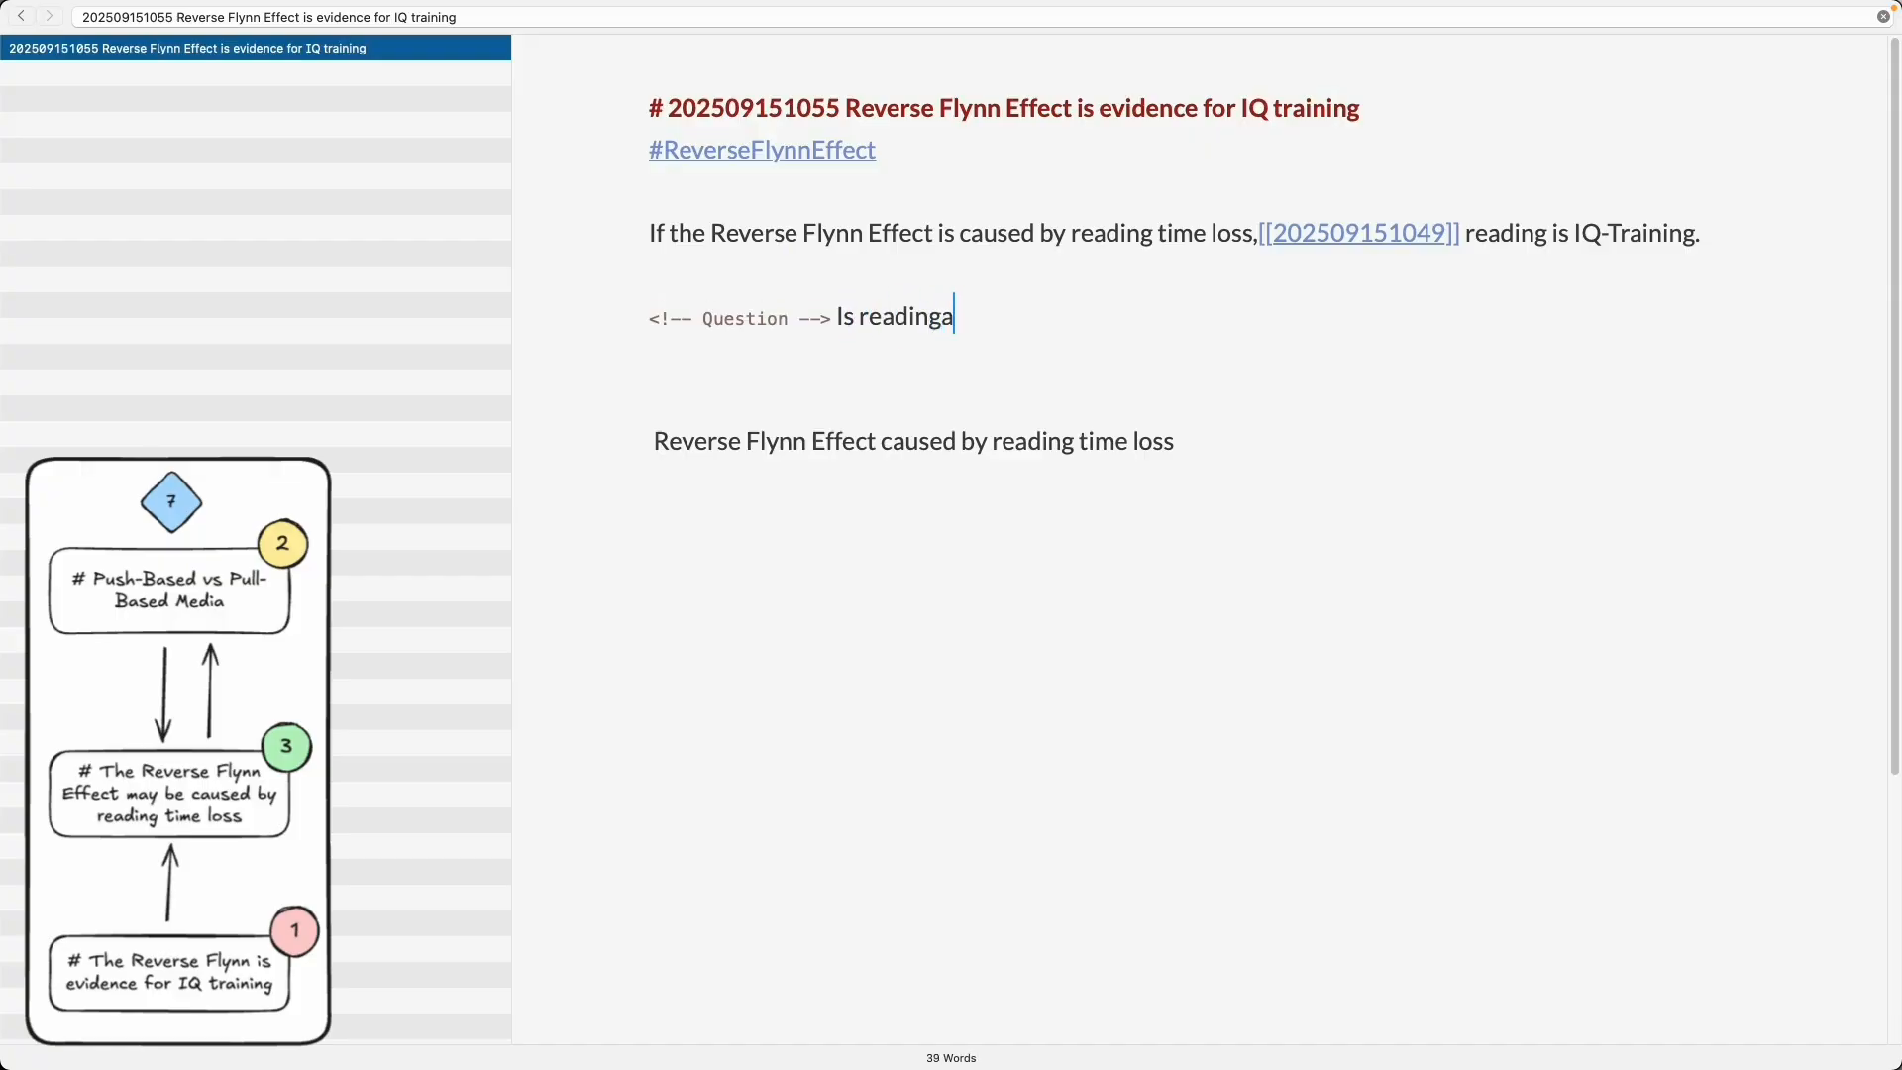
key("BackSpace")
type("providing a life-long")
key("alt+BackSpace")
key("alt+BackSpace")
key("alt+BackSpace")
key("alt+BackSpace")
key("alt+BackSpace")
key("alt+BackSpace")
type("Does reading train h")
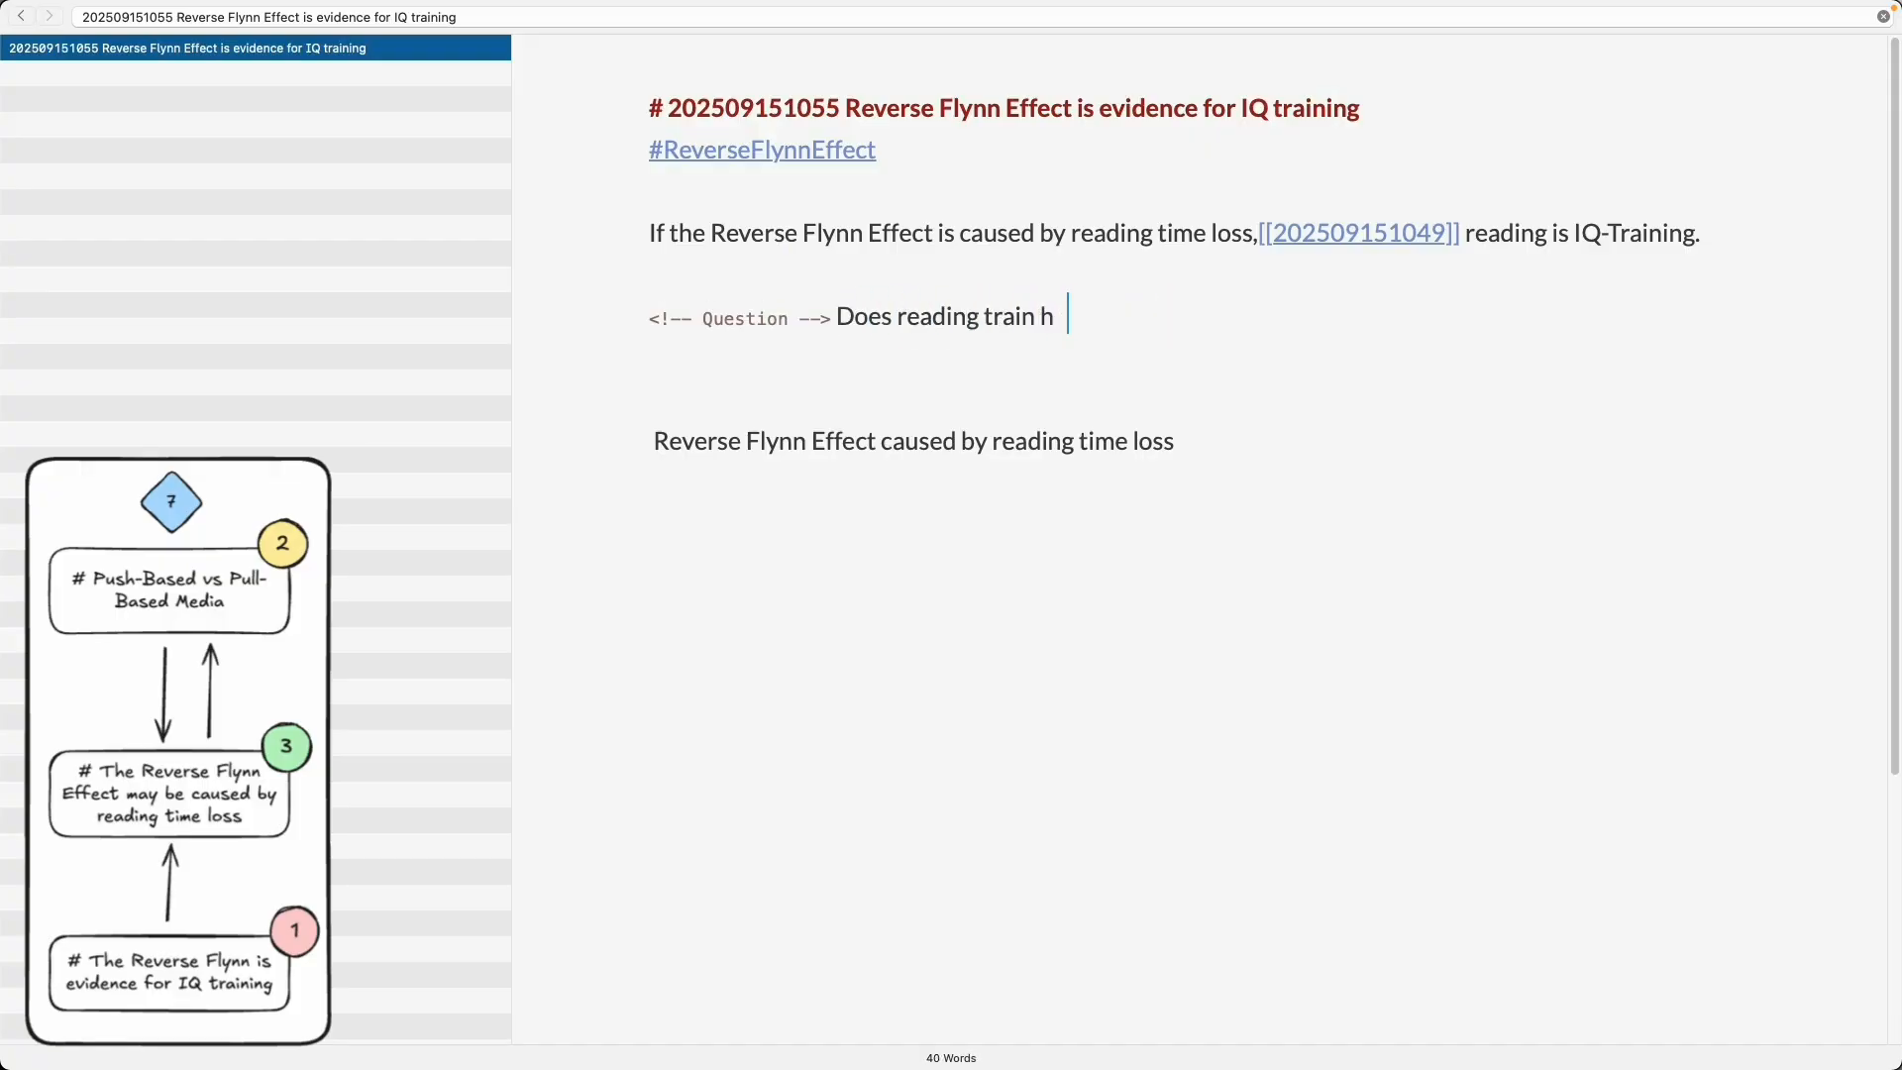
key("BackSpace")
key("BackSpace")
type("the IQ")
type(" b")
key("BackSpace")
type("only during th")
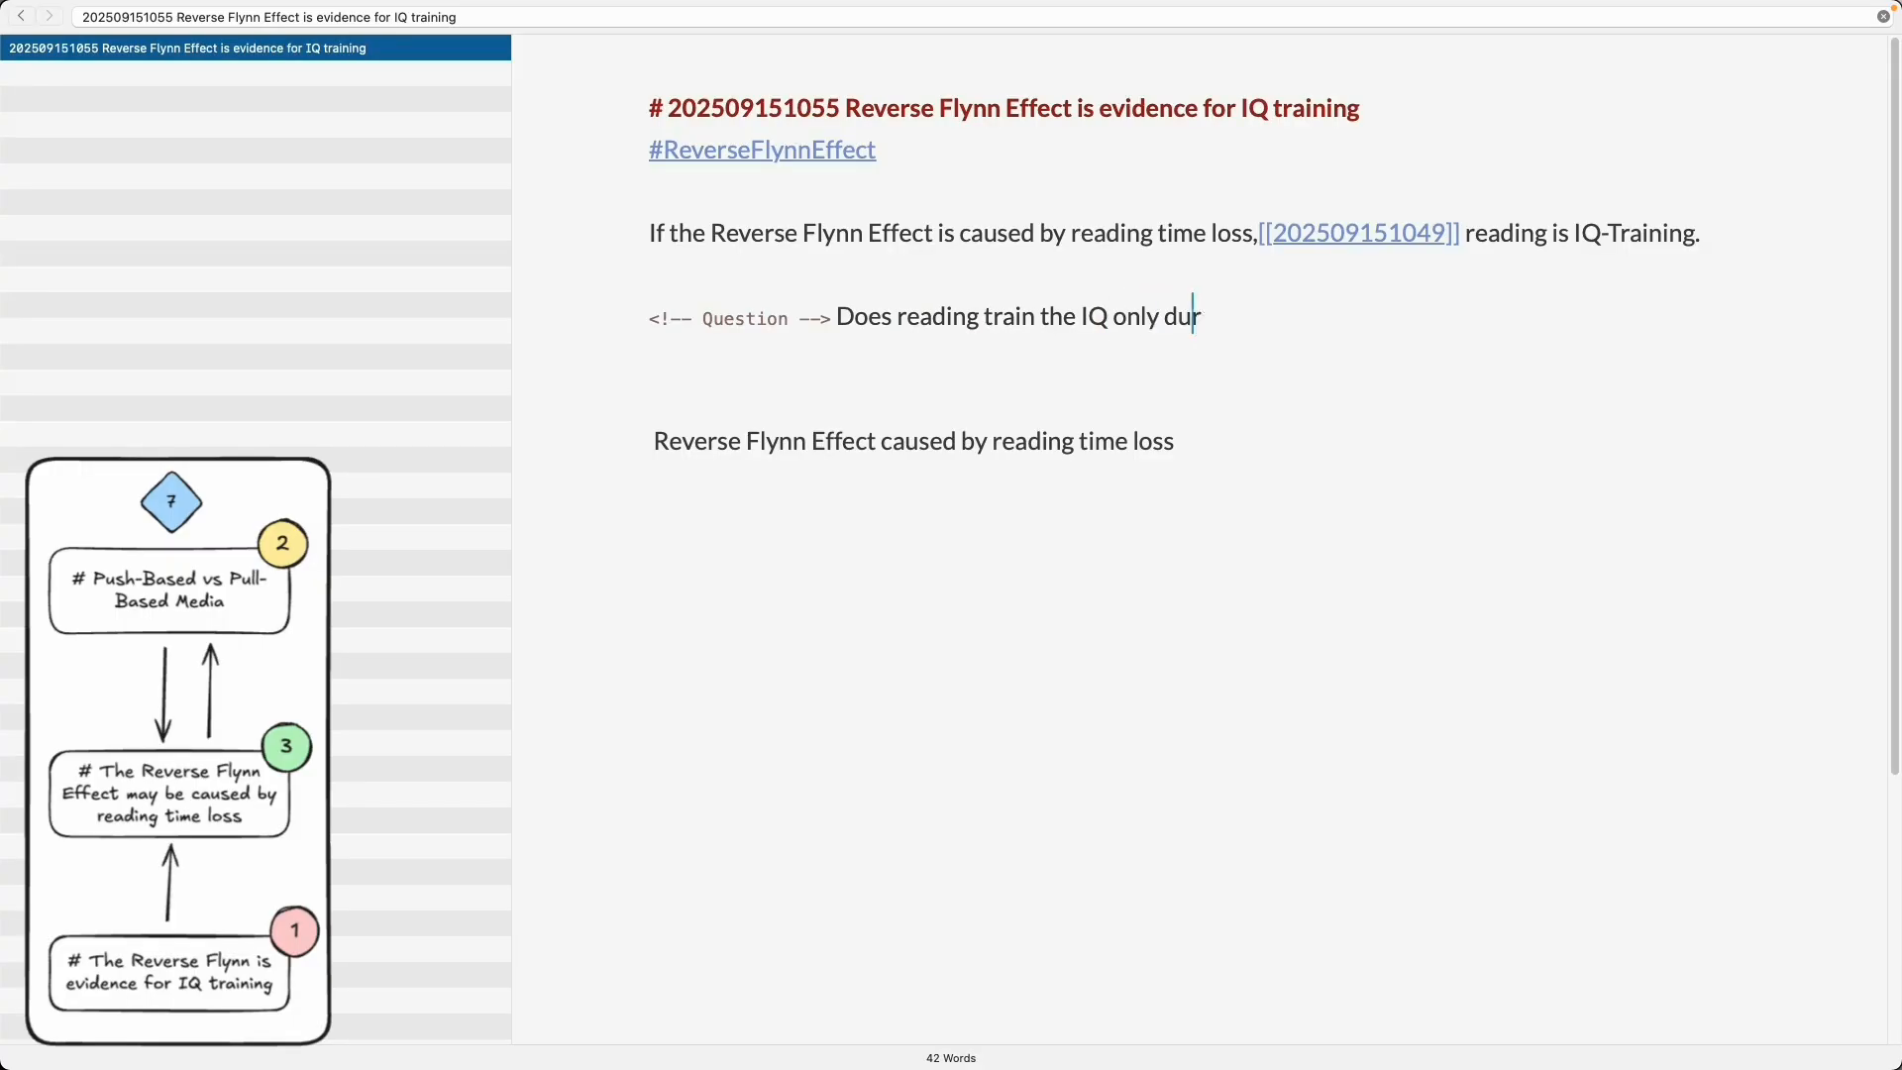
key("alt+BackSpace")
key("alt+BackSpace")
type("during the brain-development phase")
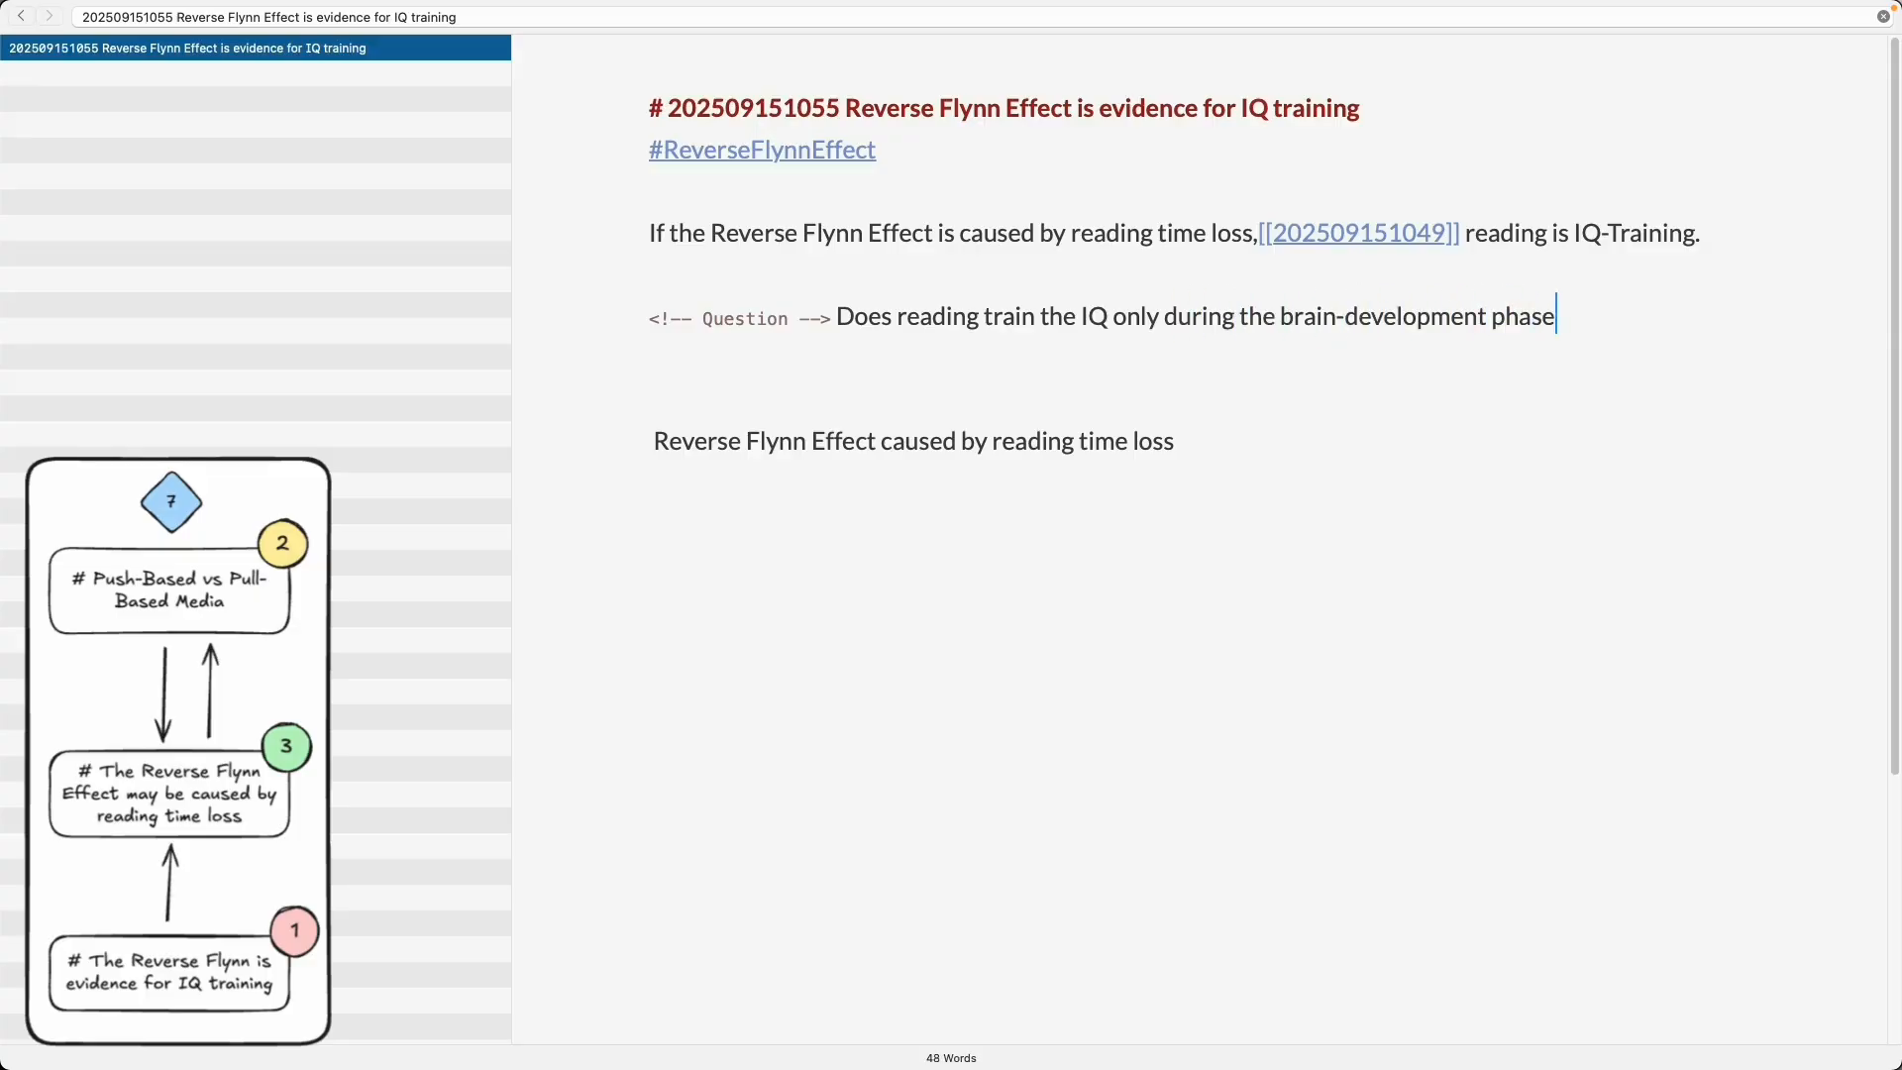
type(" or is reading still providing IQ-")
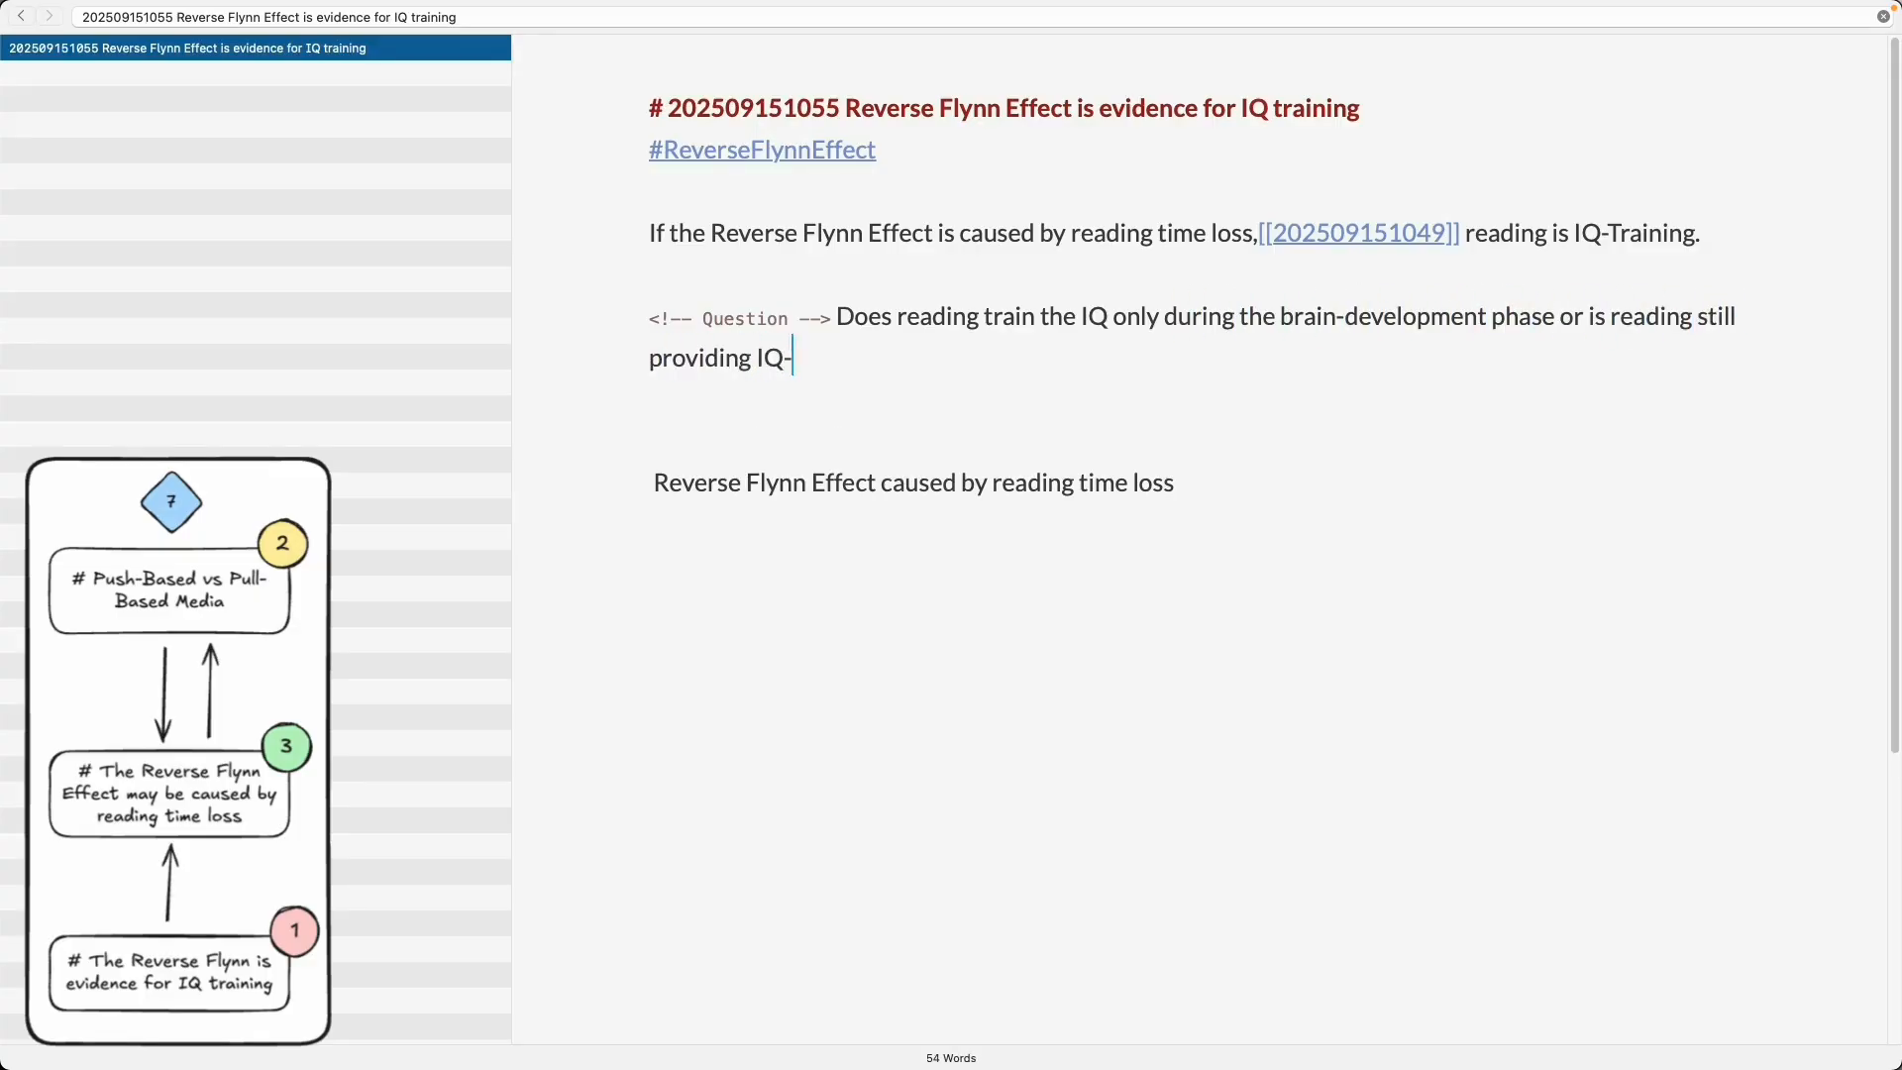
type("training after the brain is developed completely.")
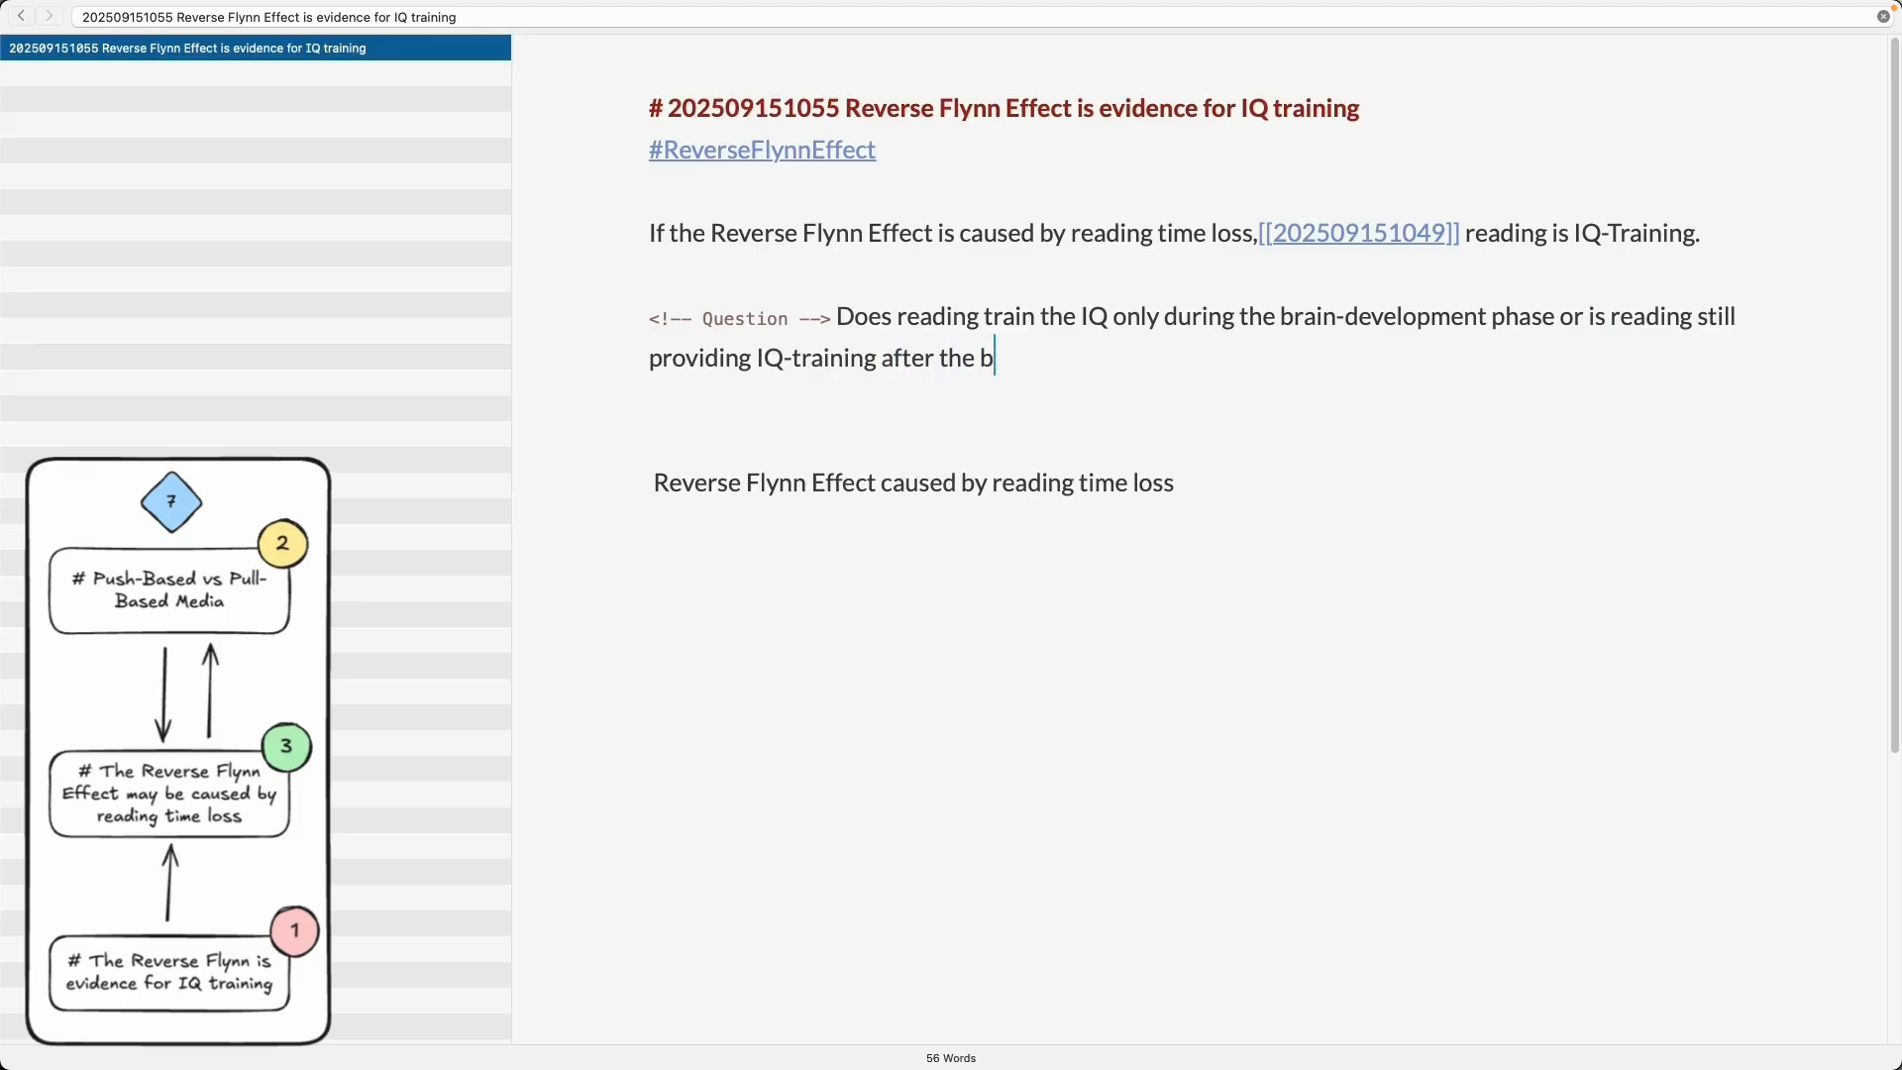